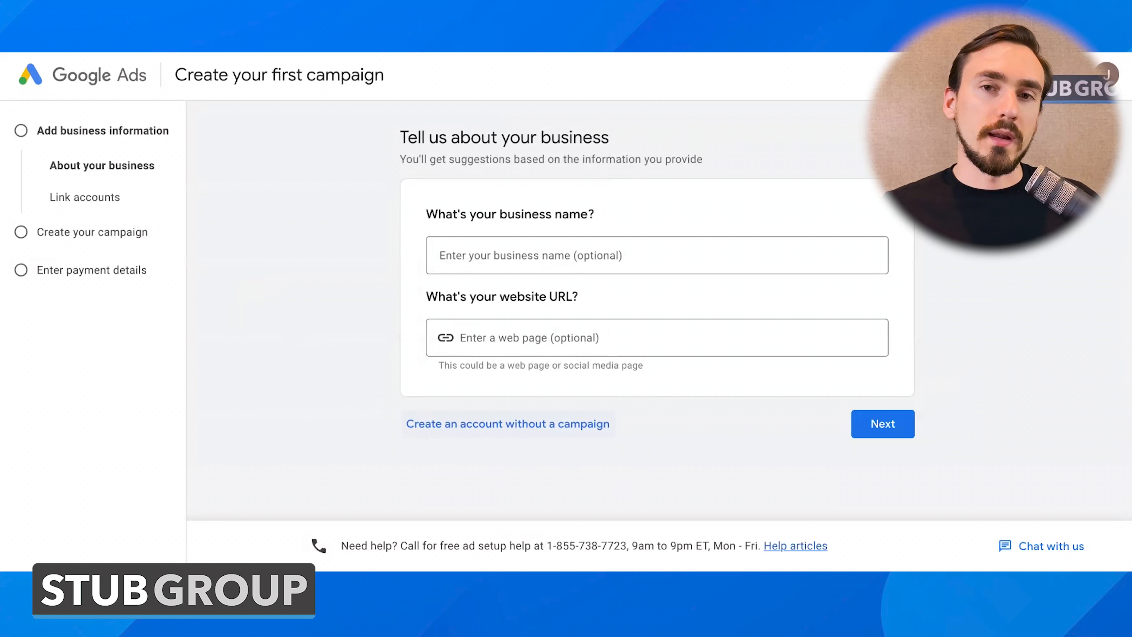
Step: Choose to create an account without a campaign and review its billing country, time zone and currency settings
left_click(508, 424)
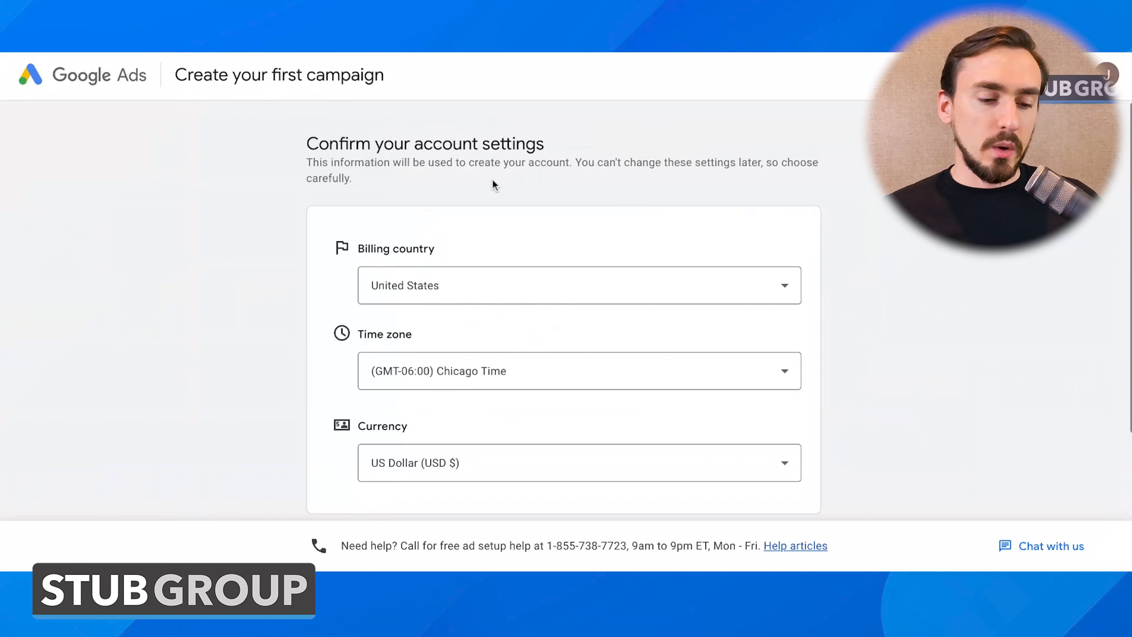
scroll(493, 180, "down", 1)
scroll(492, 180, "down", 1)
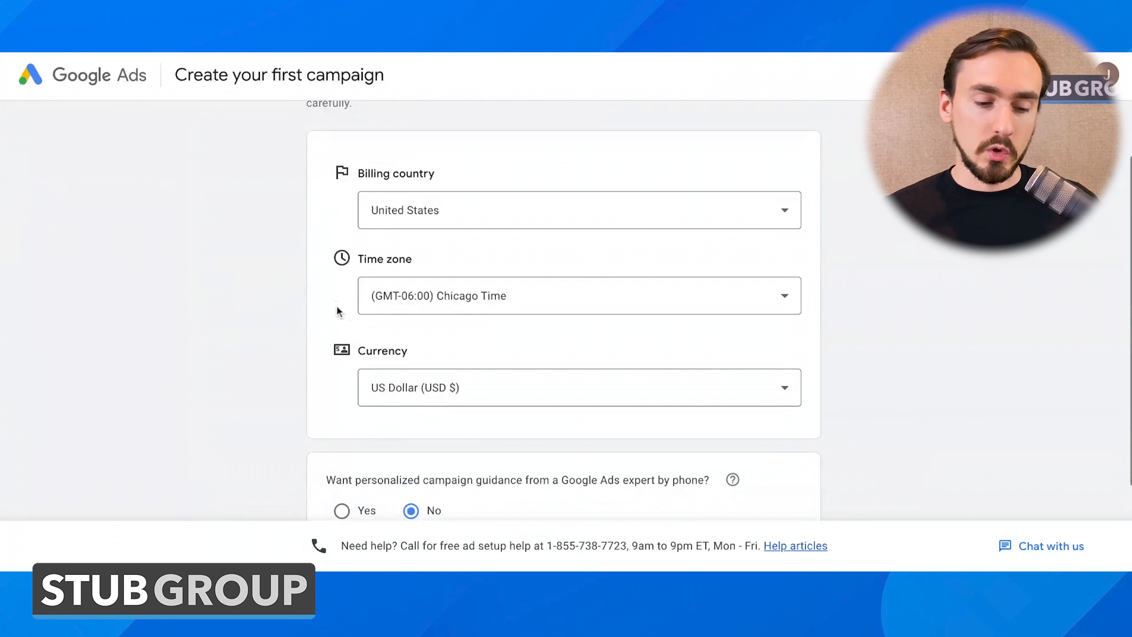
scroll(452, 291, "down", 3)
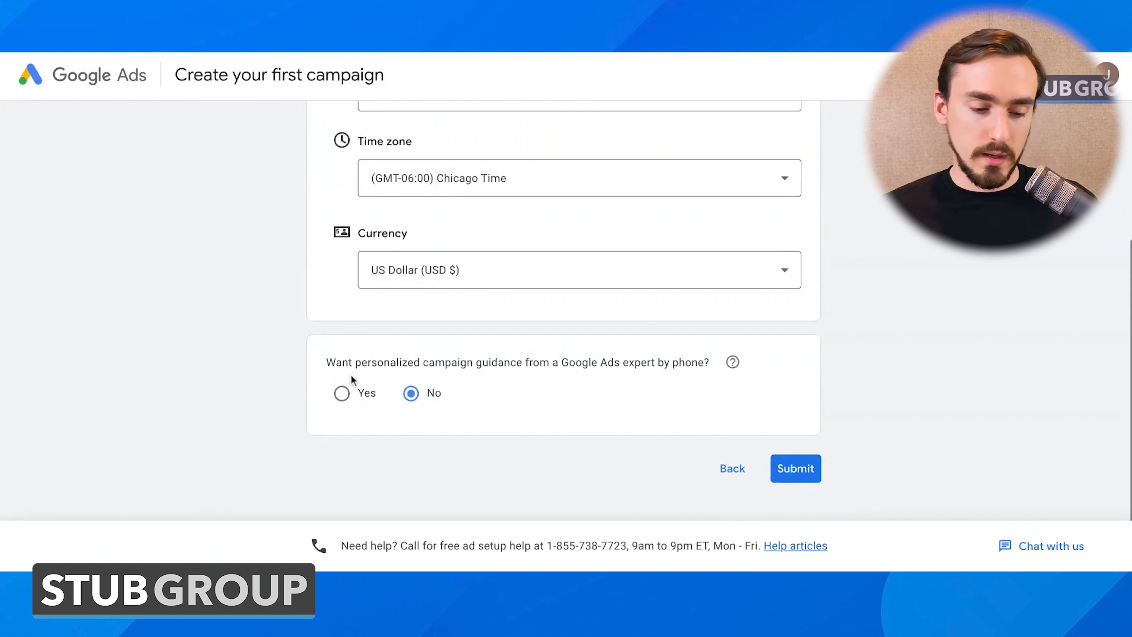
Step: Preview the Yes option for personalized campaign guidance by phone and return the answer to No
left_click_drag(326, 367, 703, 364)
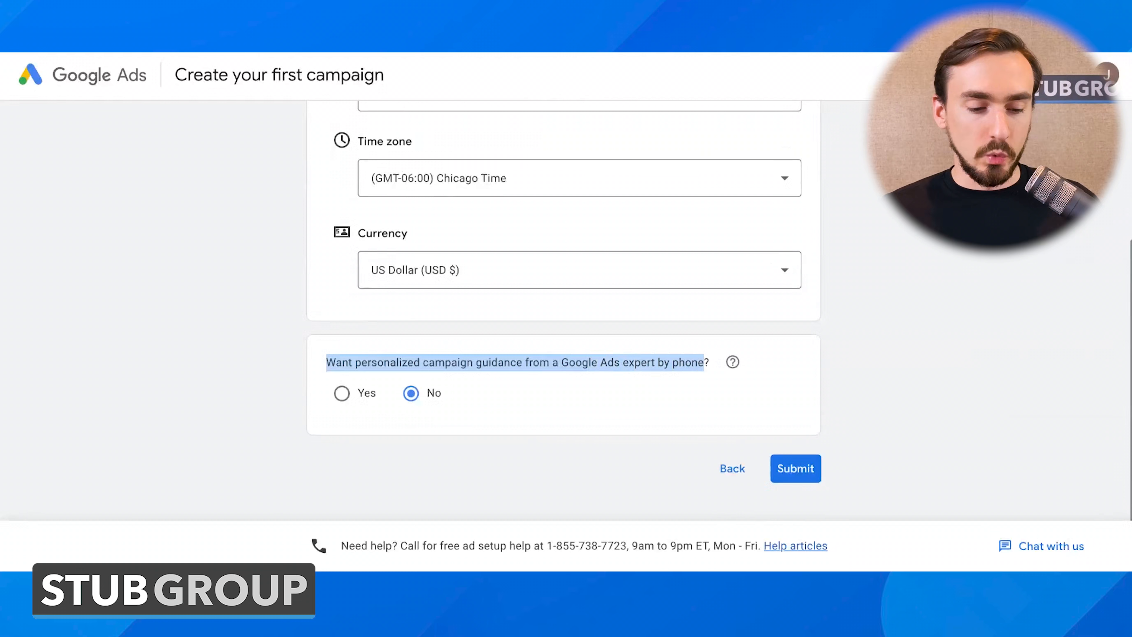
left_click(341, 393)
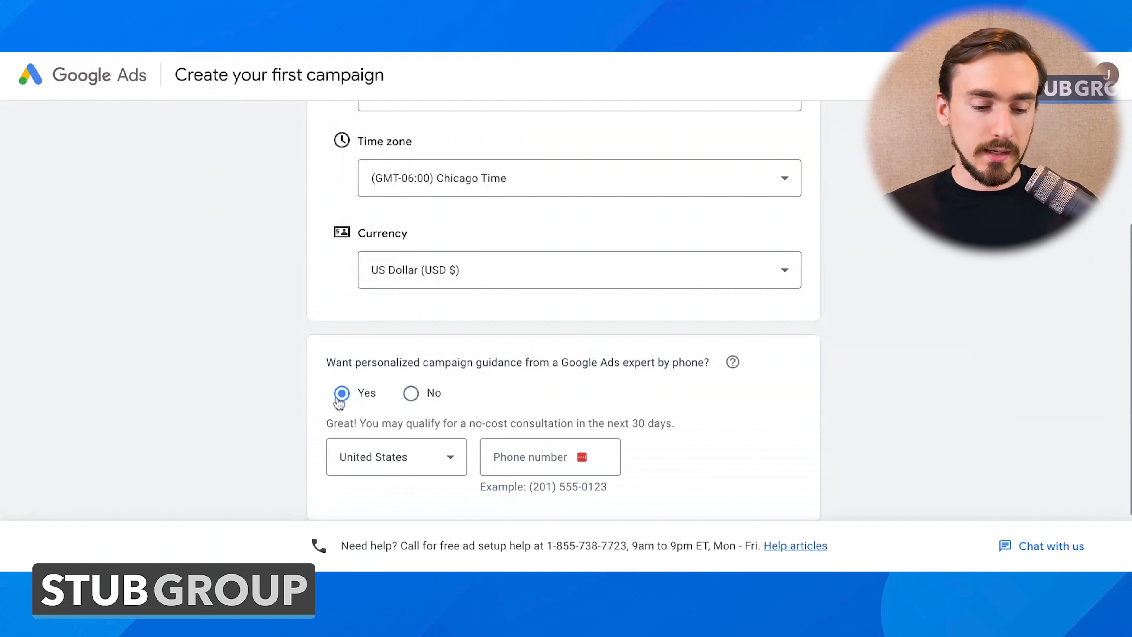
left_click(413, 399)
left_click(343, 394)
scroll(491, 384, "down", 1)
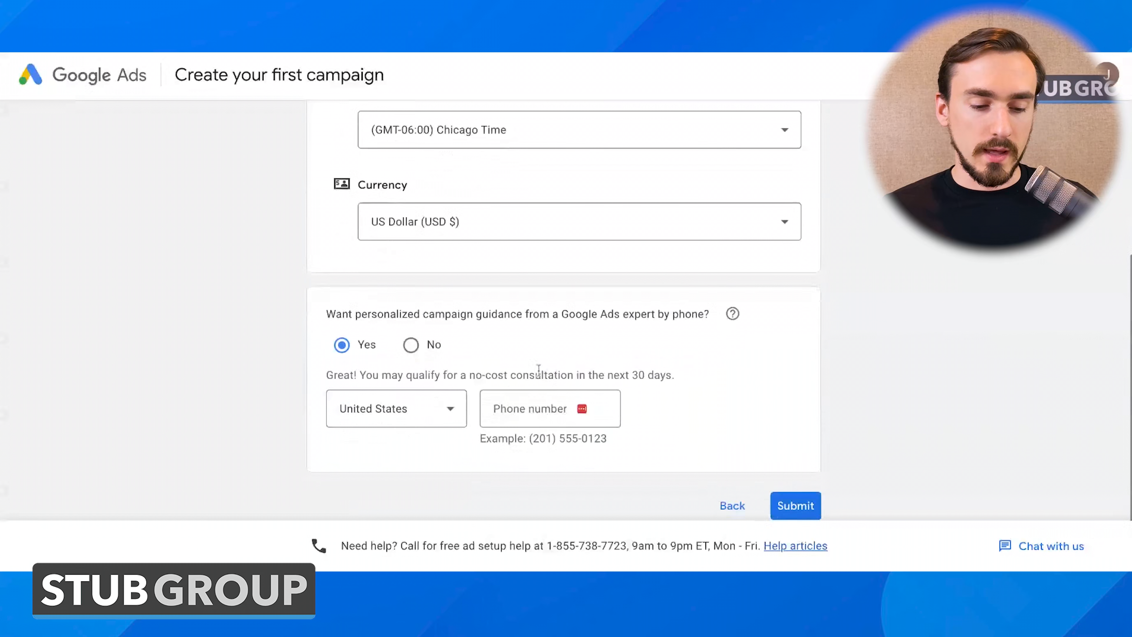
left_click_drag(326, 380, 675, 380)
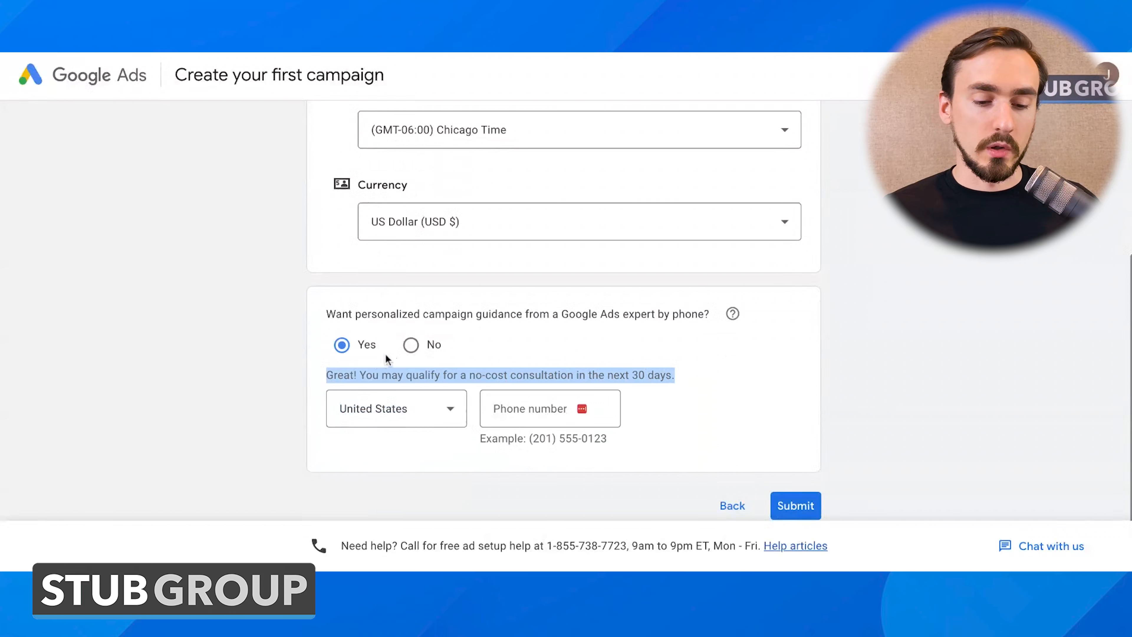
left_click(411, 345)
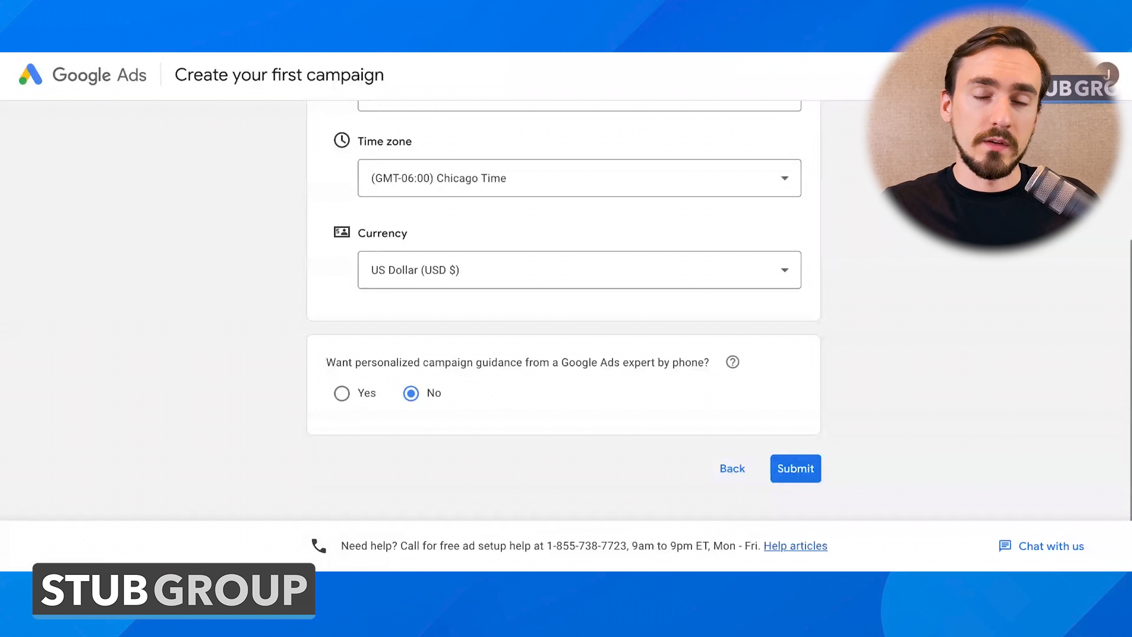
left_click(342, 393)
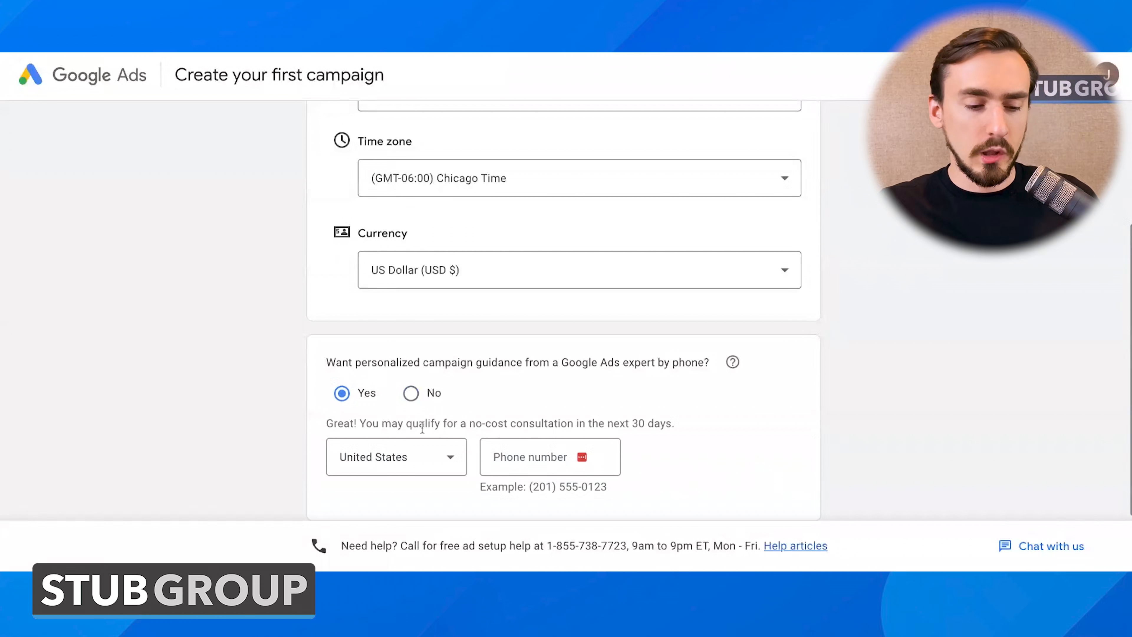
left_click_drag(429, 424, 535, 424)
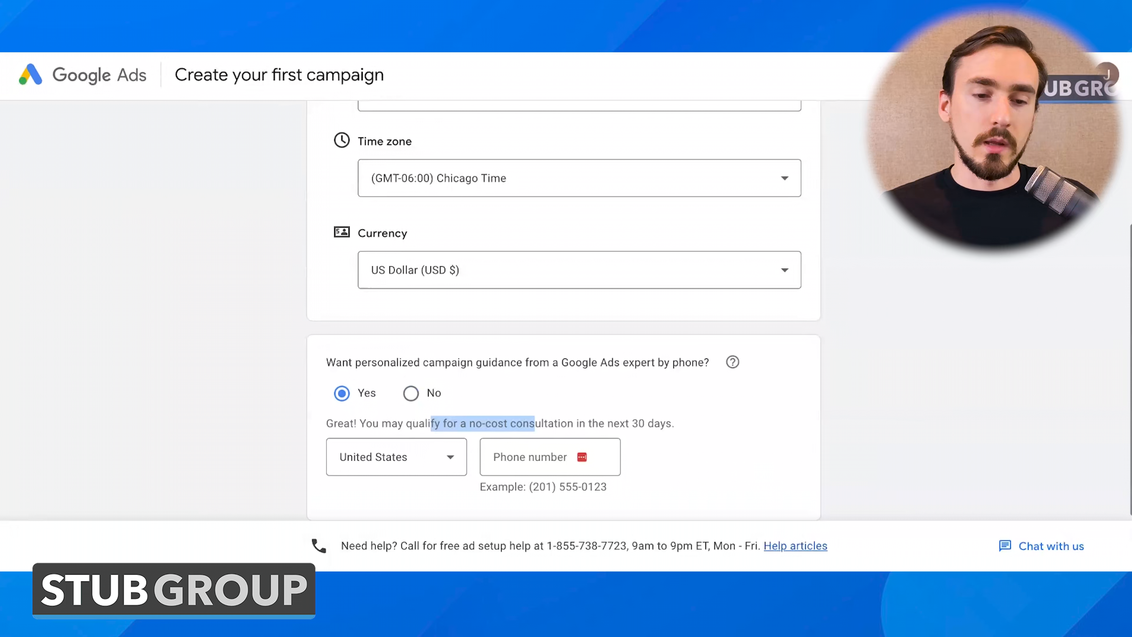
left_click(411, 393)
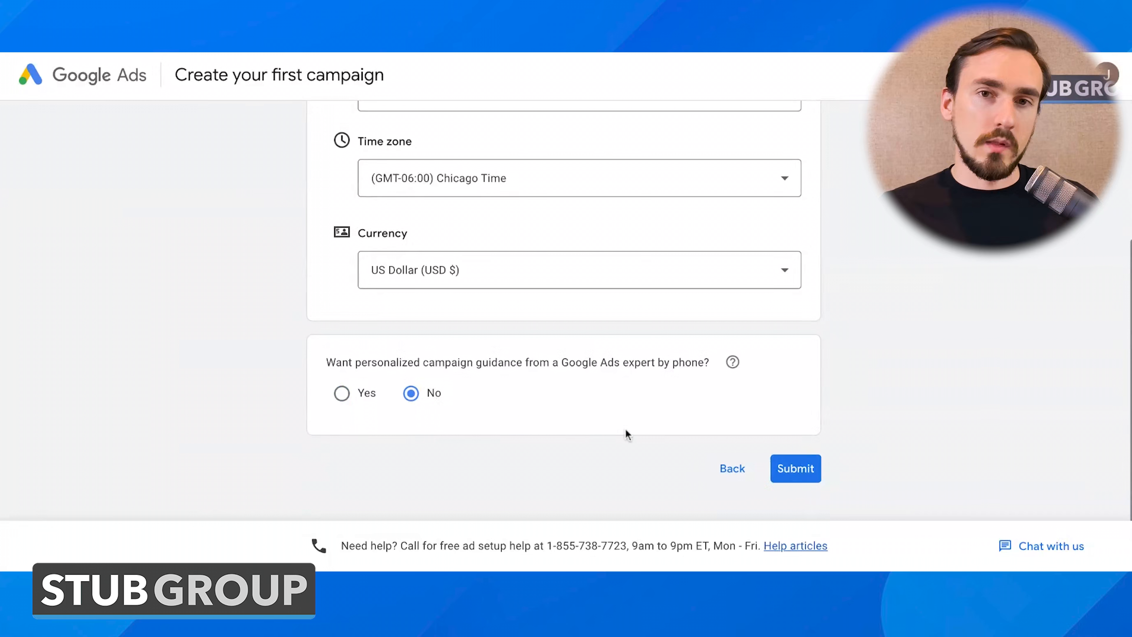
Step: Submit the account settings and continue to the new account
left_click(802, 481)
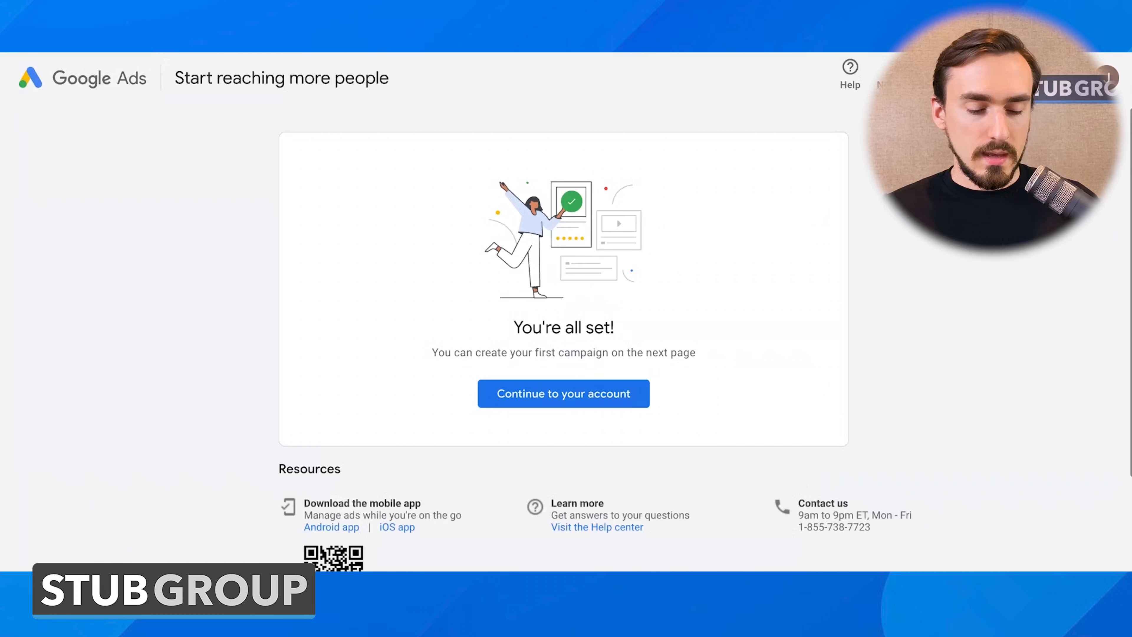
scroll(536, 337, "down", 3)
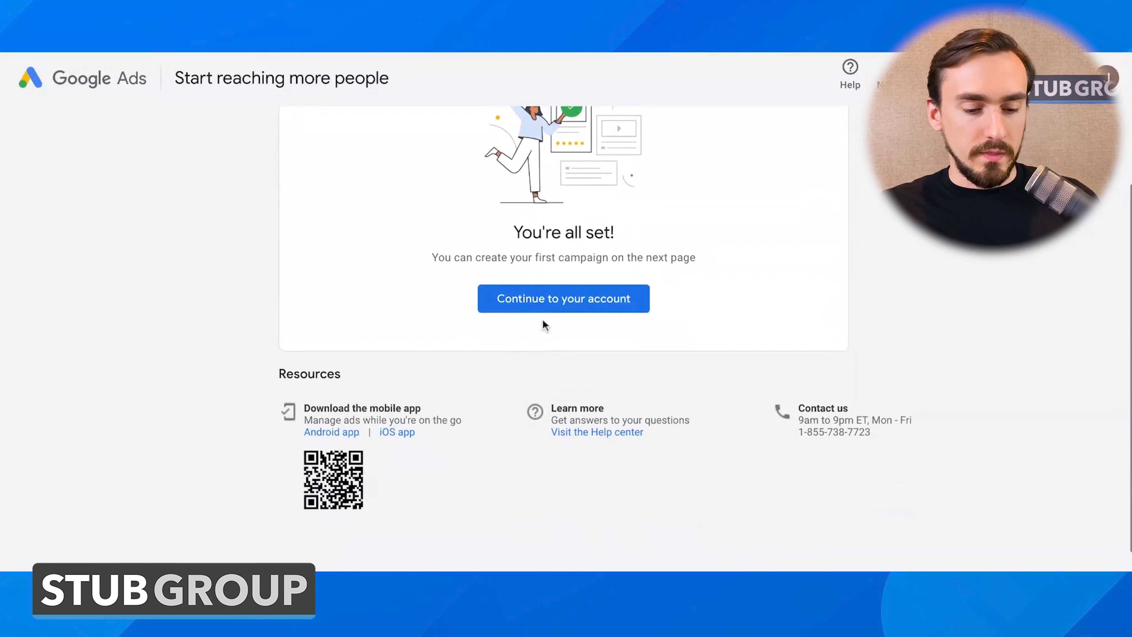
left_click(547, 292)
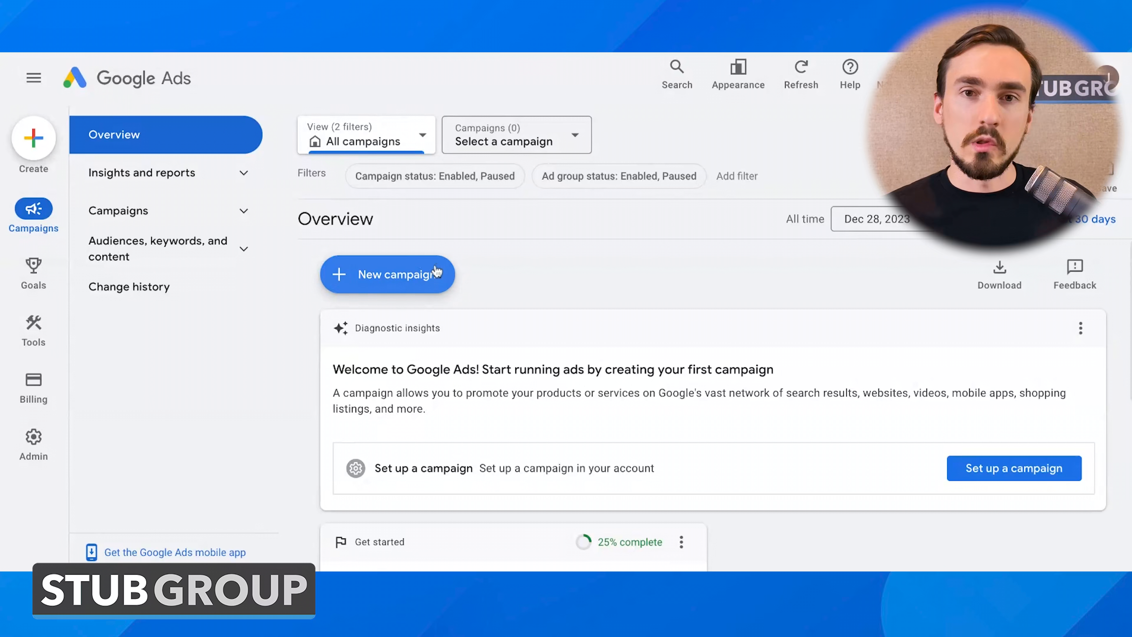
Step: Start a new campaign and choose to create it without a goal's guidance
scroll(589, 288, "down", 5)
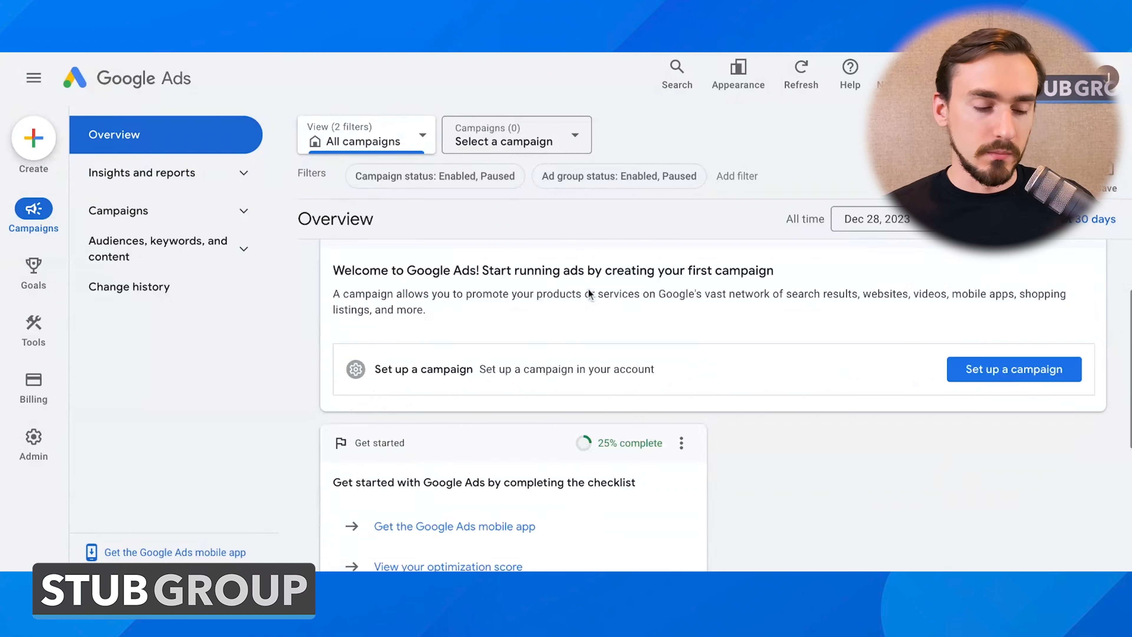
scroll(589, 290, "up", 5)
left_click(392, 275)
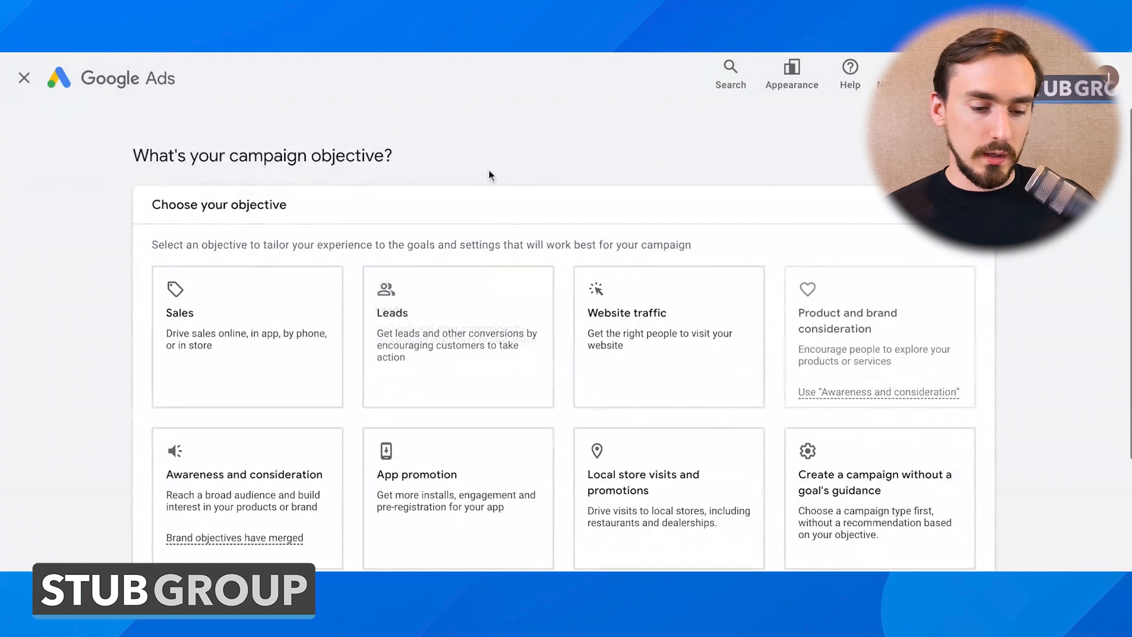
scroll(489, 170, "down", 2)
scroll(489, 169, "down", 2)
scroll(490, 174, "up", 1)
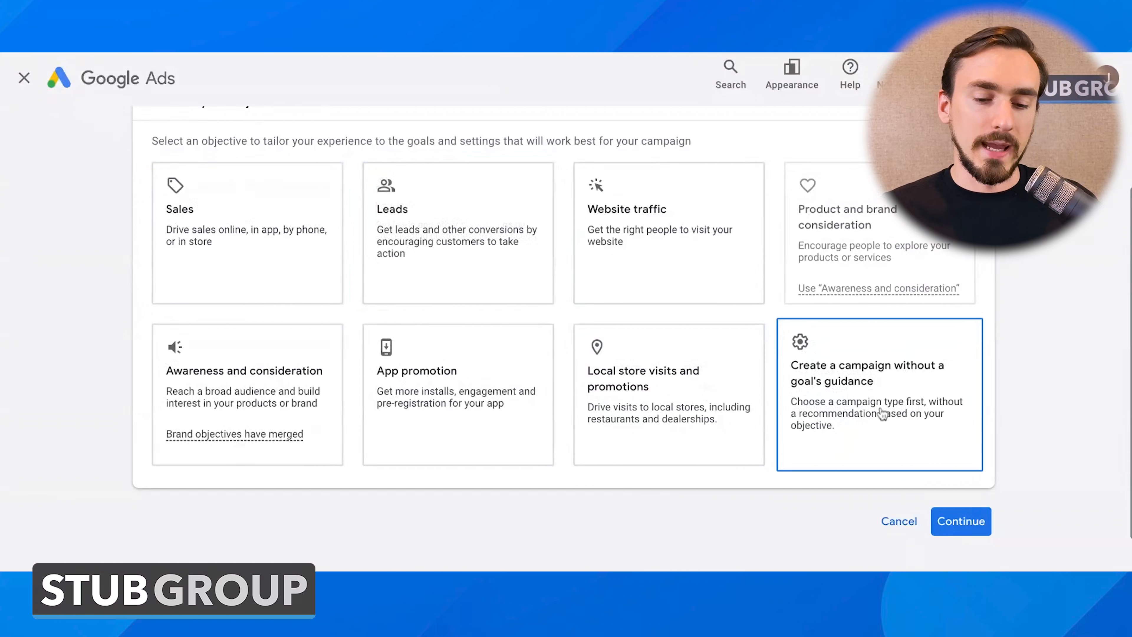
left_click(860, 395)
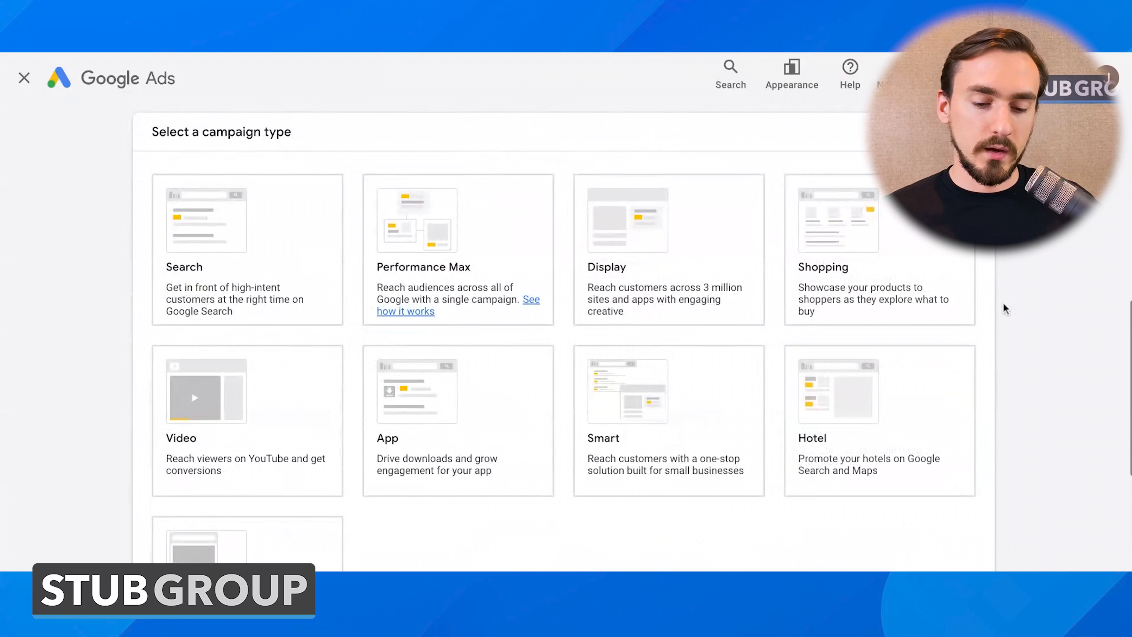
Step: Look through the available campaign types and choose Search
scroll(1005, 308, "down", 1)
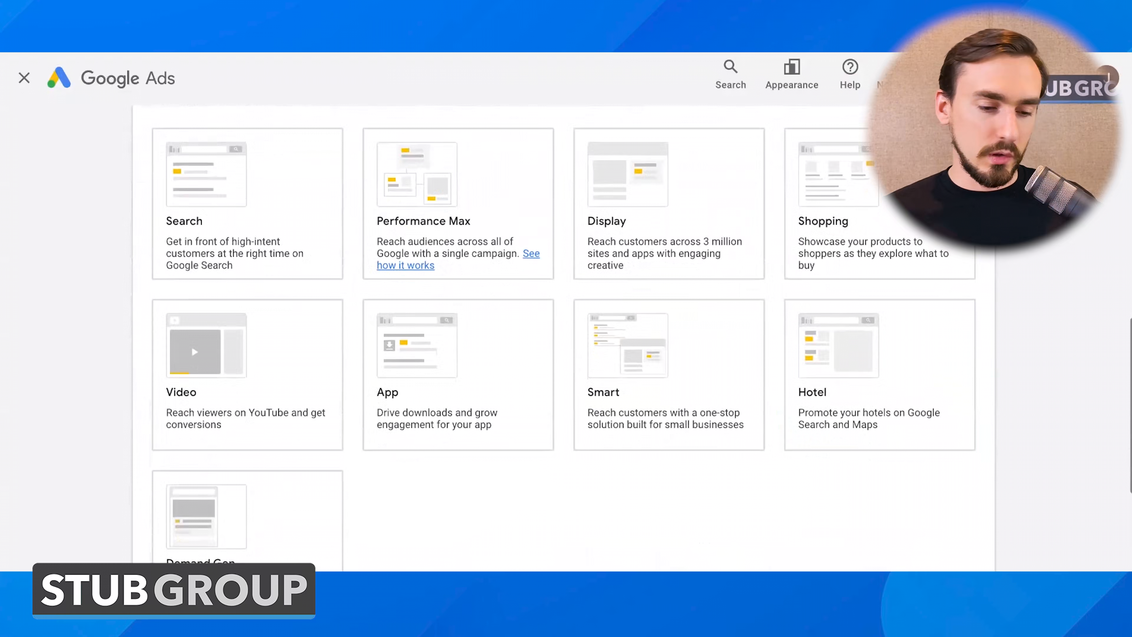
scroll(564, 339, "down", 2)
scroll(564, 339, "up", 2)
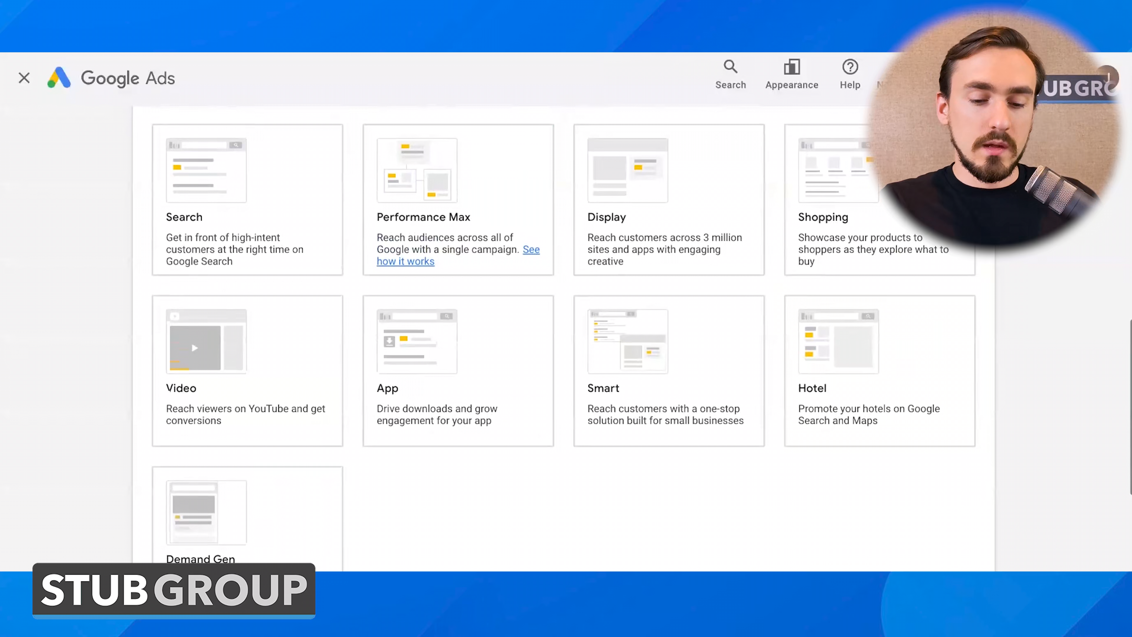
left_click(931, 366)
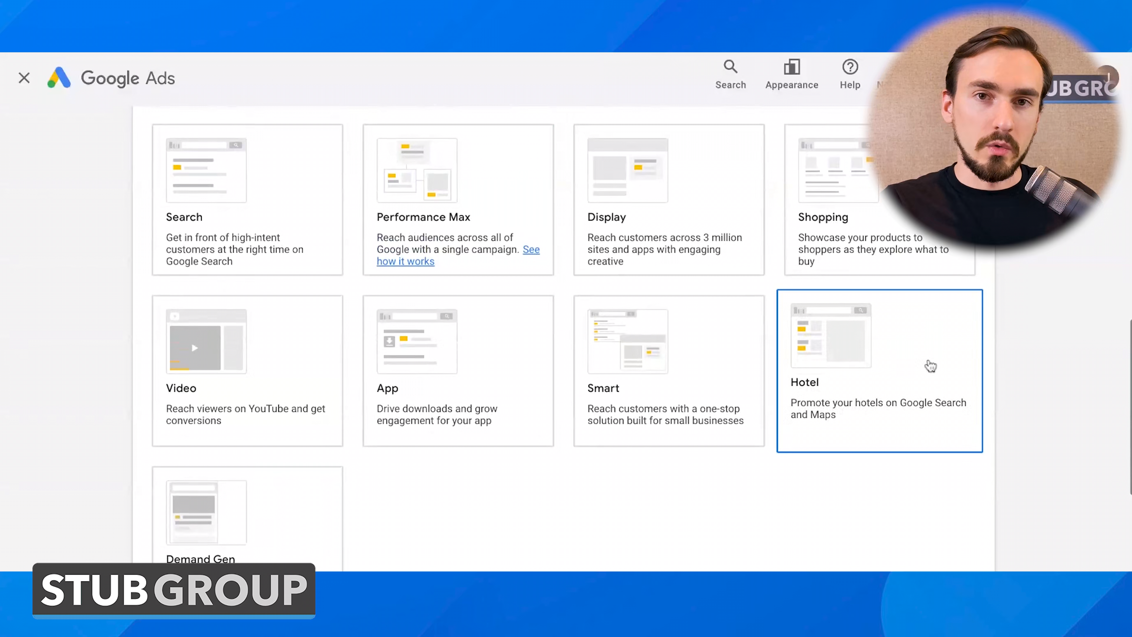
left_click(539, 417)
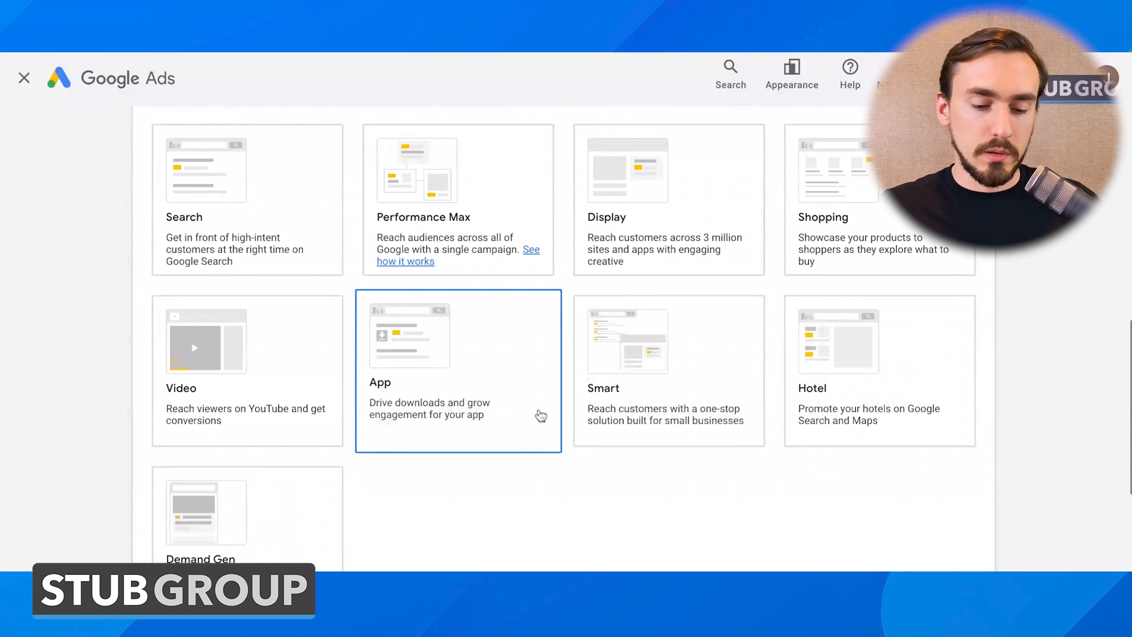
left_click(319, 425)
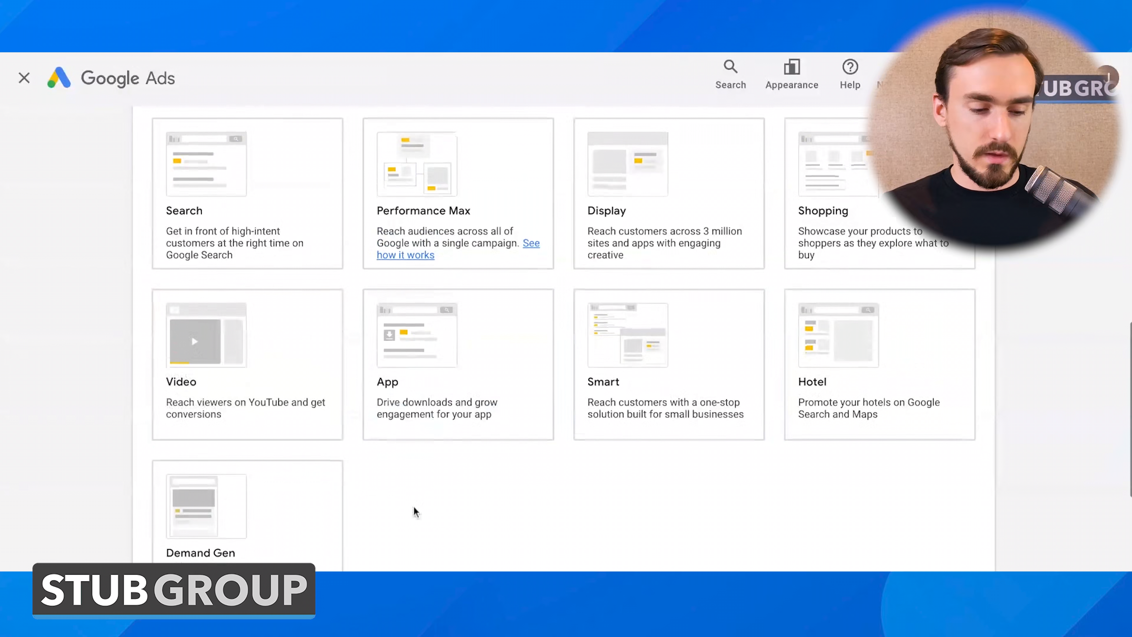
scroll(415, 512, "down", 1)
scroll(415, 512, "up", 1)
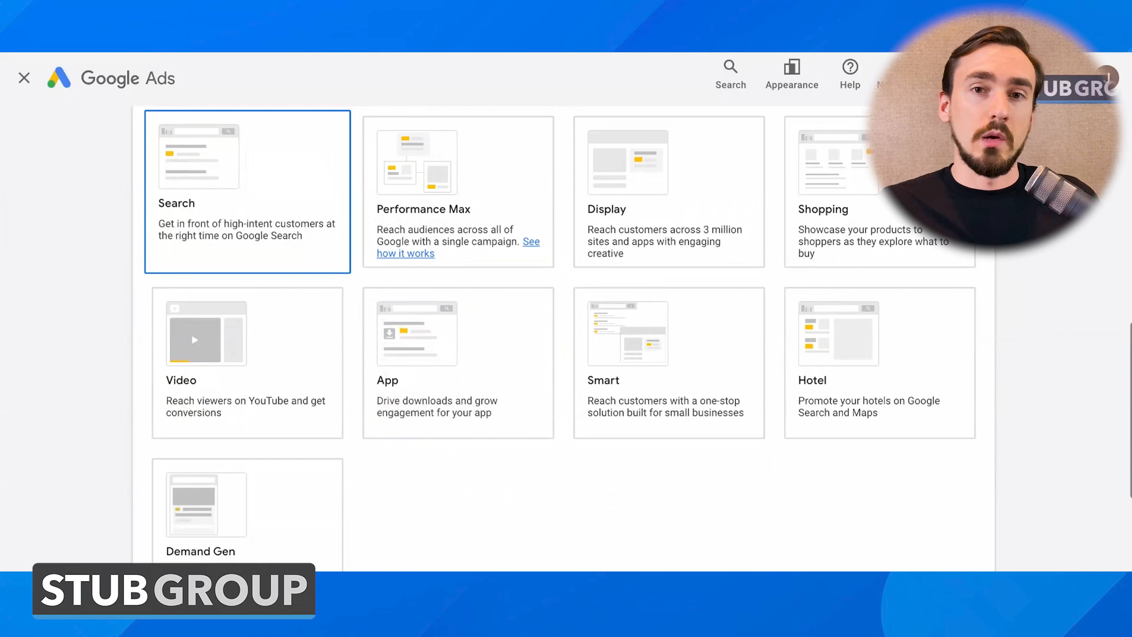
Step: Try Website visits as a result to get from this campaign
scroll(191, 332, "down", 10)
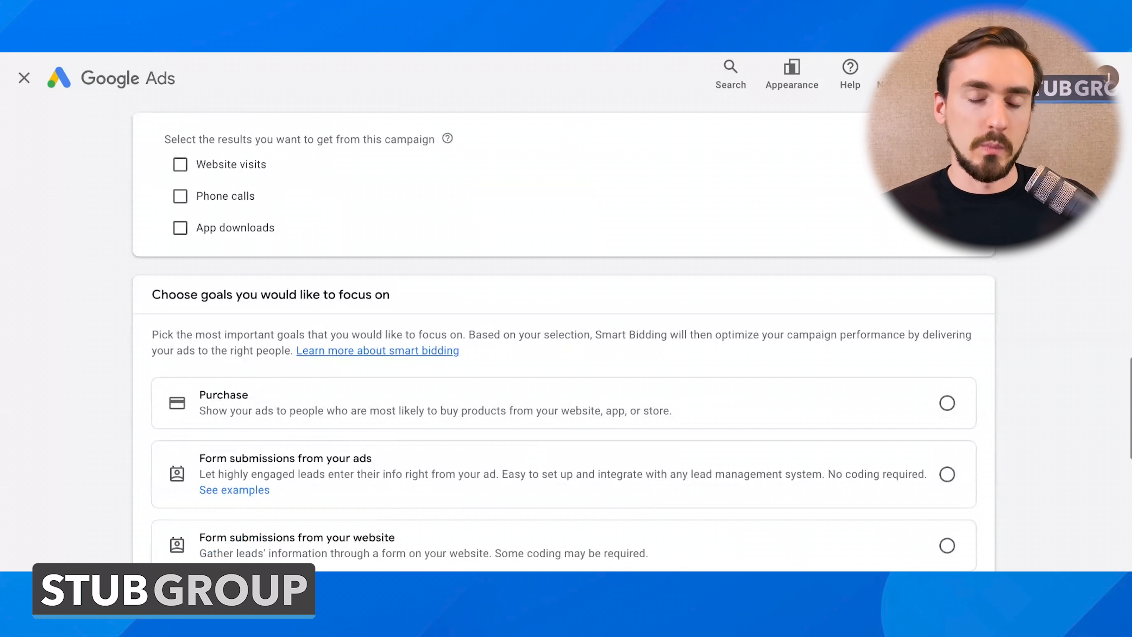
scroll(202, 220, "up", 2)
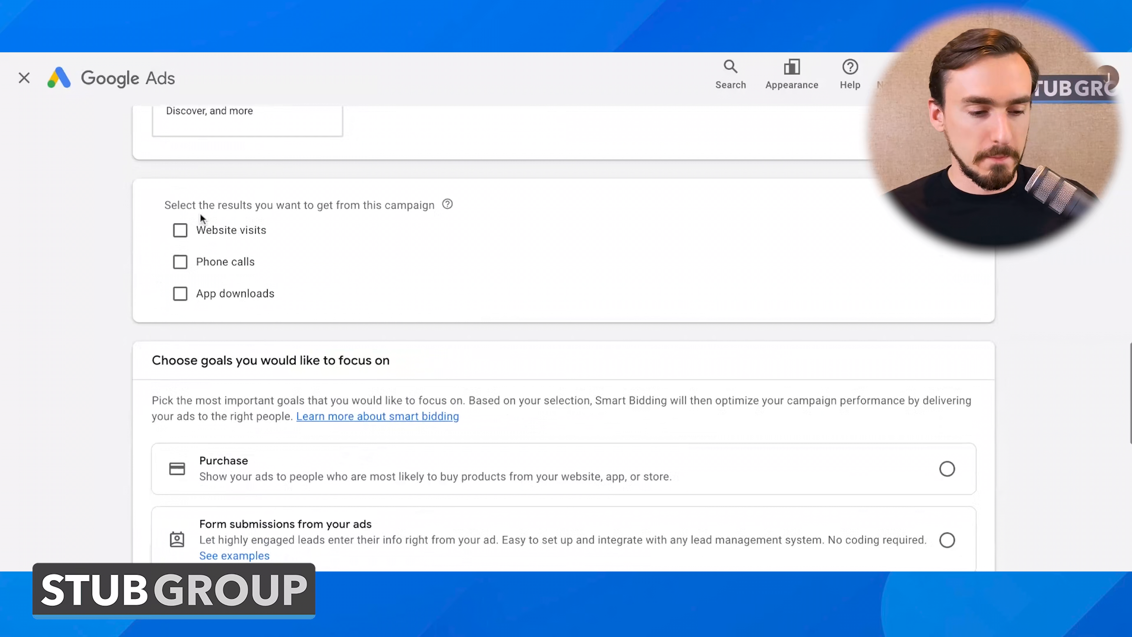
left_click(244, 237)
left_click(244, 237)
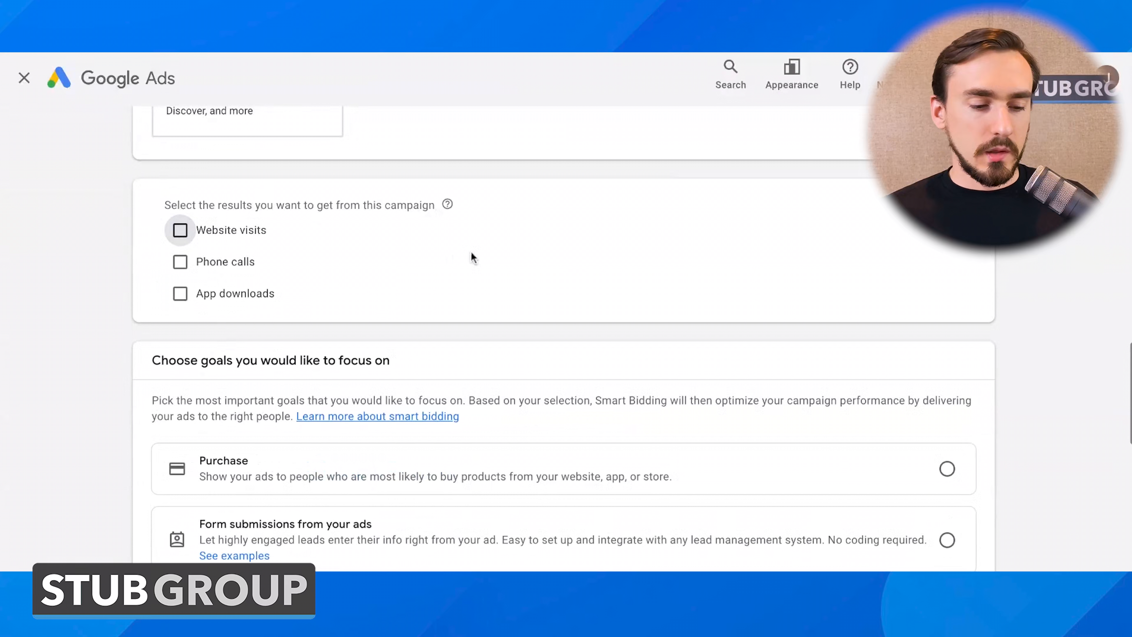
Step: Set form submissions from your website as the goal to focus on and read its setup note
scroll(589, 302, "down", 2)
scroll(589, 301, "up", 1)
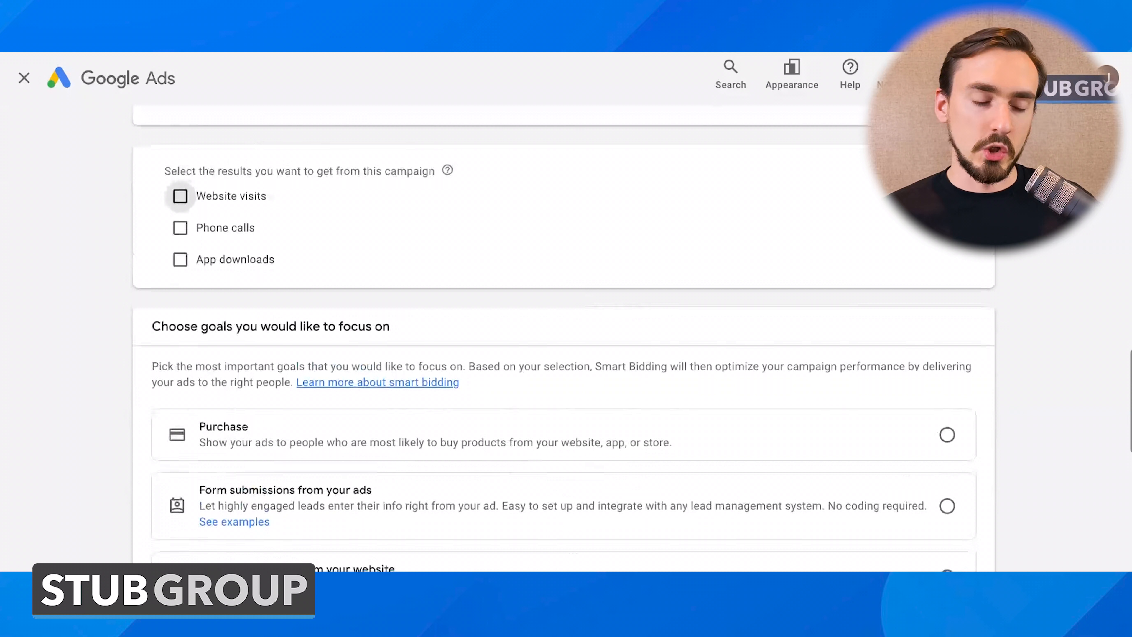
scroll(589, 245, "down", 8)
scroll(544, 296, "up", 3)
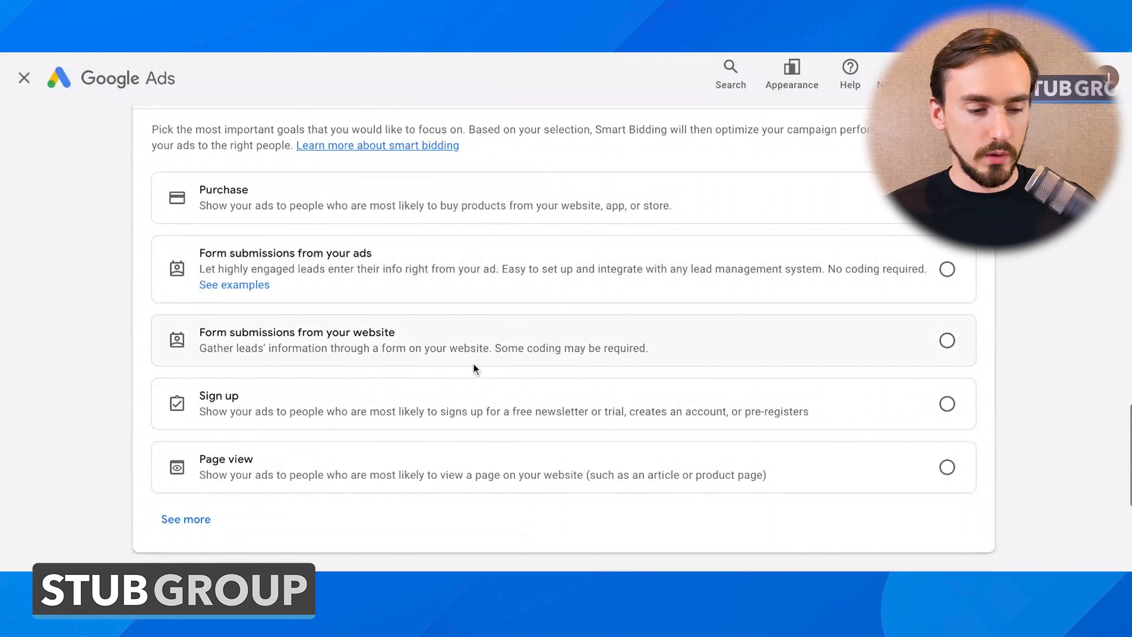
left_click(516, 347)
scroll(516, 347, "up", 1)
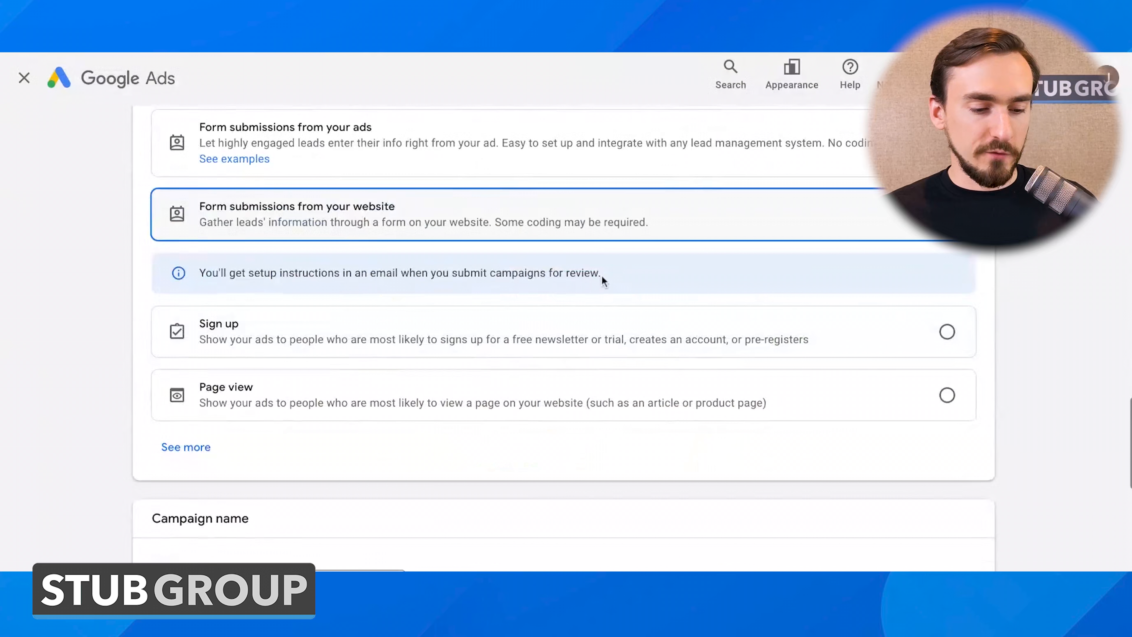
scroll(601, 276, "down", 2)
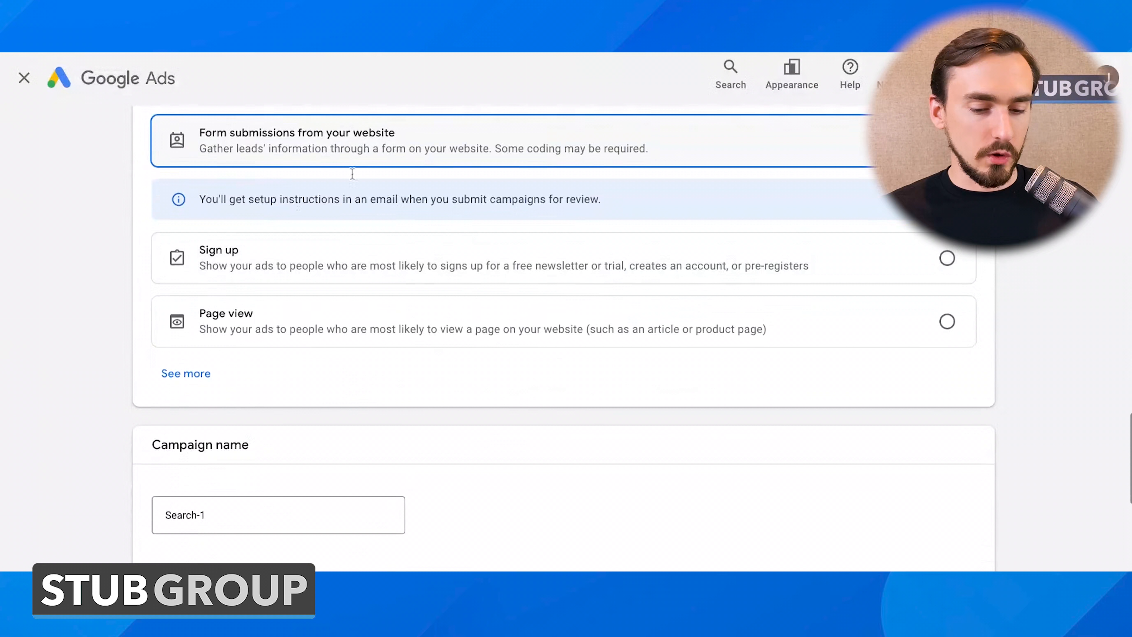
left_click_drag(195, 196, 632, 210)
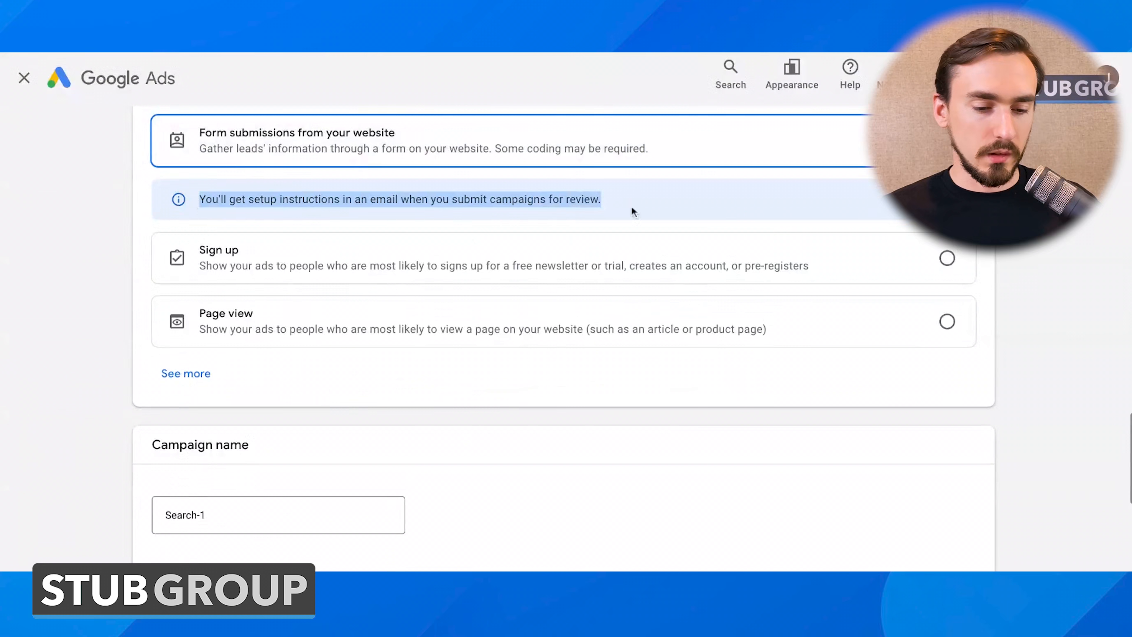
Step: Name the campaign Non-Branded Keywords
scroll(632, 210, "down", 3)
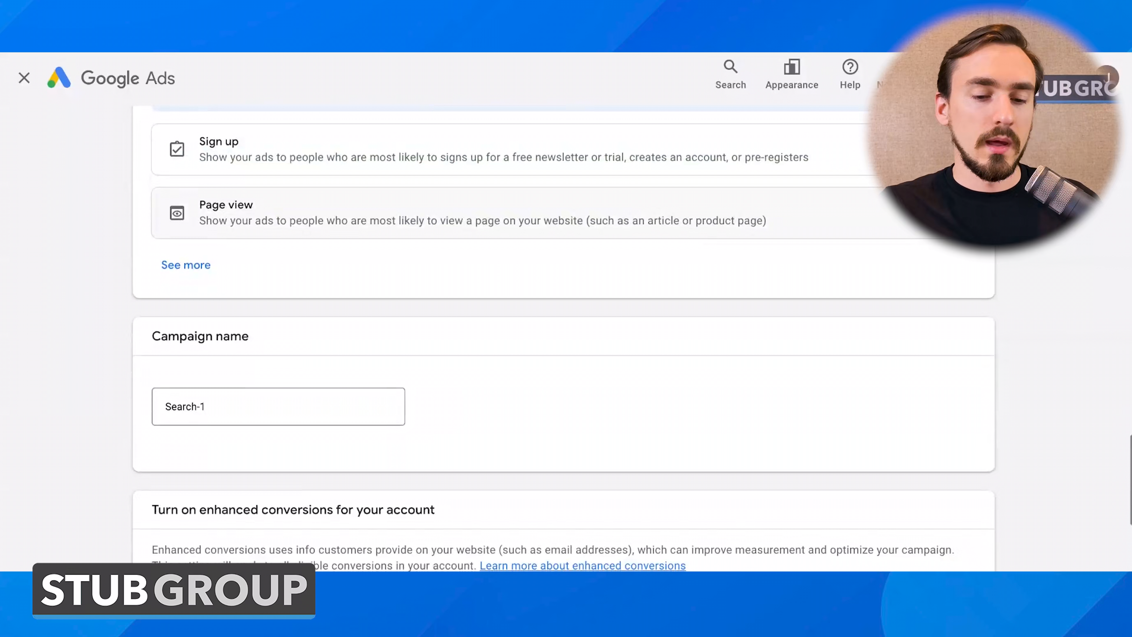
scroll(281, 268, "down", 3)
left_click(269, 273)
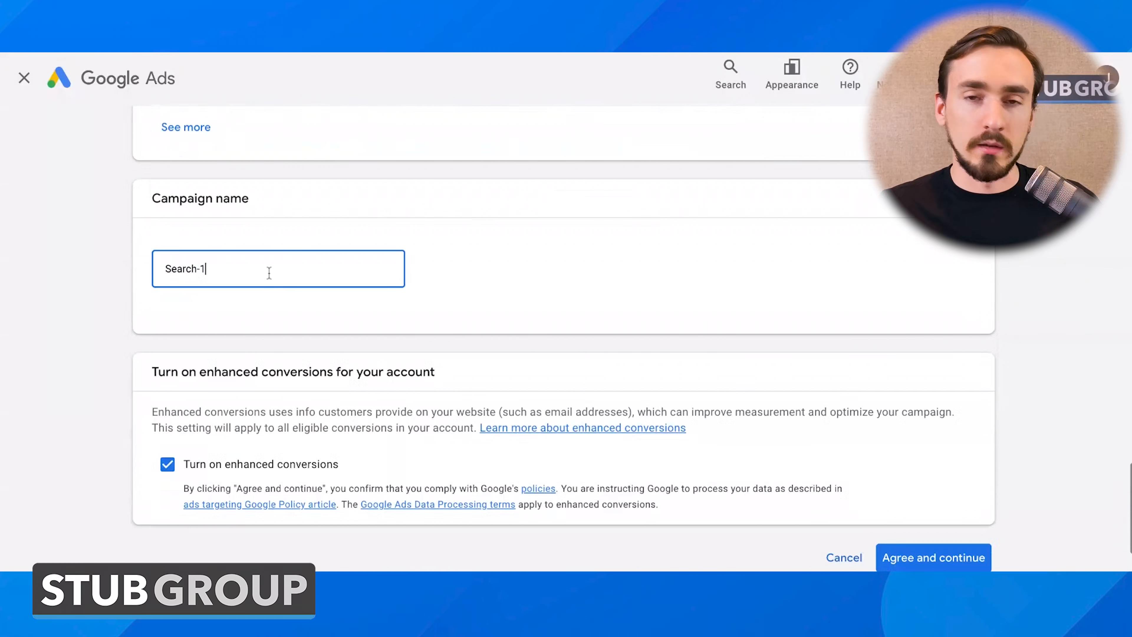
key("shift+Left")
key("super+a")
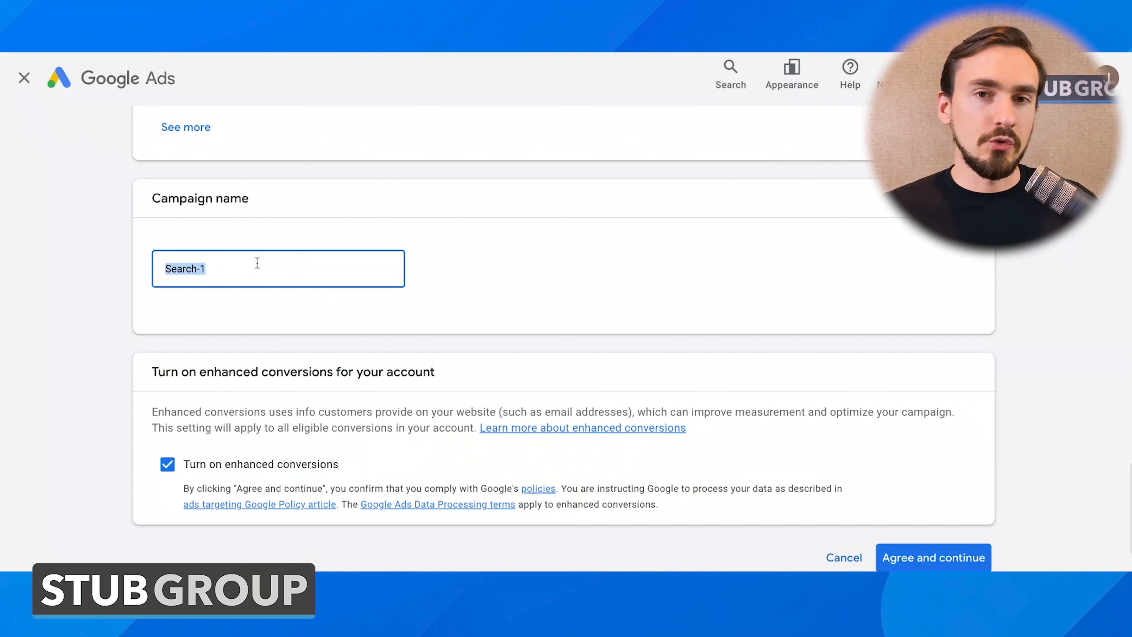
left_click(251, 266)
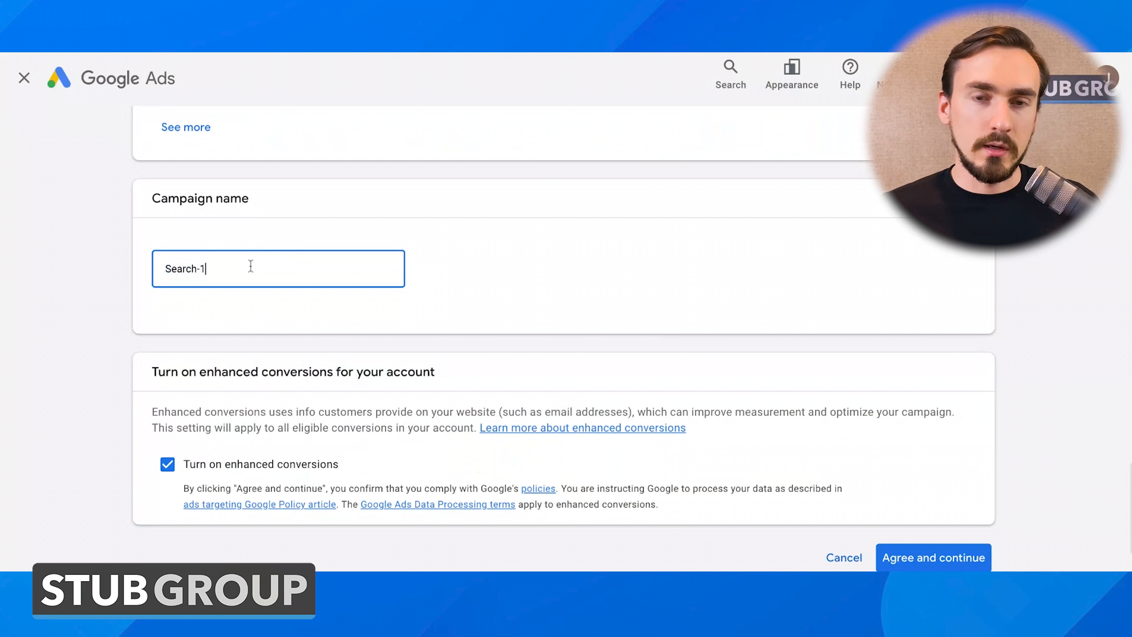
triple_click(251, 266)
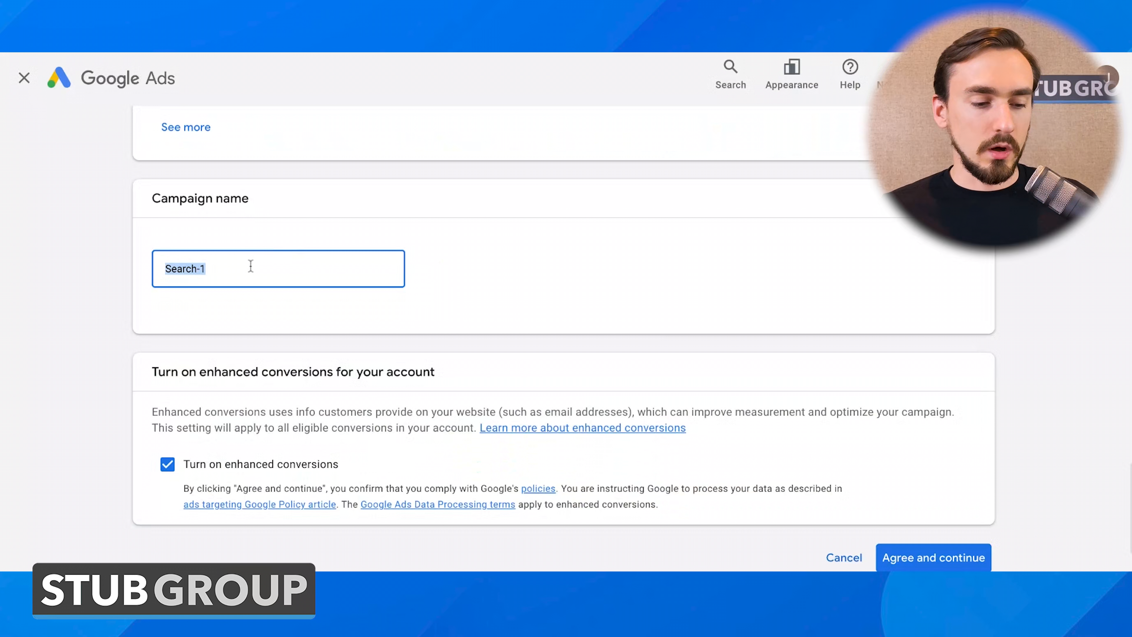
type("Non-Branded Keywords")
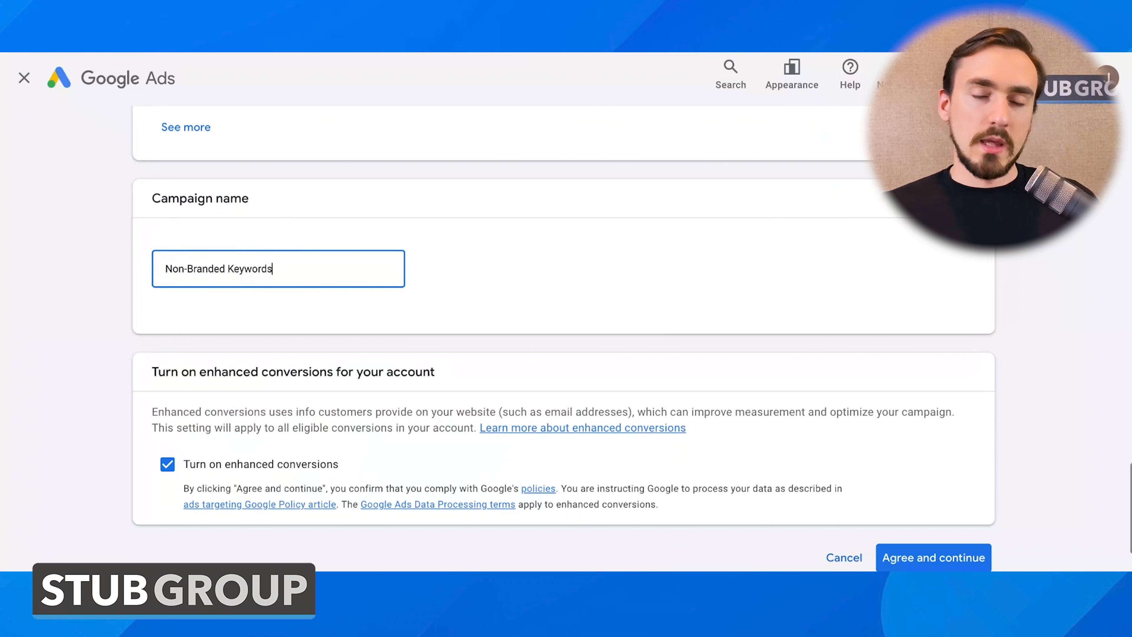
Step: Keep enhanced conversions turned on for the account, agree to the terms and continue past the introduction to the bidding settings
scroll(485, 243, "down", 1)
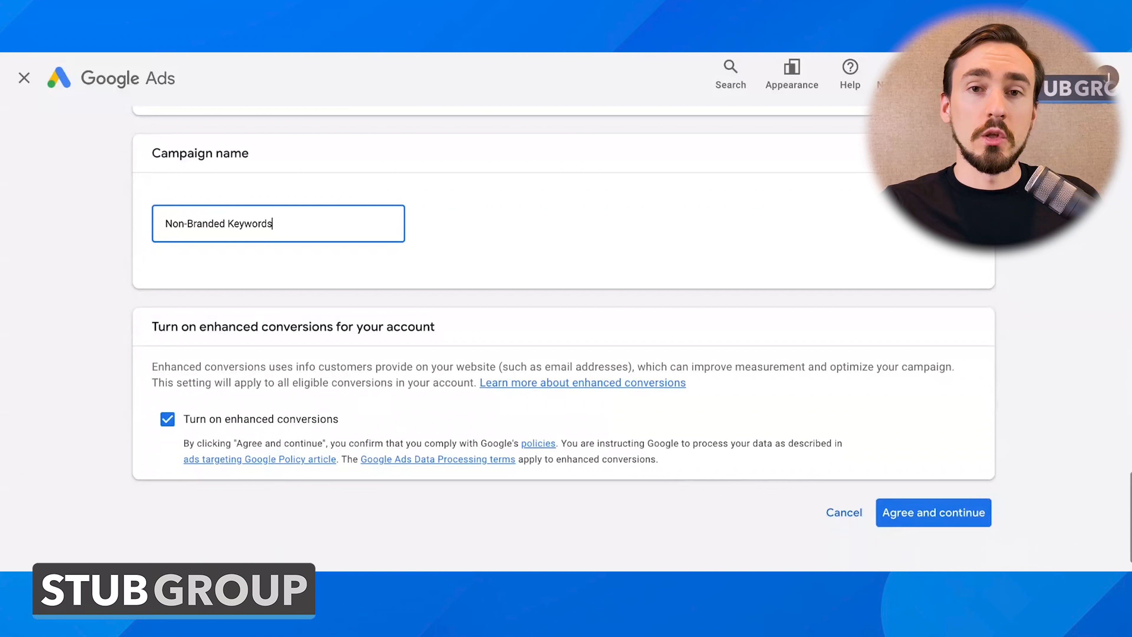
scroll(220, 336, "down", 1)
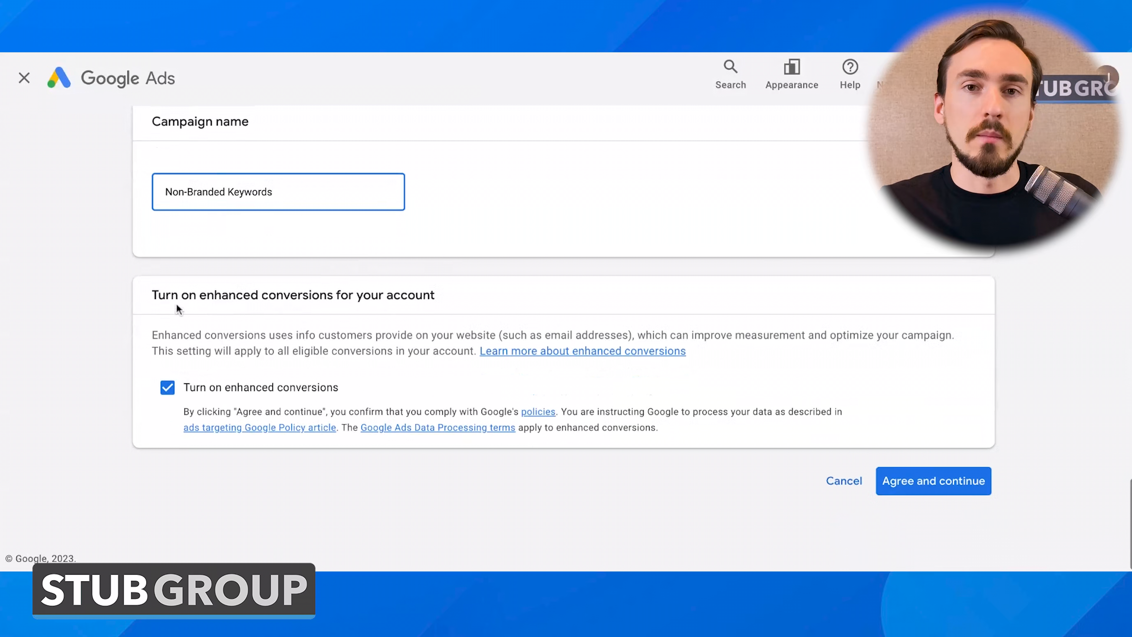
left_click_drag(147, 294, 435, 292)
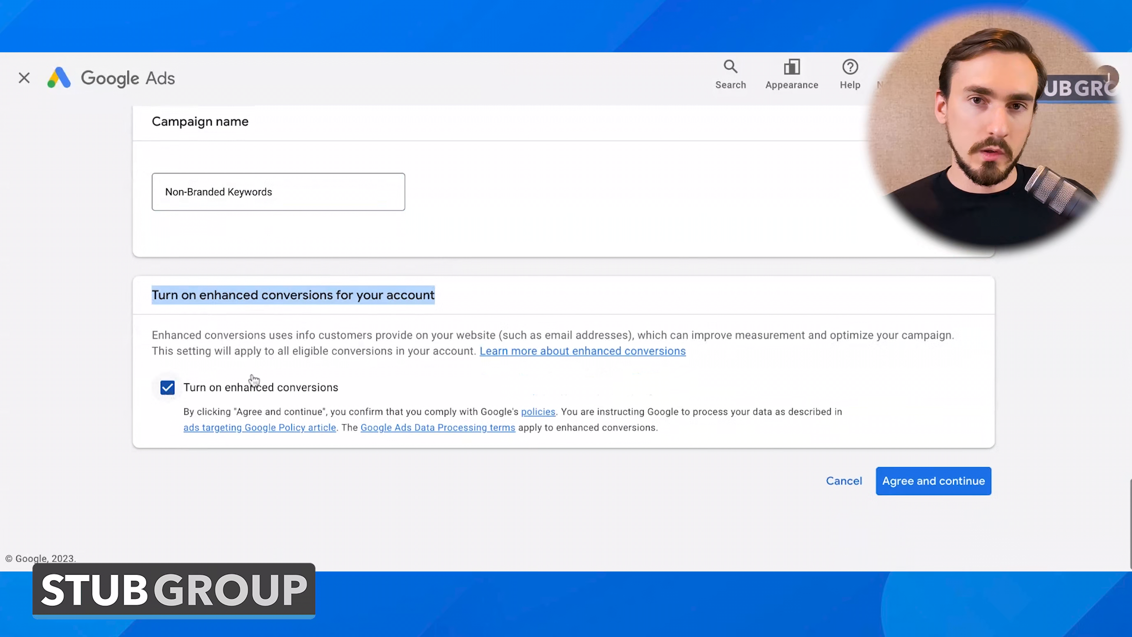
left_click(953, 488)
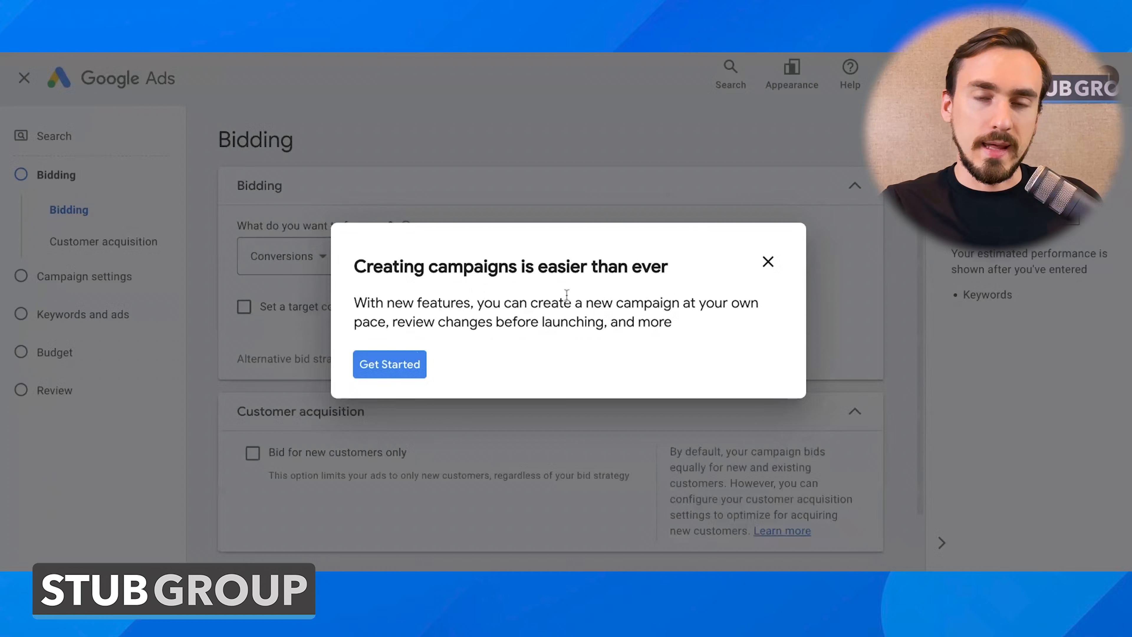
left_click(390, 374)
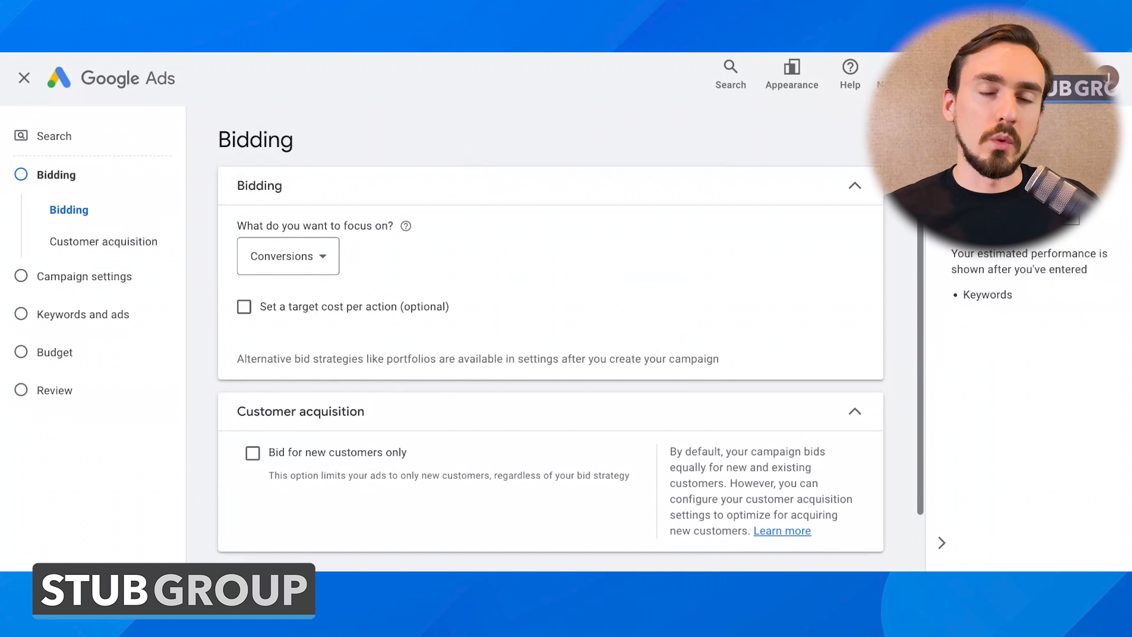
Step: Look through the available bidding focus options and read the explanation of Conversion value
left_click(286, 256)
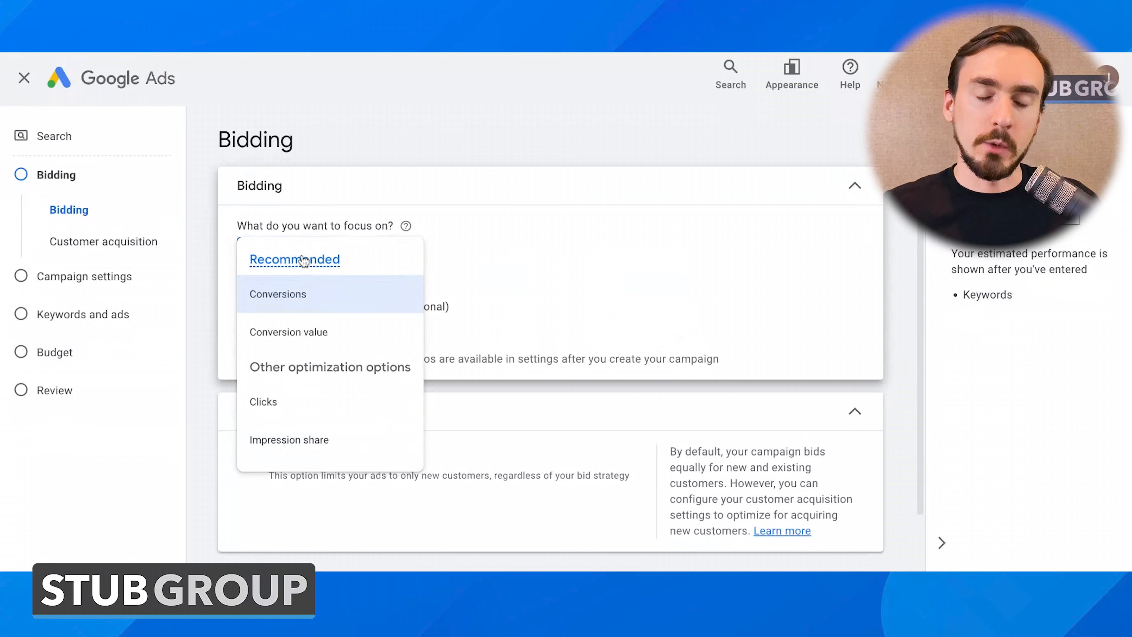
mouse_move(304, 261)
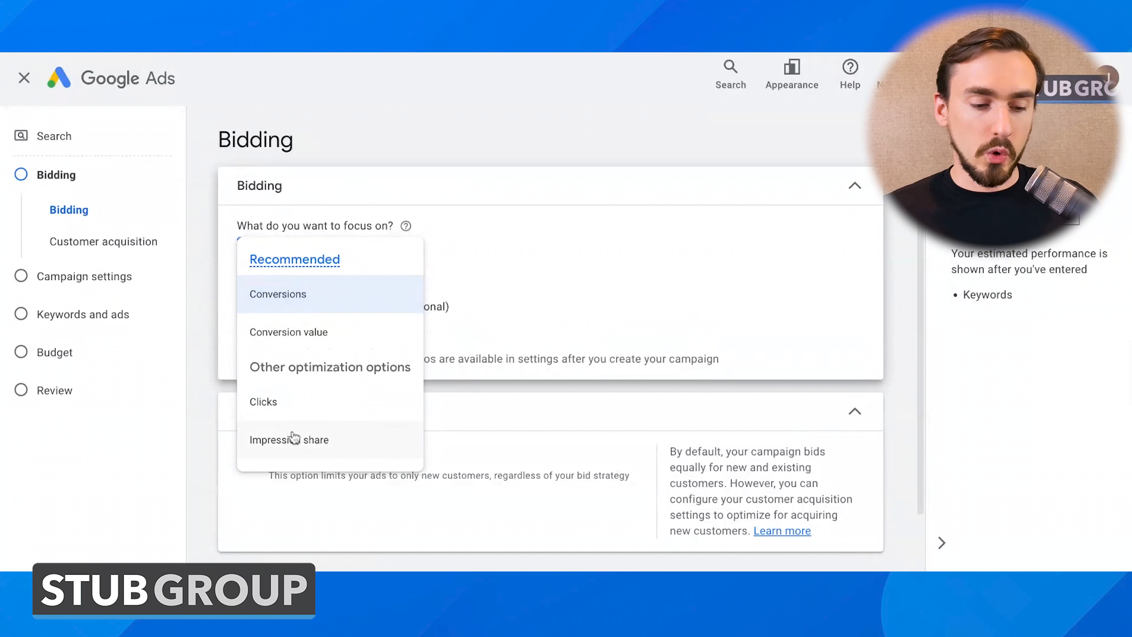
left_click(485, 247)
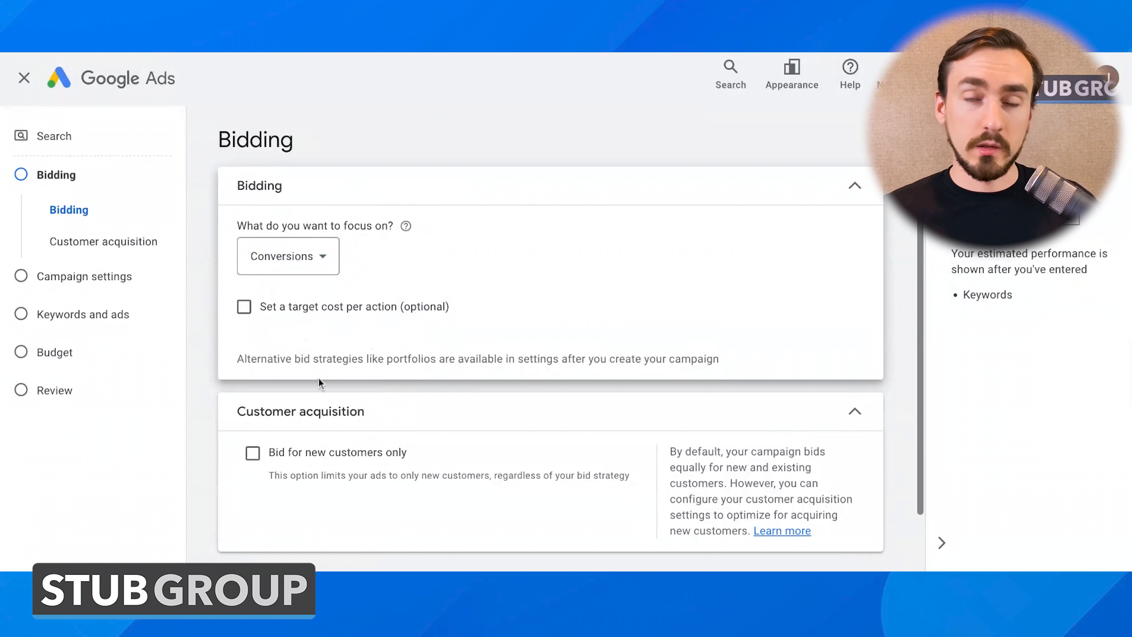
left_click(316, 262)
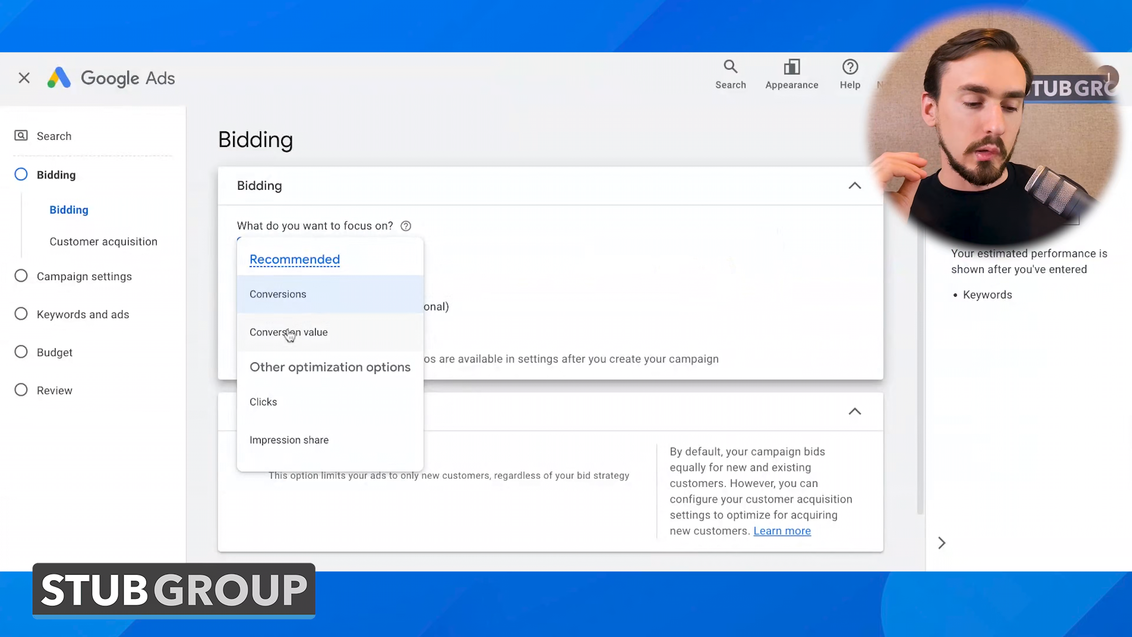
mouse_move(289, 336)
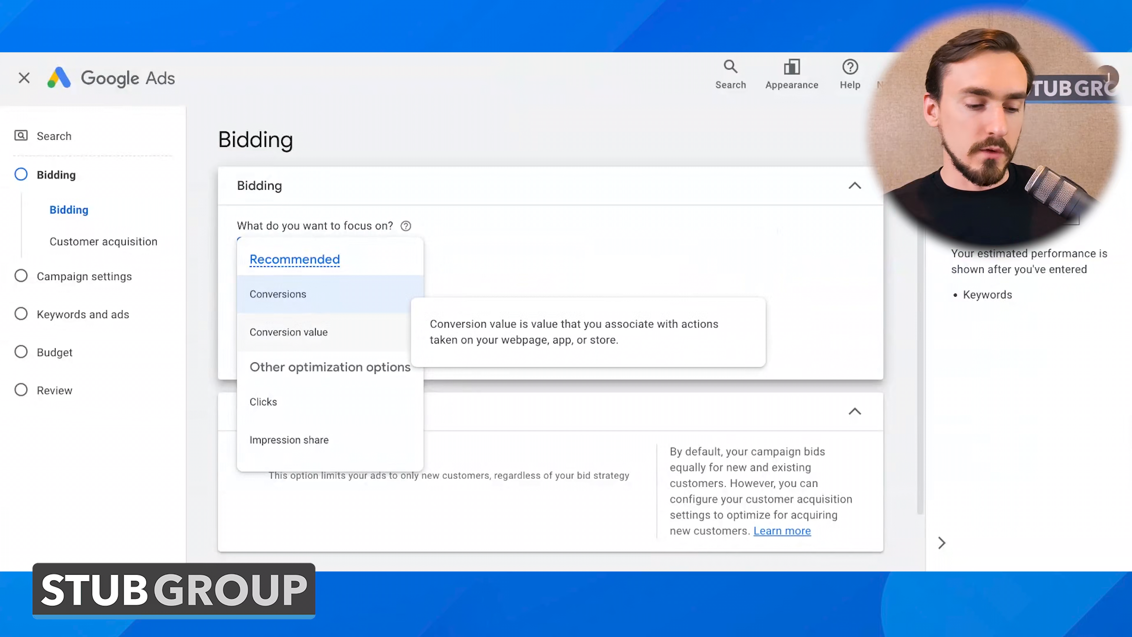
left_click(397, 162)
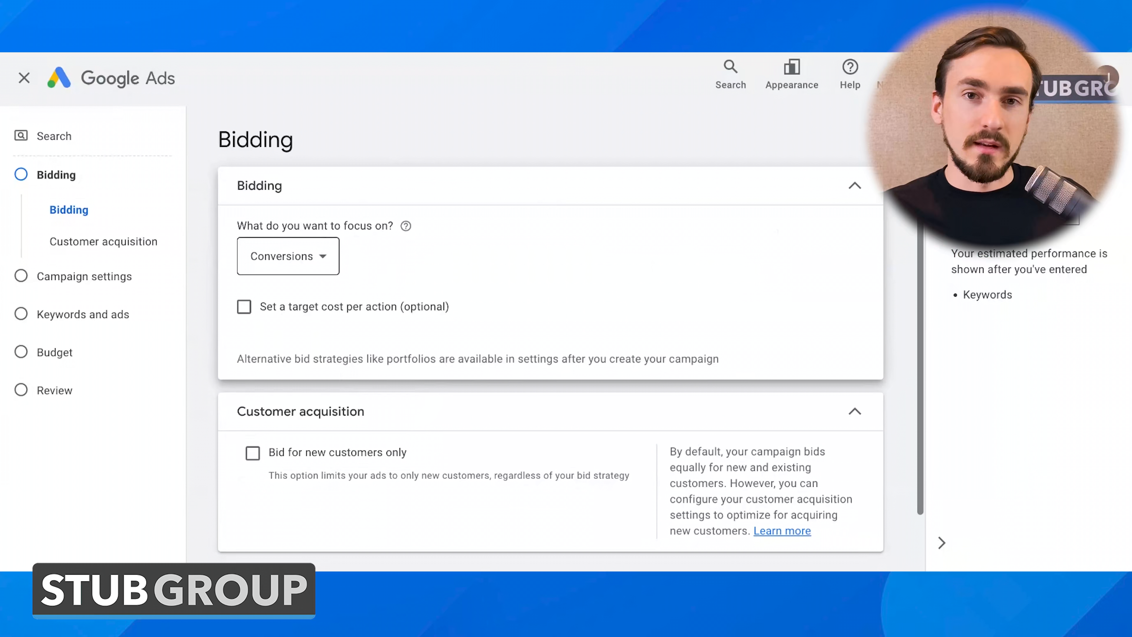
Step: Try Impression share as the bidding focus and look over its targeting and bid limit settings
left_click(323, 256)
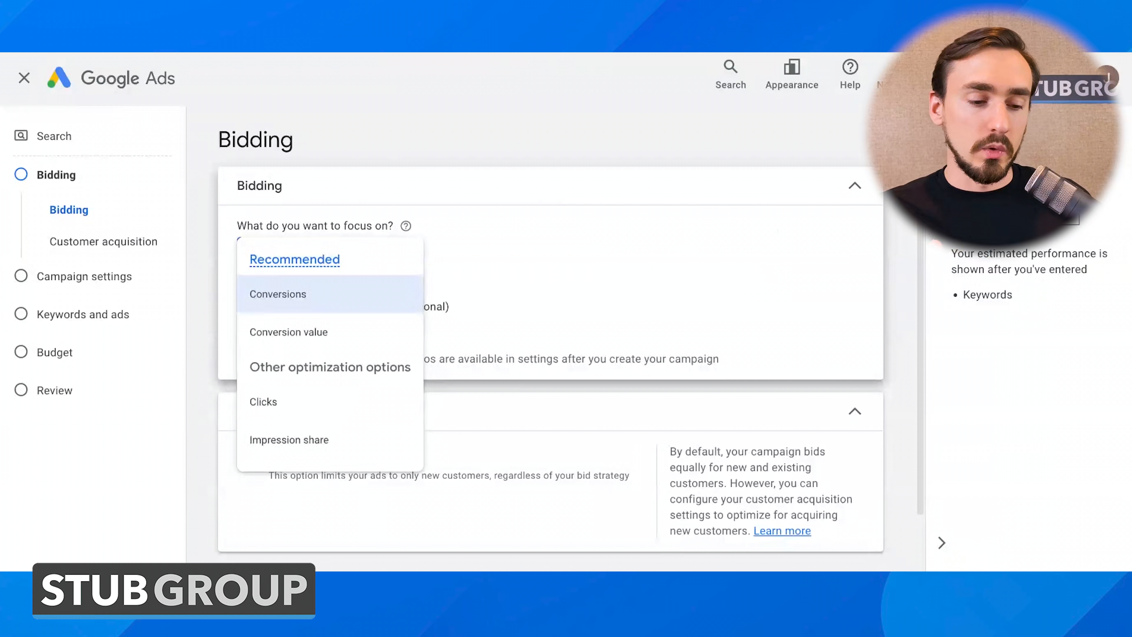
mouse_move(297, 341)
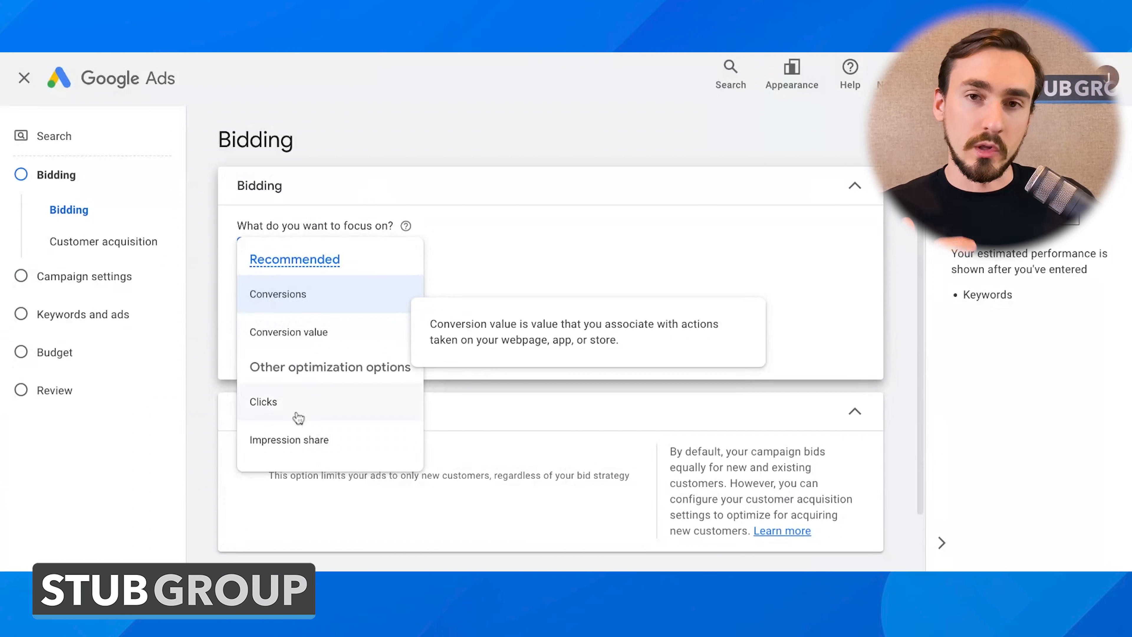
left_click(290, 441)
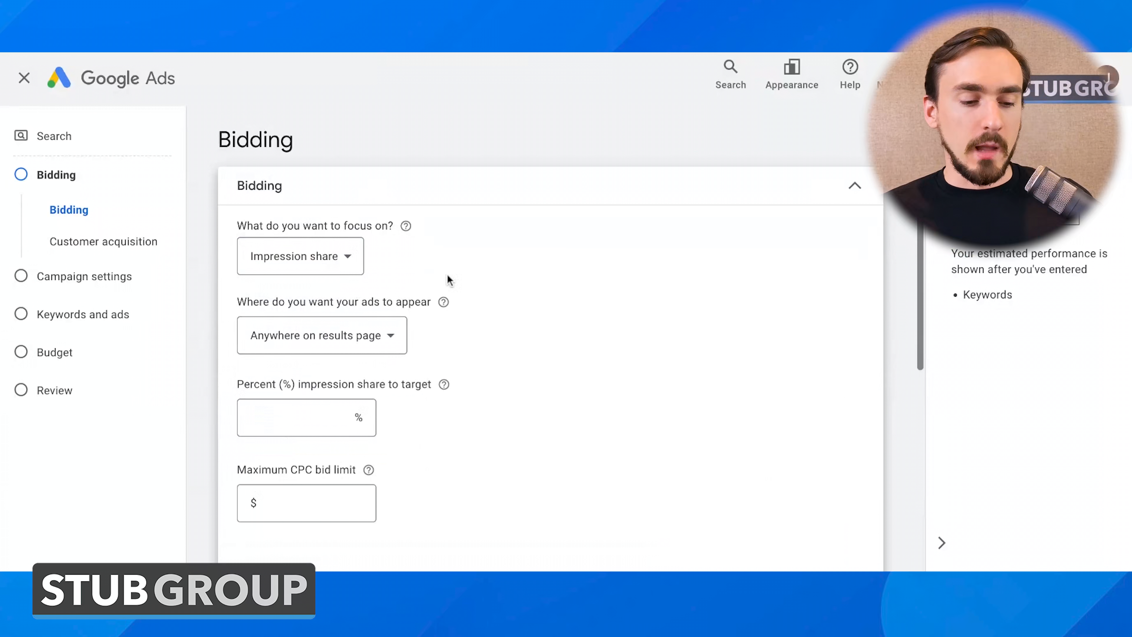
scroll(446, 278, "down", 1)
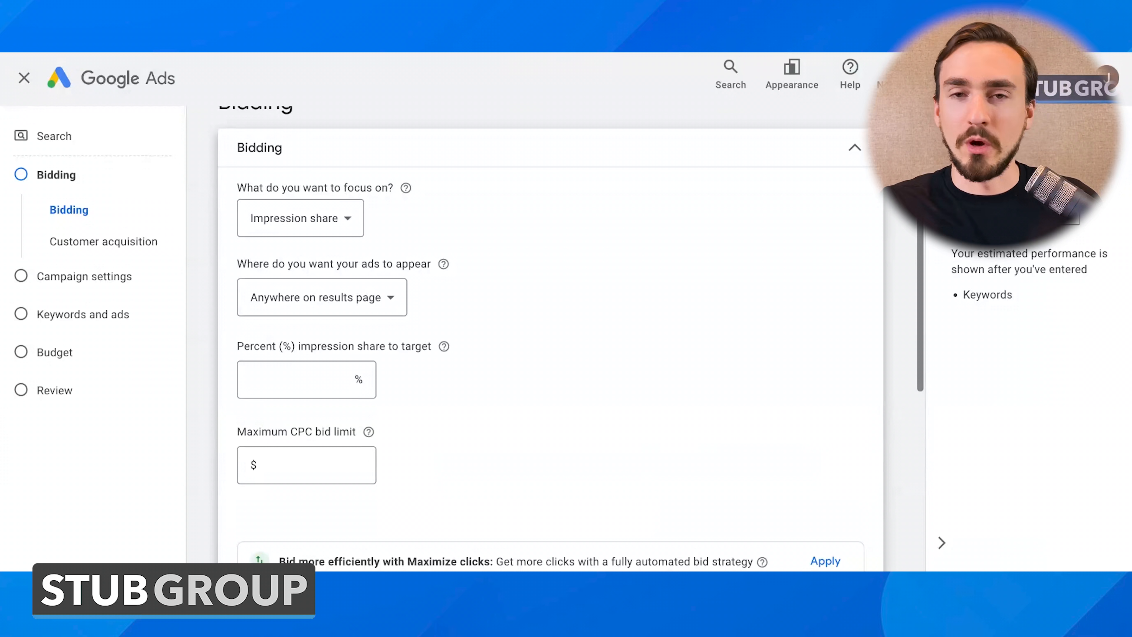
Step: Set the bidding focus to Clicks
left_click(360, 225)
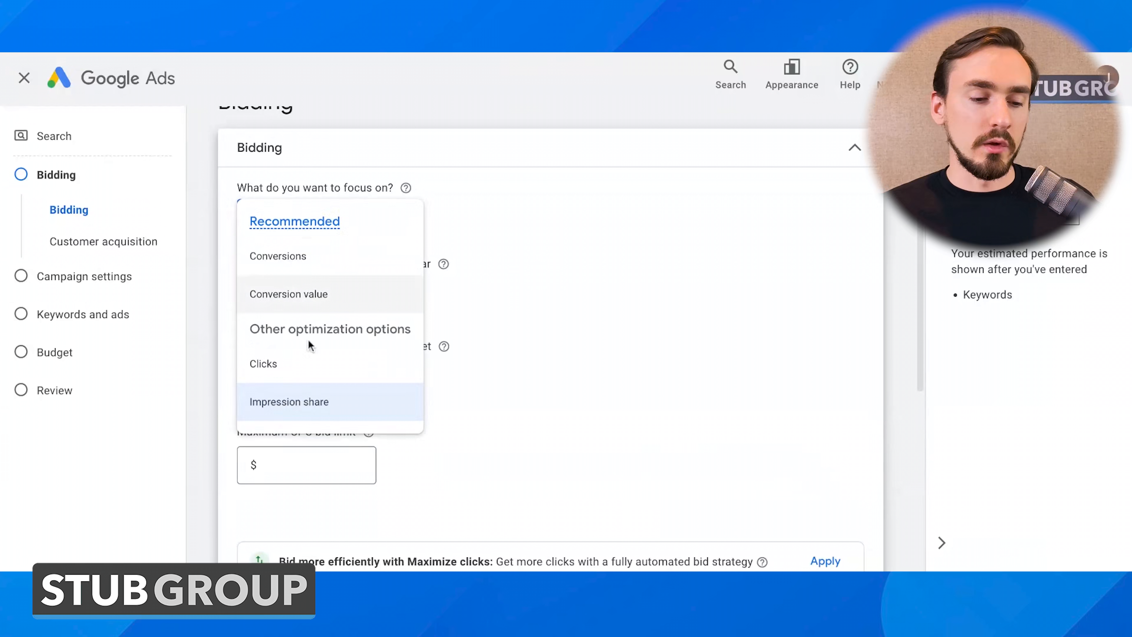
left_click(309, 353)
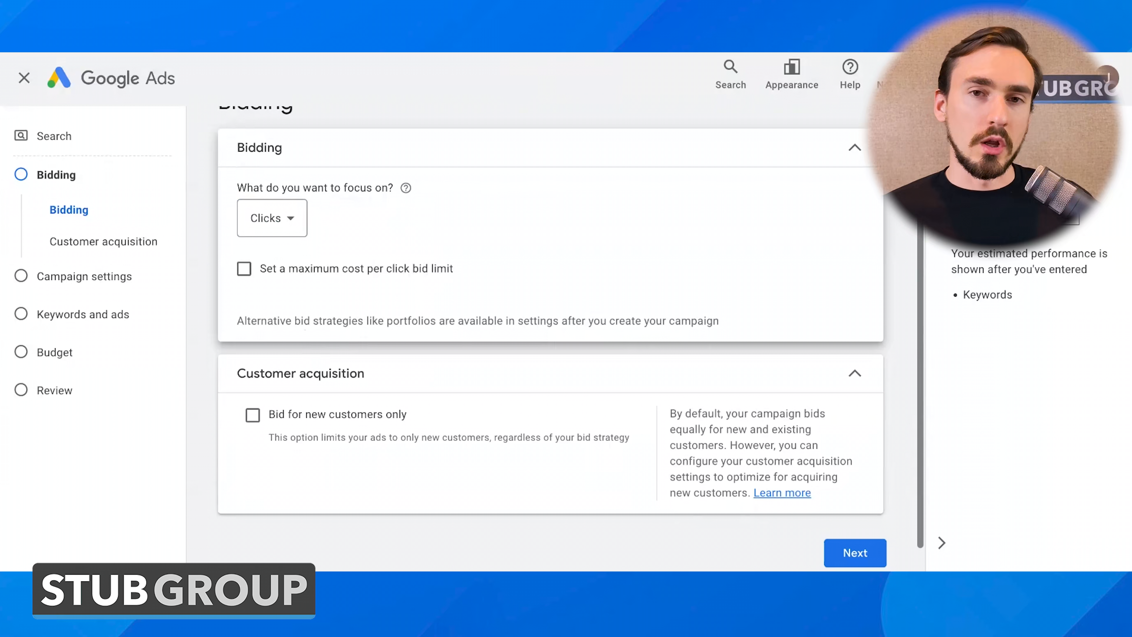
Step: Try the option to set a maximum cost per click bid limit
left_click(270, 269)
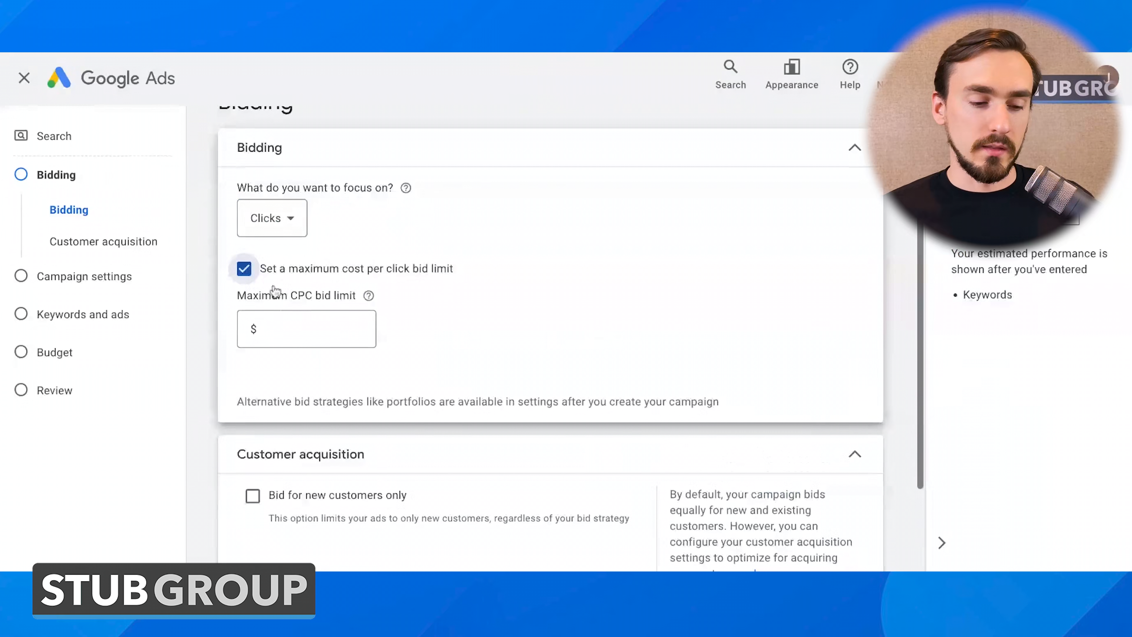
left_click(296, 333)
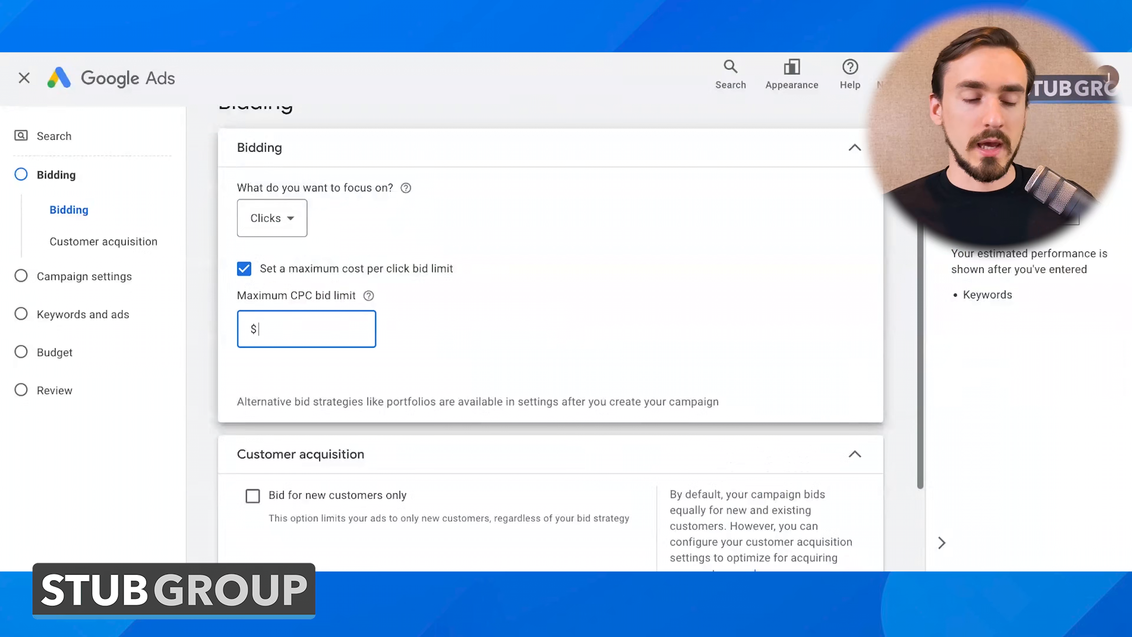
left_click(304, 280)
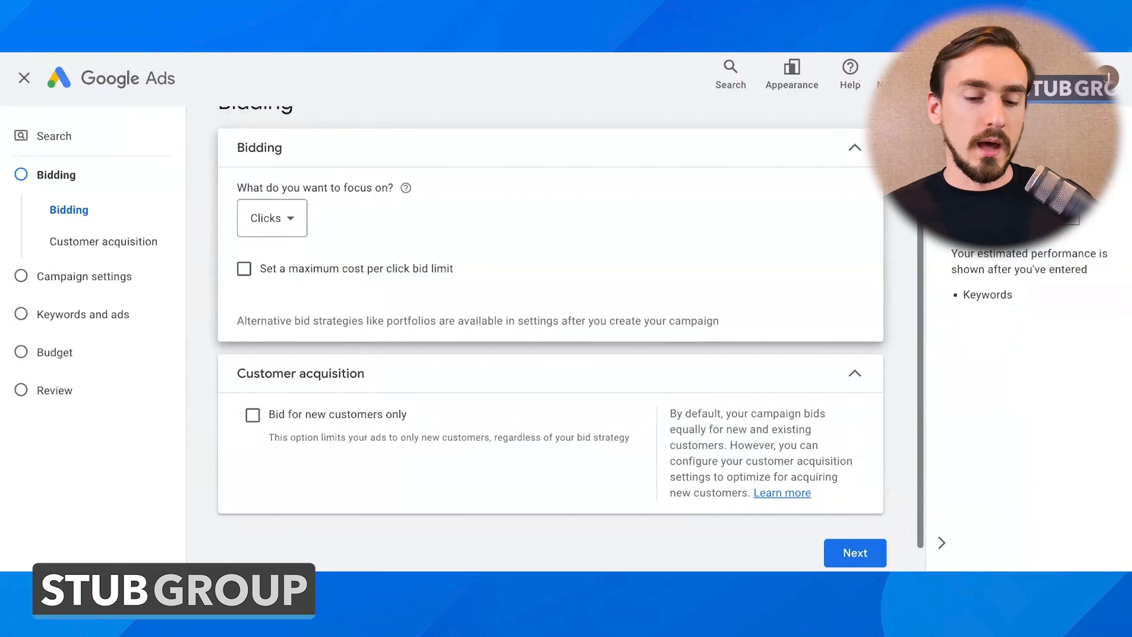
Step: Leave bidding for new customers only off, continue to the campaign settings and review the Search Network option
scroll(369, 294, "up", 1)
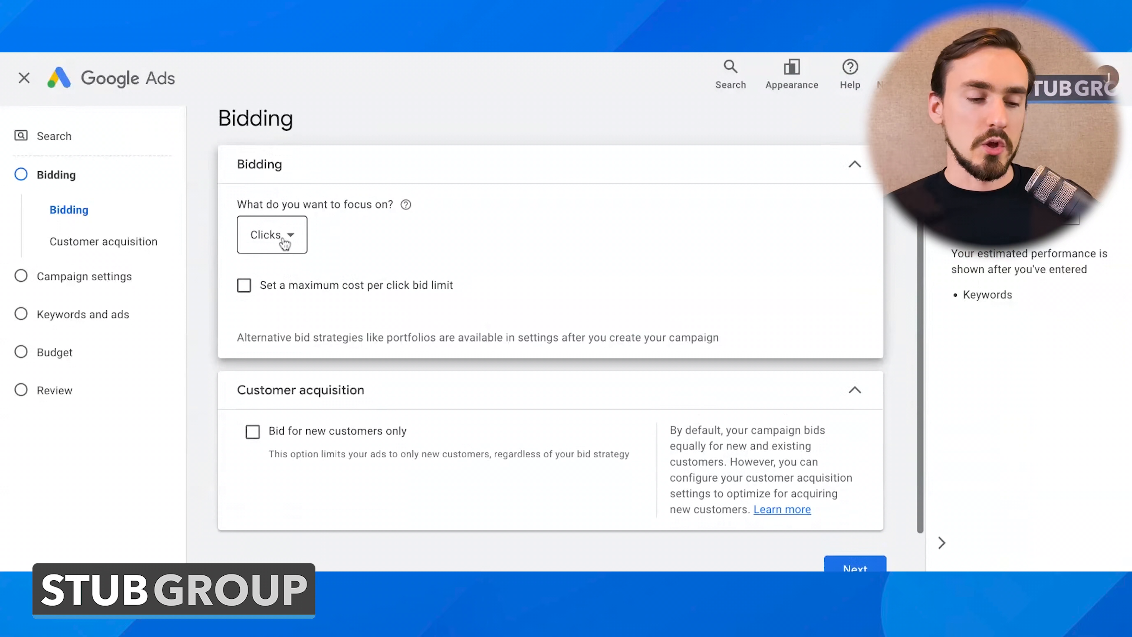
scroll(544, 307, "down", 1)
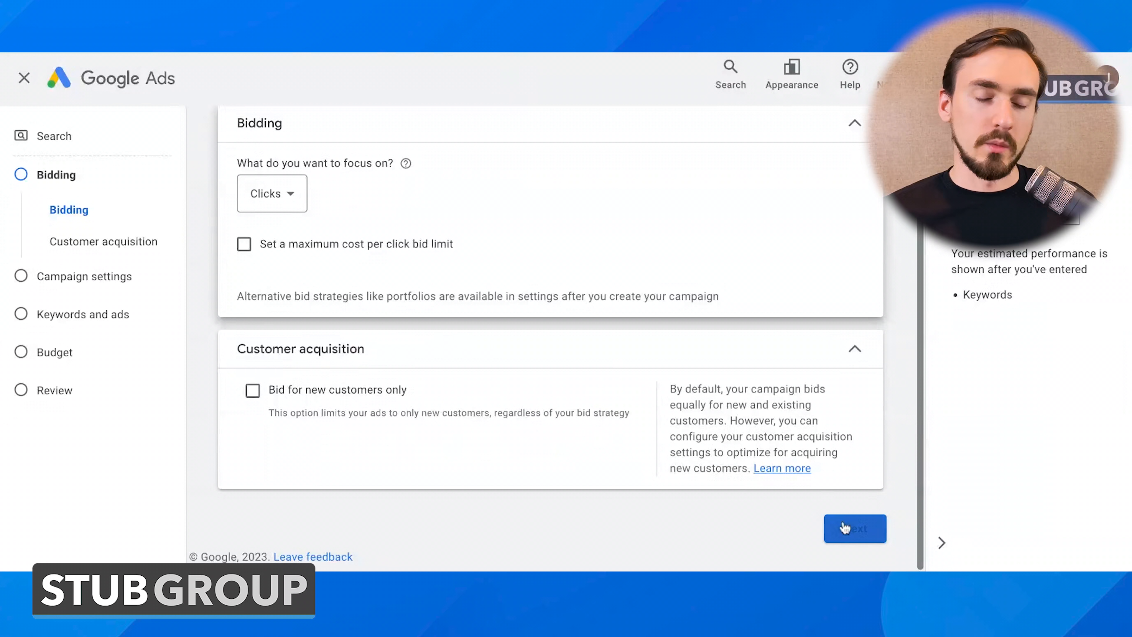
left_click(865, 535)
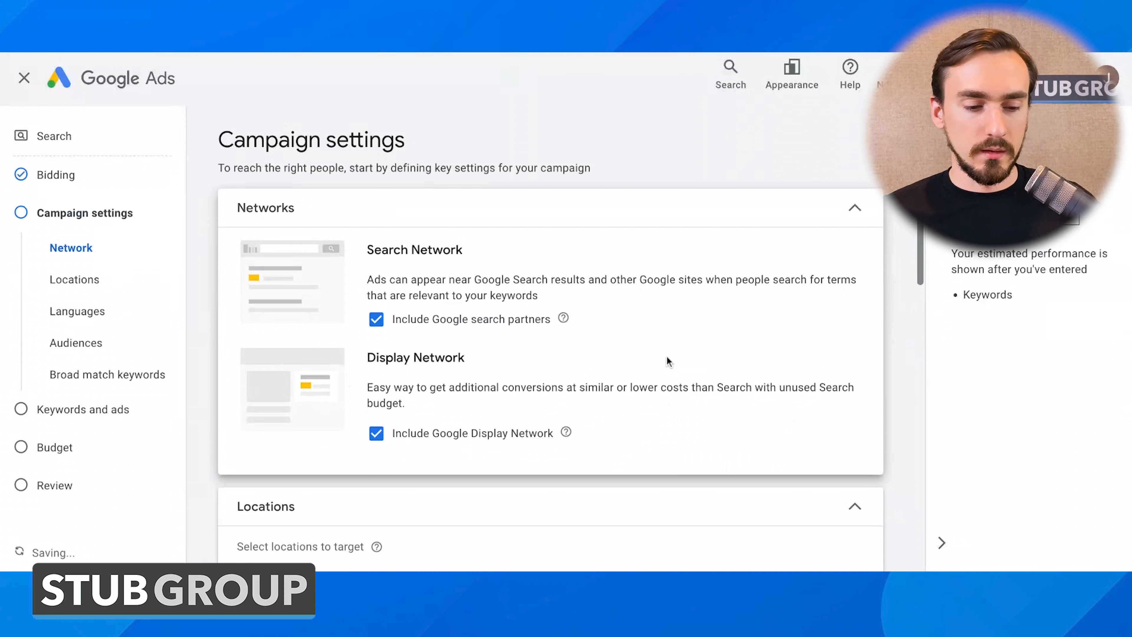
scroll(667, 356, "down", 1)
scroll(370, 239, "up", 1)
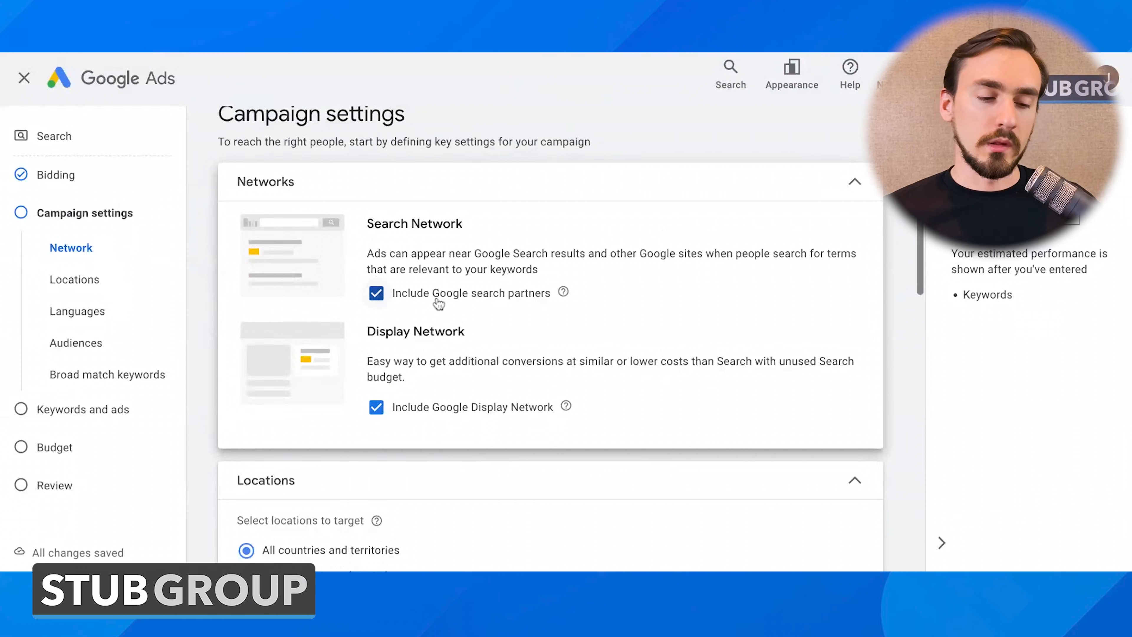
left_click_drag(368, 225, 464, 227)
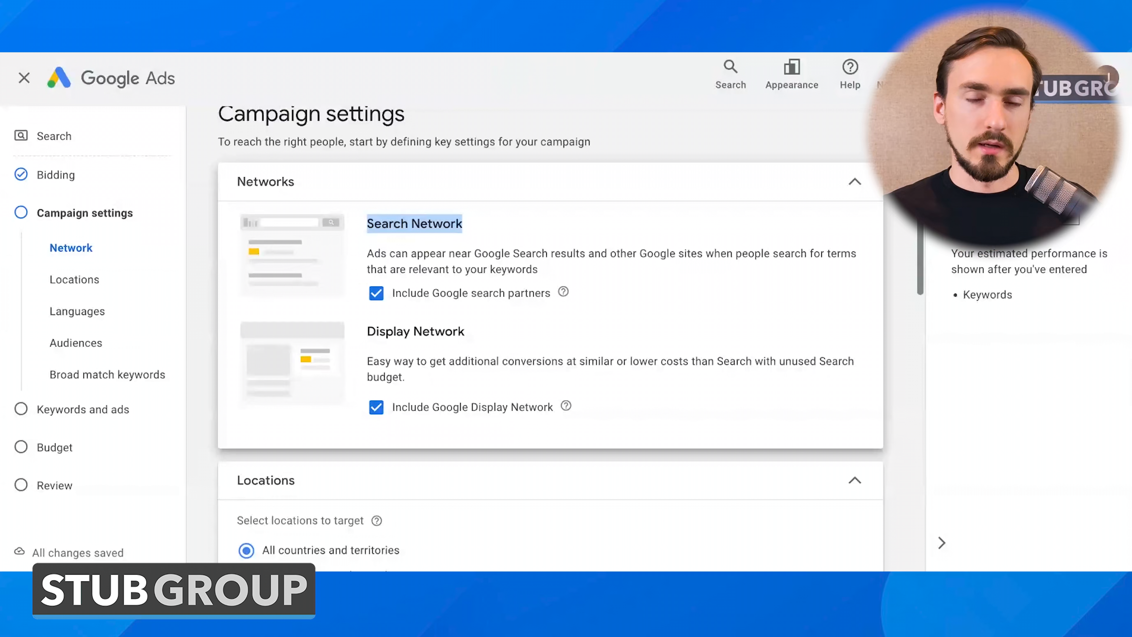
scroll(499, 201, "down", 1)
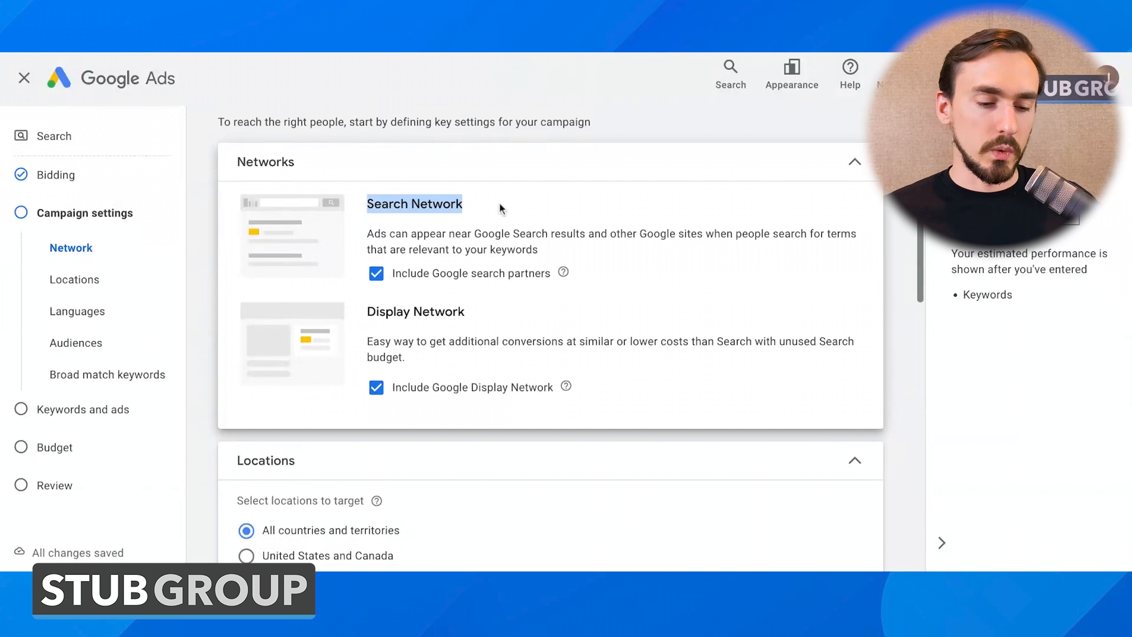
Step: Try excluding Google search partners from the campaign's Search Network
left_click(412, 274)
left_click(413, 275)
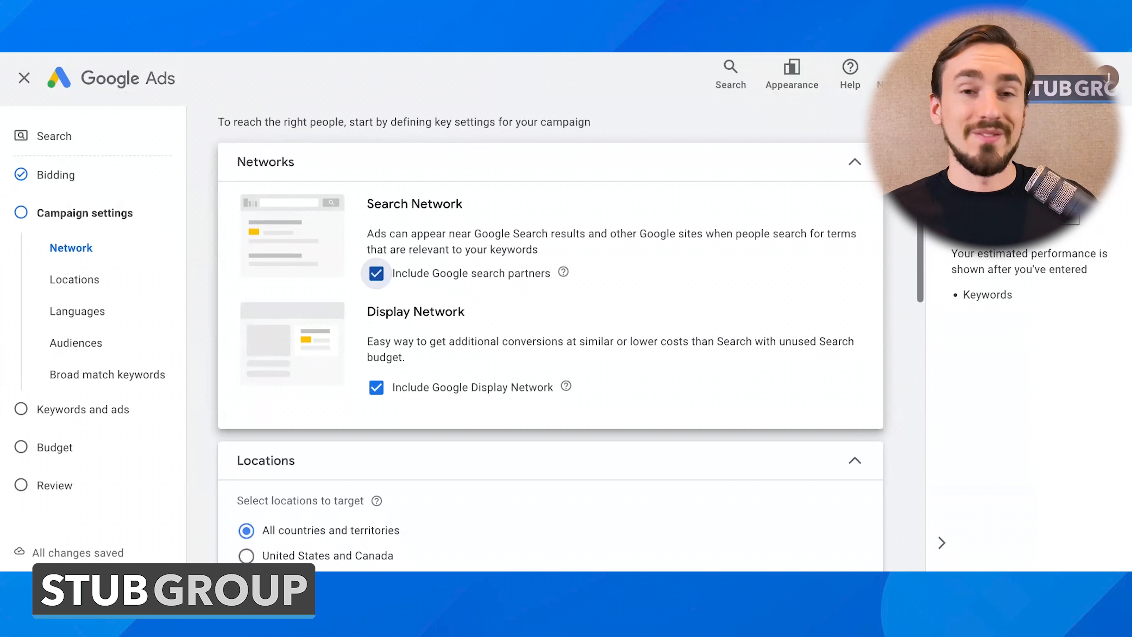
left_click(376, 273)
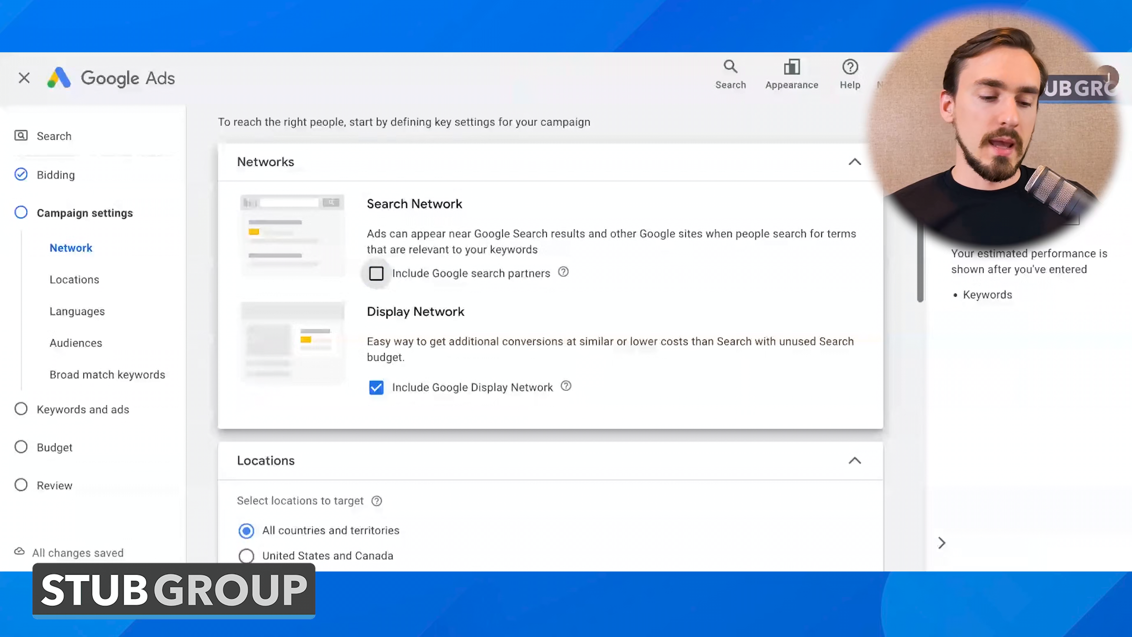
left_click(375, 273)
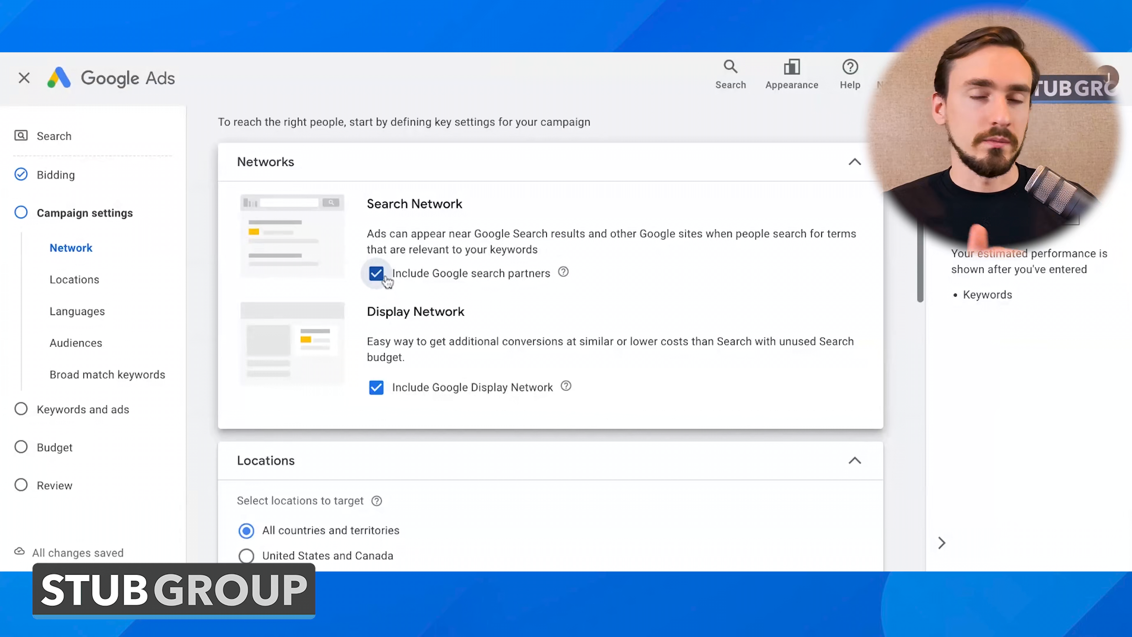
Step: Exclude the Google Display Network from the campaign's networks
left_click(377, 388)
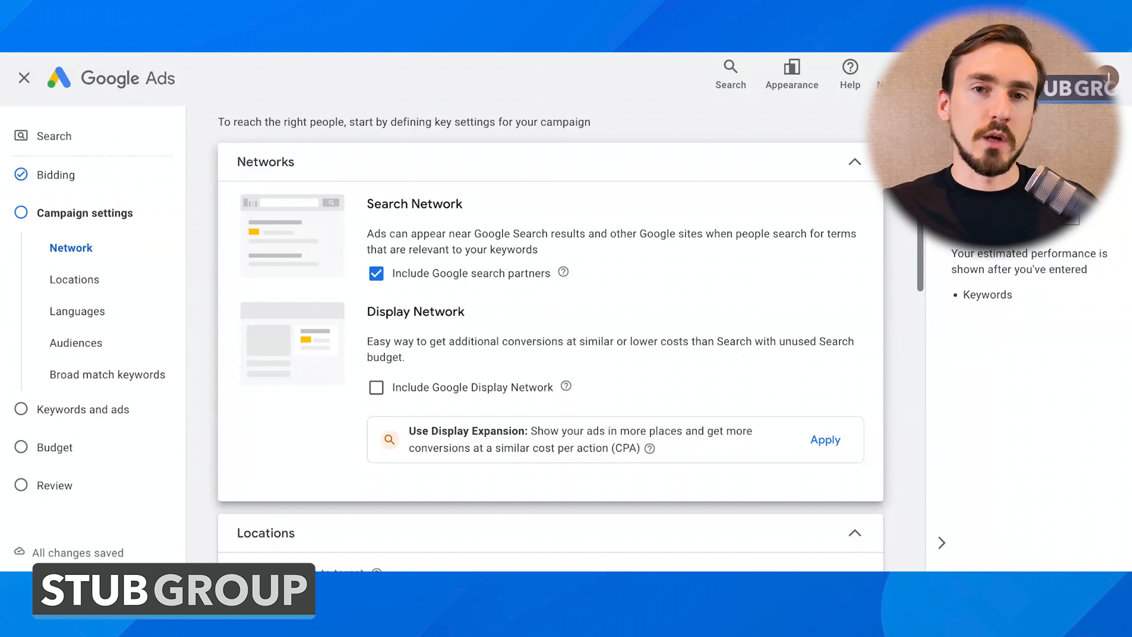
scroll(551, 312, "down", 1)
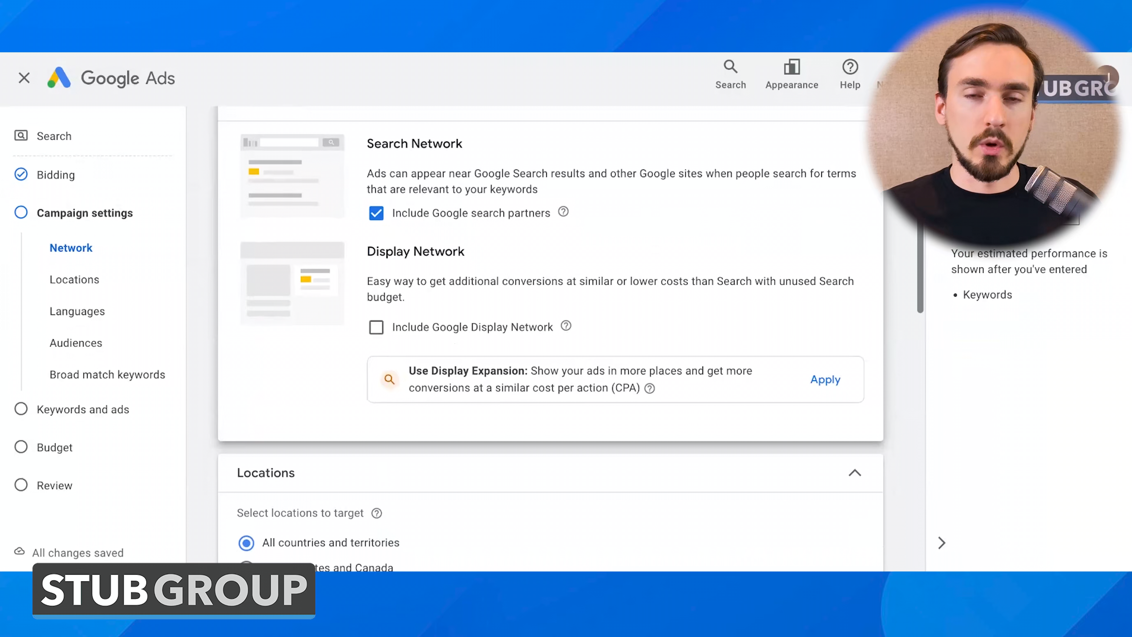
Step: Expand the campaign's location options and check the Heritage Tree Care website for the area the business serves
scroll(445, 280, "down", 5)
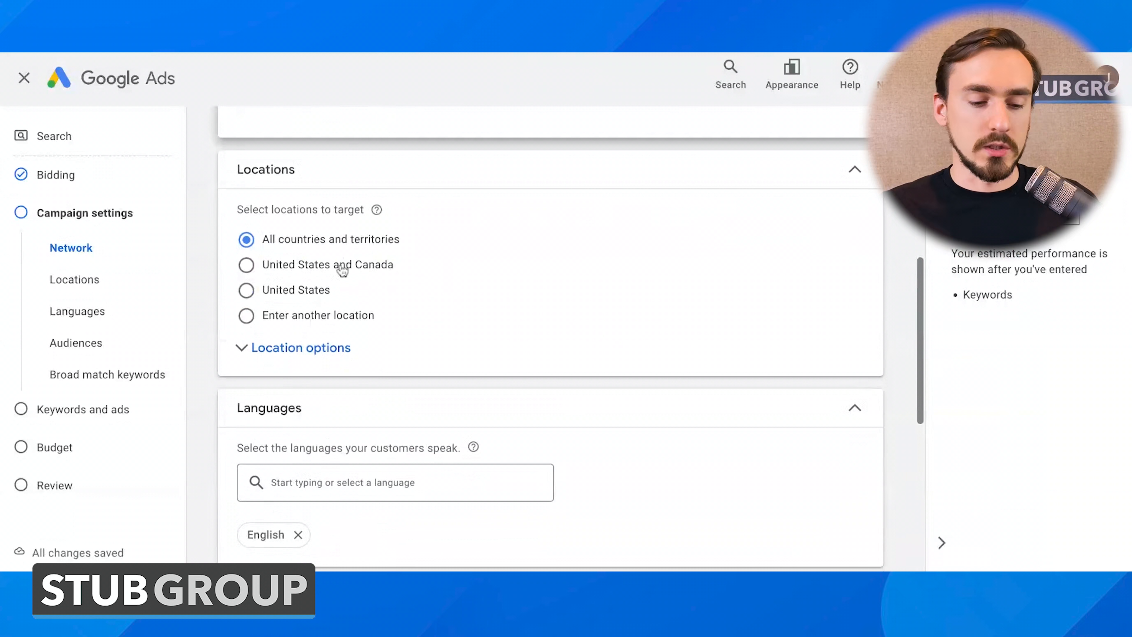
left_click(287, 350)
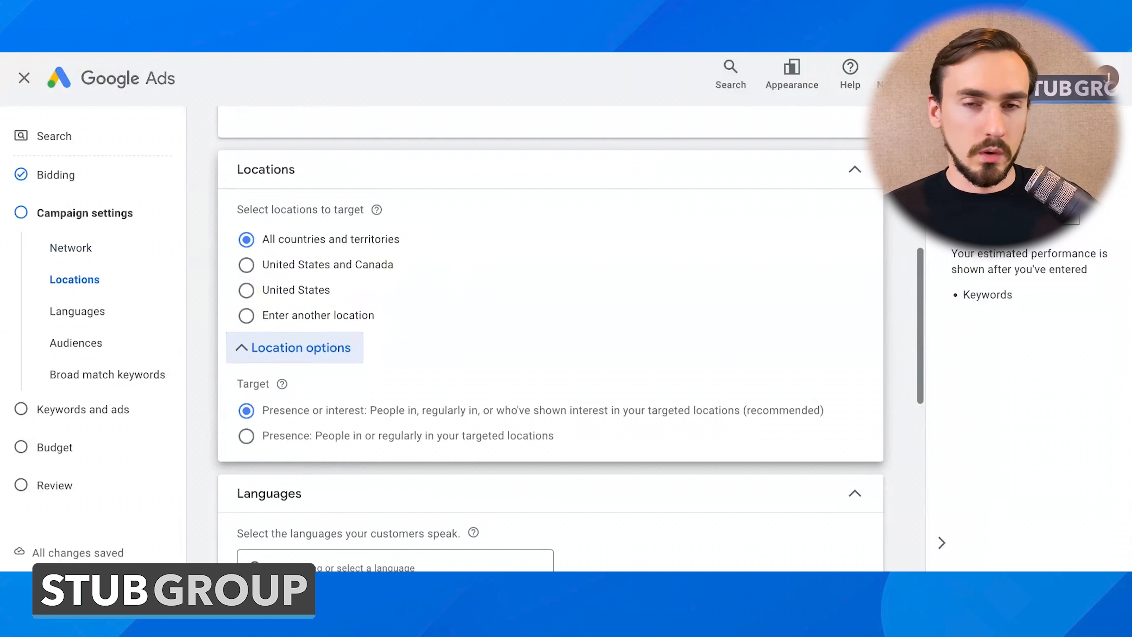
scroll(568, 339, "down", 2)
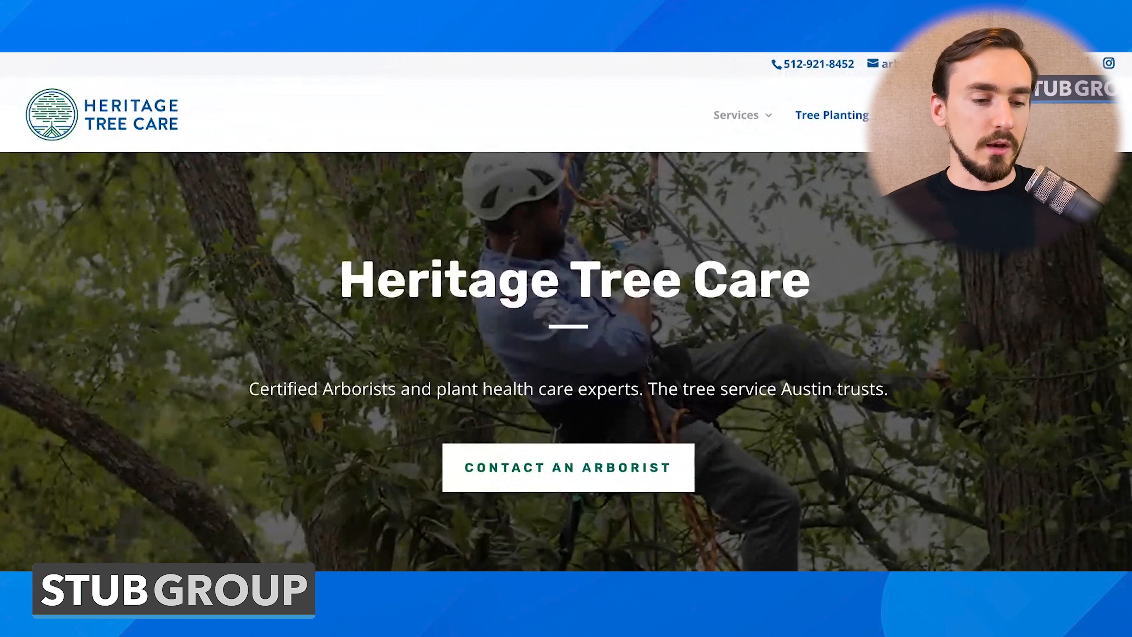
scroll(253, 222, "down", 8)
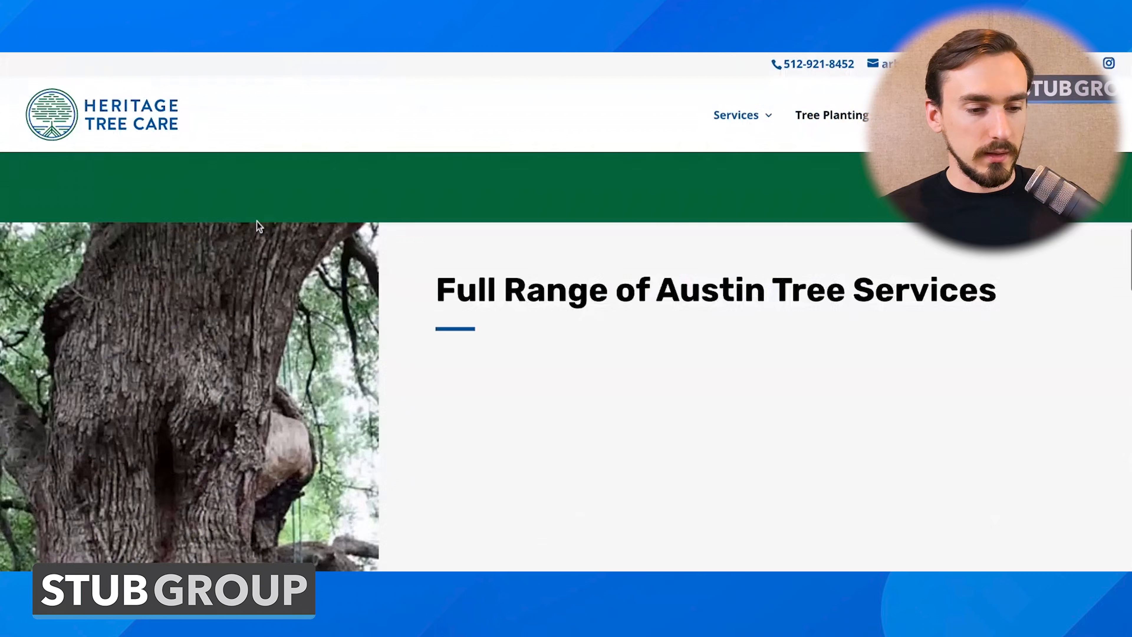
scroll(257, 222, "up", 15)
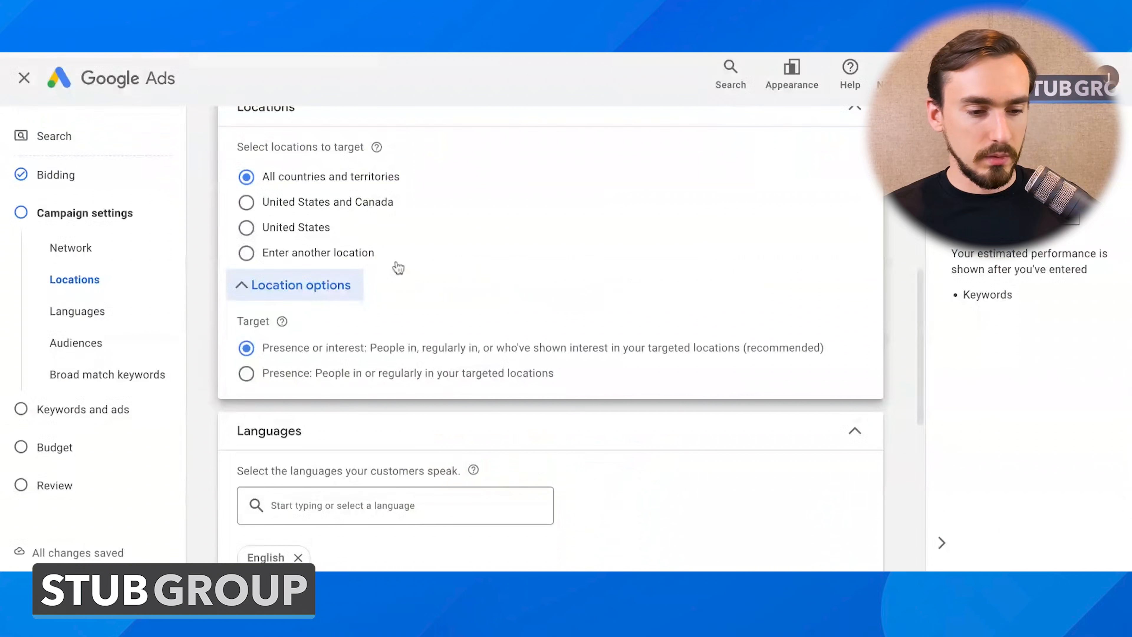
Step: Choose to enter another location and target the Austin TX, Texas, United States Nielsen DMA region
scroll(394, 266, "down", 1)
left_click(344, 238)
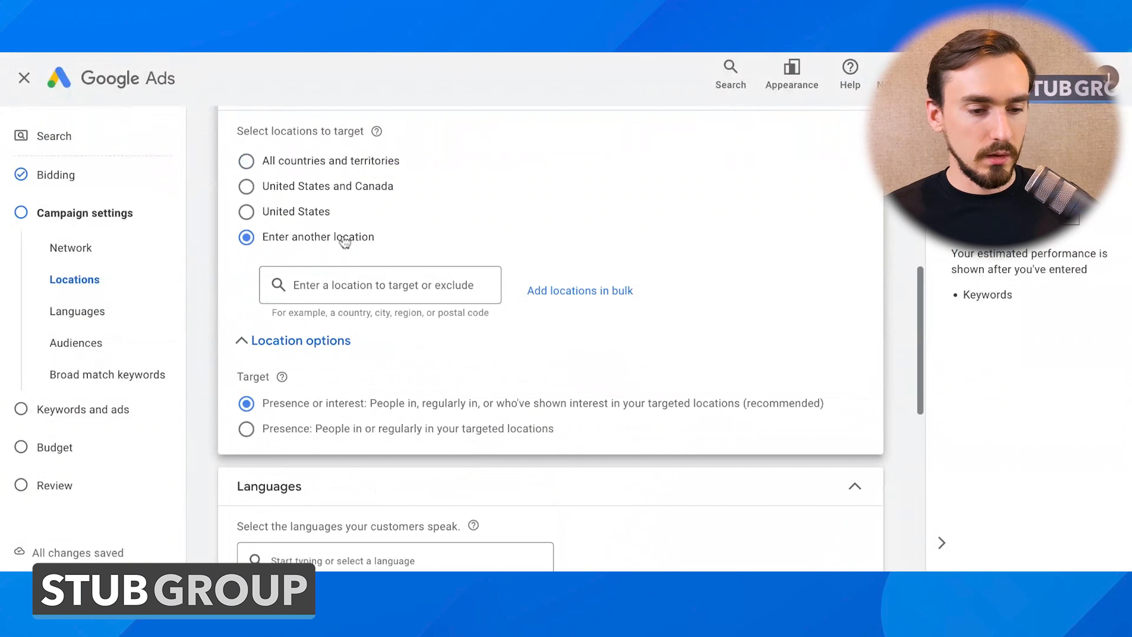
left_click(347, 285)
type("austin")
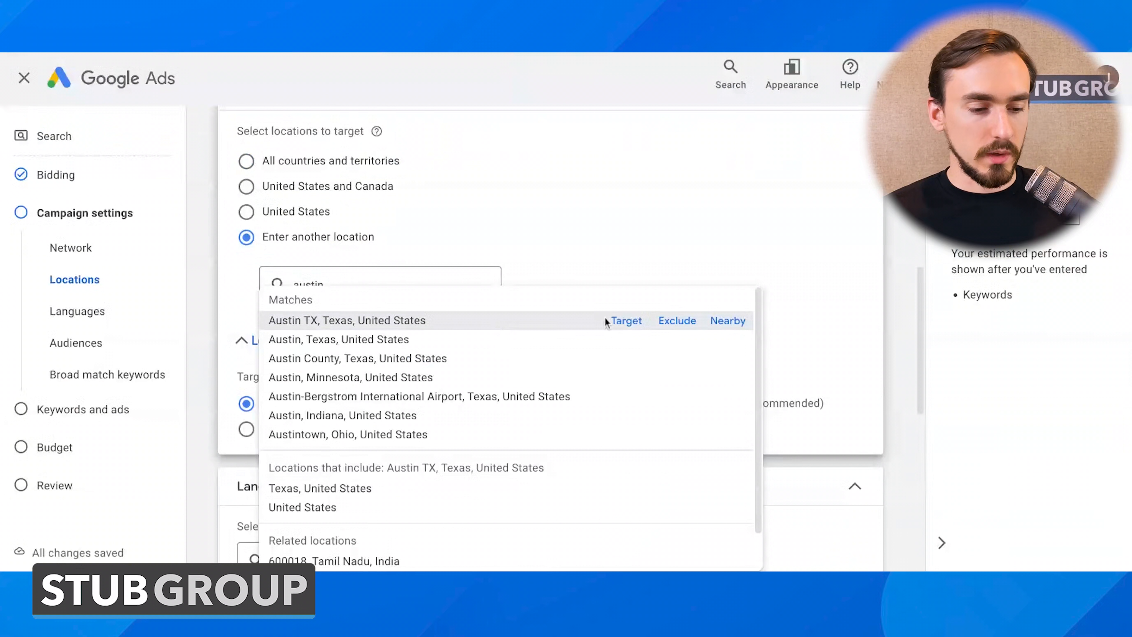
left_click(627, 321)
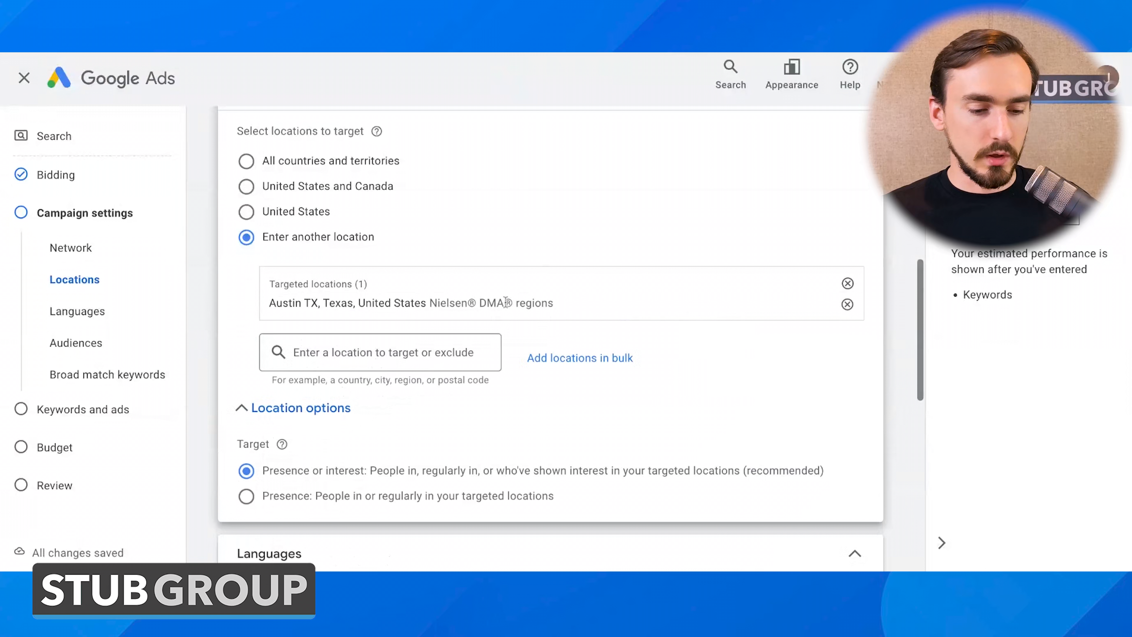
Step: Target the city of Austin, Texas, United States, and remove the Austin TX Nielsen DMA region from the targeted locations
scroll(506, 308, "down", 1)
left_click(434, 322)
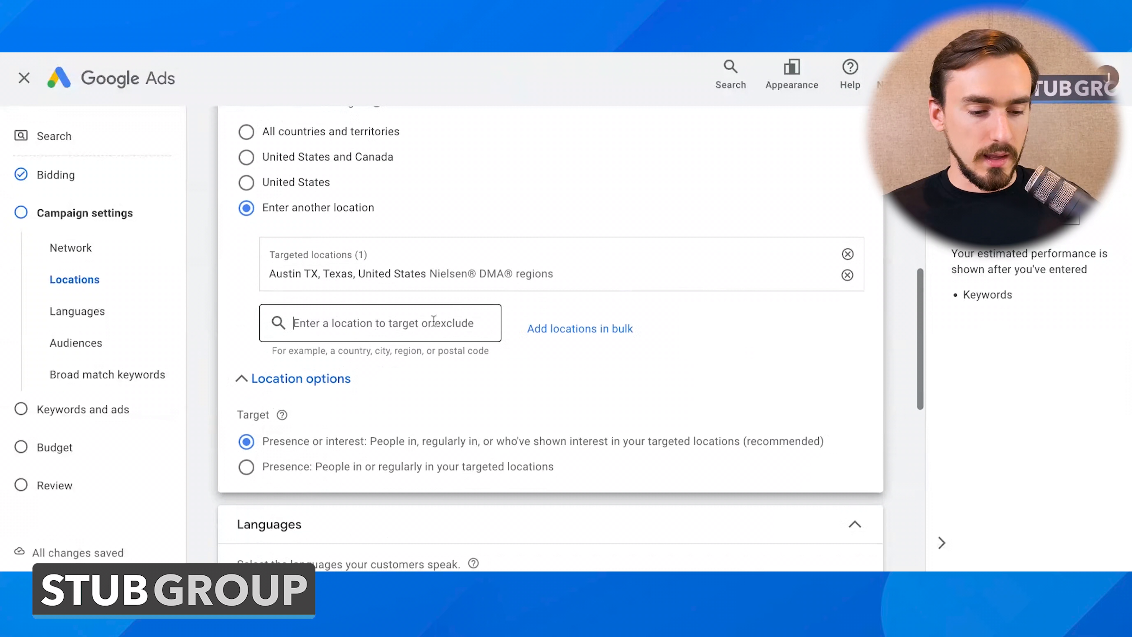
type("austin")
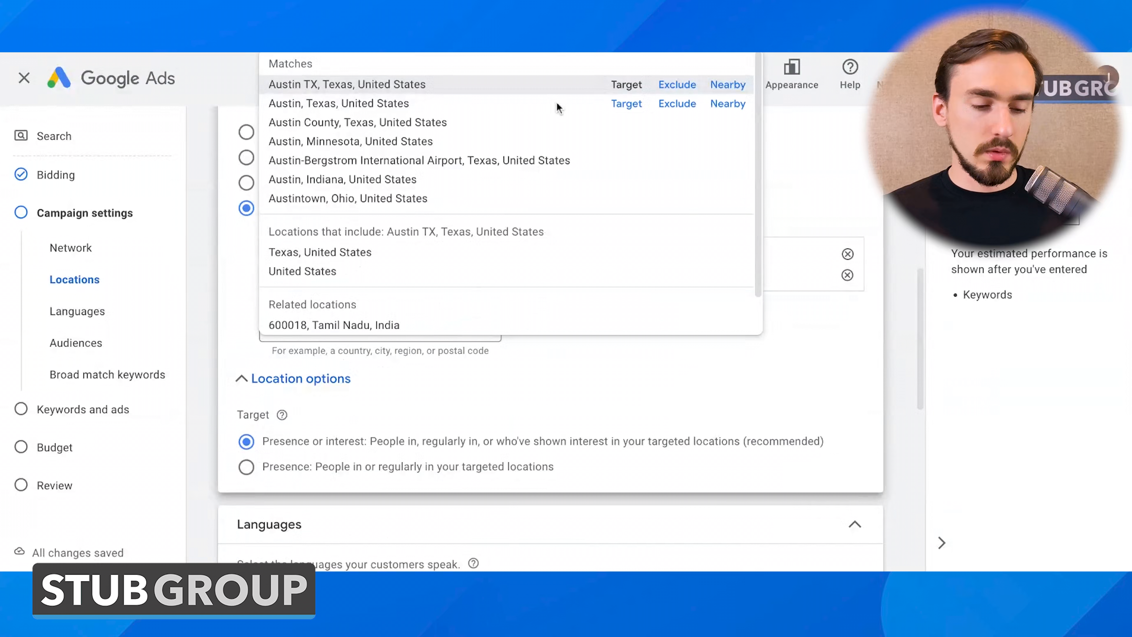
left_click(621, 105)
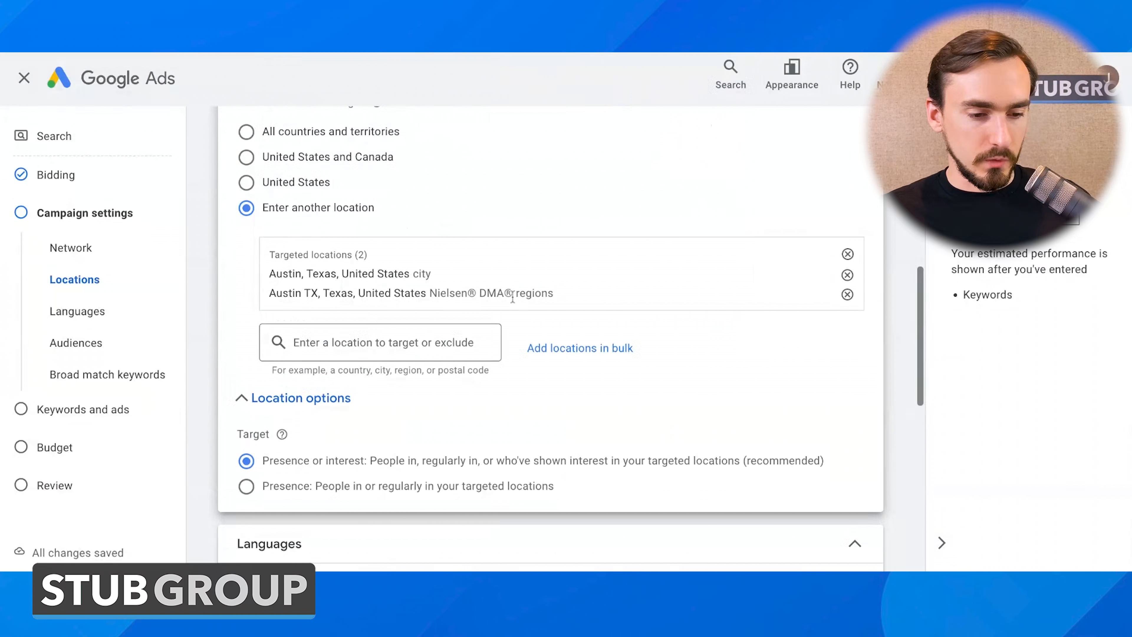
left_click(847, 295)
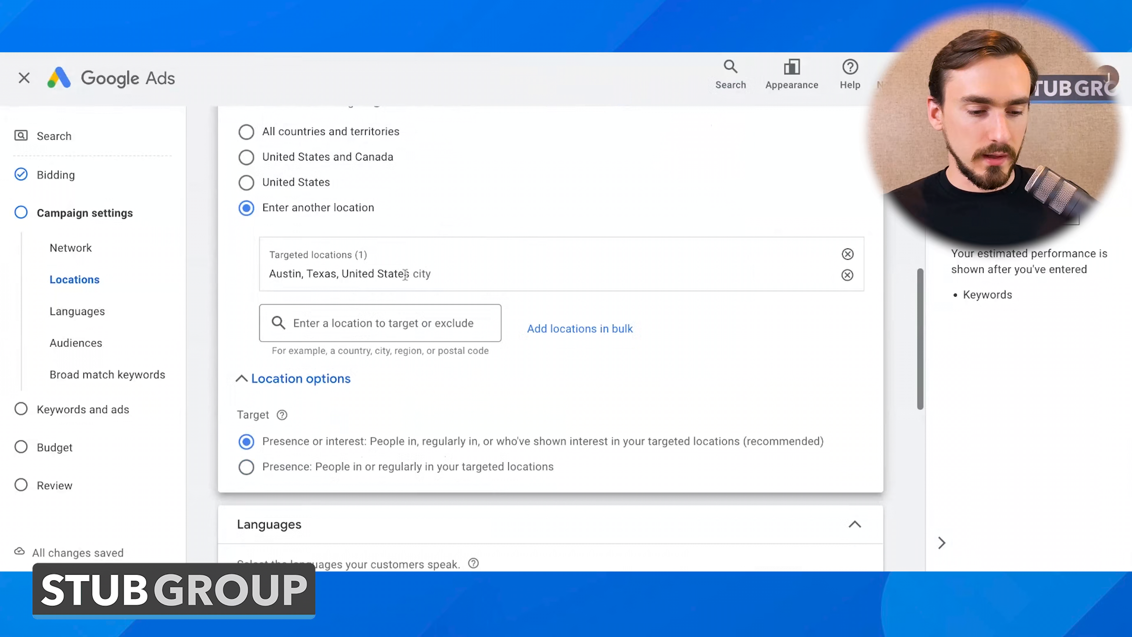
Step: Exclude the city of Houston, Texas, United States from the campaign's locations
scroll(405, 274, "down", 2)
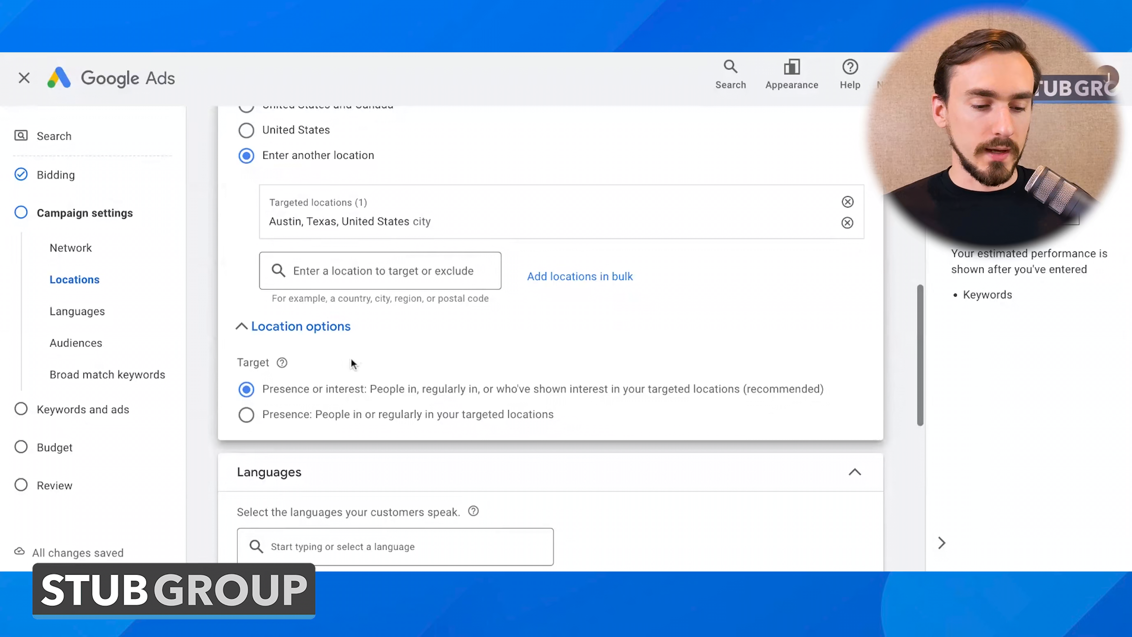
left_click(365, 273)
type("houston")
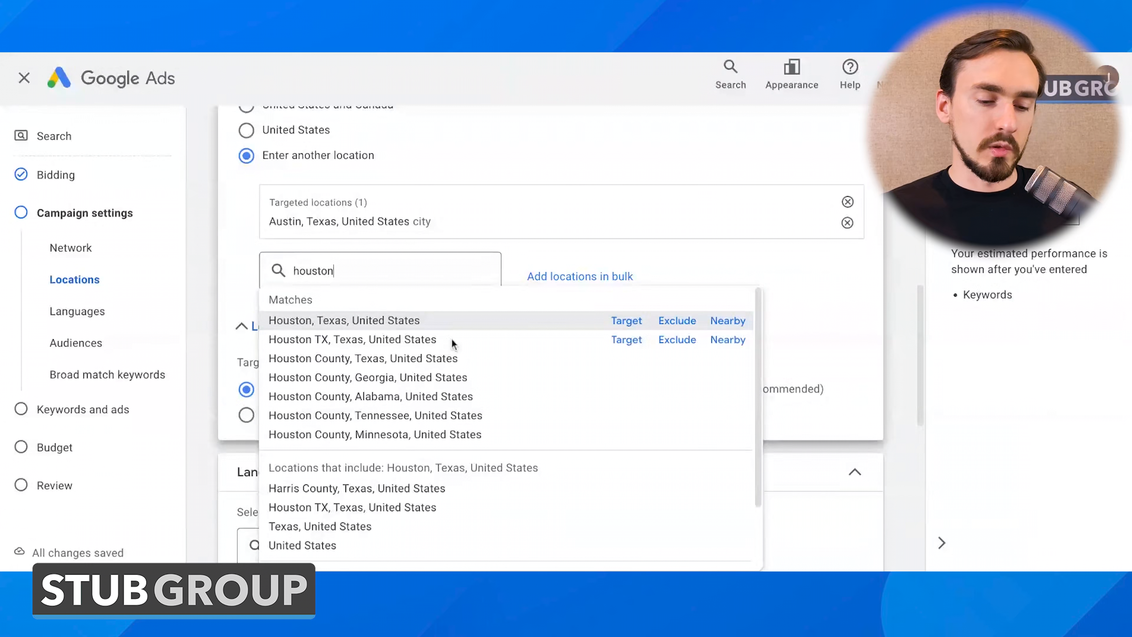
left_click(670, 323)
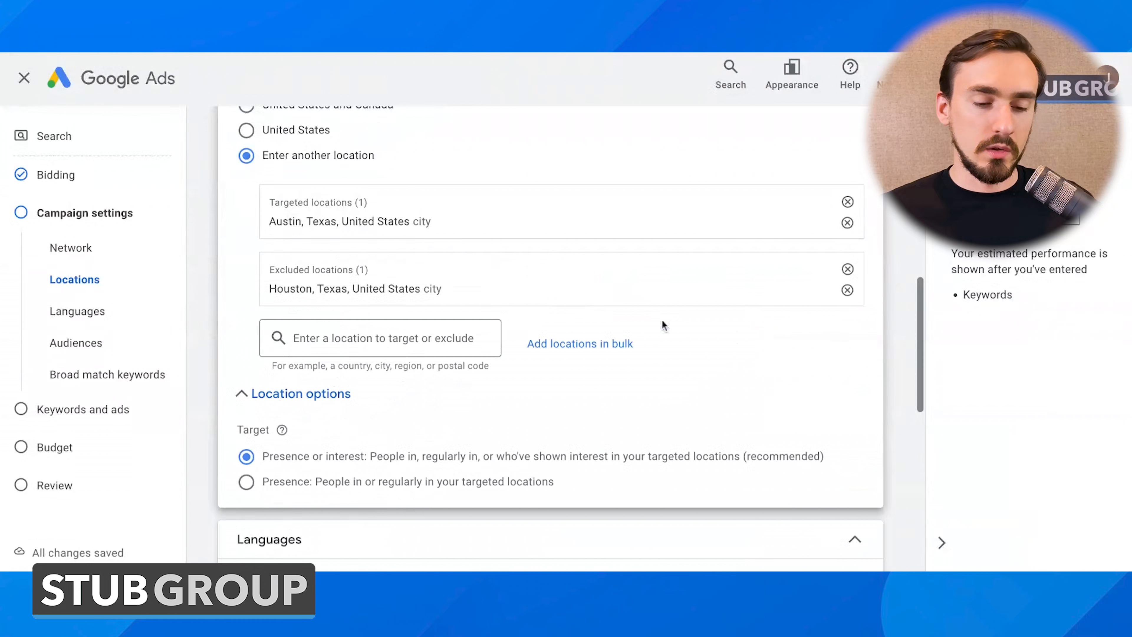
Step: Set the location target option to Presence: People in or regularly in your targeted locations
scroll(438, 293, "down", 1)
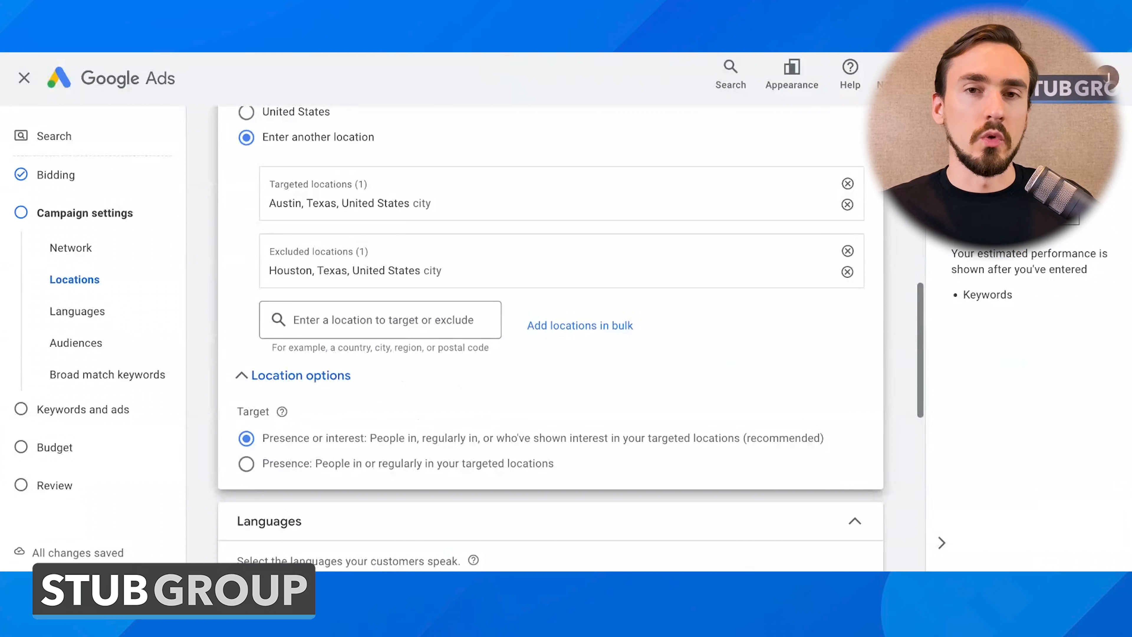
scroll(414, 215, "down", 1)
scroll(367, 287, "down", 1)
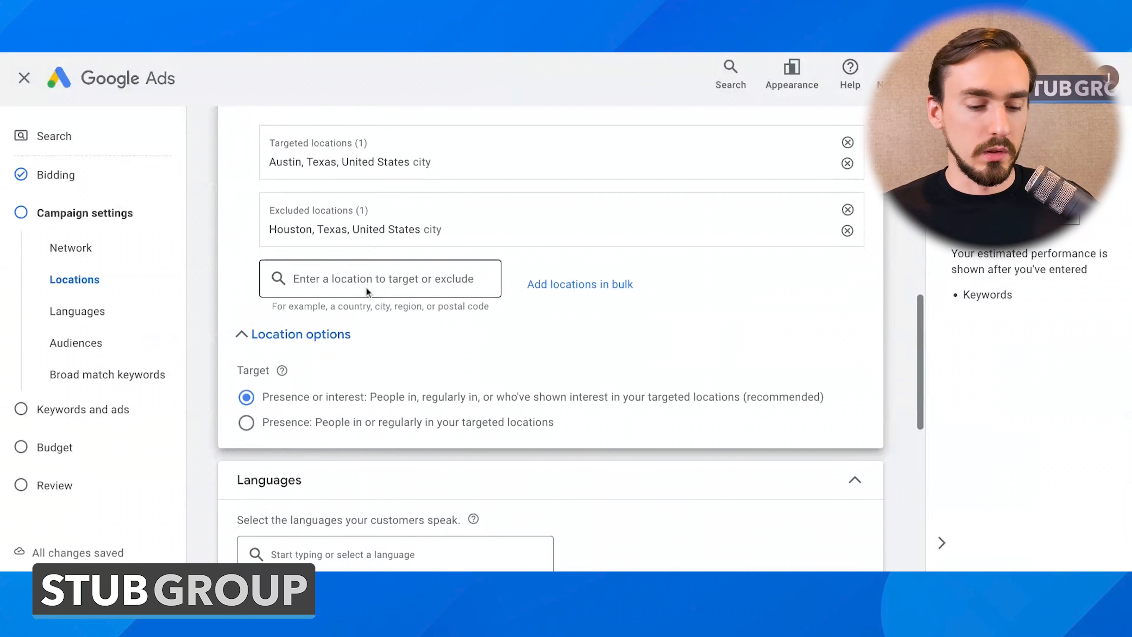
scroll(362, 336, "down", 4)
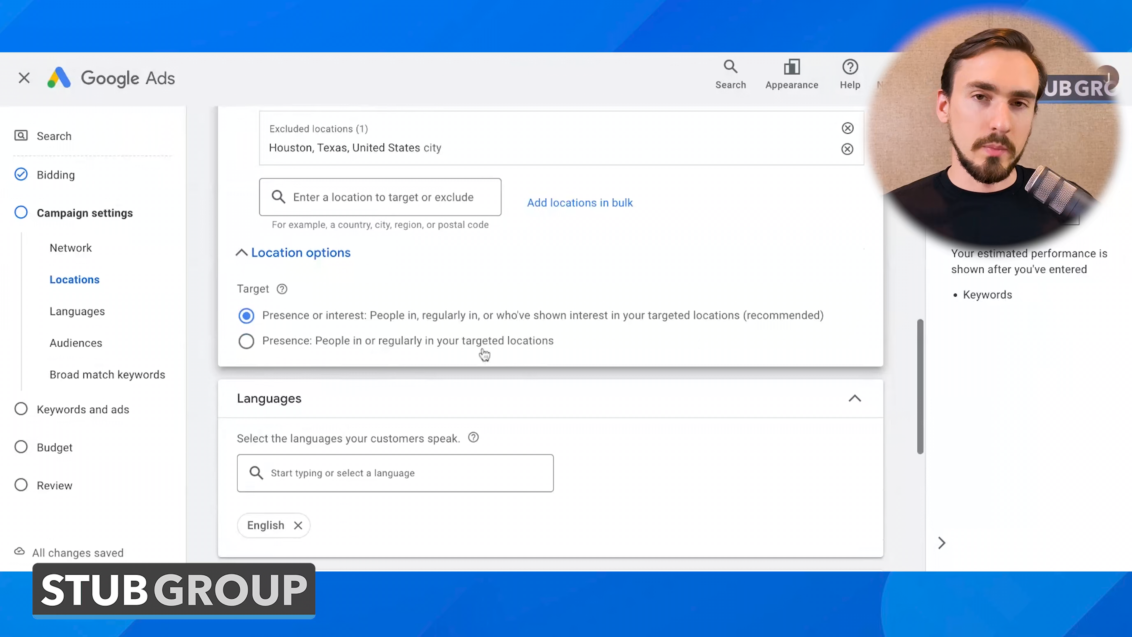
left_click(347, 345)
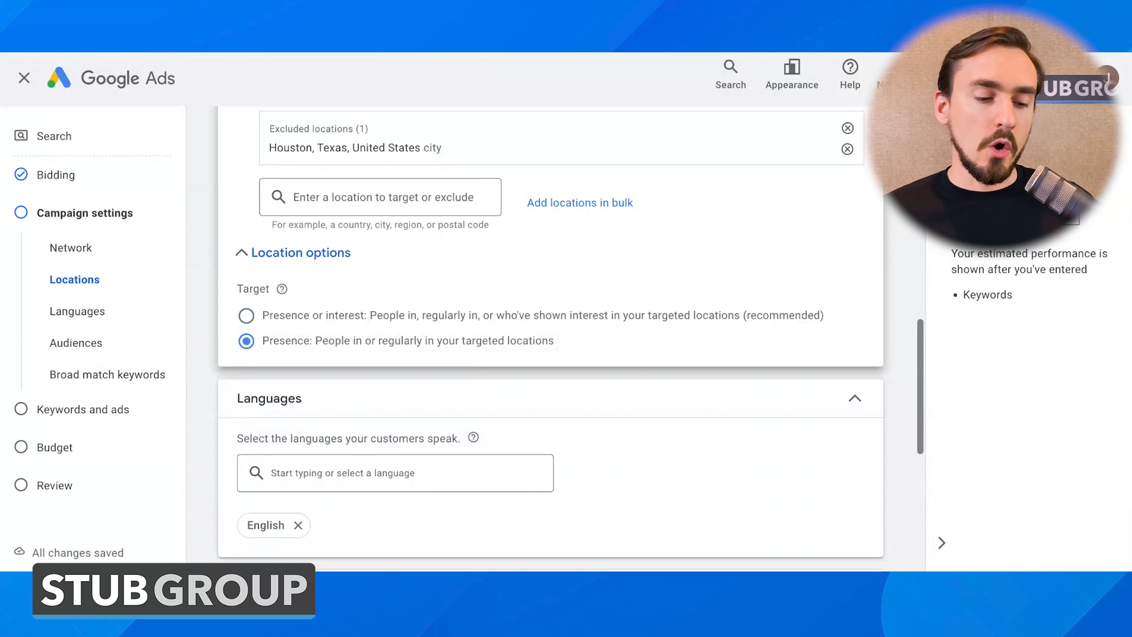
left_click(365, 317)
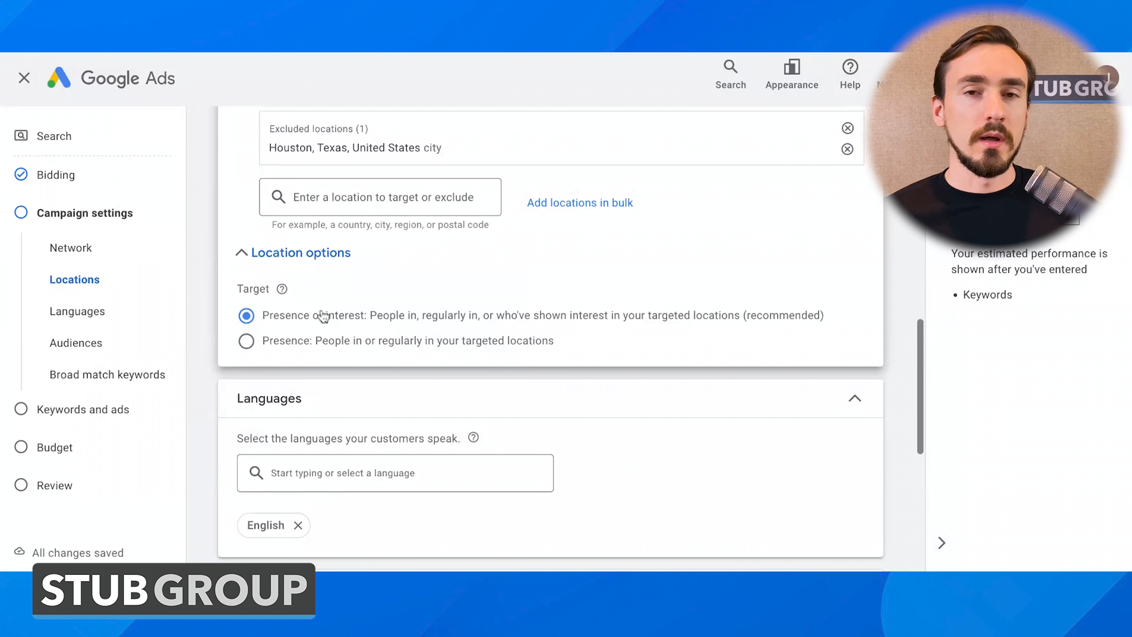
left_click(310, 342)
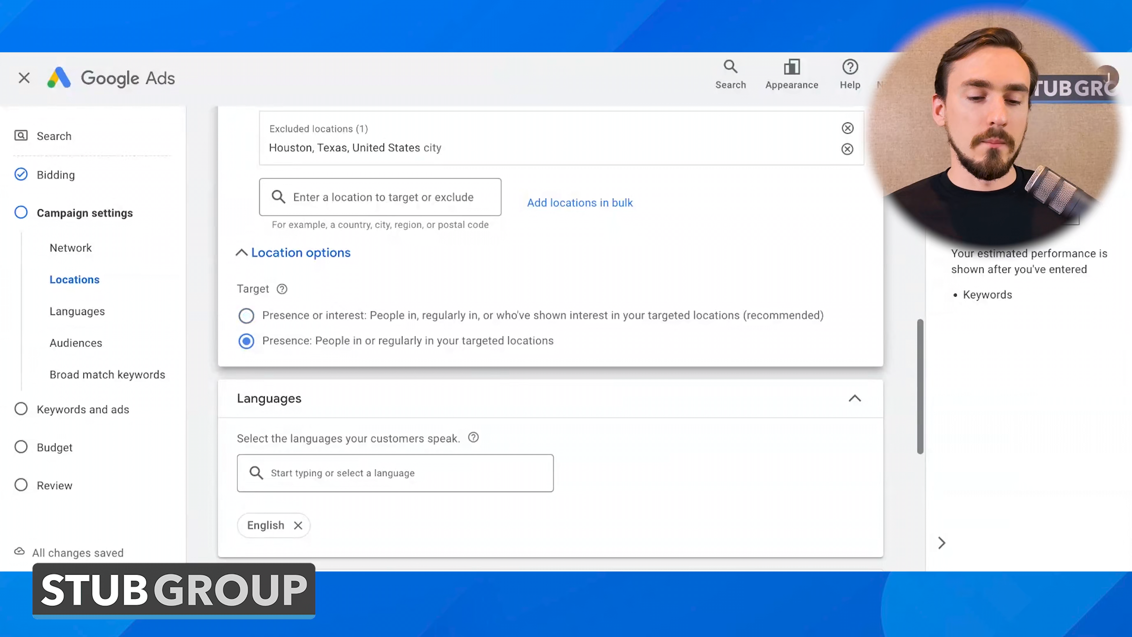
scroll(550, 339, "up", 1)
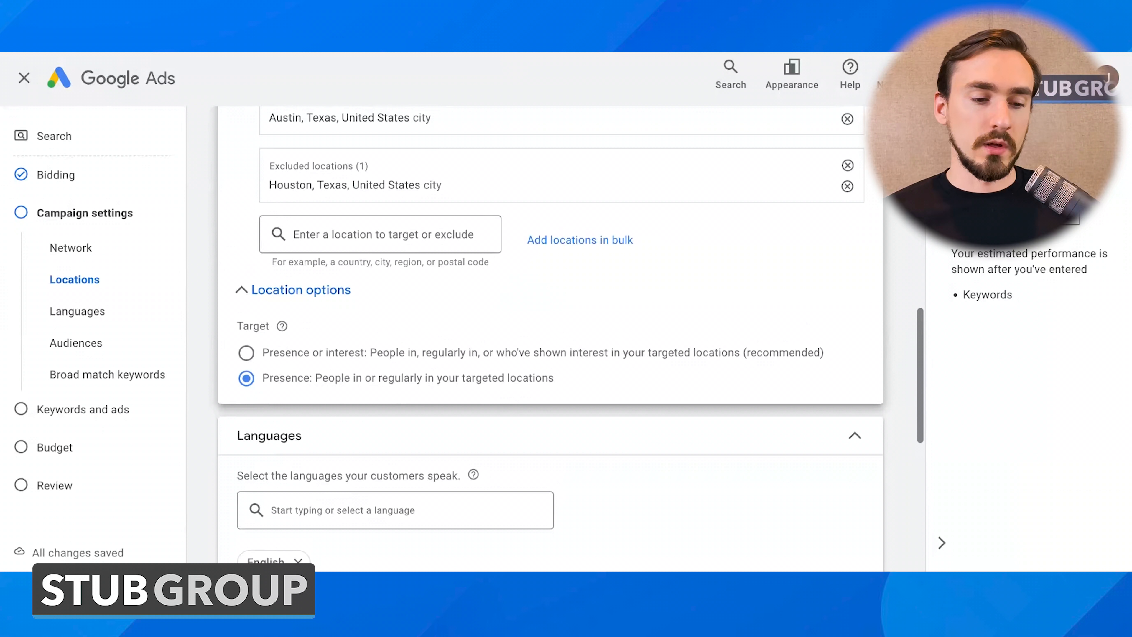
scroll(551, 339, "down", 1)
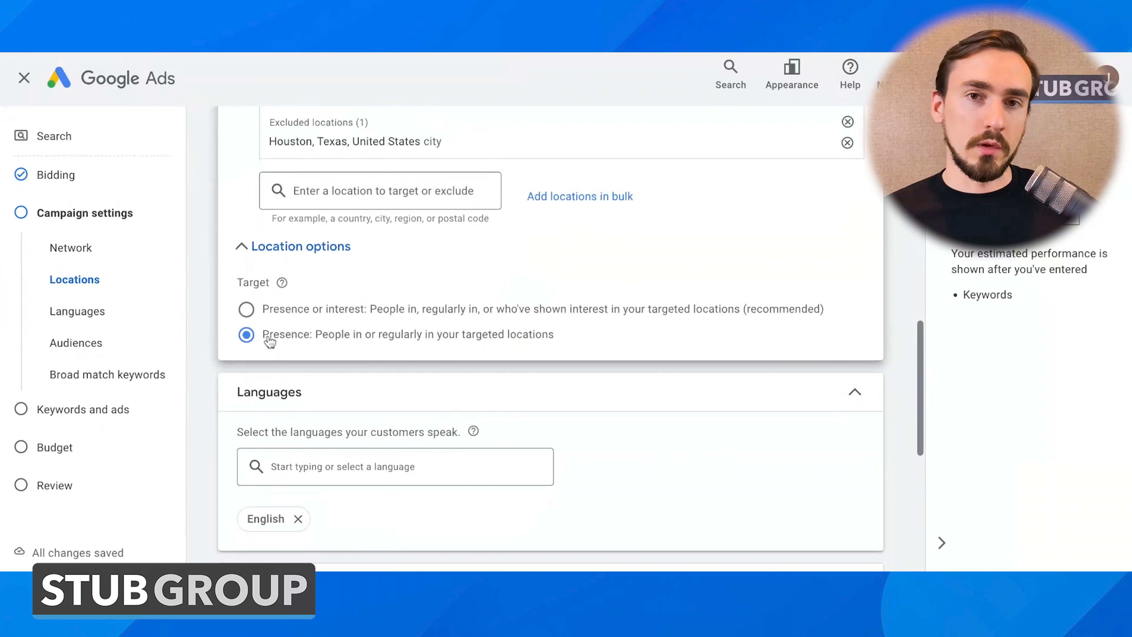
left_click_drag(285, 334, 559, 349)
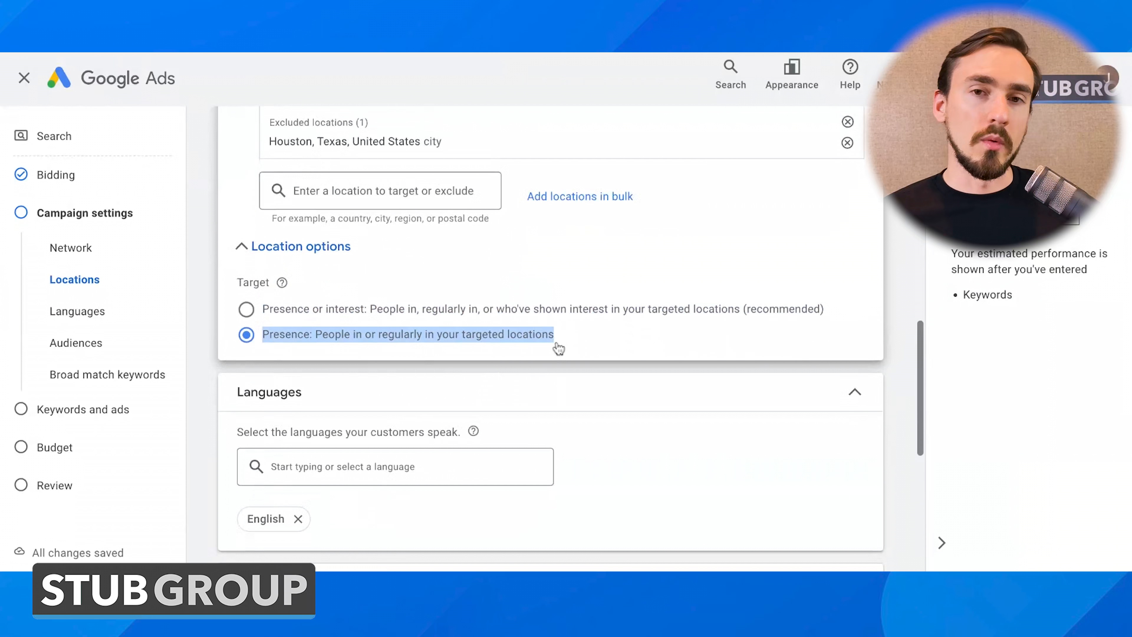
left_click(382, 336)
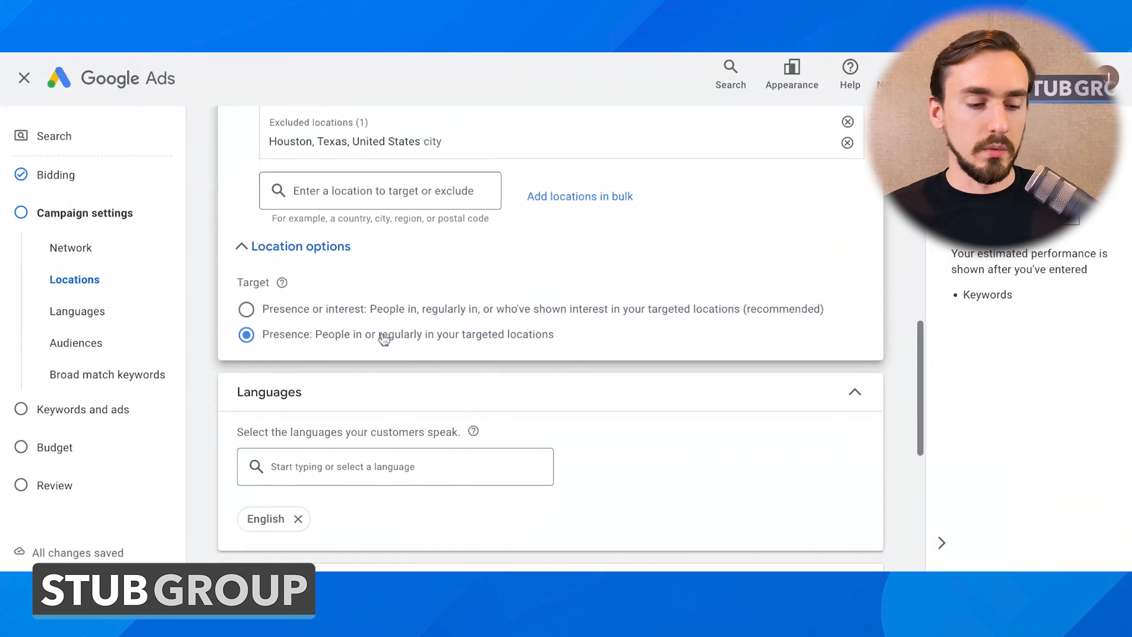
Step: Remove English from the campaign languages so that all languages are targeted
scroll(384, 340, "down", 1)
scroll(384, 340, "down", 5)
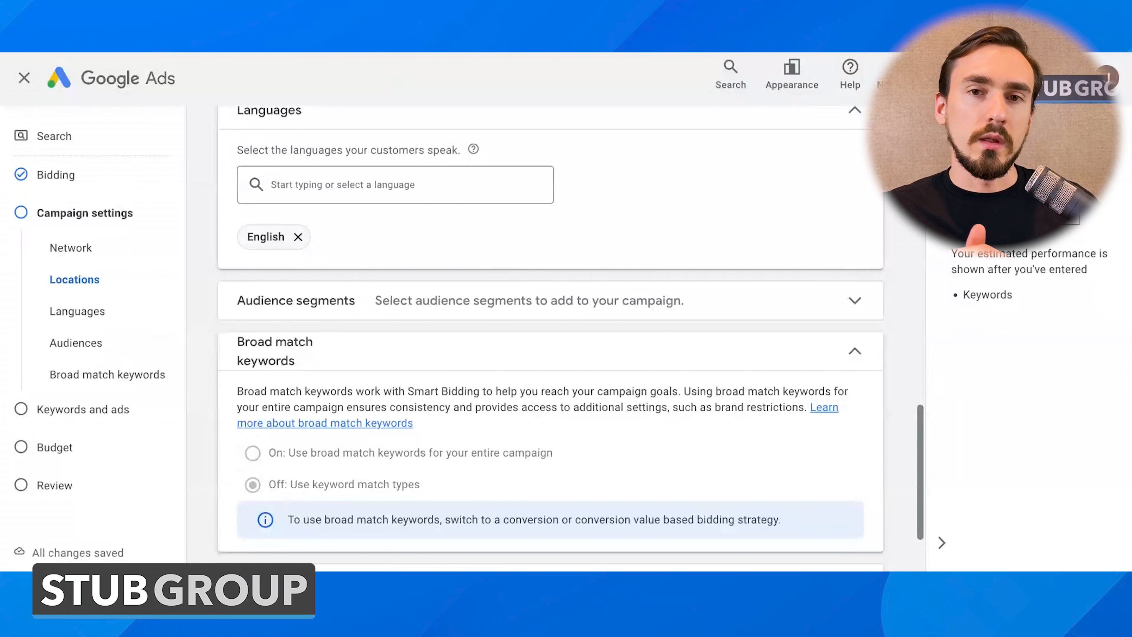
left_click(298, 237)
left_click(653, 195)
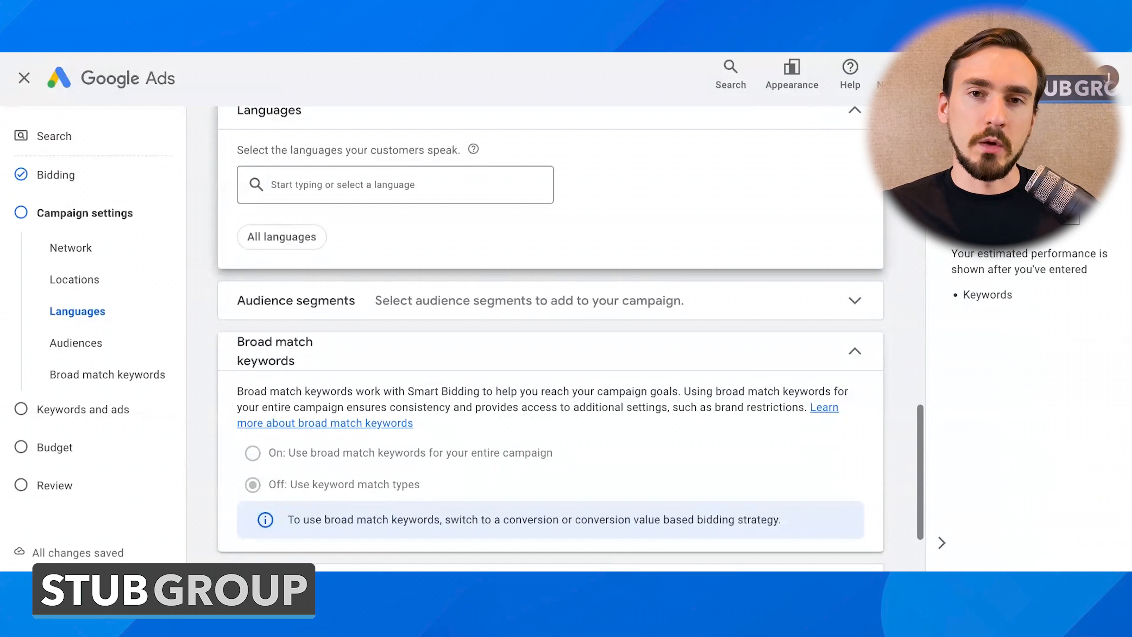
Step: Expand the campaign's audience segments and open the segment categories for browsing
scroll(487, 217, "down", 3)
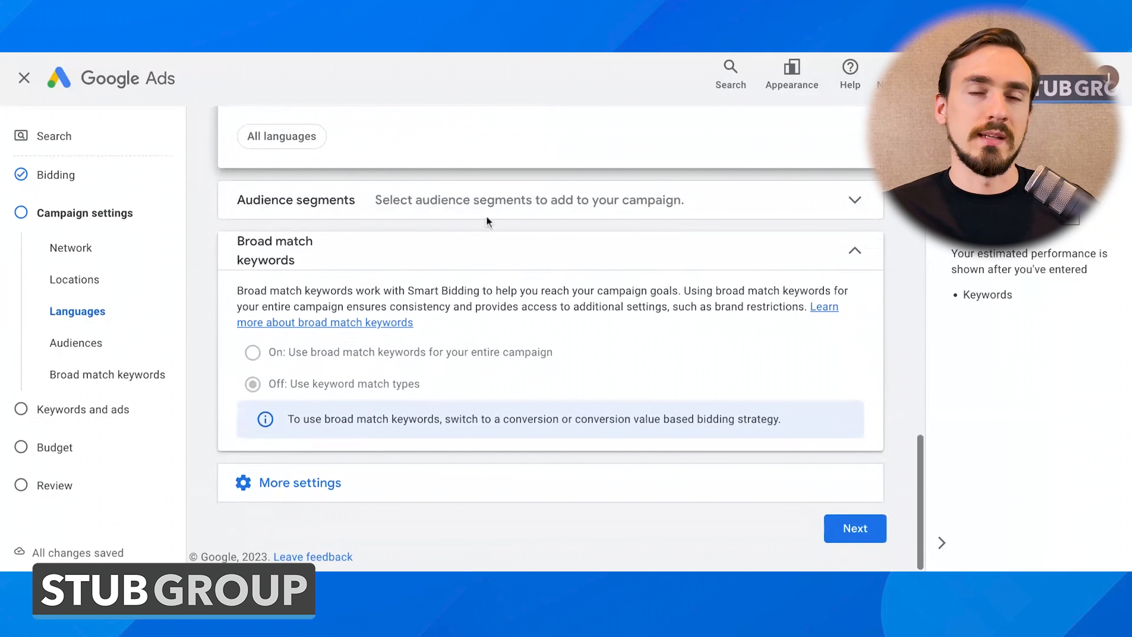
left_click(655, 202)
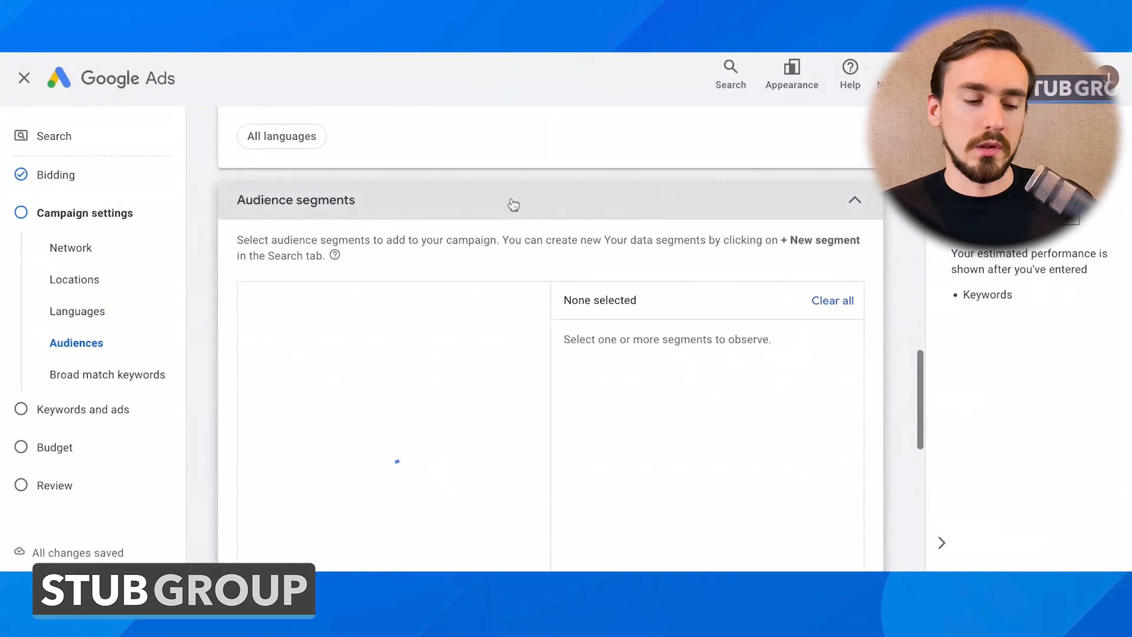
scroll(514, 204, "down", 2)
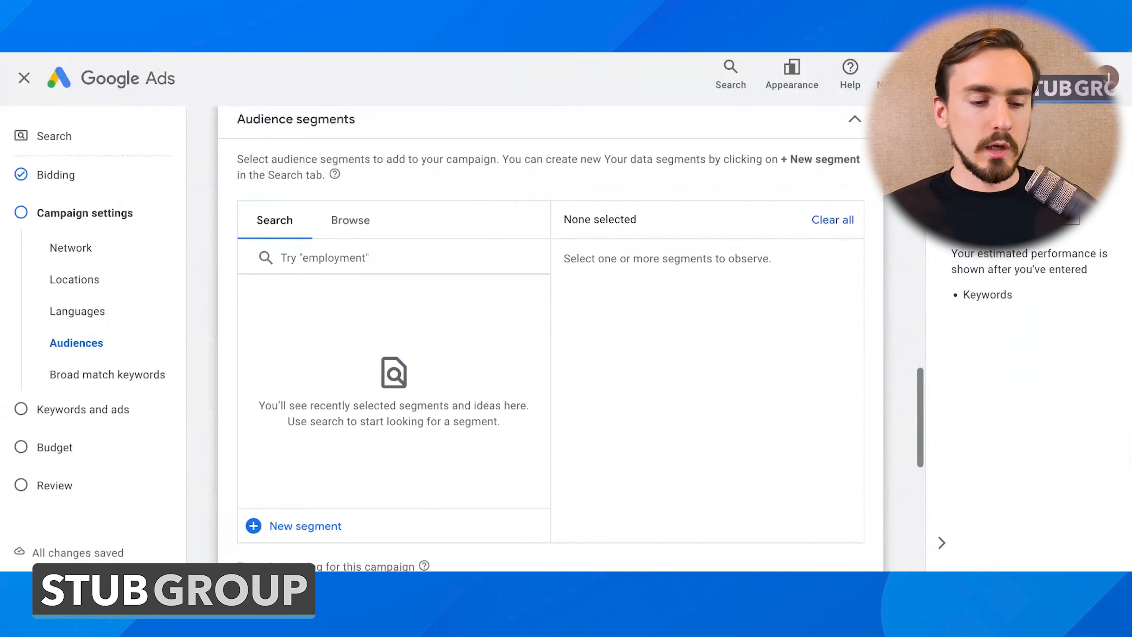
scroll(551, 339, "down", 1)
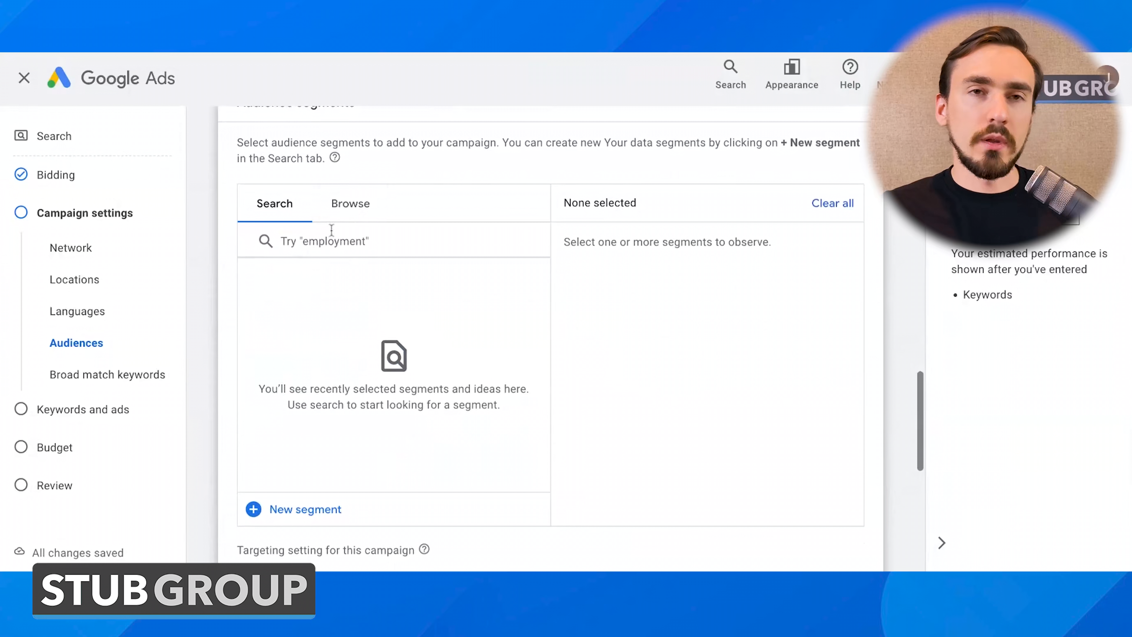
left_click(329, 243)
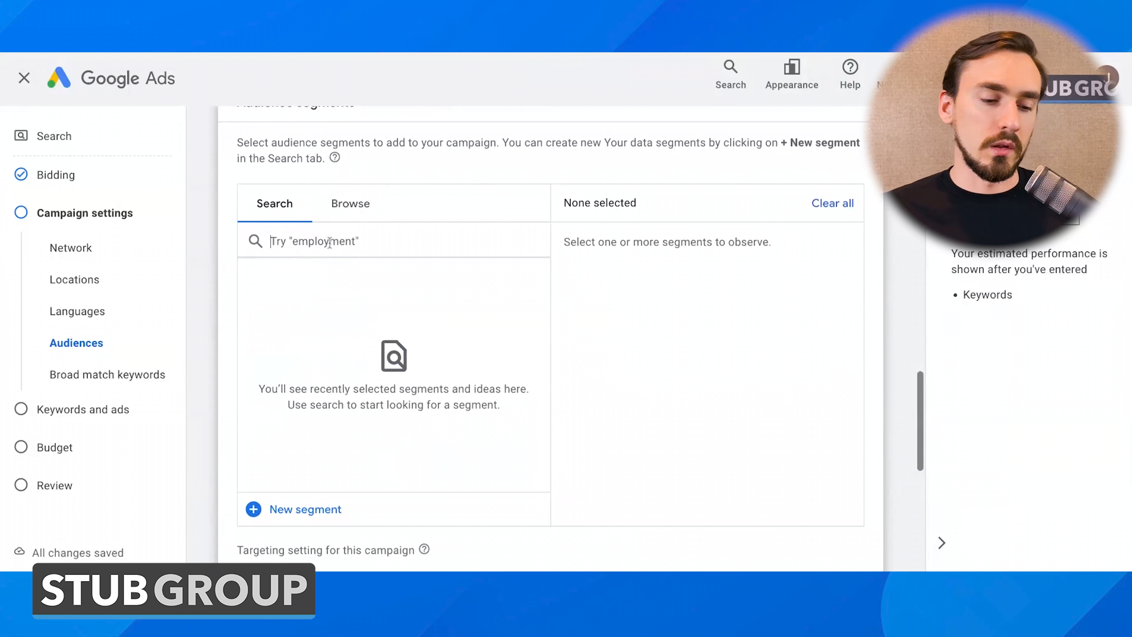
left_click(352, 205)
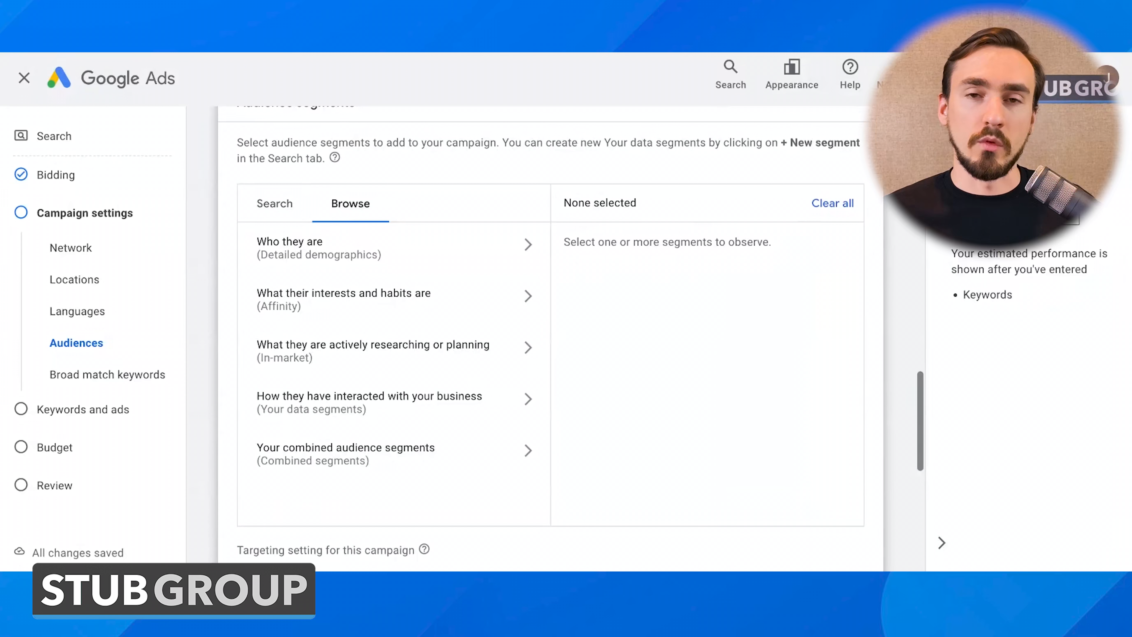
Step: Search the audience segments for "tree service" and add the in-market segment Lawn & Garden Maintenance to the campaign
left_click(274, 203)
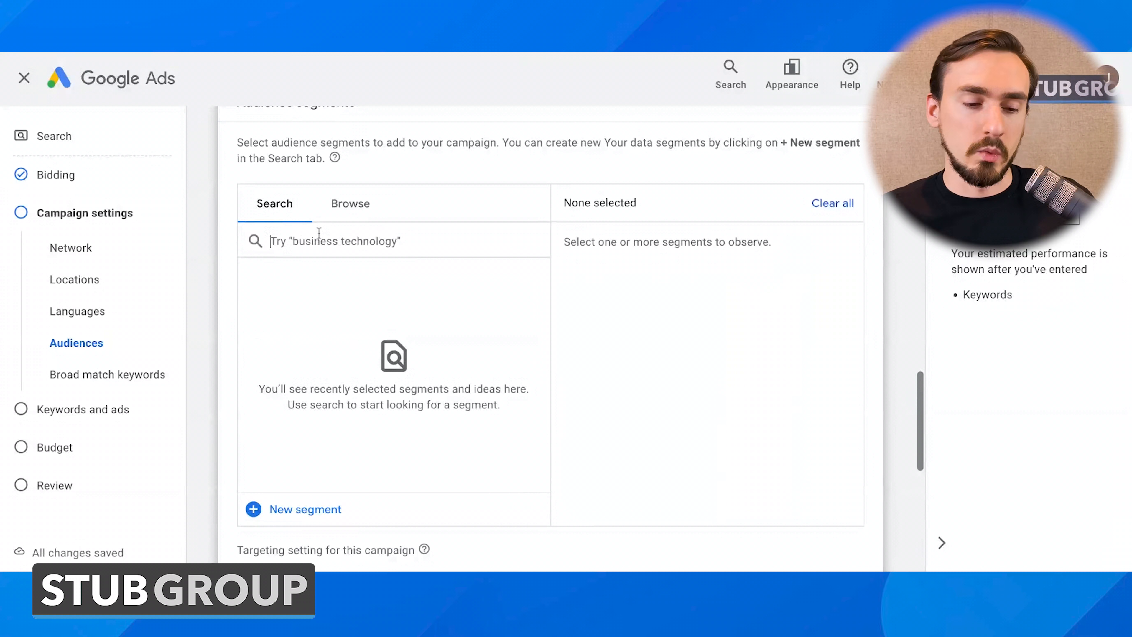
type("tree")
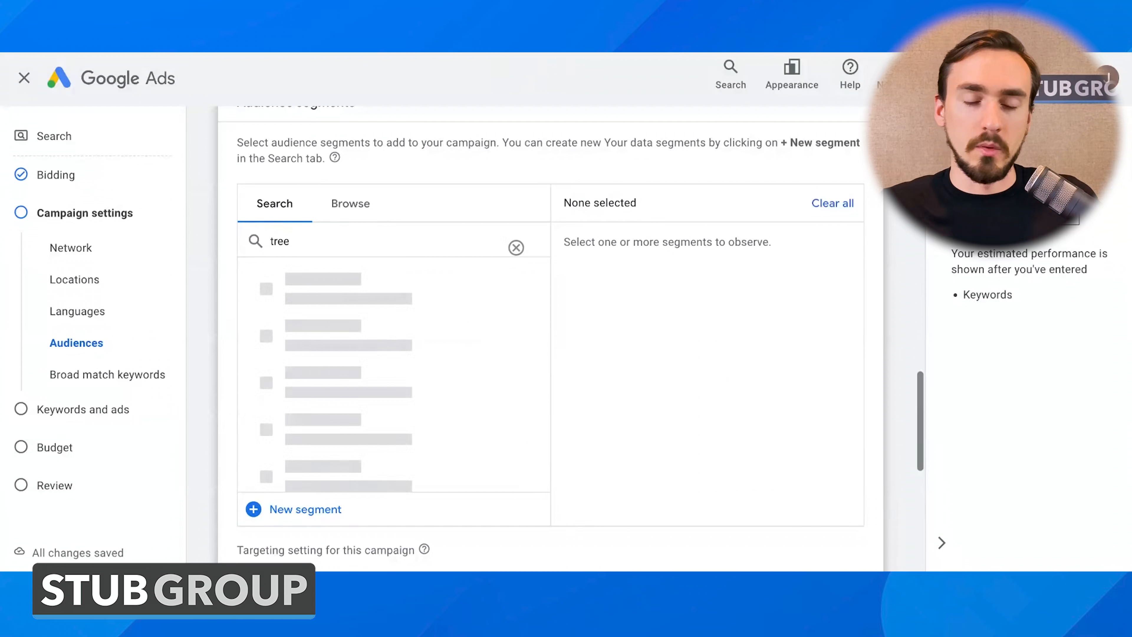
type(" s")
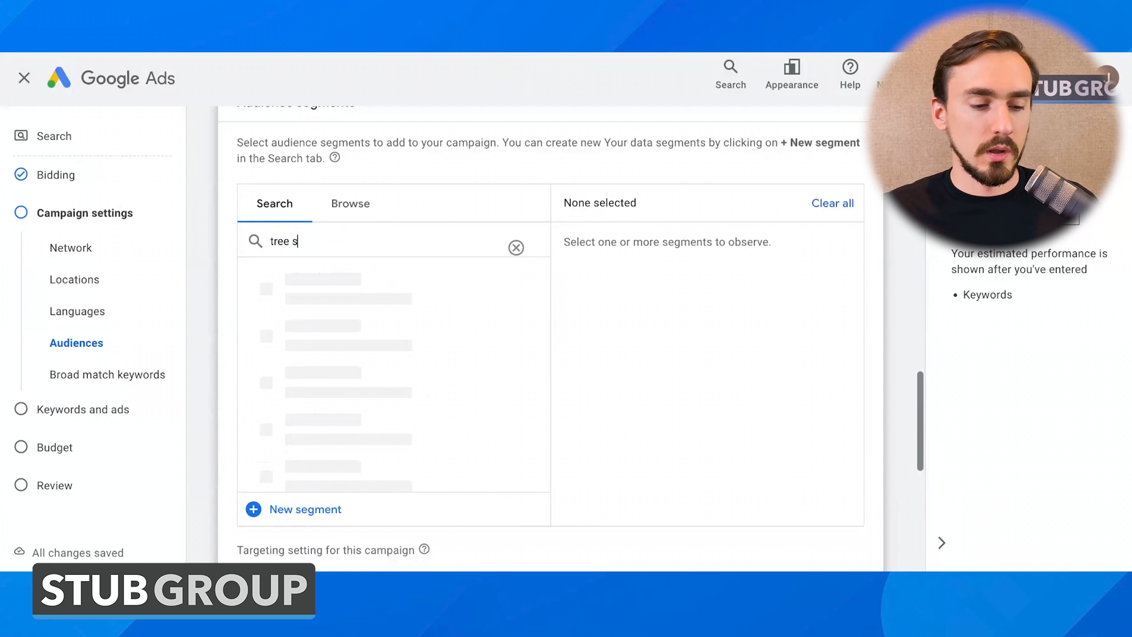
type("ervice")
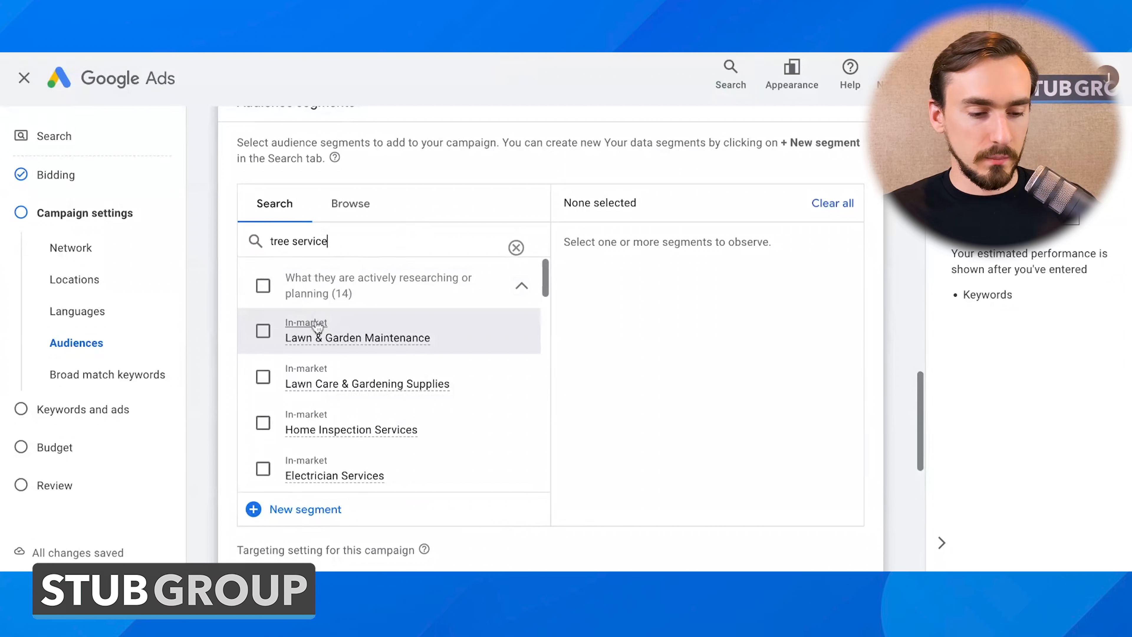
scroll(357, 336, "down", 3)
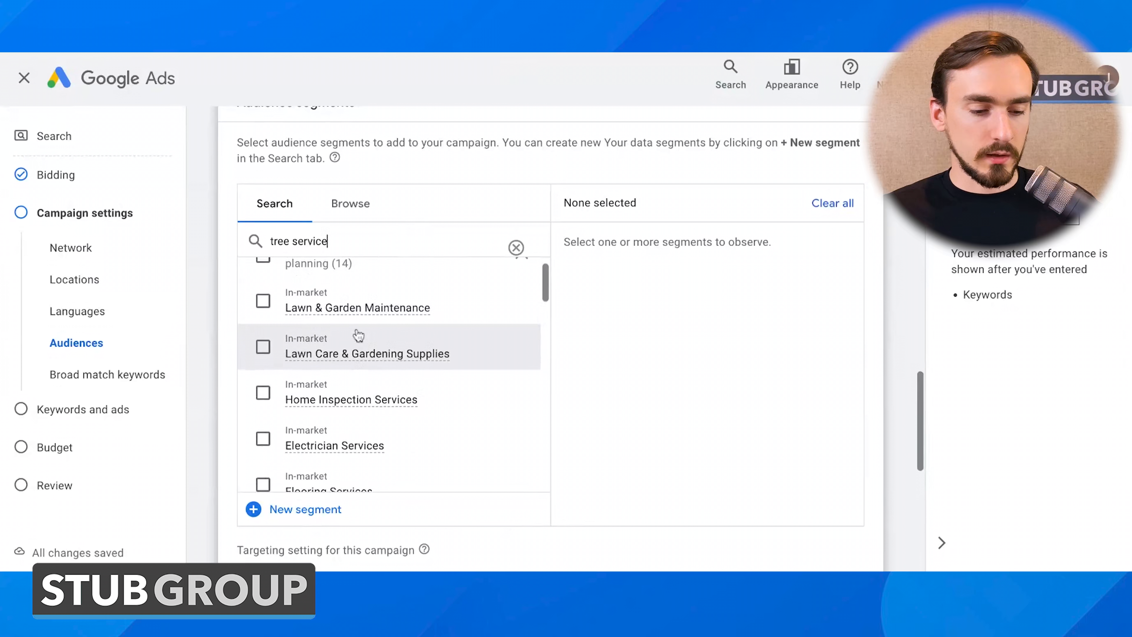
scroll(358, 335, "down", 8)
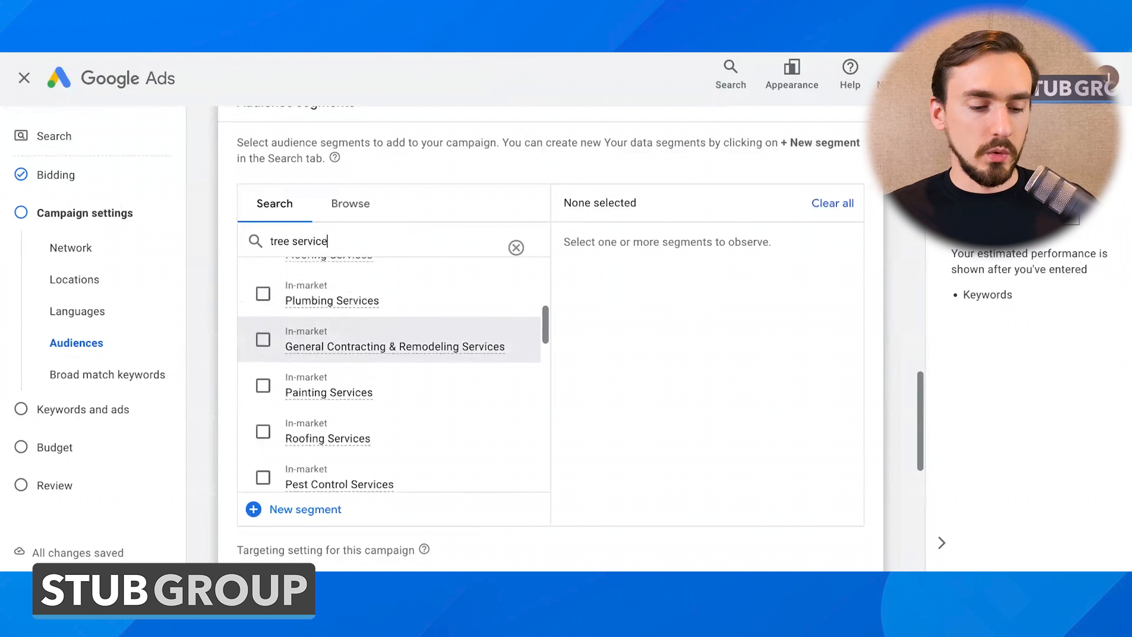
scroll(357, 335, "up", 10)
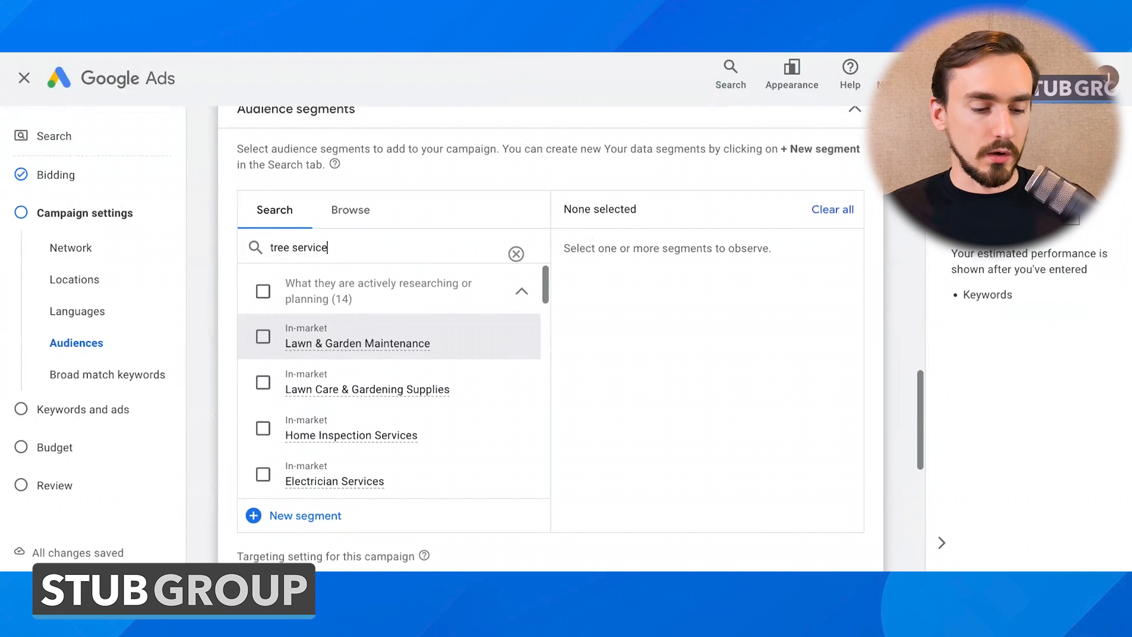
left_click(263, 337)
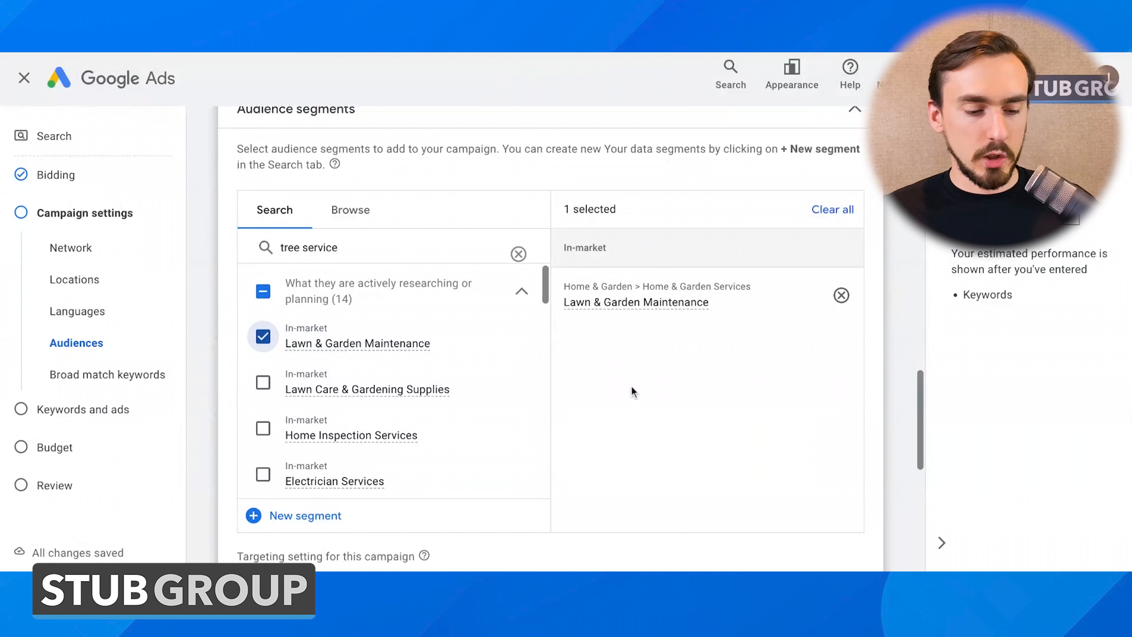
Step: Use Observation (recommended) as the targeting setting for the campaign's audience segments
scroll(631, 403, "down", 4)
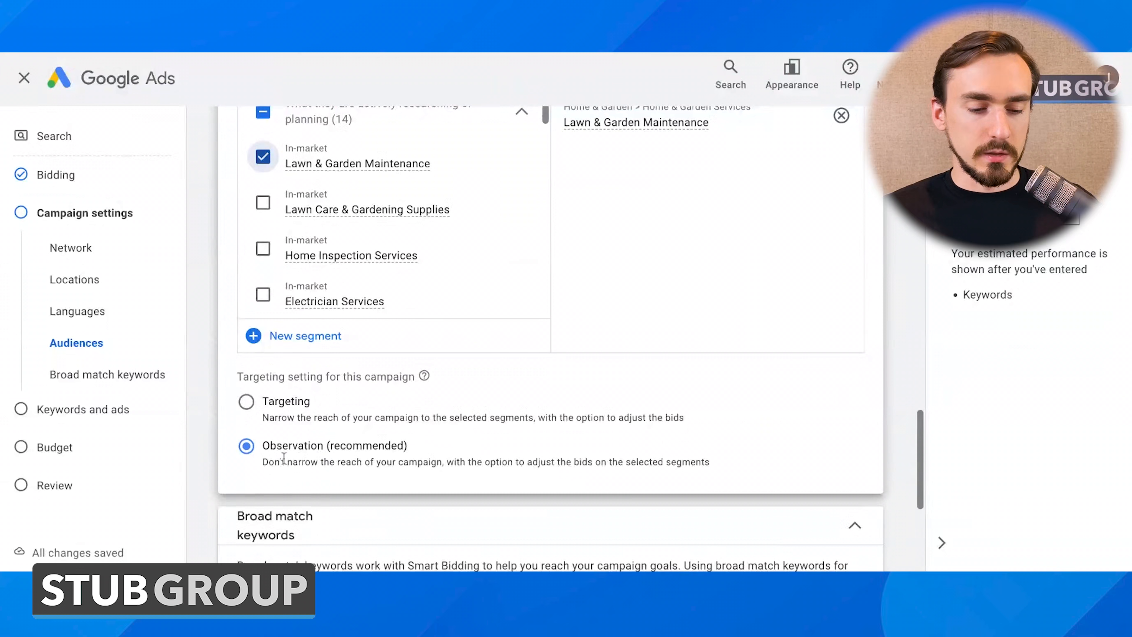
triple_click(263, 447)
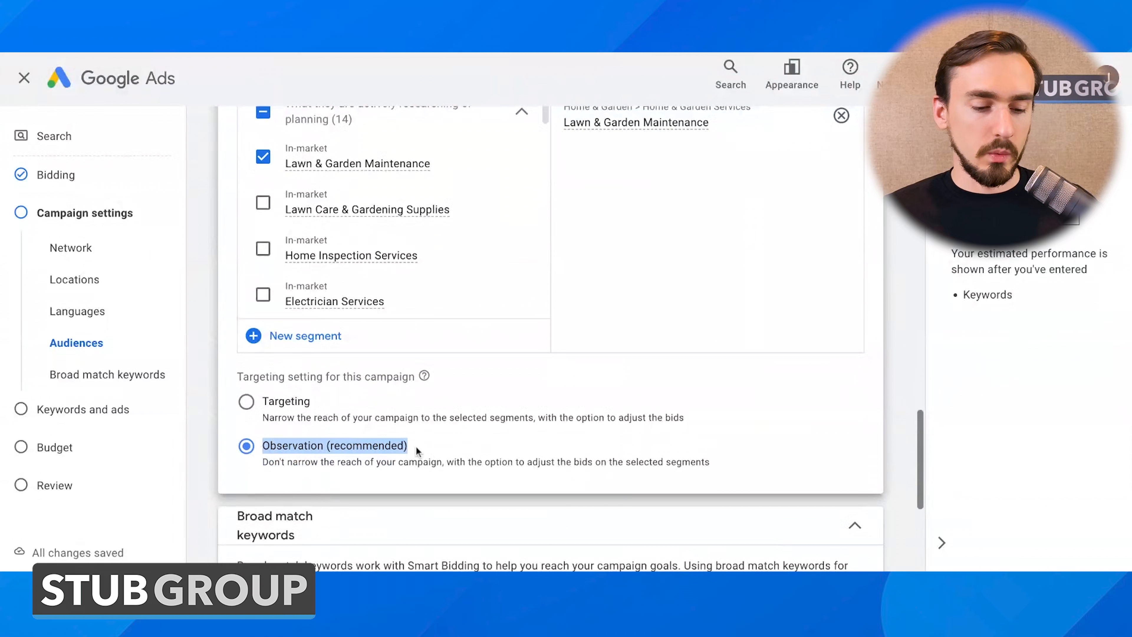
left_click(384, 449)
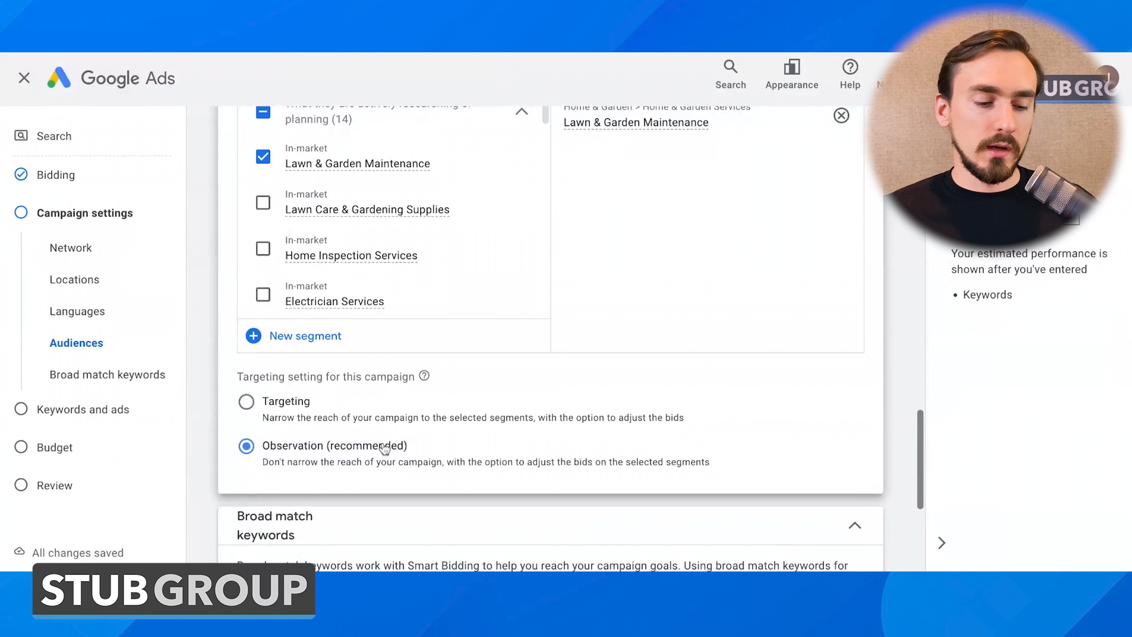
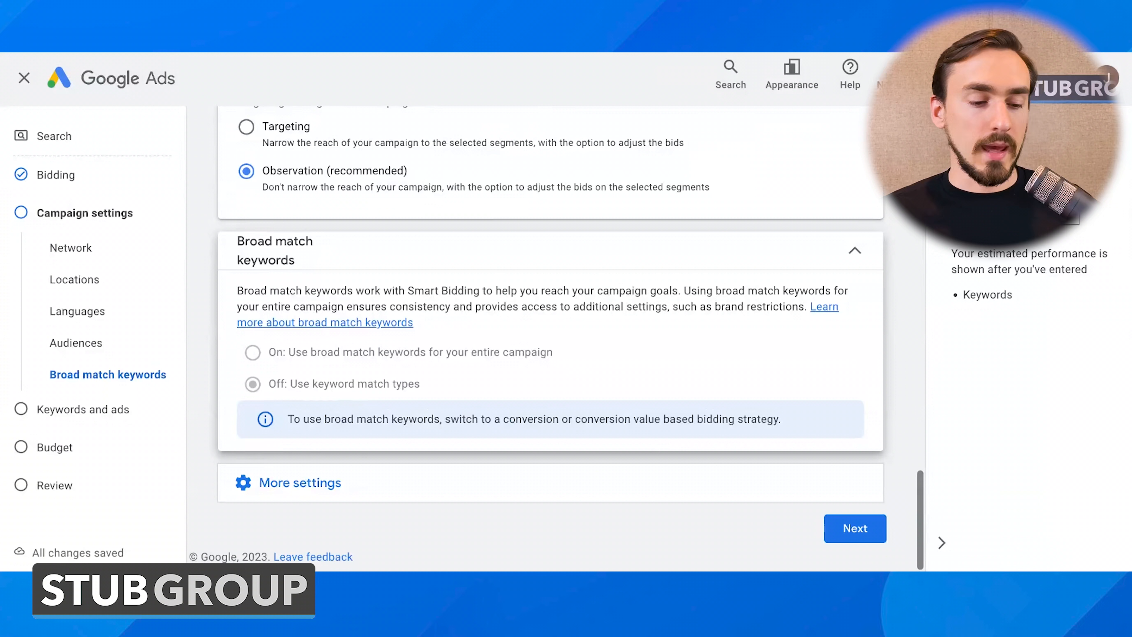
Step: Open the campaign's additional settings and set ad rotation to Optimize: Prefer best performing ads
left_click(359, 482)
scroll(505, 369, "down", 3)
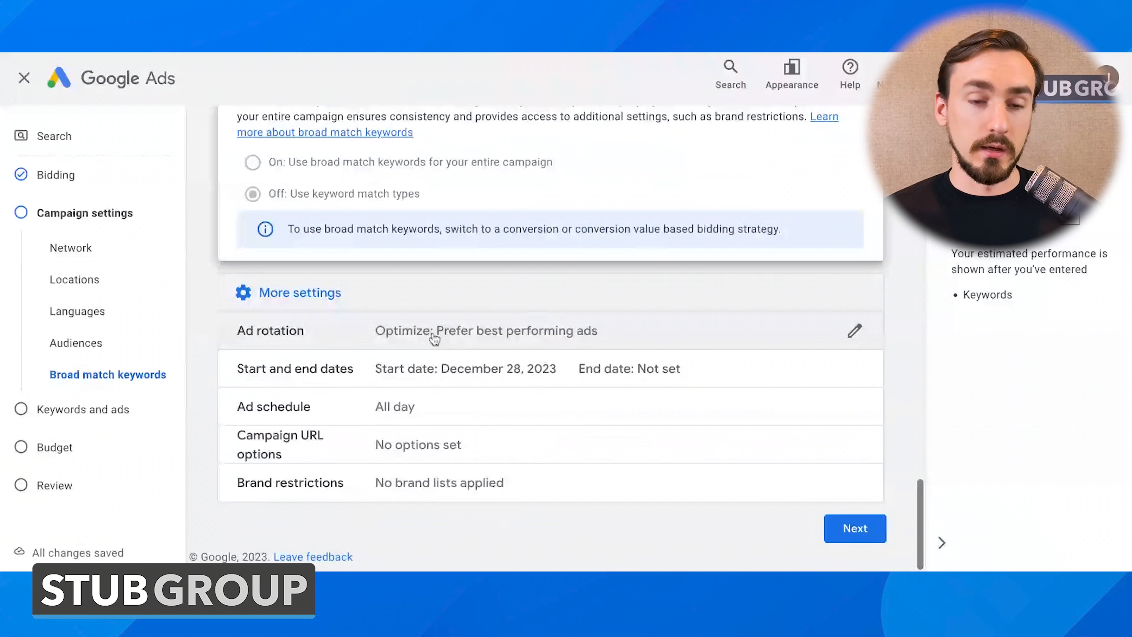
left_click(431, 336)
scroll(435, 340, "down", 3)
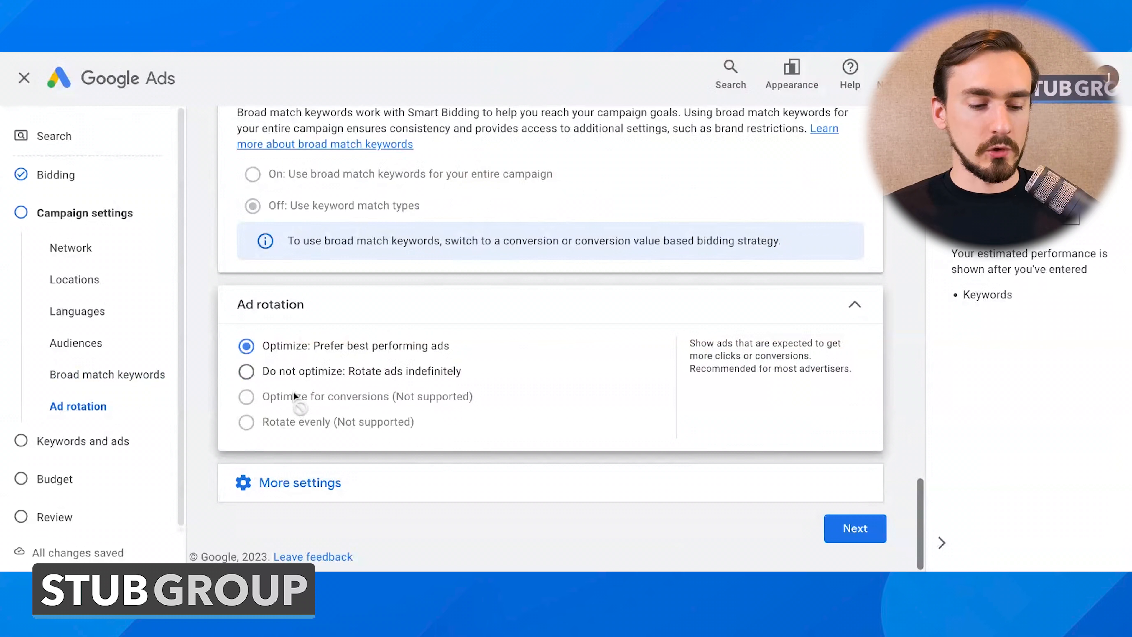
left_click(277, 378)
left_click(306, 346)
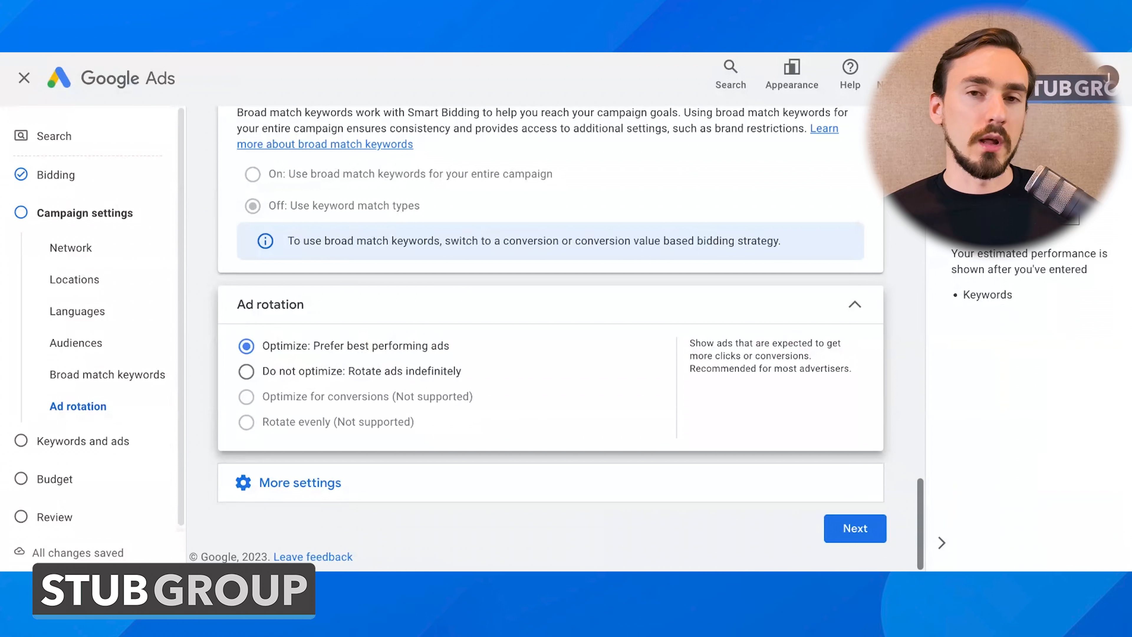
Step: Try the Do not optimize: Rotate ads indefinitely option, read its Smart Bidding note, and return to Optimize: Prefer best performing ads
left_click(320, 372)
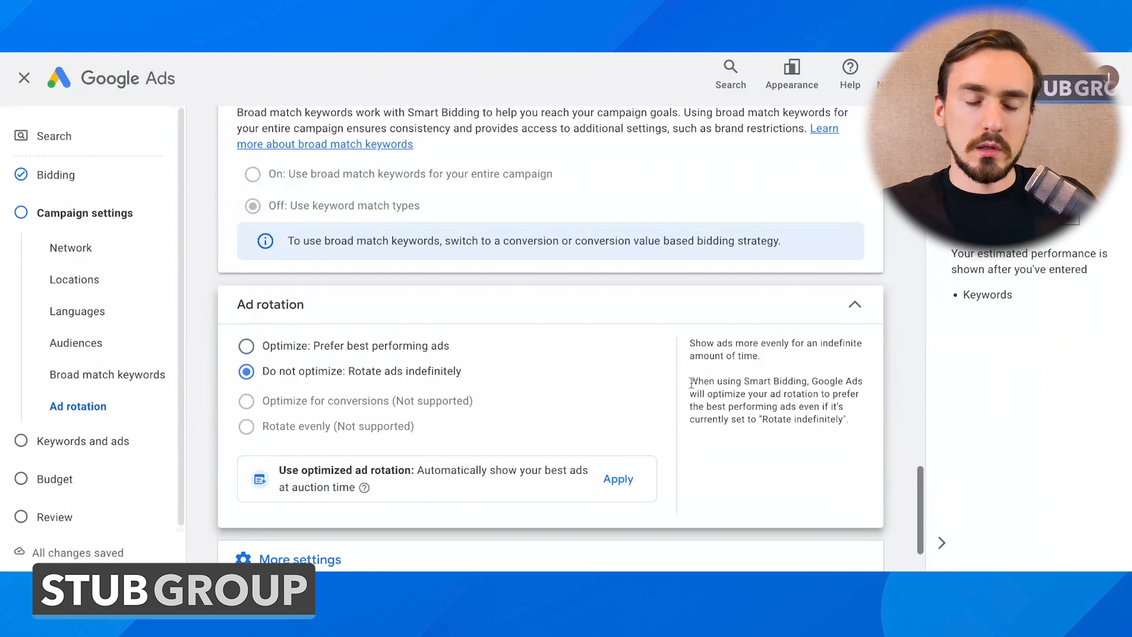
left_click_drag(692, 383, 785, 399)
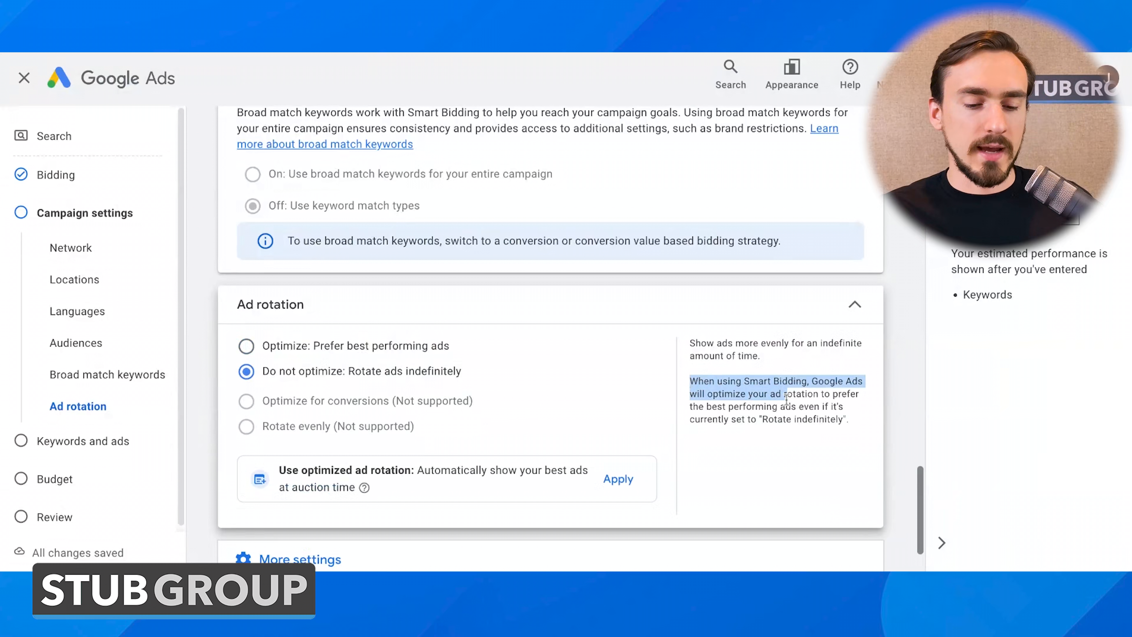
left_click(440, 350)
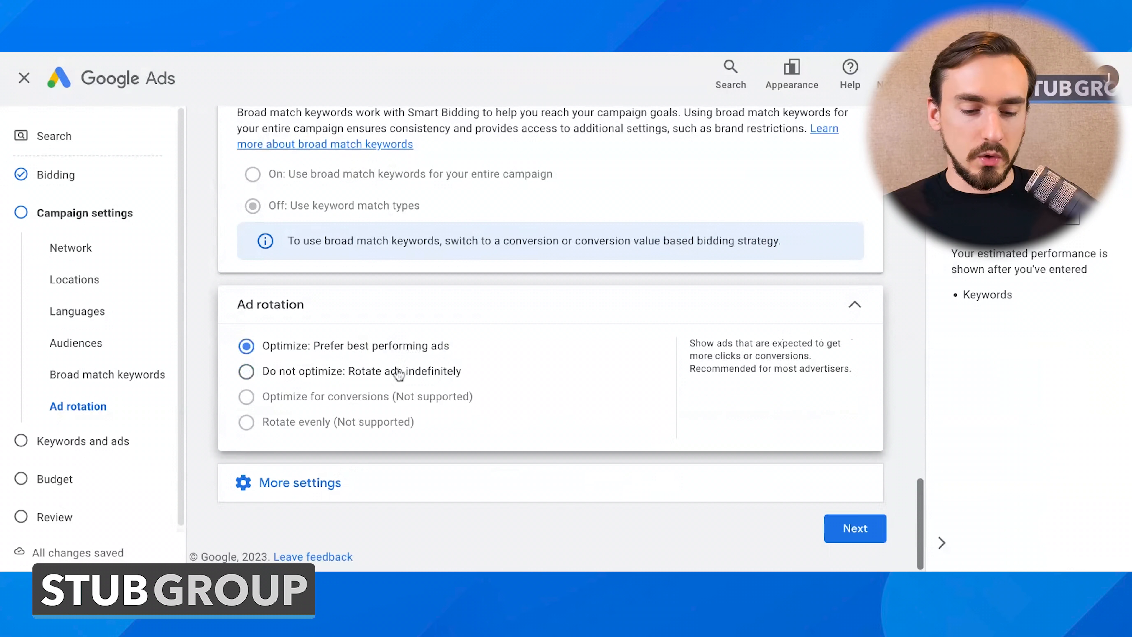
left_click(394, 370)
left_click_drag(851, 419, 686, 387)
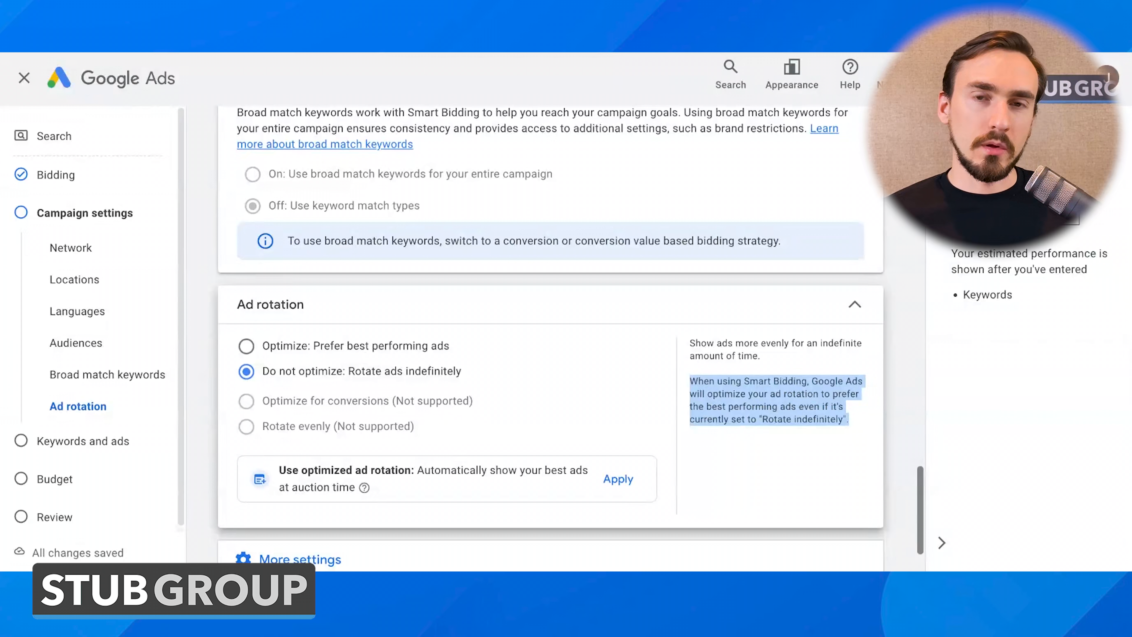
left_click(337, 352)
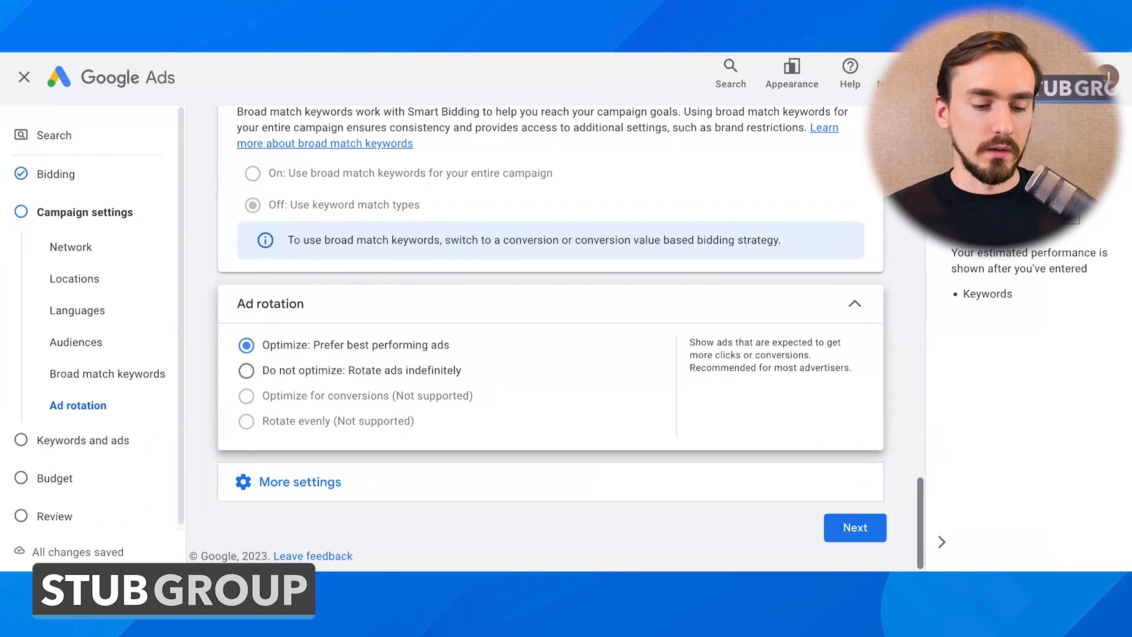
Step: Open the campaign's ad schedule, look through the available day options, and close it without changes
left_click(323, 483)
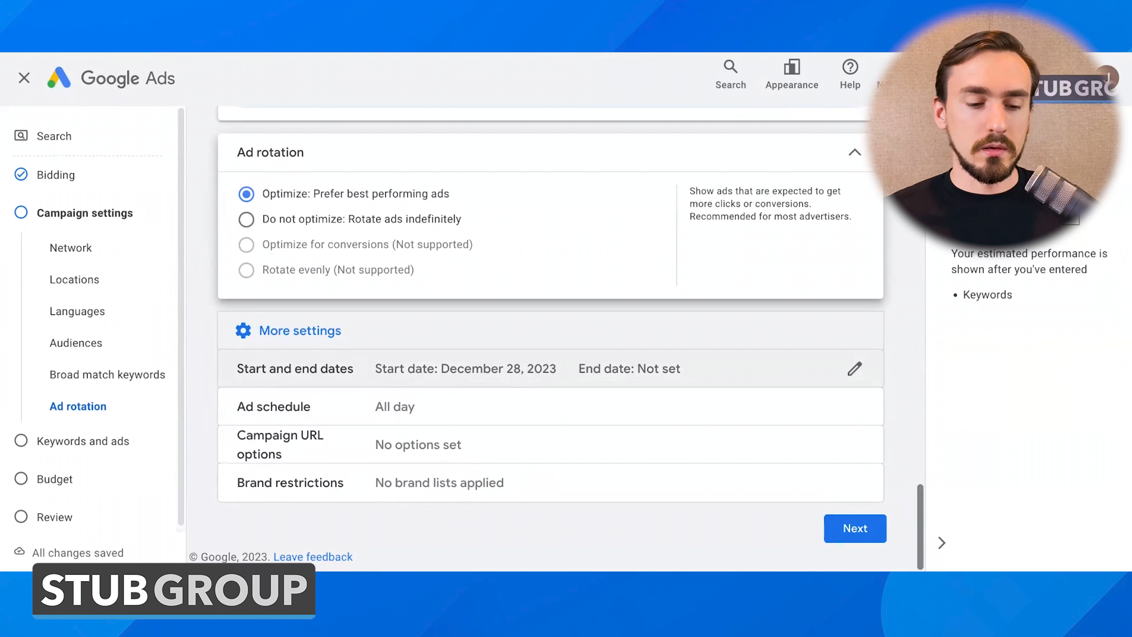
left_click(405, 407)
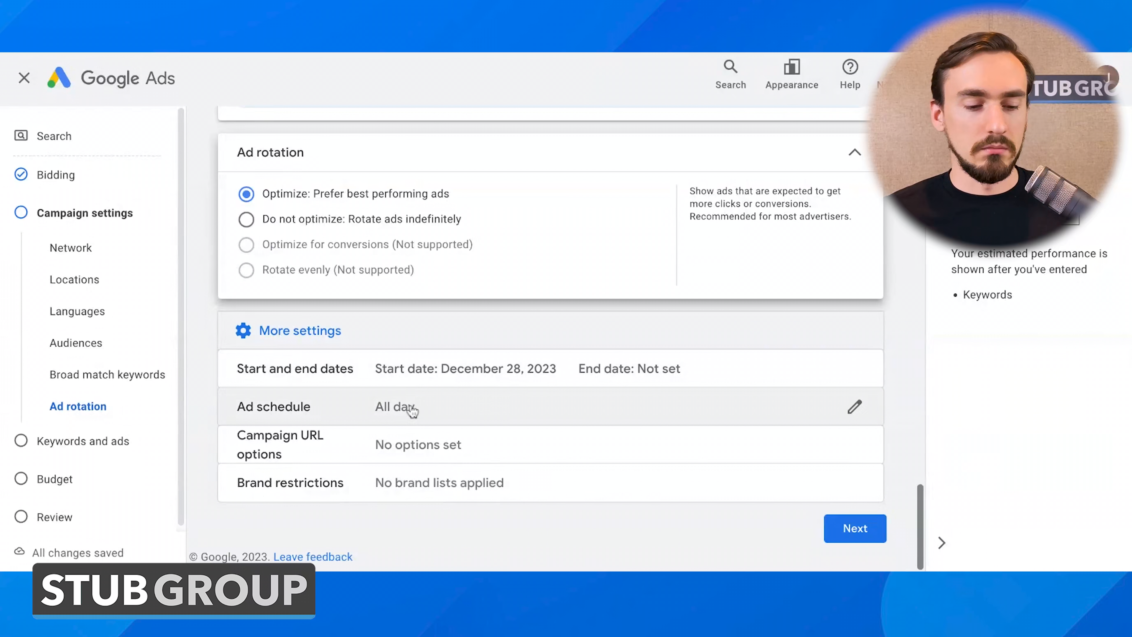
scroll(498, 349, "down", 3)
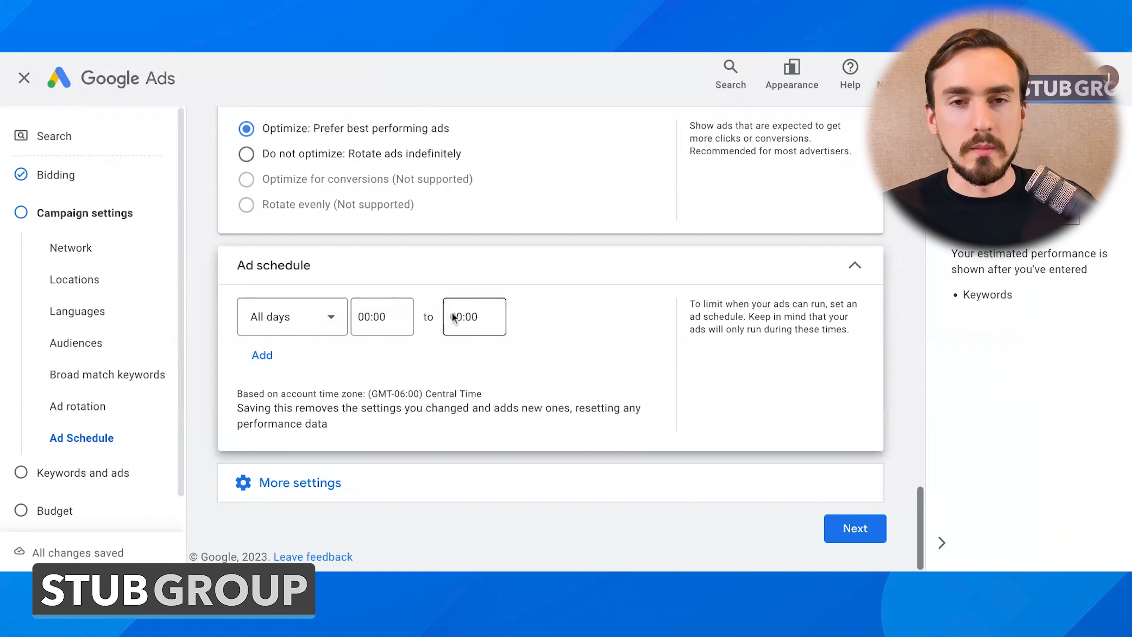
left_click(303, 308)
scroll(303, 245, "down", 2)
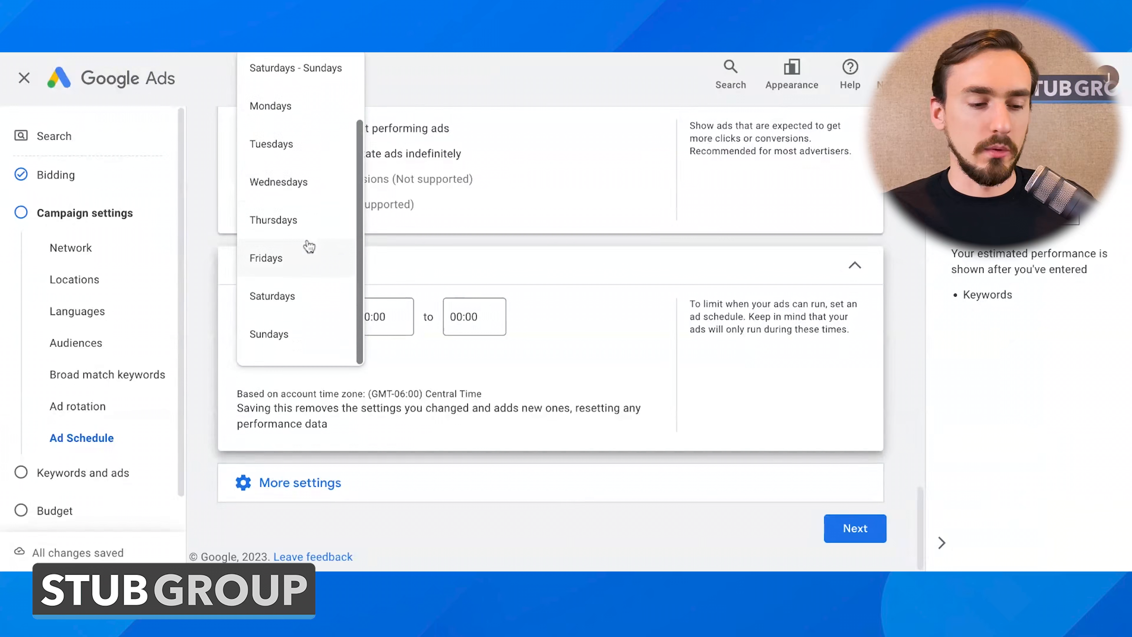
left_click(509, 271)
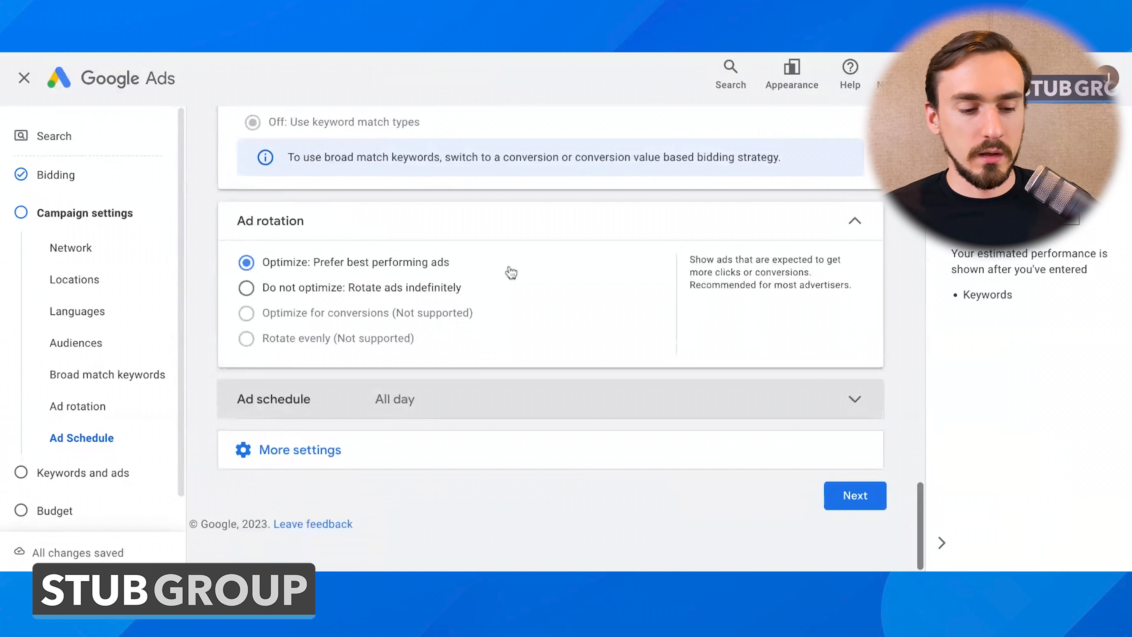
Step: Examine the tracking template, final URL suffix and custom parameter fields in the campaign URL options, and collapse them unchanged
left_click(328, 450)
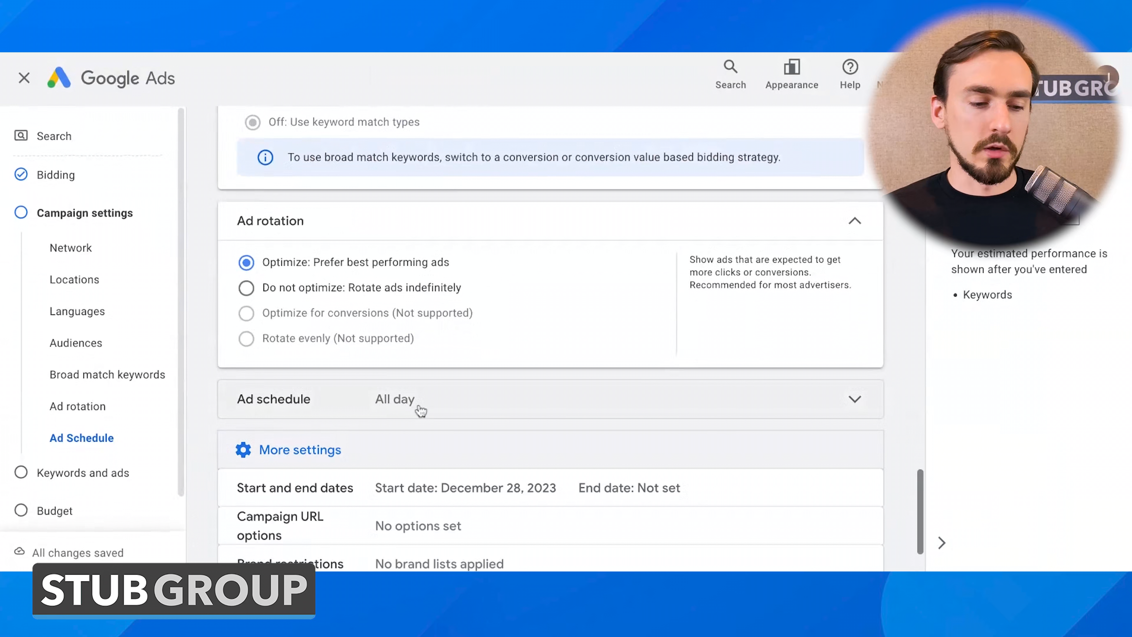
scroll(420, 410, "down", 2)
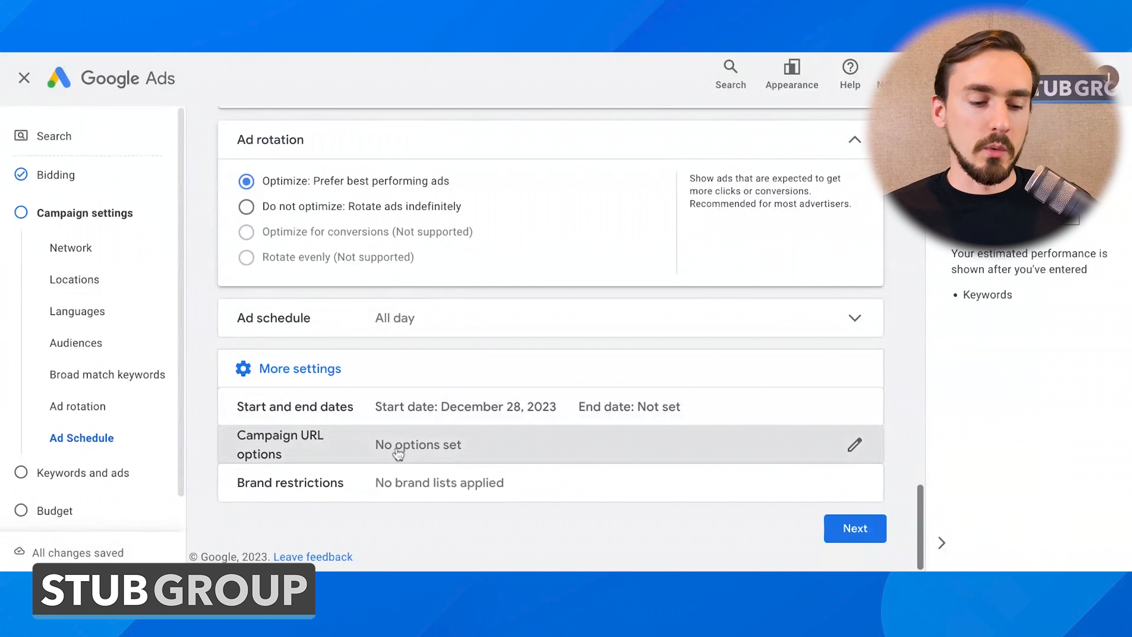
left_click(398, 453)
scroll(505, 369, "down", 5)
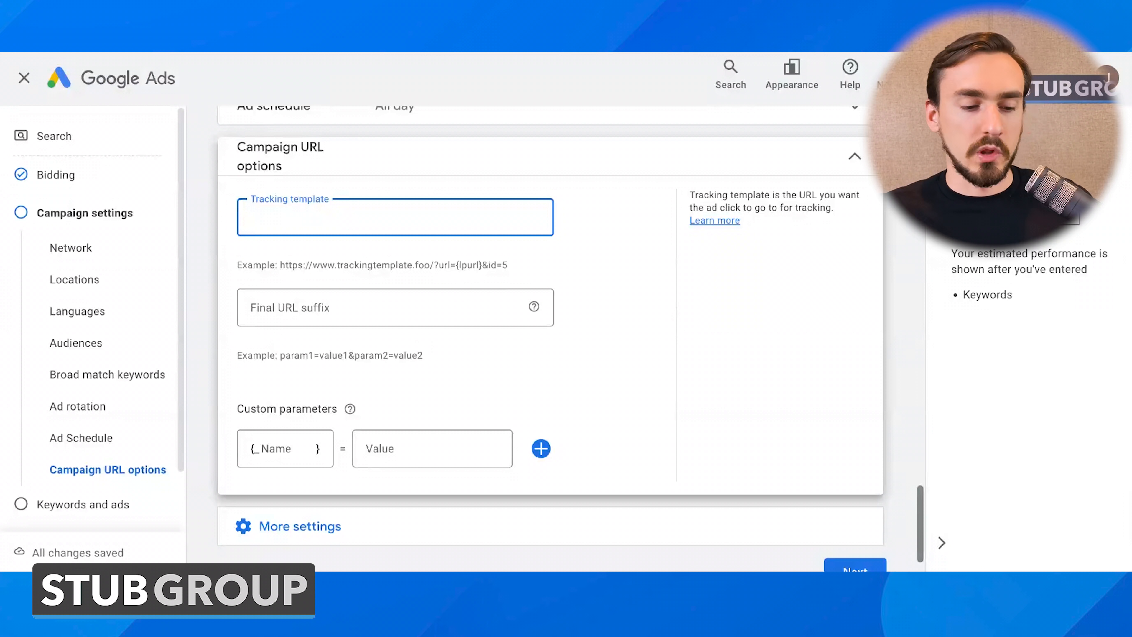
left_click(458, 171)
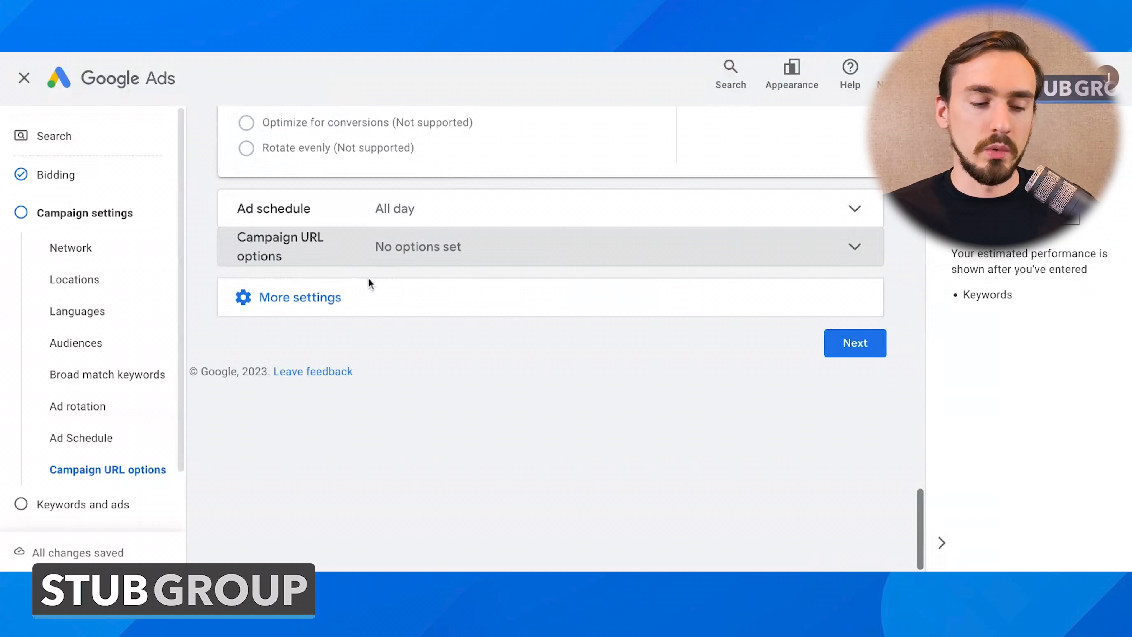
Step: Open the campaign's brand restrictions and check what is required for adding brand lists
left_click(362, 299)
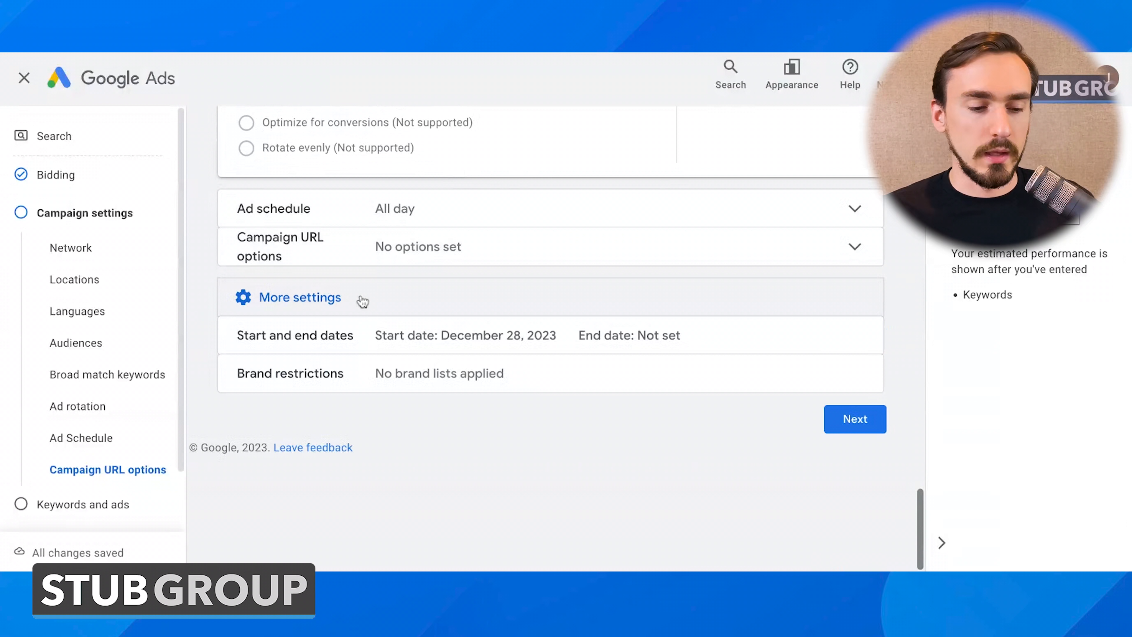
left_click(358, 383)
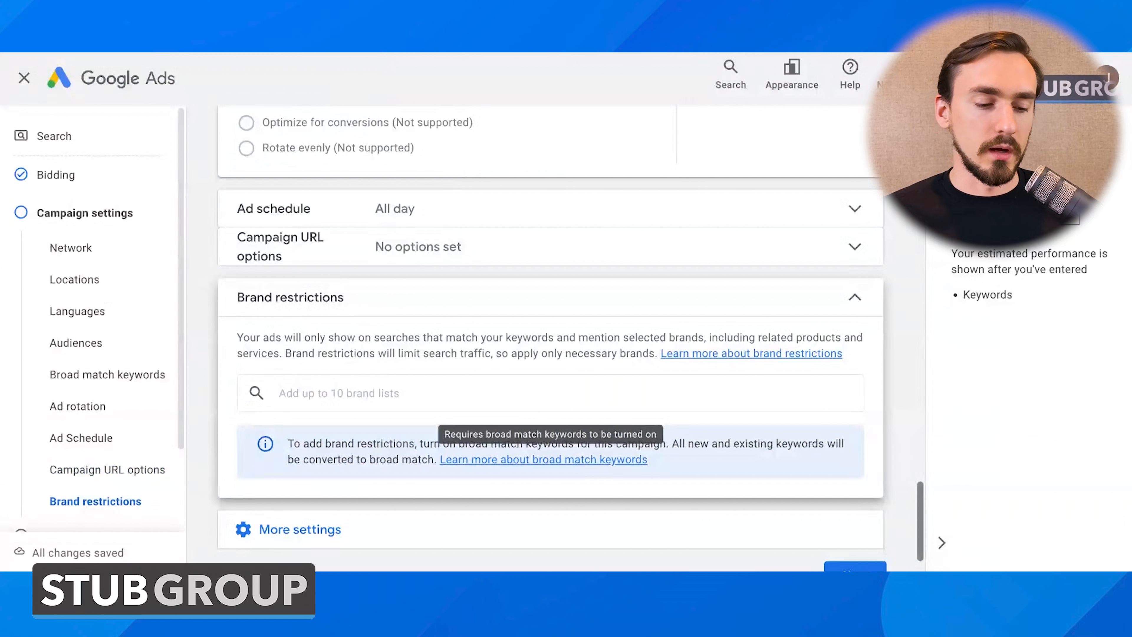
scroll(491, 326, "down", 1)
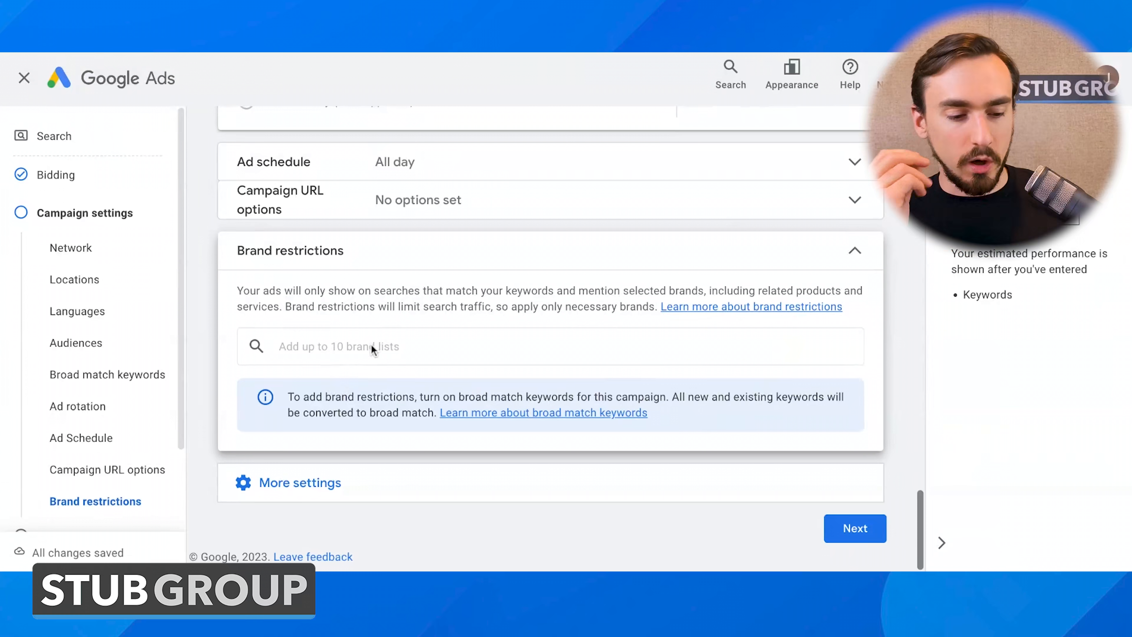
mouse_move(372, 346)
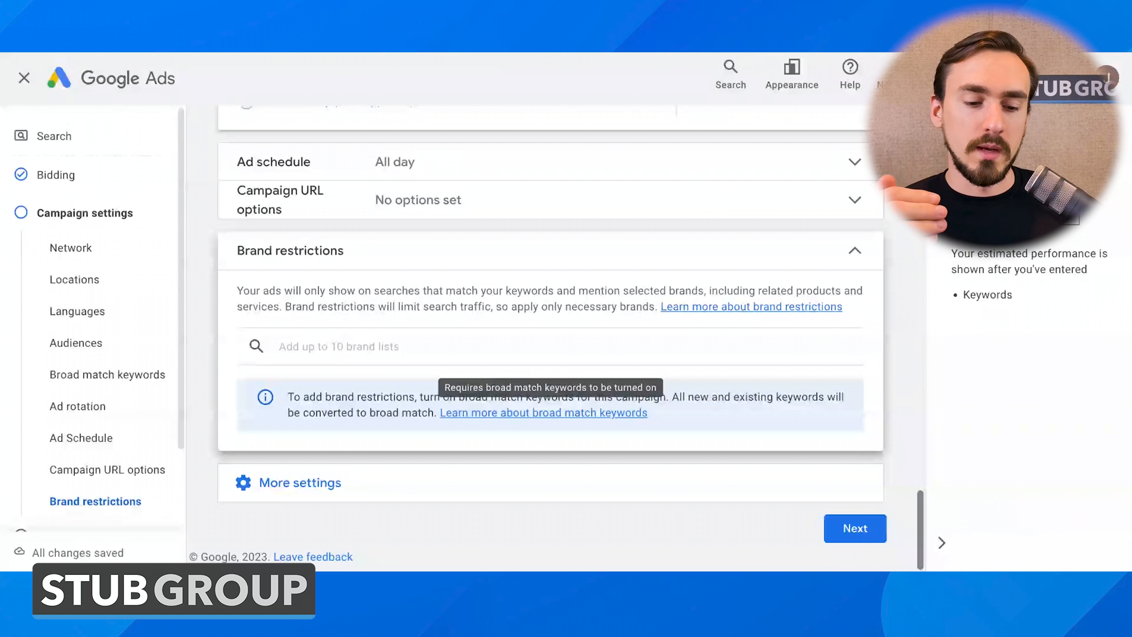
Step: Show the remaining additional setting for start and end dates, and look back over the campaign settings
left_click(326, 499)
scroll(328, 503, "down", 1)
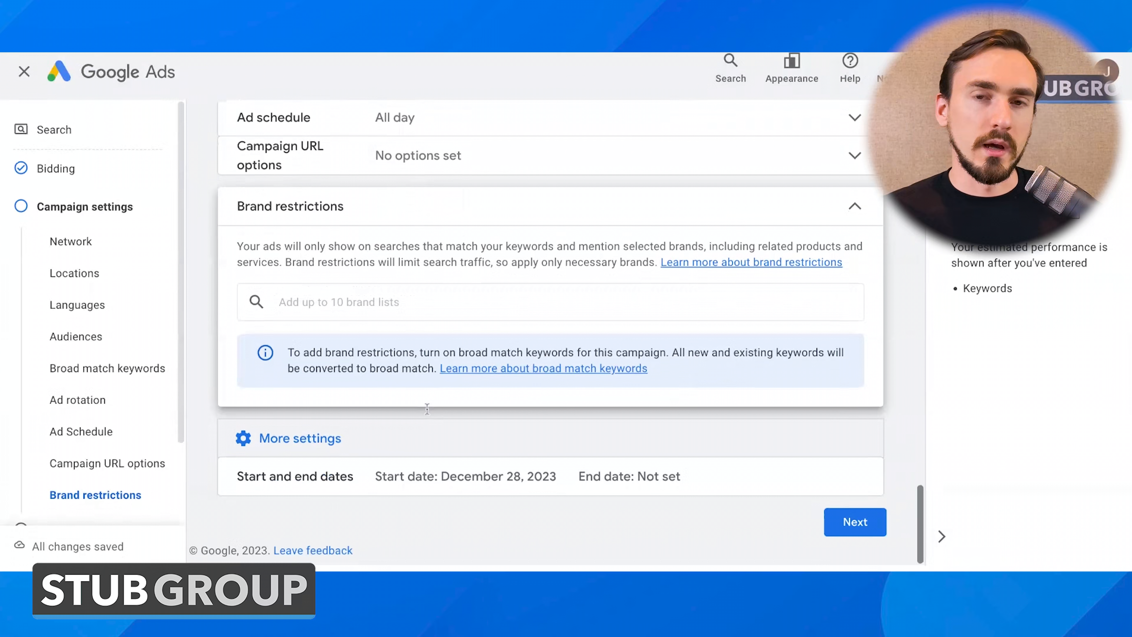
scroll(427, 410, "up", 8)
scroll(427, 410, "down", 10)
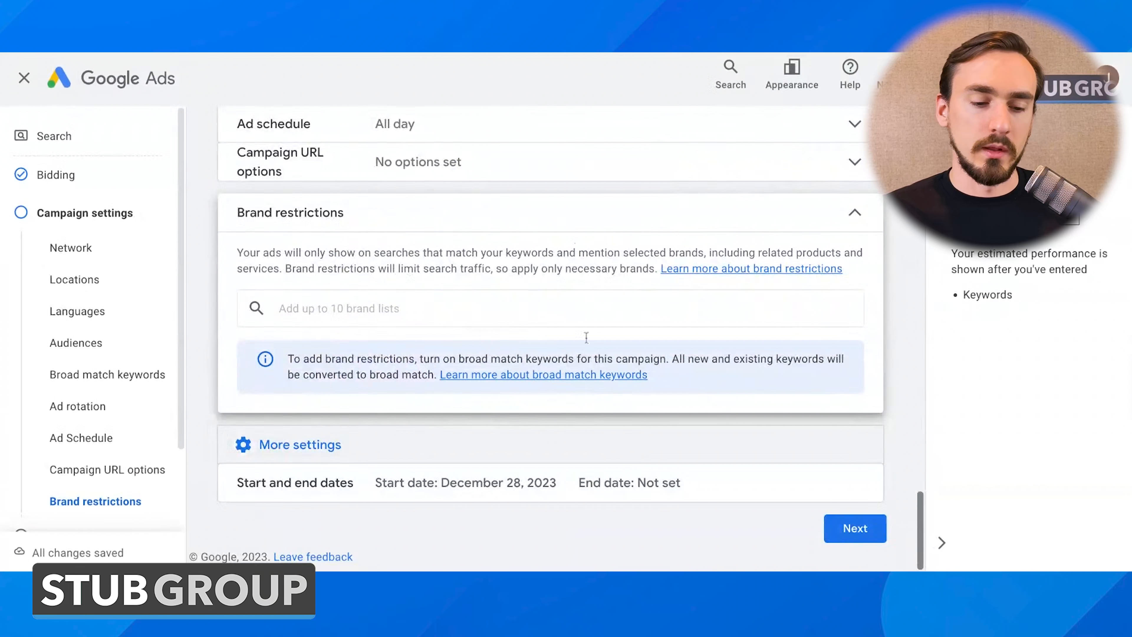
Step: Proceed from the campaign settings to keywords and ads, and exit the guide to the new keywords experience
left_click(850, 527)
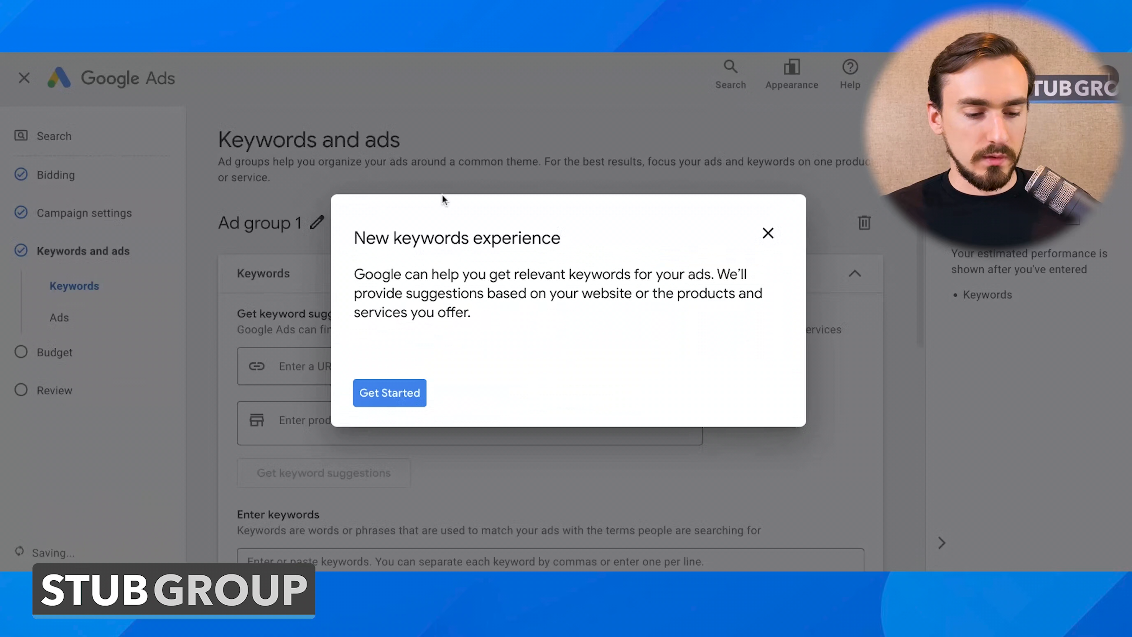
left_click(768, 233)
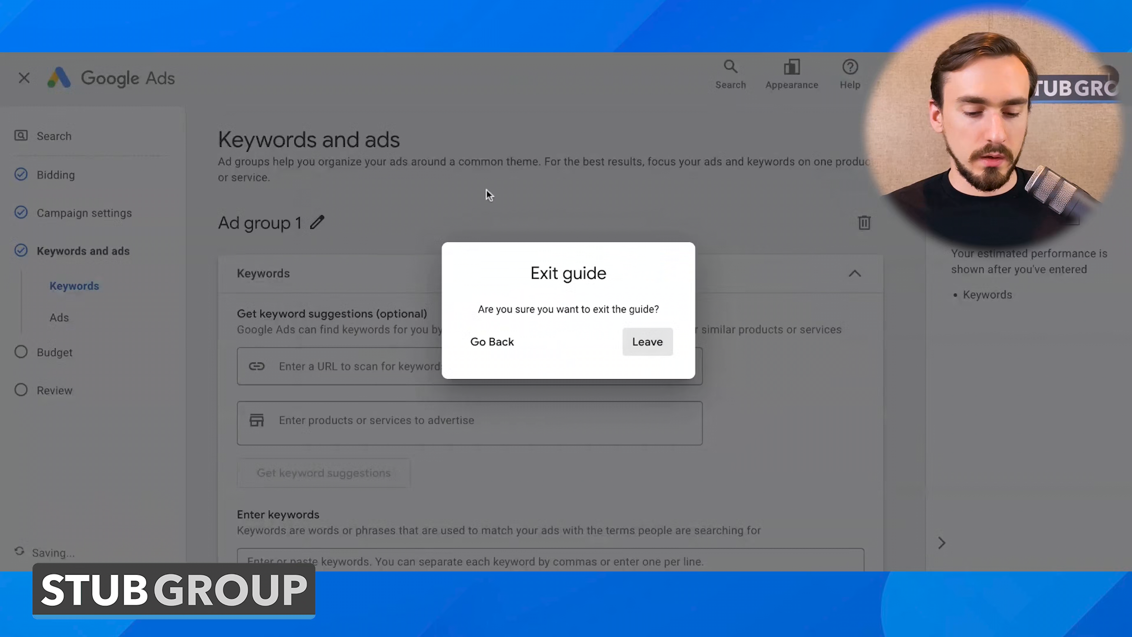
left_click(657, 345)
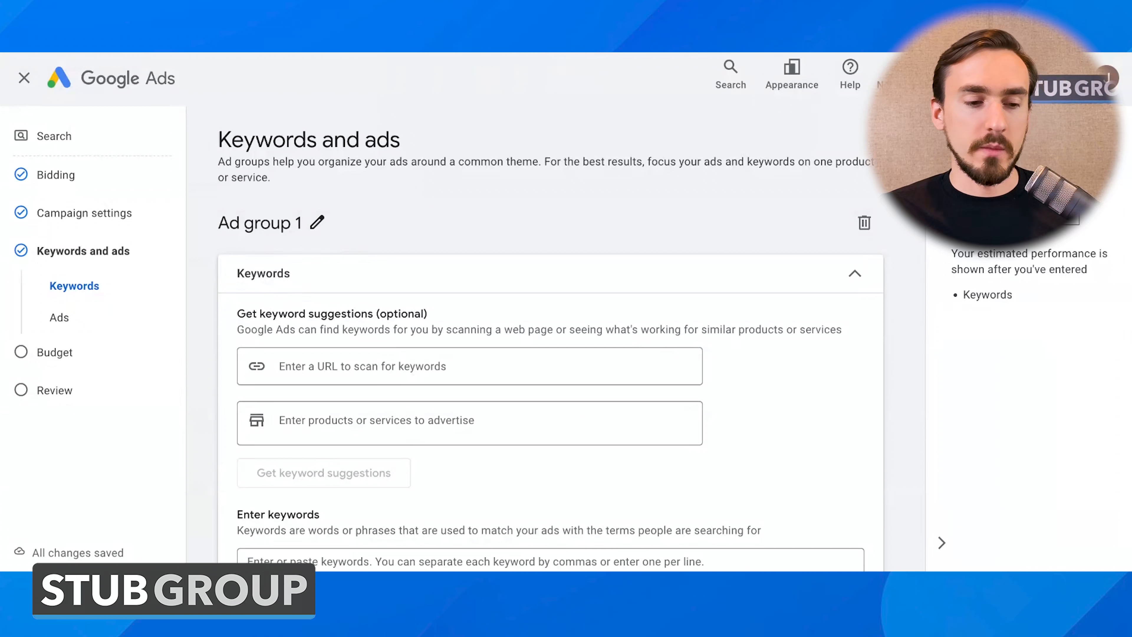
scroll(634, 272, "down", 4)
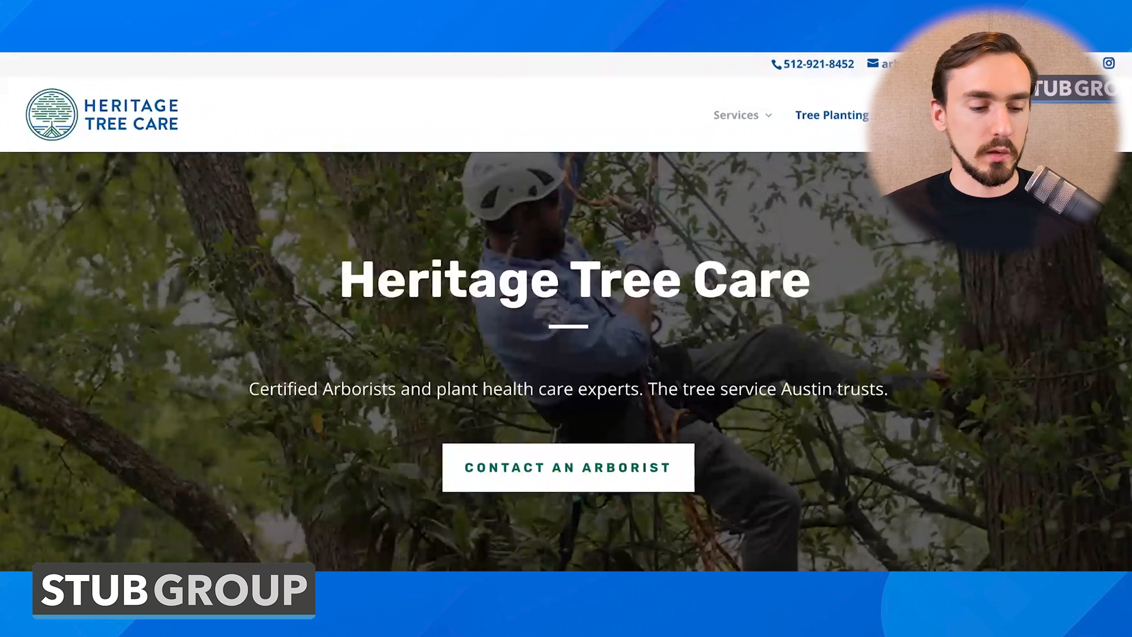
left_click(381, 193)
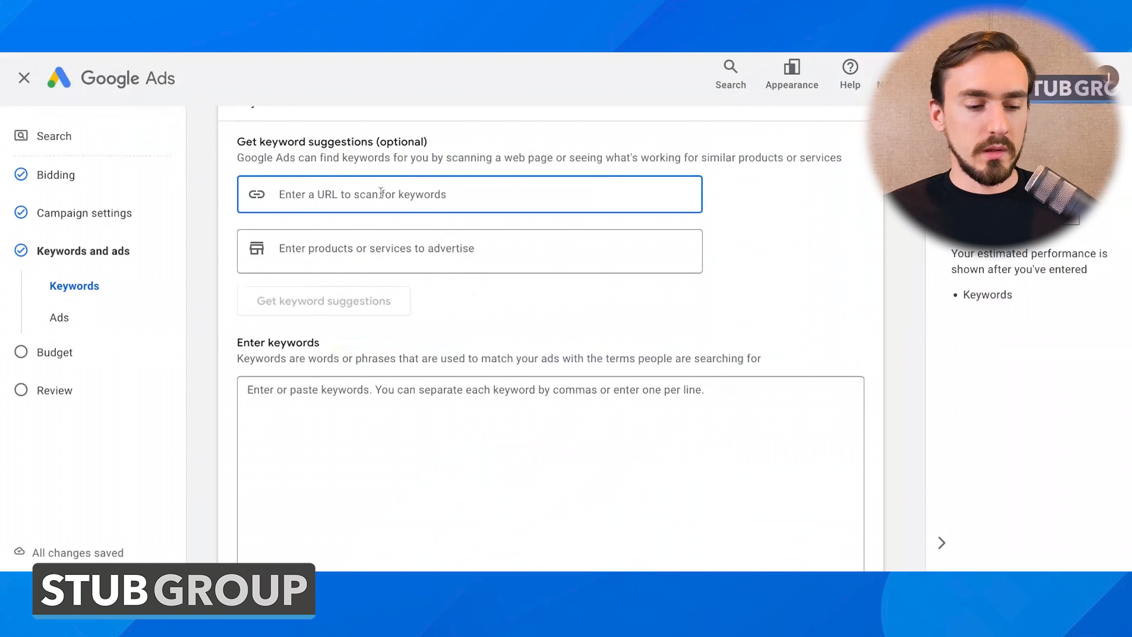
type("https://txheritagetreecare.com/")
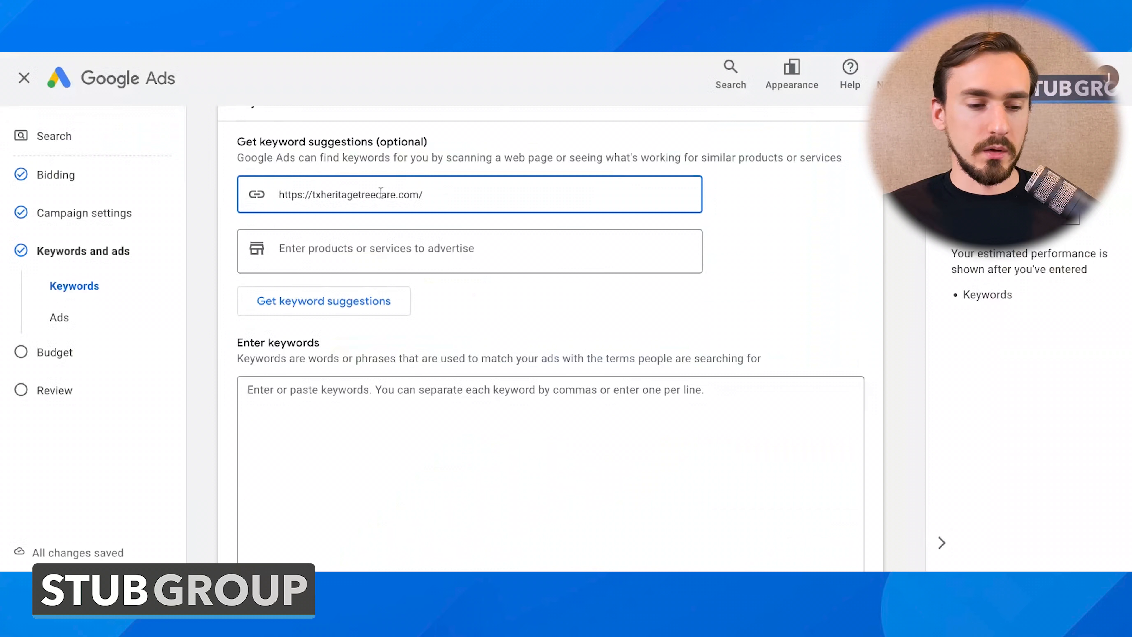
left_click(391, 246)
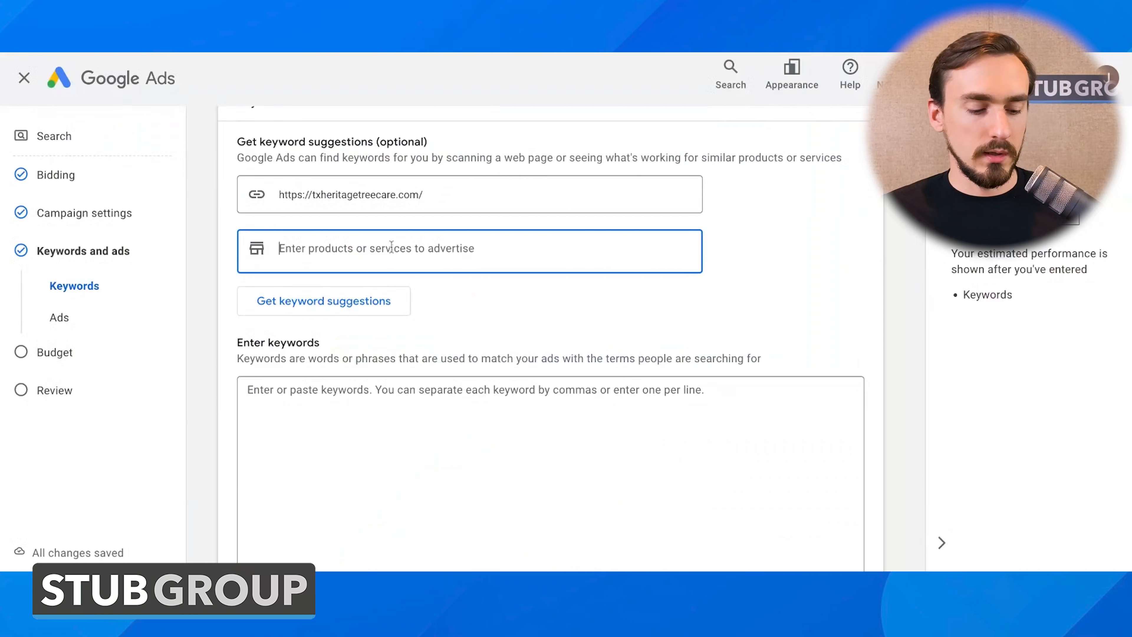
type("tree ")
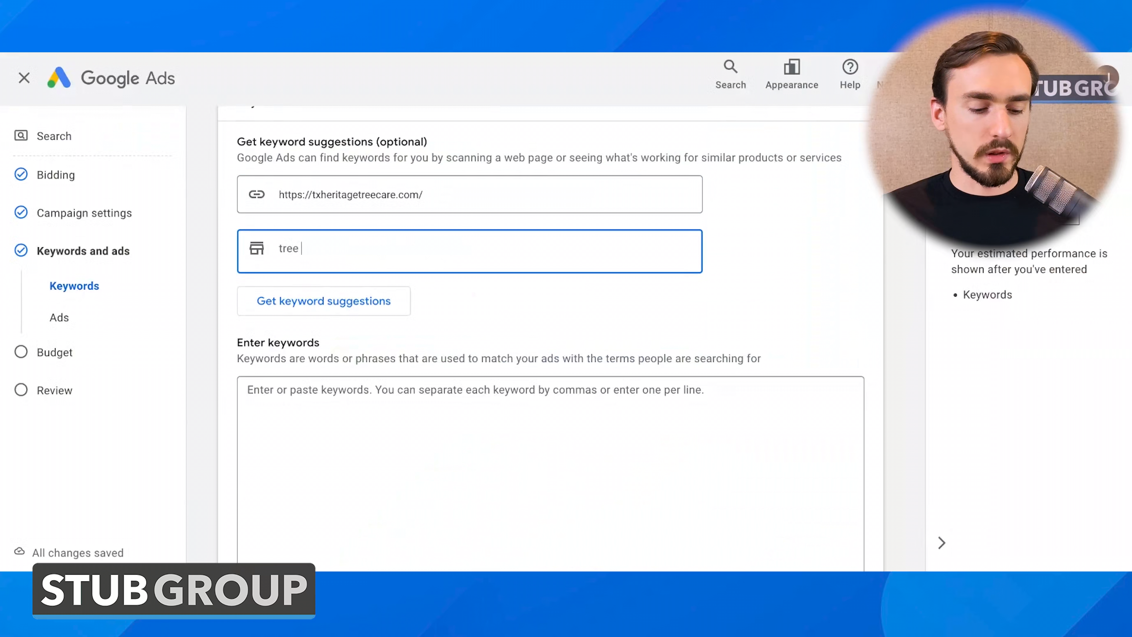
type("service")
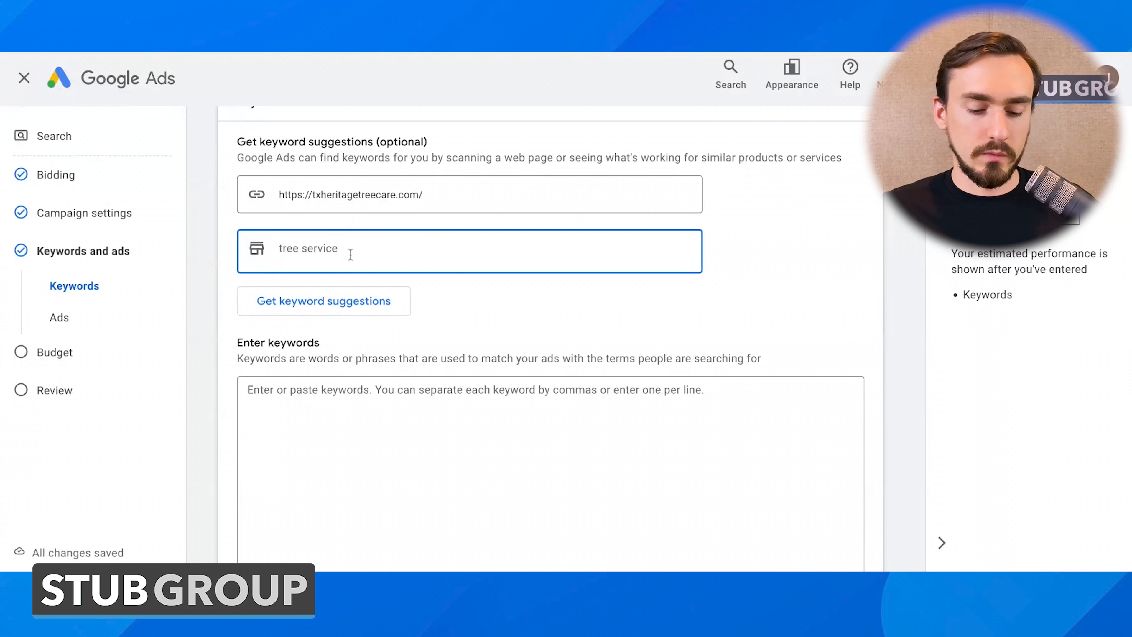
left_click(309, 302)
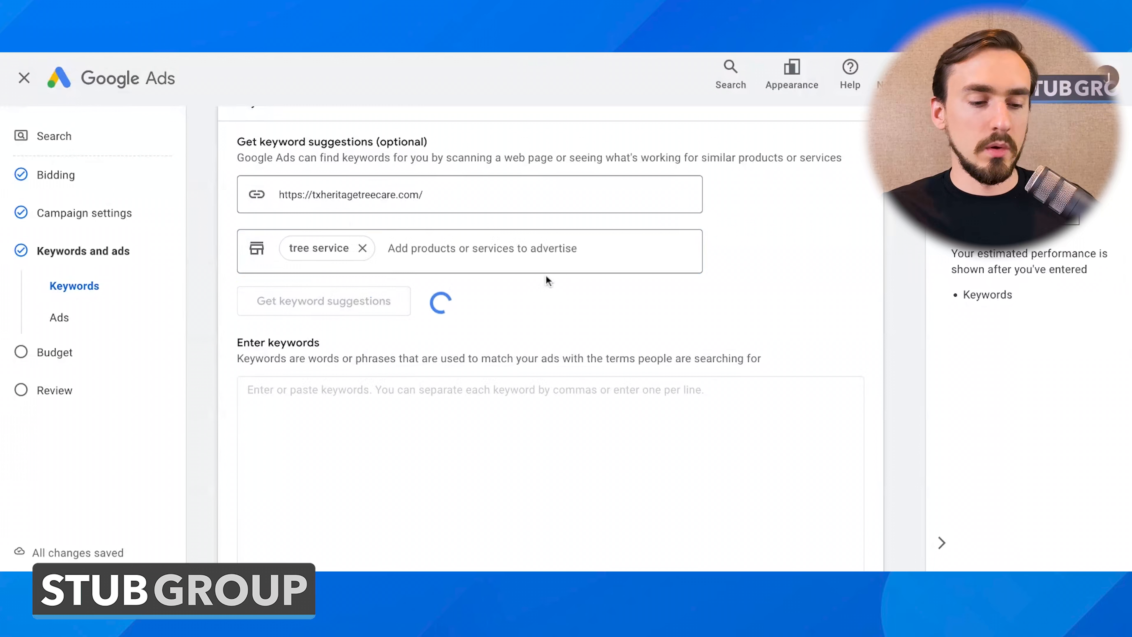
Step: Read through the suggested keywords for the ad group from beginning to end
scroll(545, 275, "down", 2)
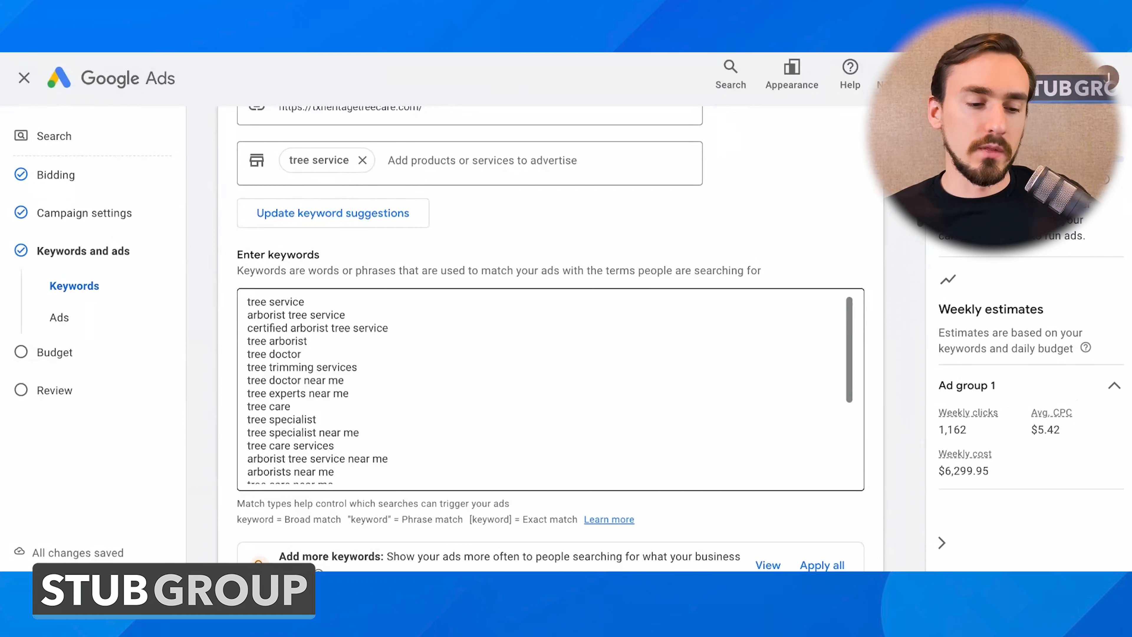
left_click(353, 297)
scroll(354, 297, "down", 1)
scroll(353, 296, "down", 3)
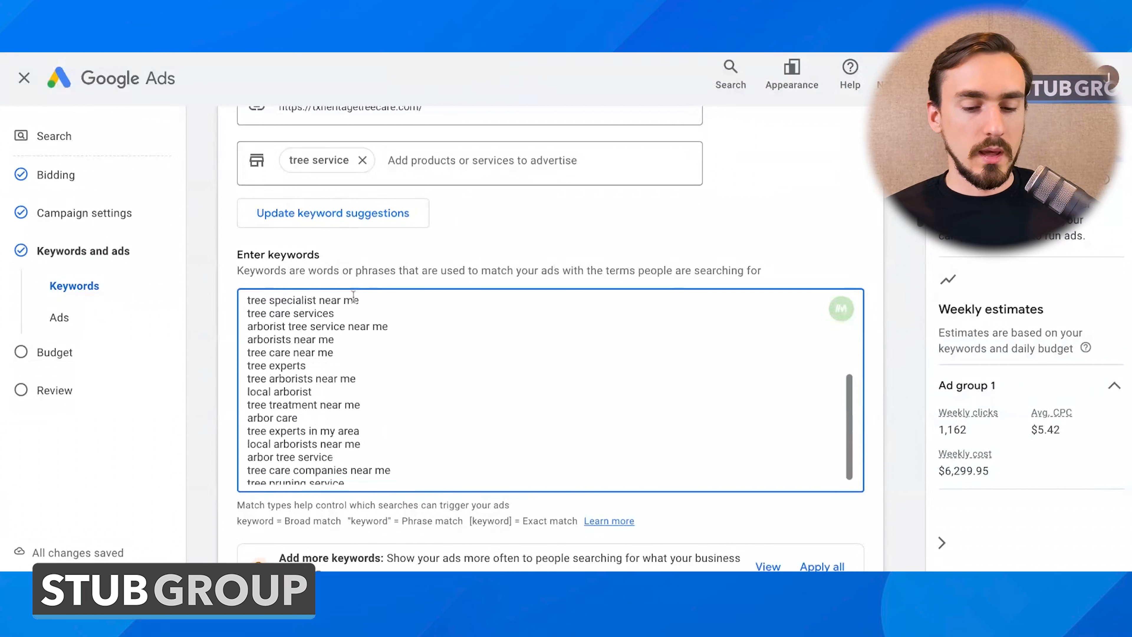
scroll(412, 326, "up", 5)
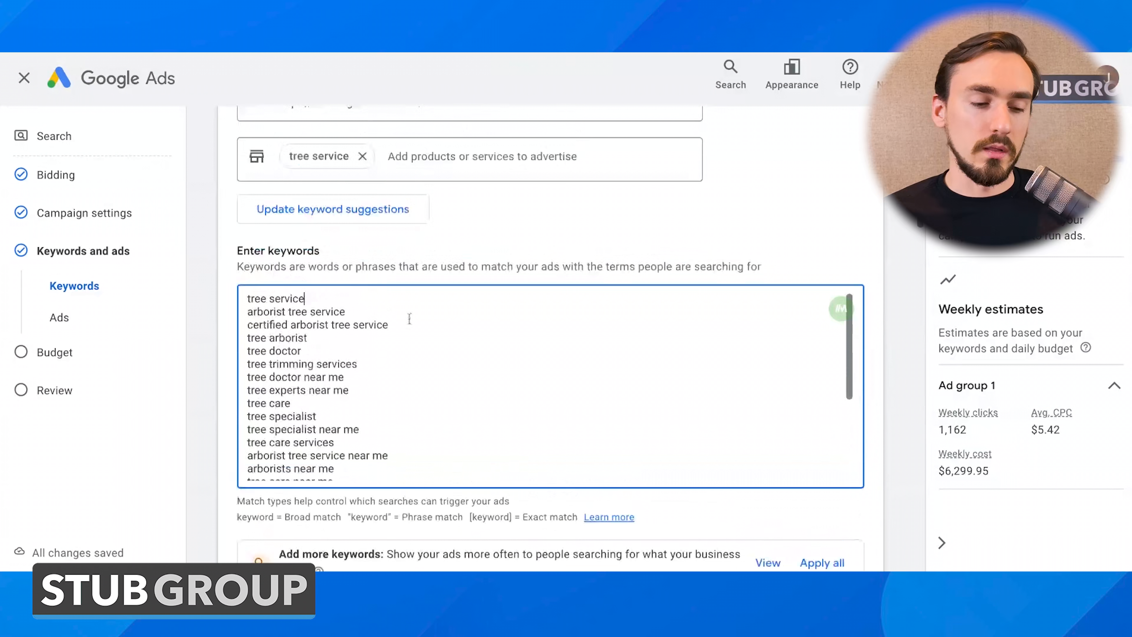
scroll(399, 379, "down", 6)
scroll(400, 380, "down", 1)
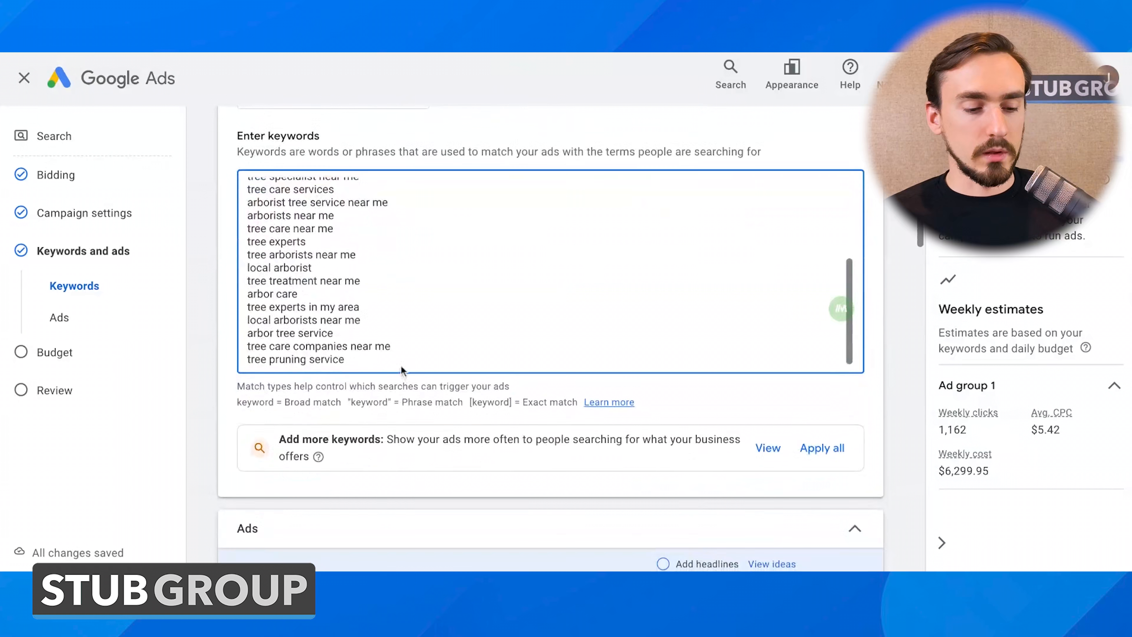
scroll(400, 364, "up", 6)
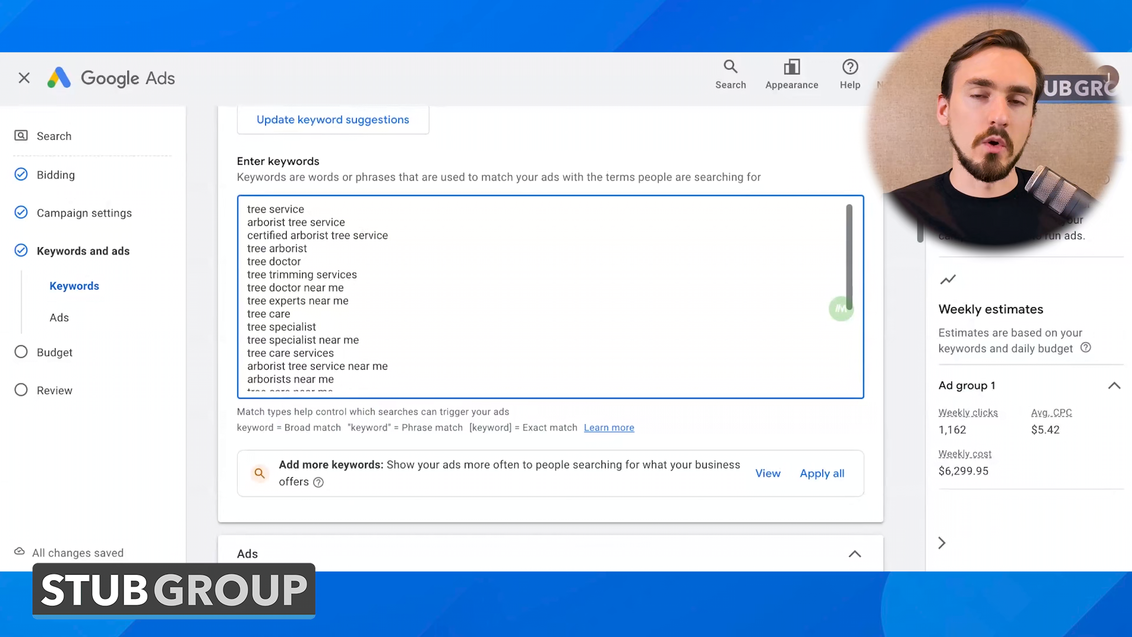
Step: Reduce the ad group's keyword list to "tree service", "certified arborist tree service" and "tree arborist" by deleting all other suggestions
left_click(336, 204)
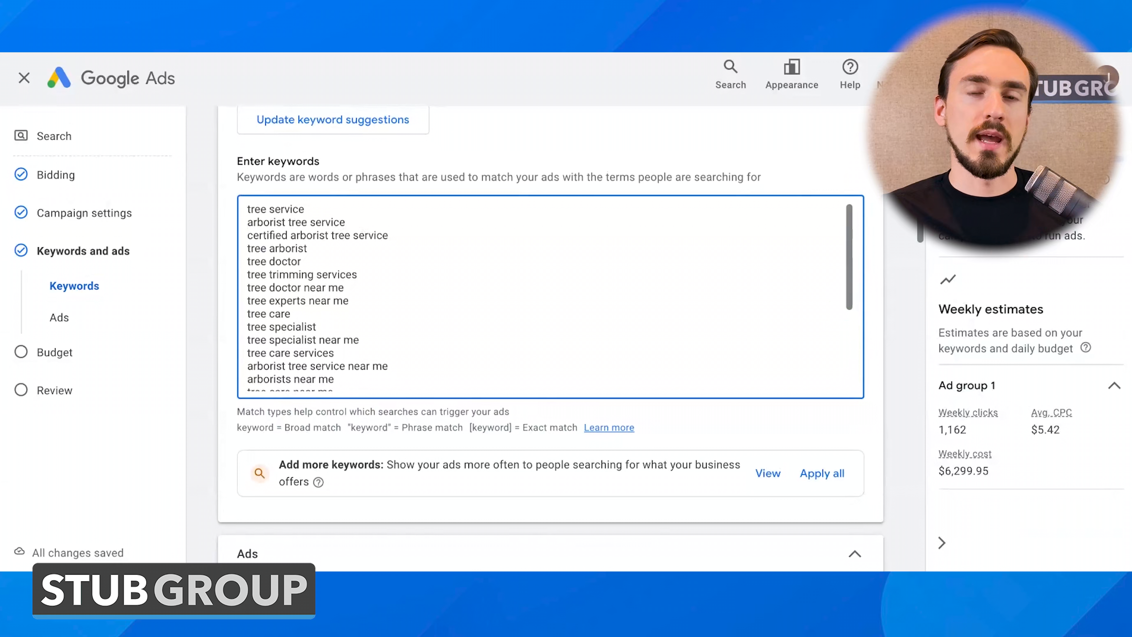
key("Return")
key("BackSpace")
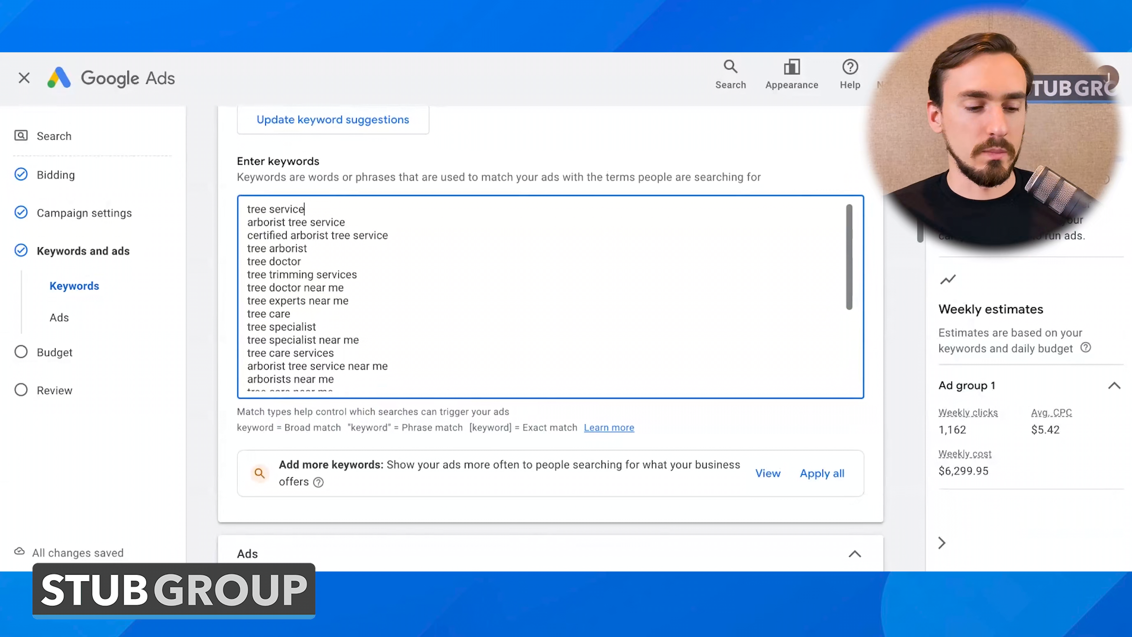
triple_click(301, 222)
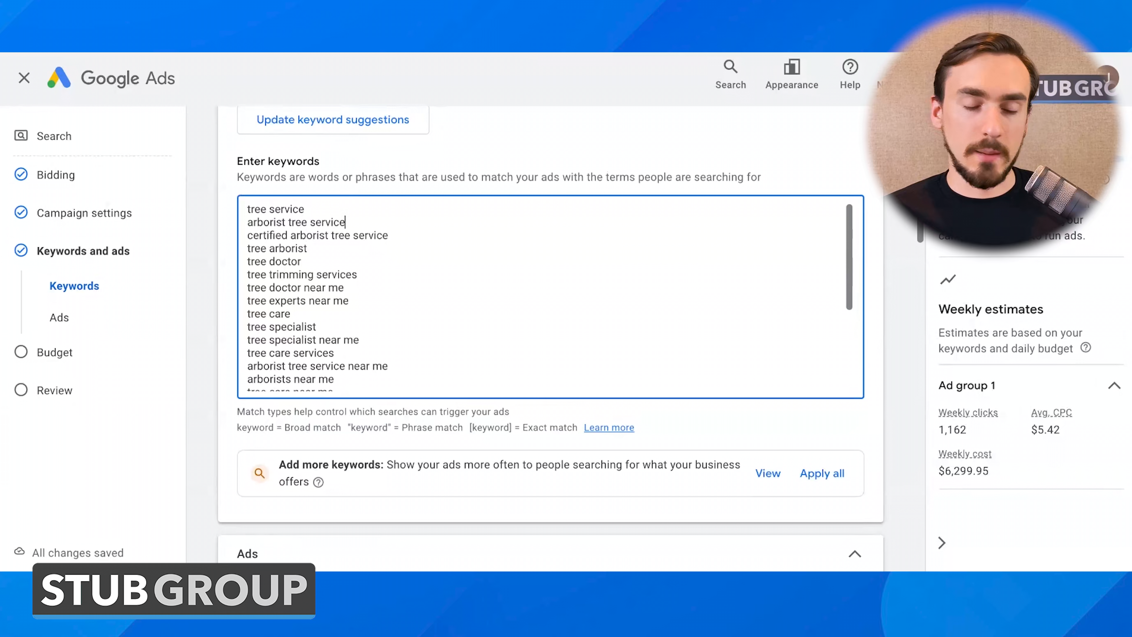
key("BackSpace")
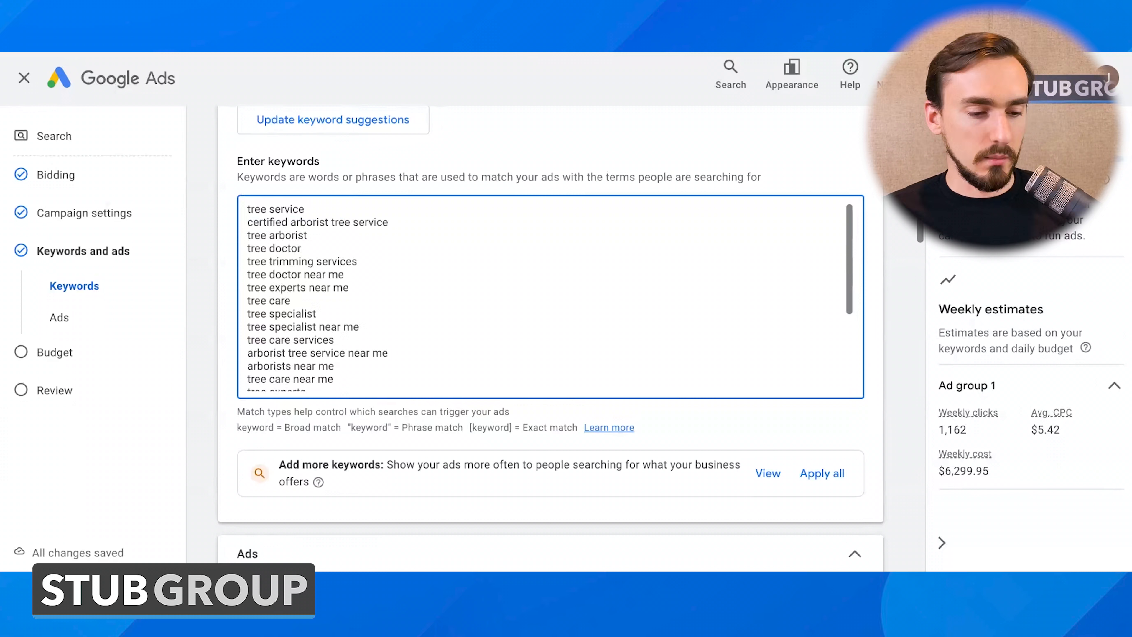
key("Down")
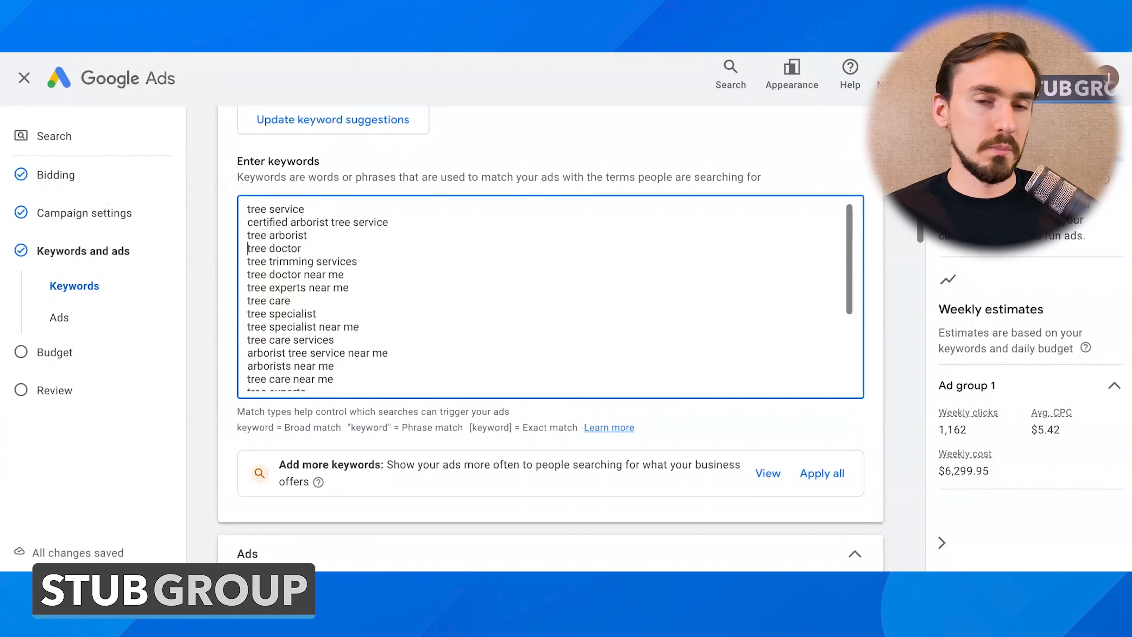
key("ctrl+a")
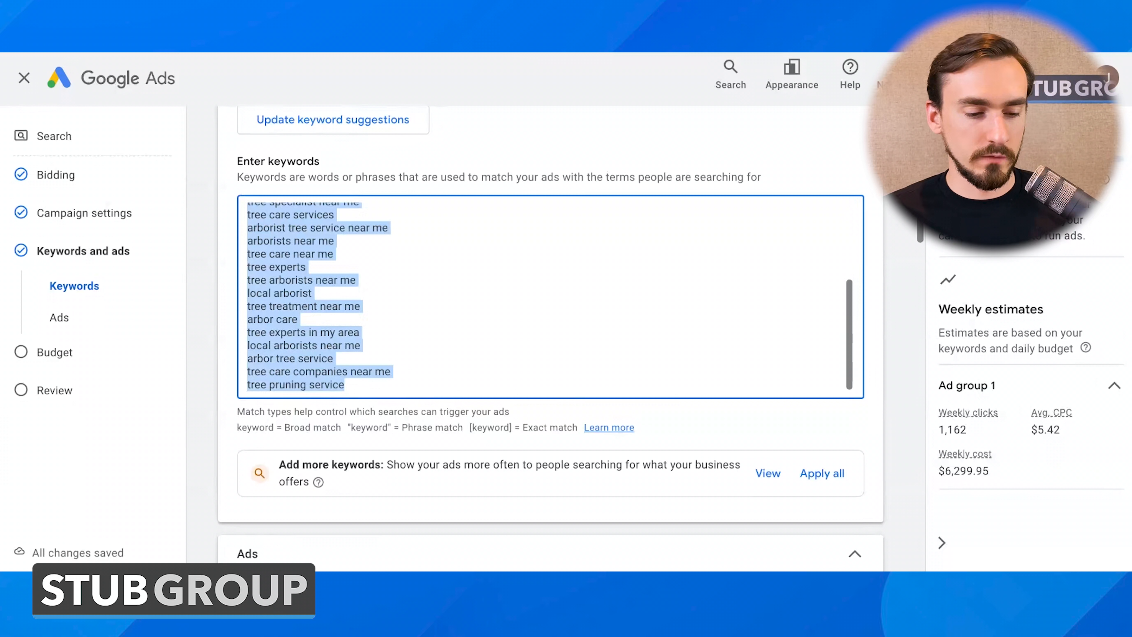
key("BackSpace")
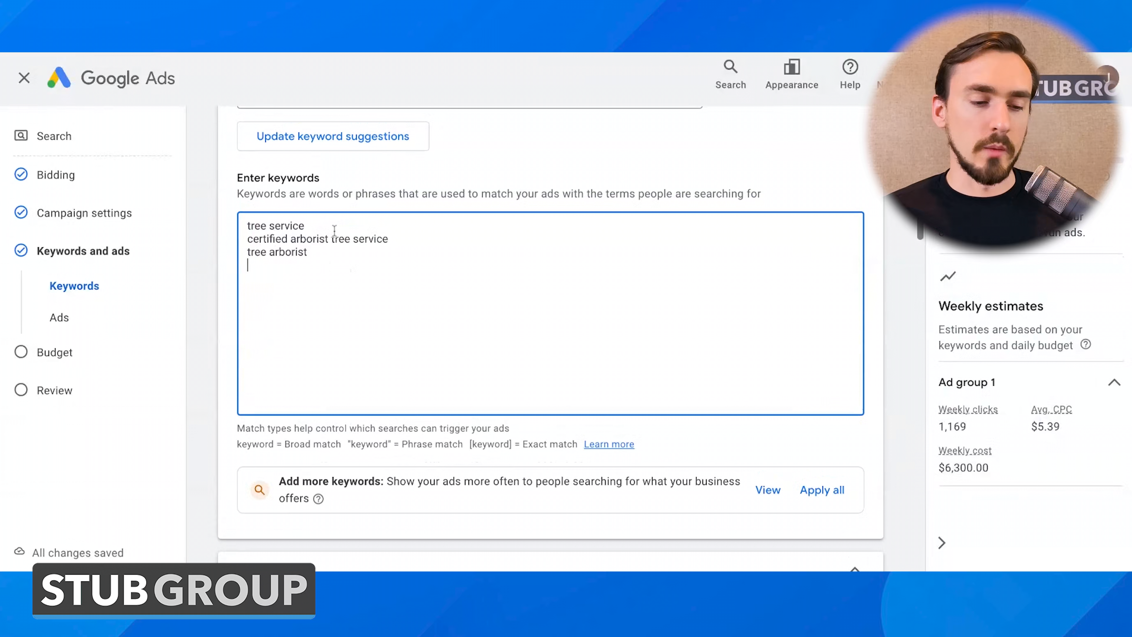
left_click(335, 231)
left_click(334, 306)
key("BackSpace")
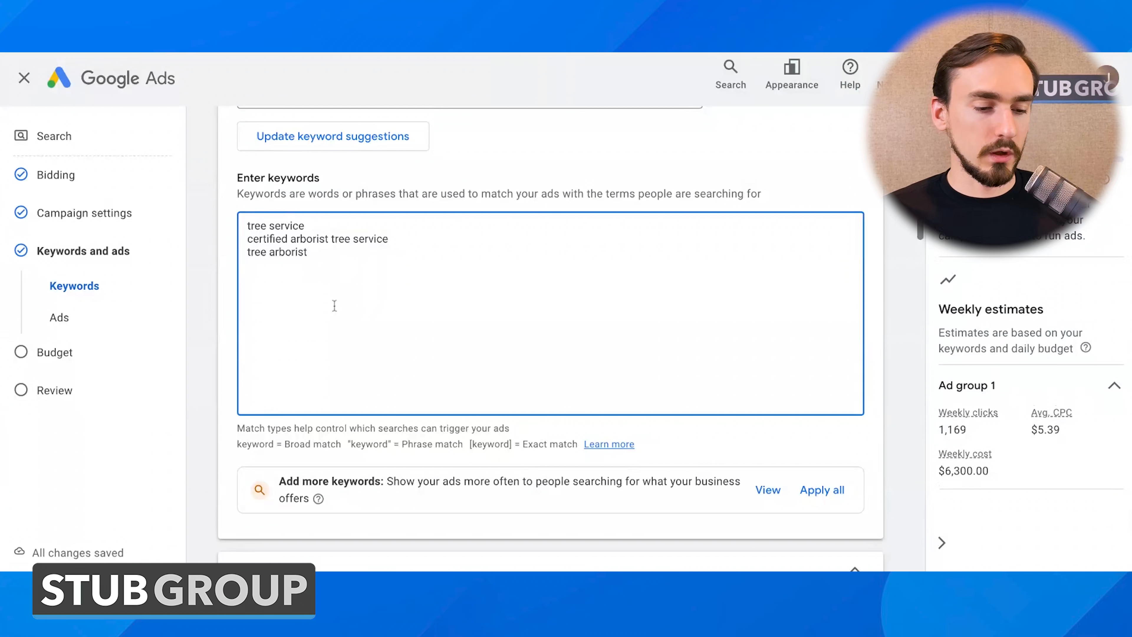
left_click(327, 228)
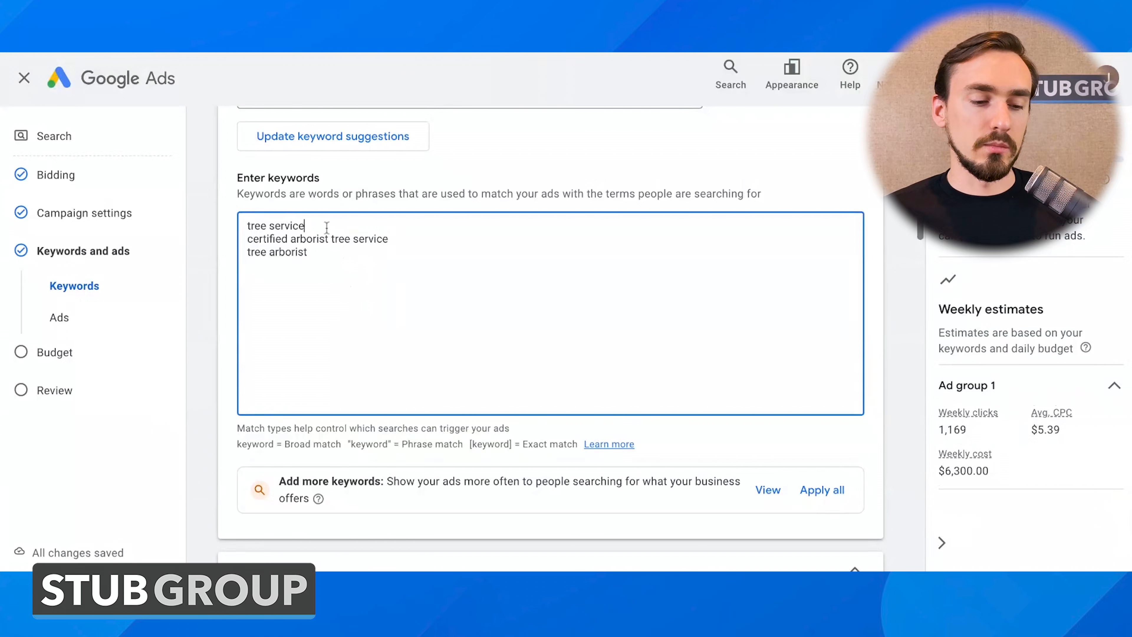
key("Home")
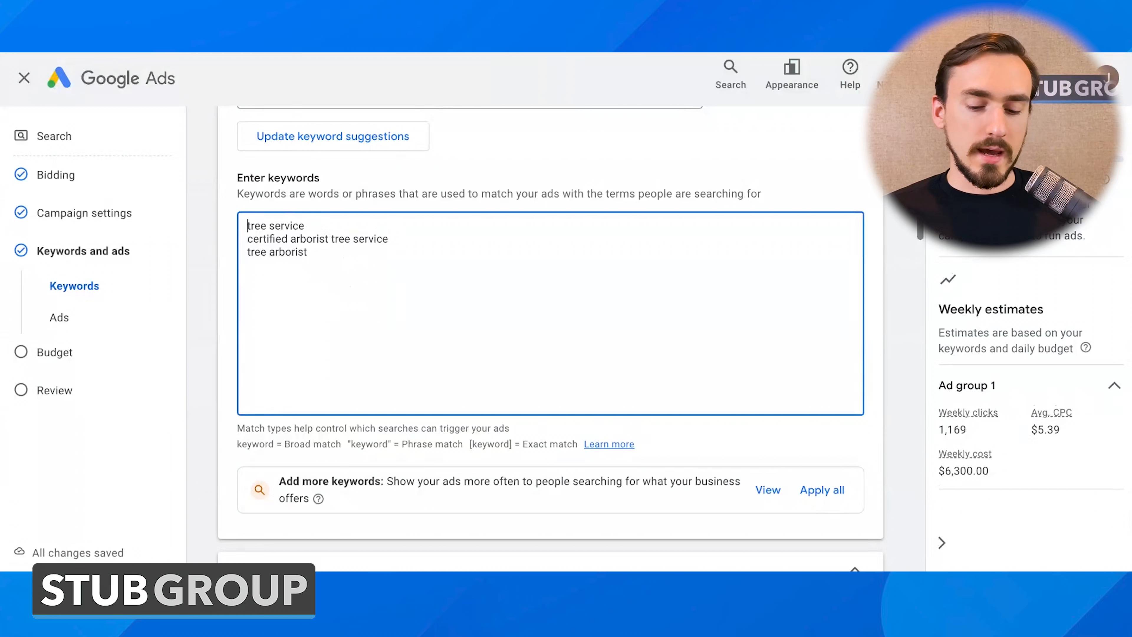
key("End")
key("Down")
key("Home")
key("End")
key("Down")
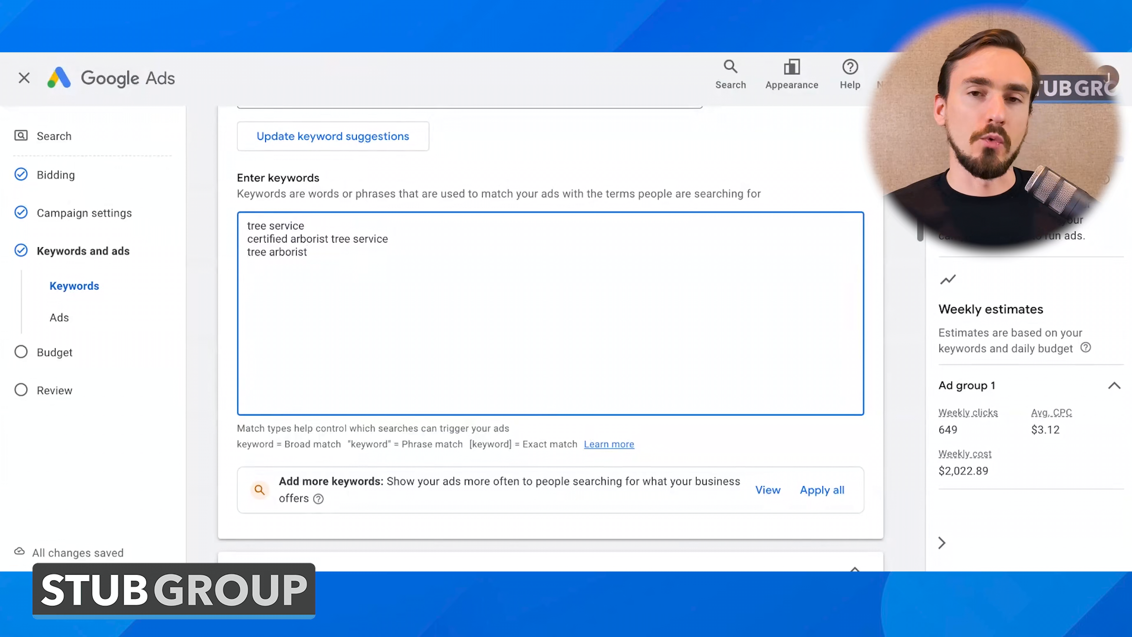
Step: Make all three keywords phrase match by enclosing each one in quotation marks
type("\"")
key("End")
type("\"")
key("Right")
type("\"")
key("End")
type("\"")
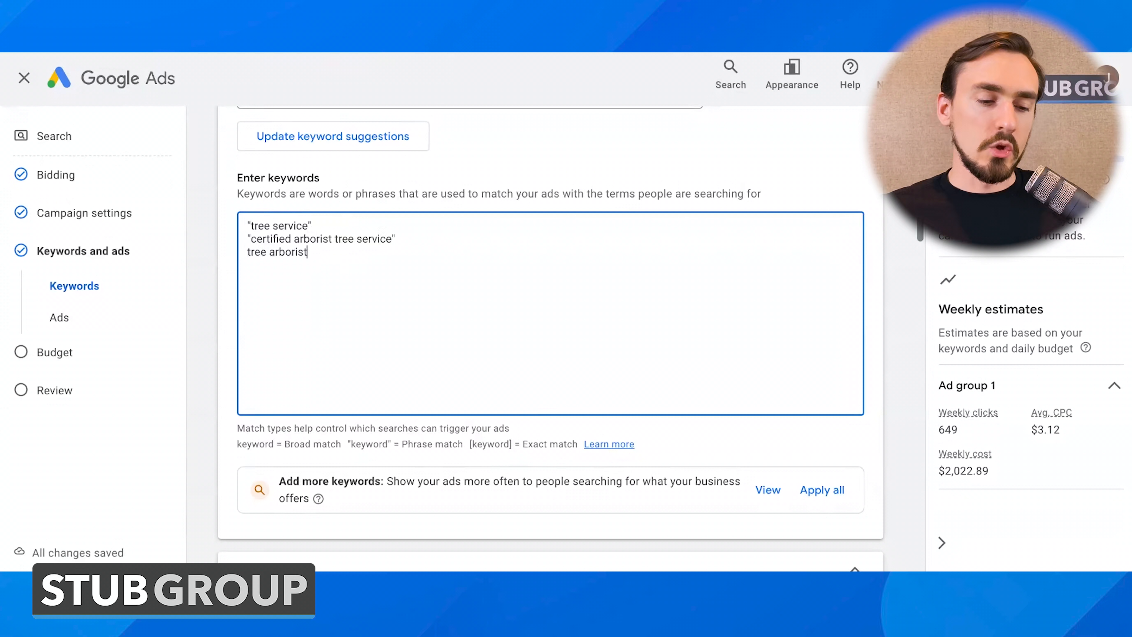
key("Right")
type("\"")
key("End")
type("\"")
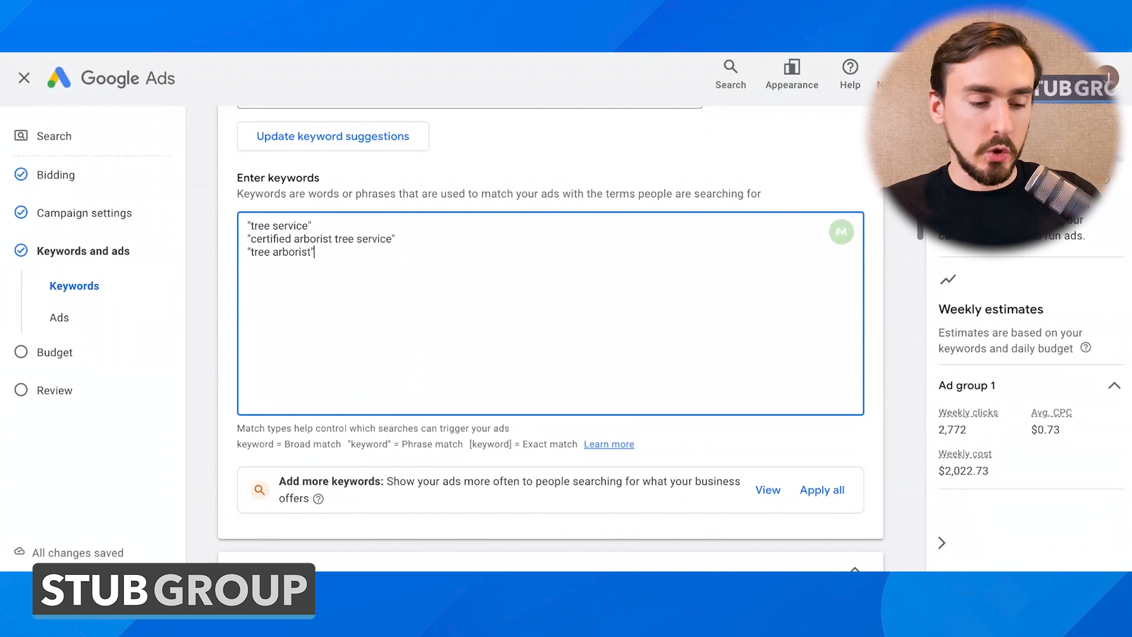
Step: Change all three keywords to exact match by replacing their quotation marks with square brackets
key("super+Up")
key("shift+Right")
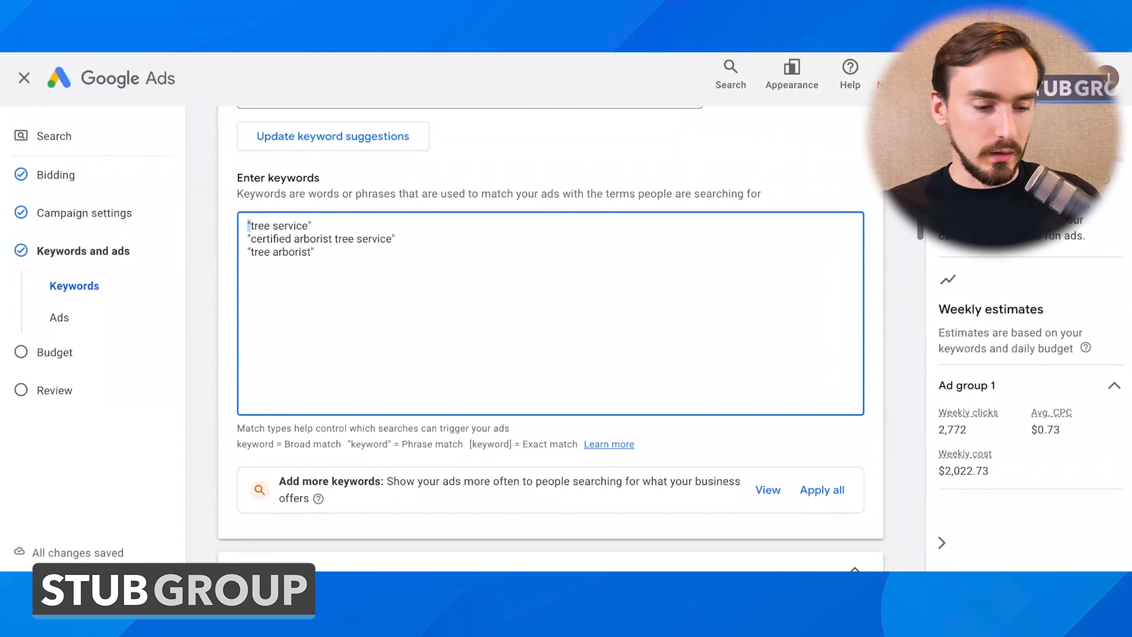
type("[")
key("super+Right")
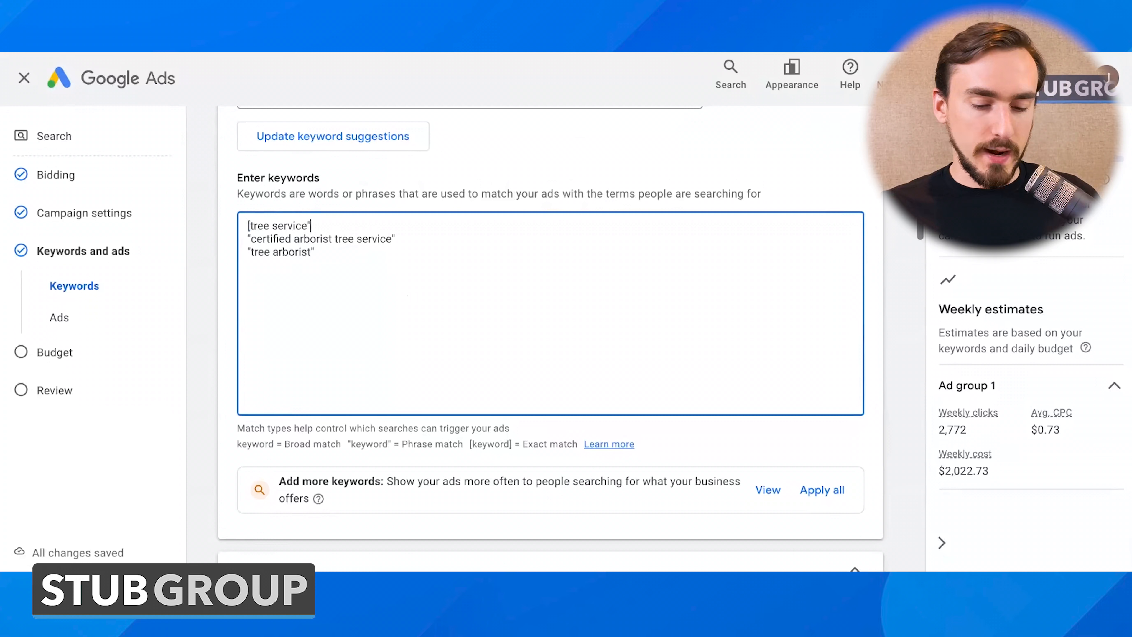
type("]")
key("Right")
key("shift+Right")
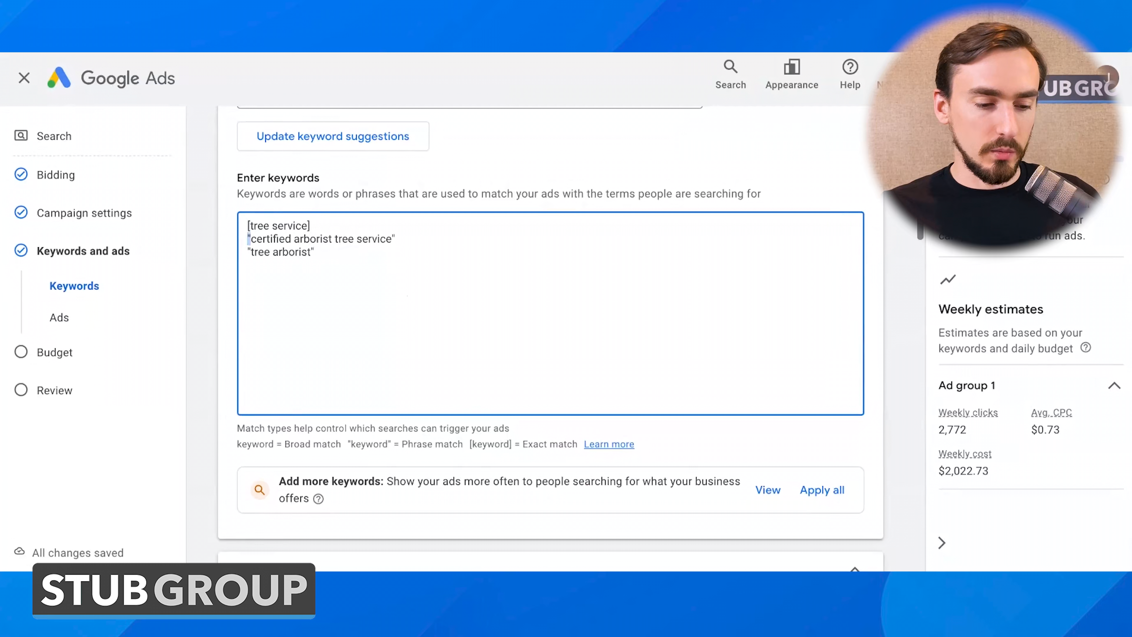
type("[")
key("super+Right")
key("BackSpace")
type("]")
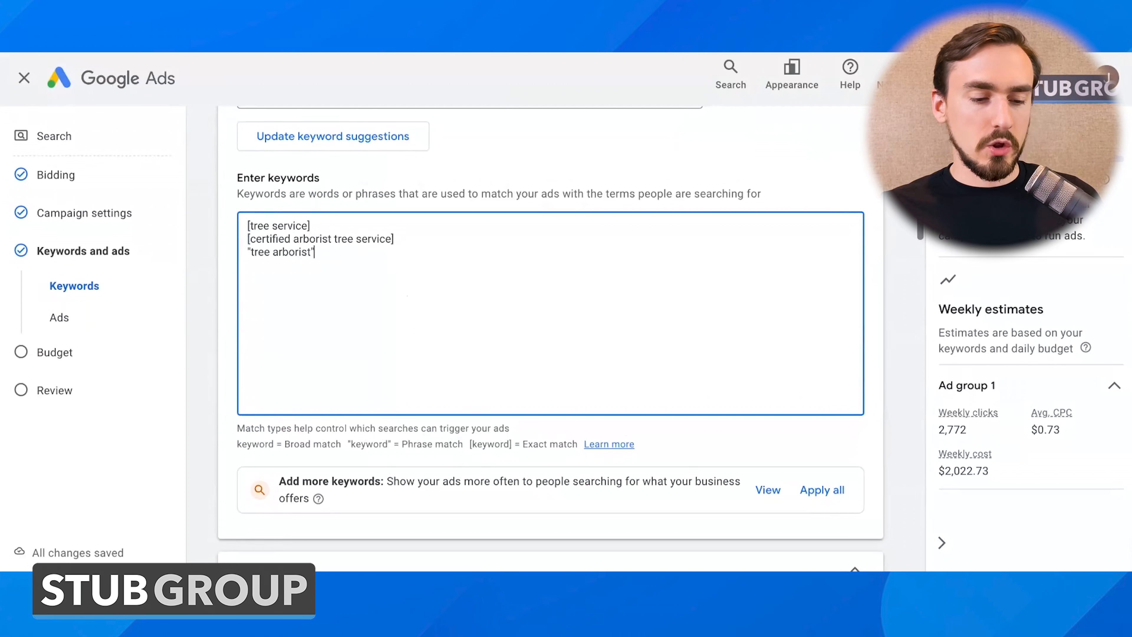
key("super+Left")
key("shift+Right")
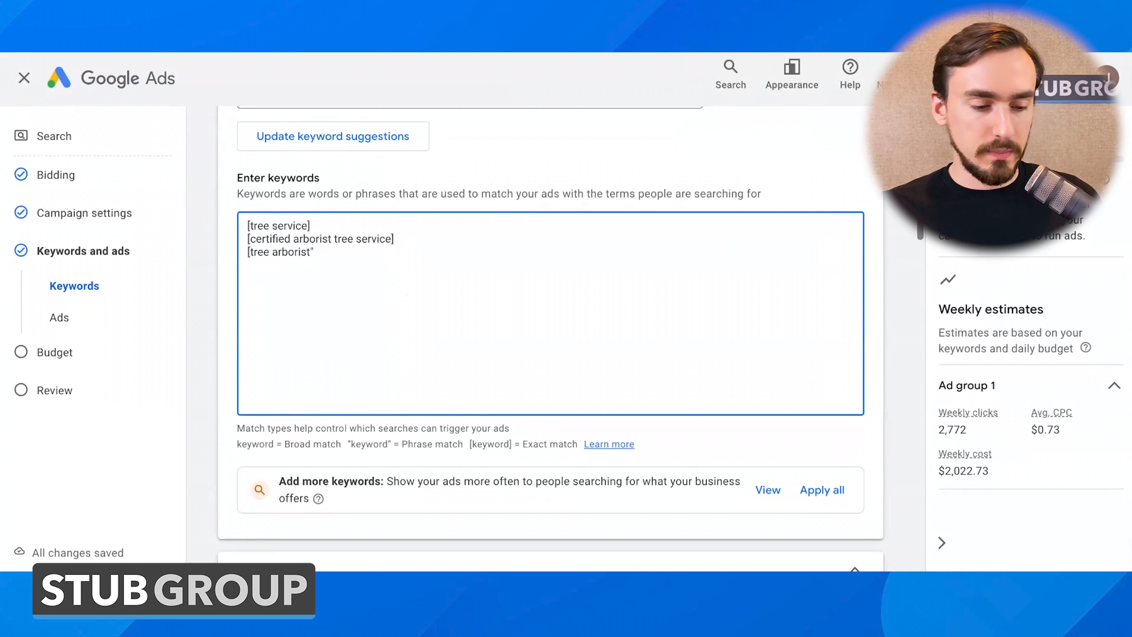
key("BackSpace")
type("]")
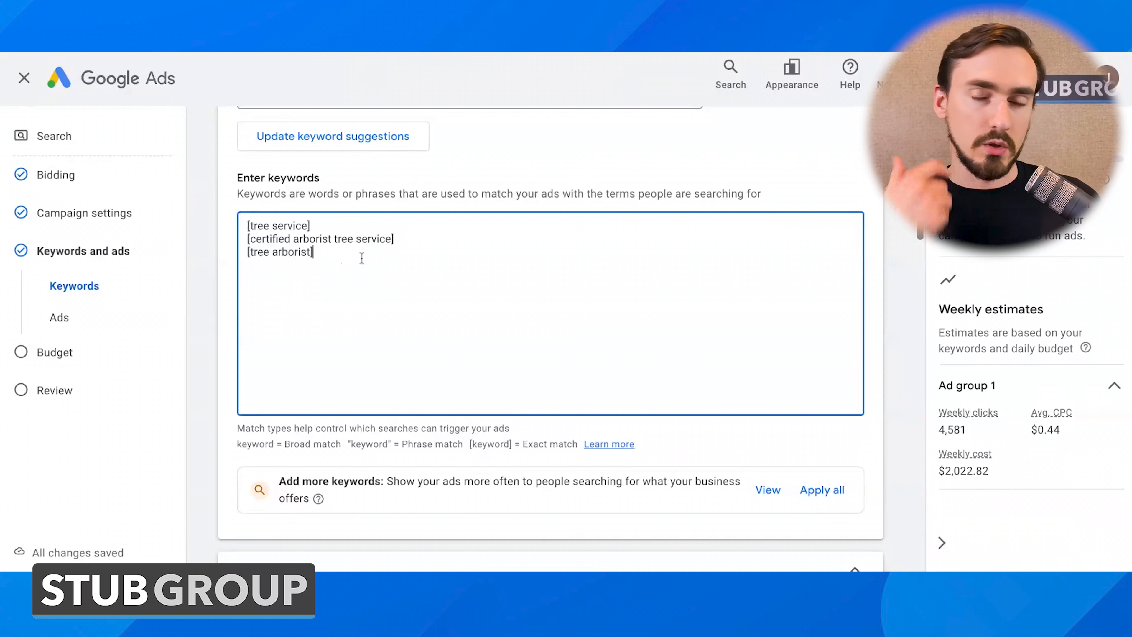
left_click(395, 237)
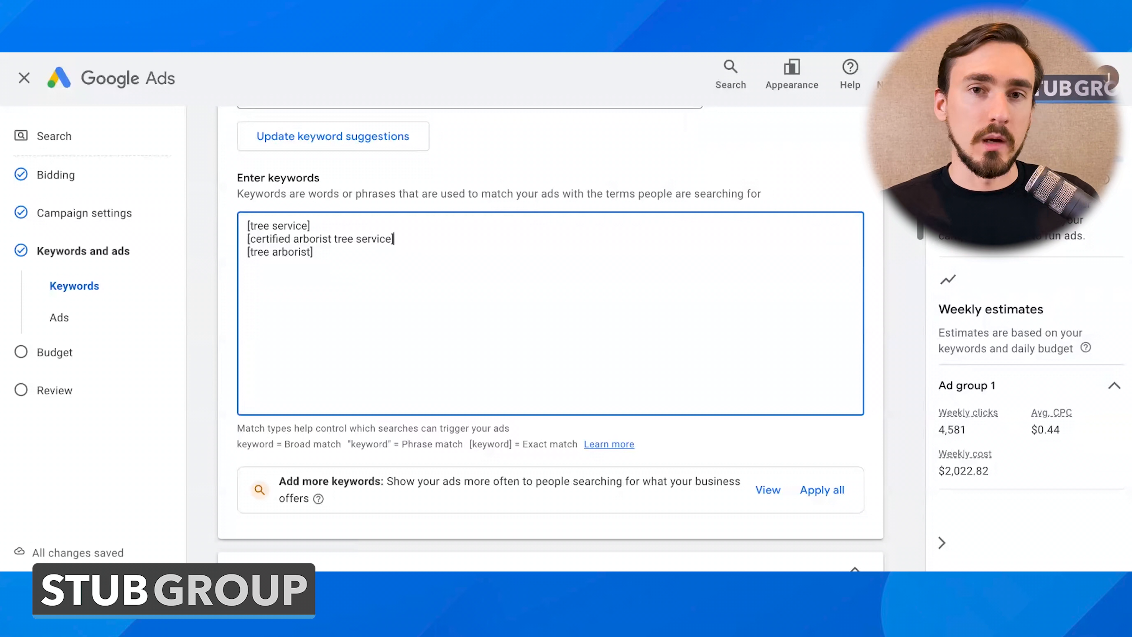
Step: Change the keyword "tree arborist" to phrase match by replacing its square brackets with quotation marks
left_click(377, 266)
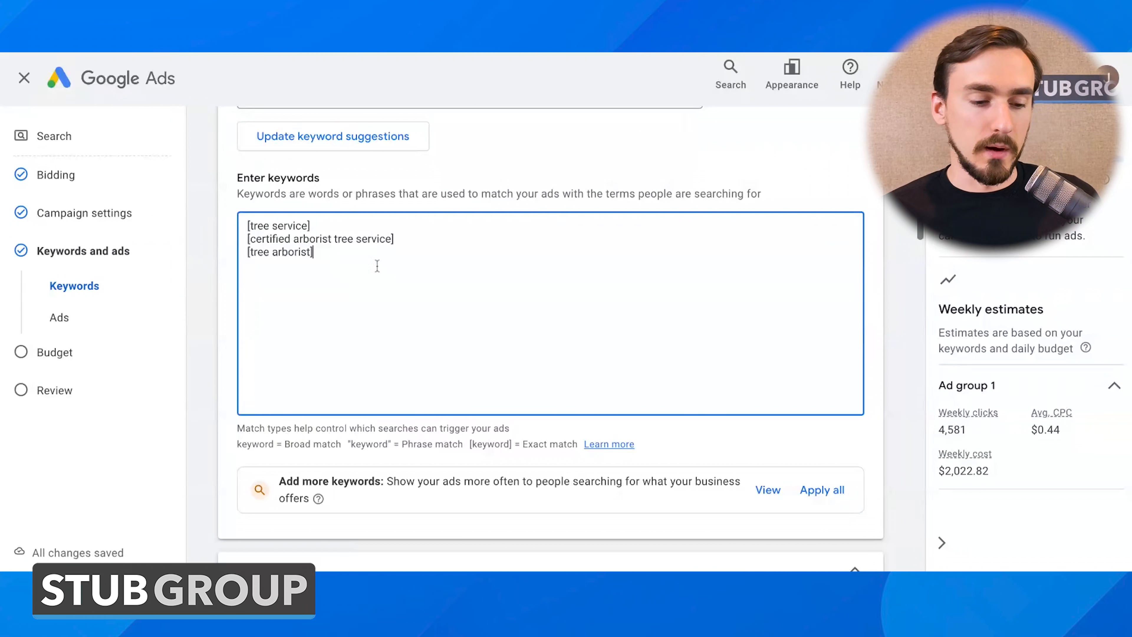
scroll(377, 266, "down", 1)
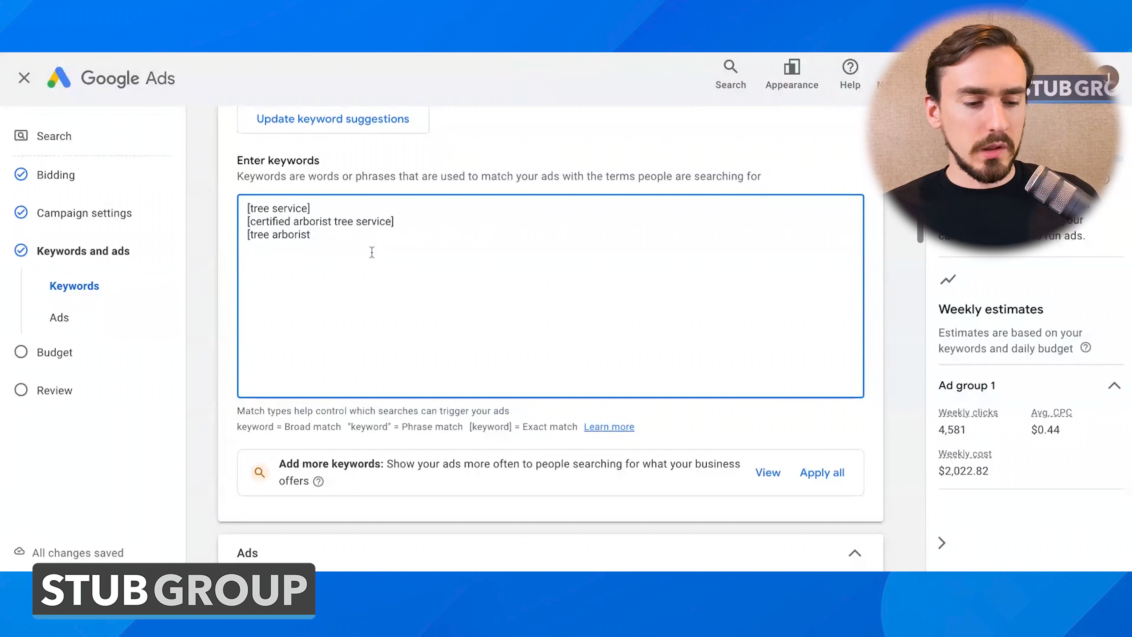
key("alt+Left")
key("alt+Left")
key("BackSpace")
type("\"")
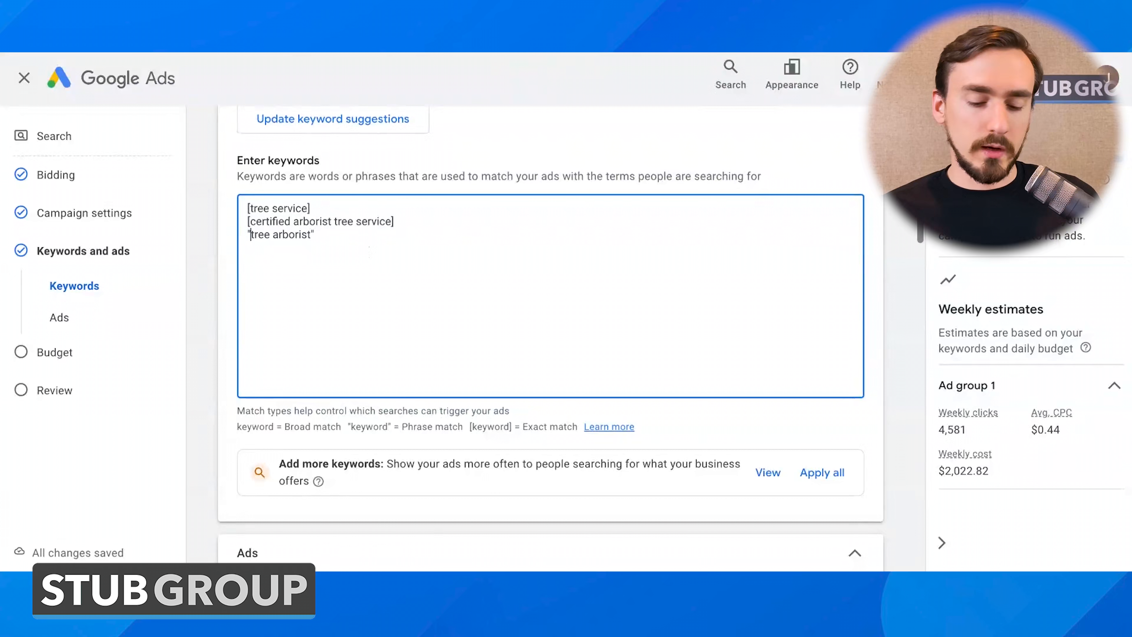
Step: Make the keyword "certified arborist tree service" phrase match by replacing its square brackets with quotation marks
key("Up")
key("Delete")
type("\"")
key("End")
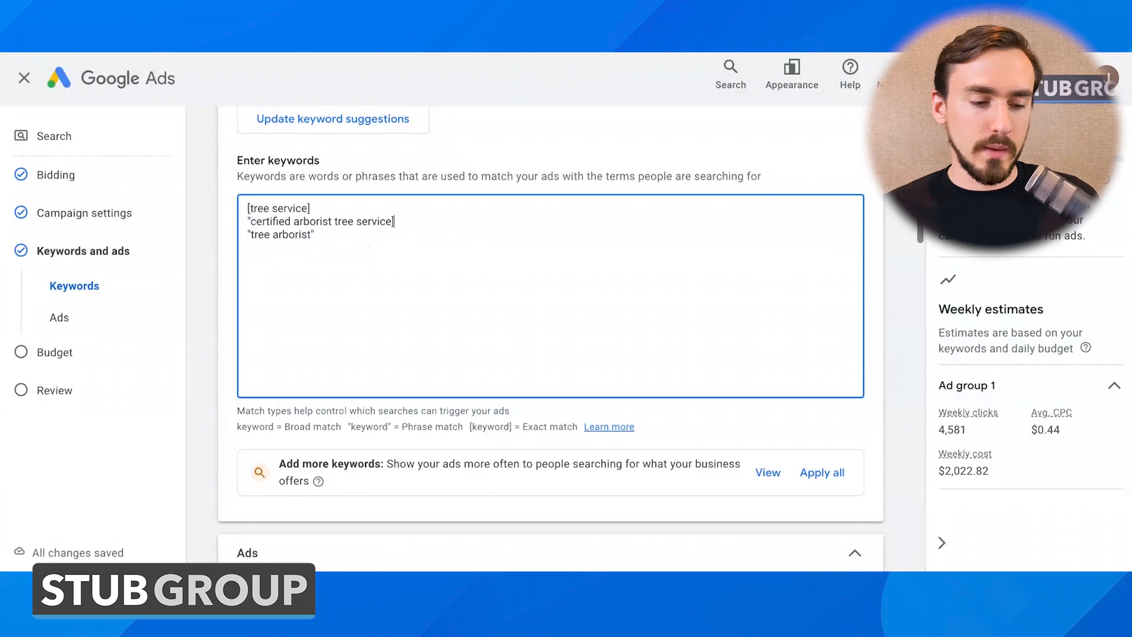
key("BackSpace")
type("\"")
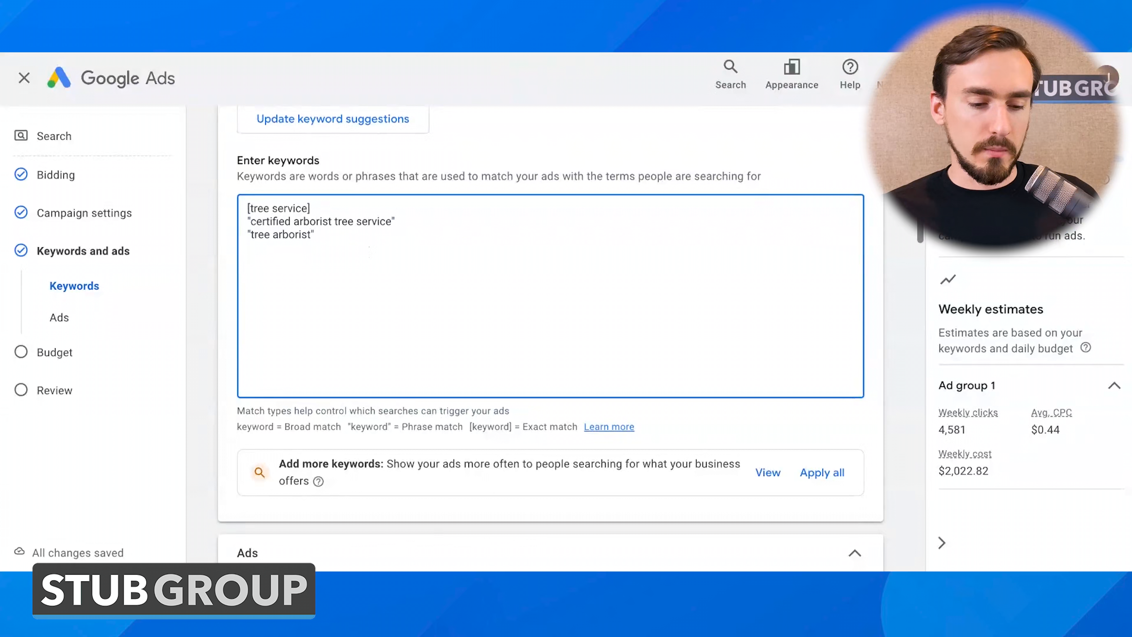
Step: Switch the keyword "tree service" to phrase match by putting quotation marks in place of its square brackets
key("Up")
key("BackSpace")
type("\"")
key("Home")
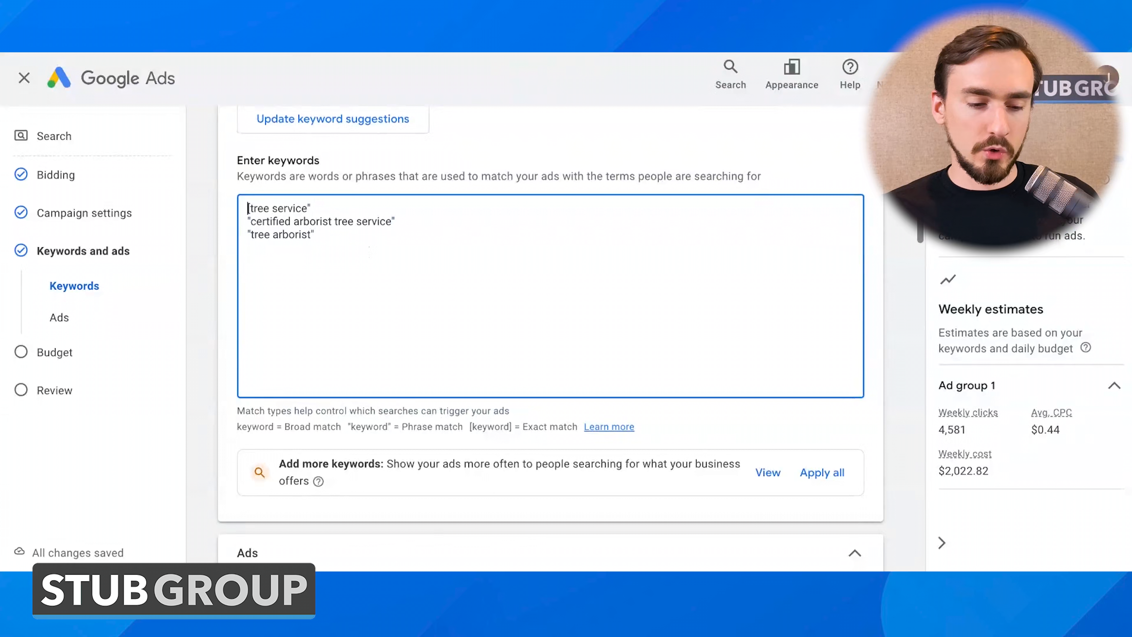
key("Delete")
type("\"")
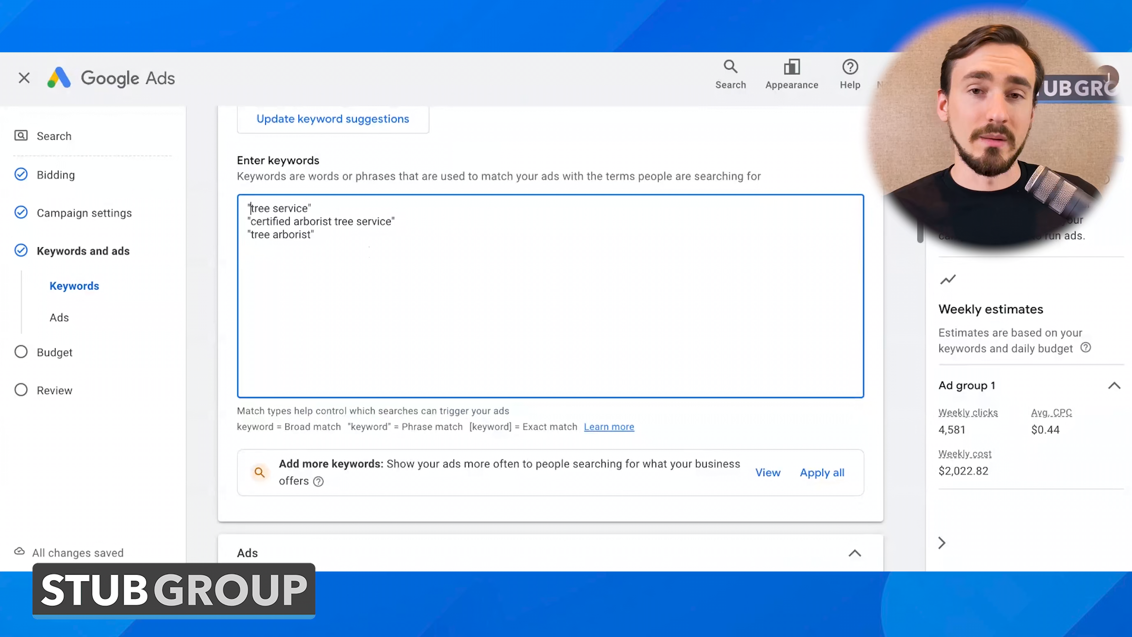
left_click(399, 290)
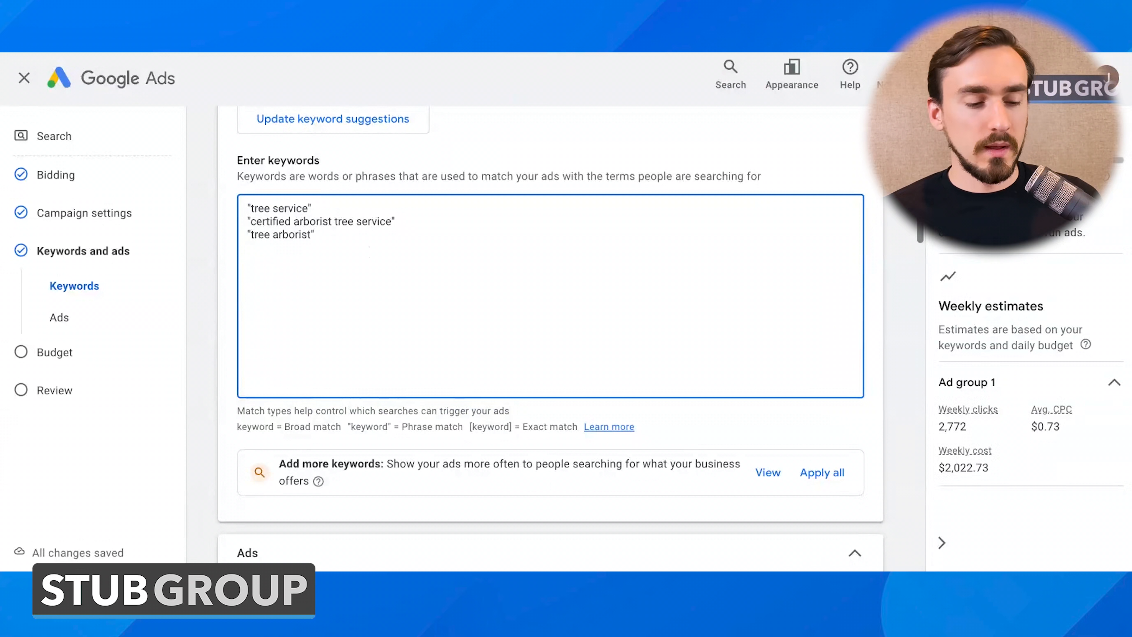
Step: Set the two parts of the ad's display path to "tree" and "arborist"
scroll(550, 334, "down", 1)
scroll(550, 334, "down", 2)
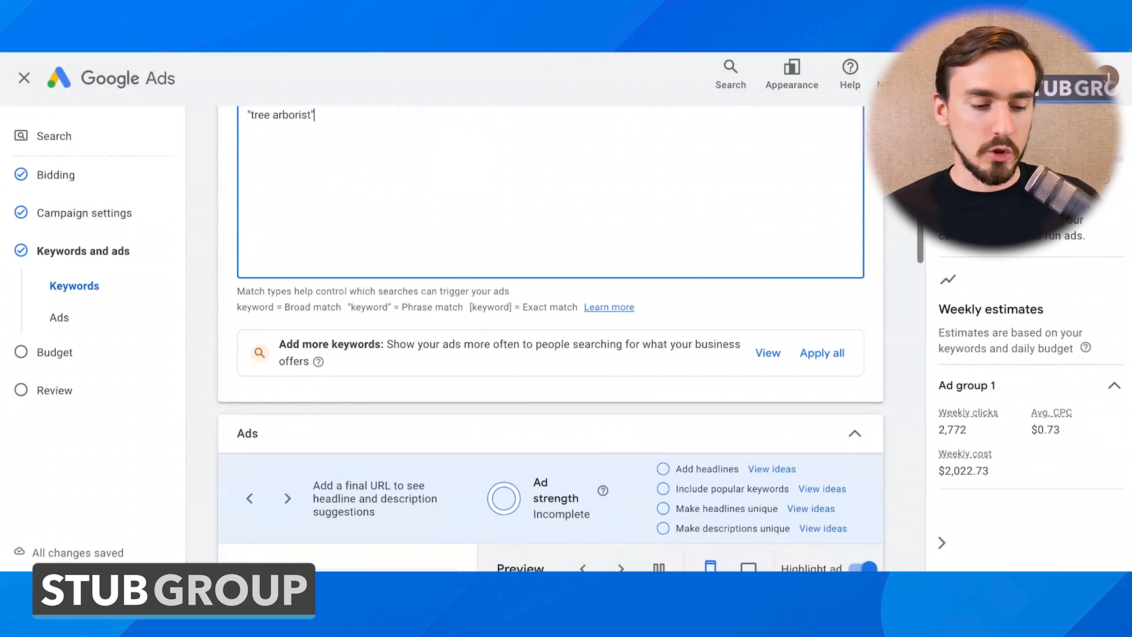
scroll(551, 335, "up", 3)
scroll(551, 335, "down", 5)
scroll(551, 335, "down", 3)
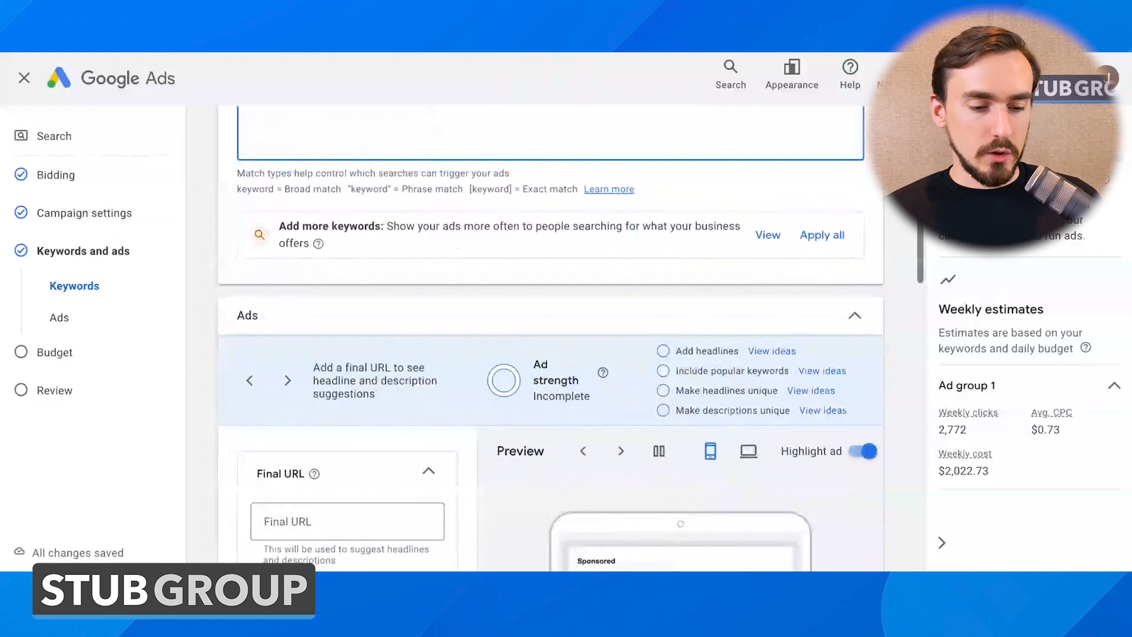
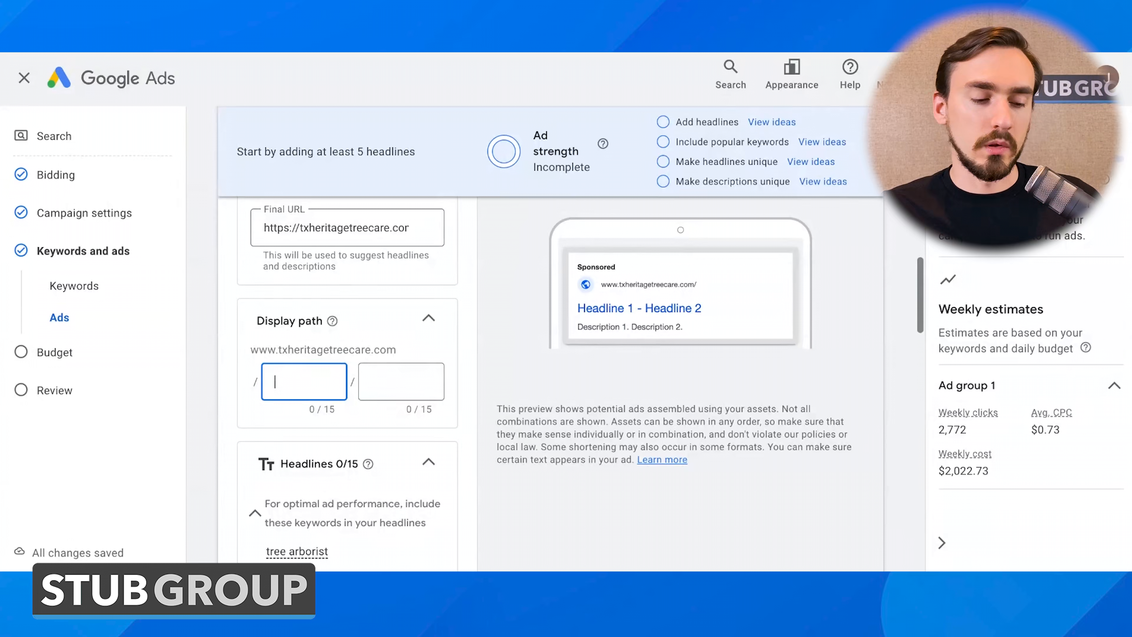
left_click(325, 243)
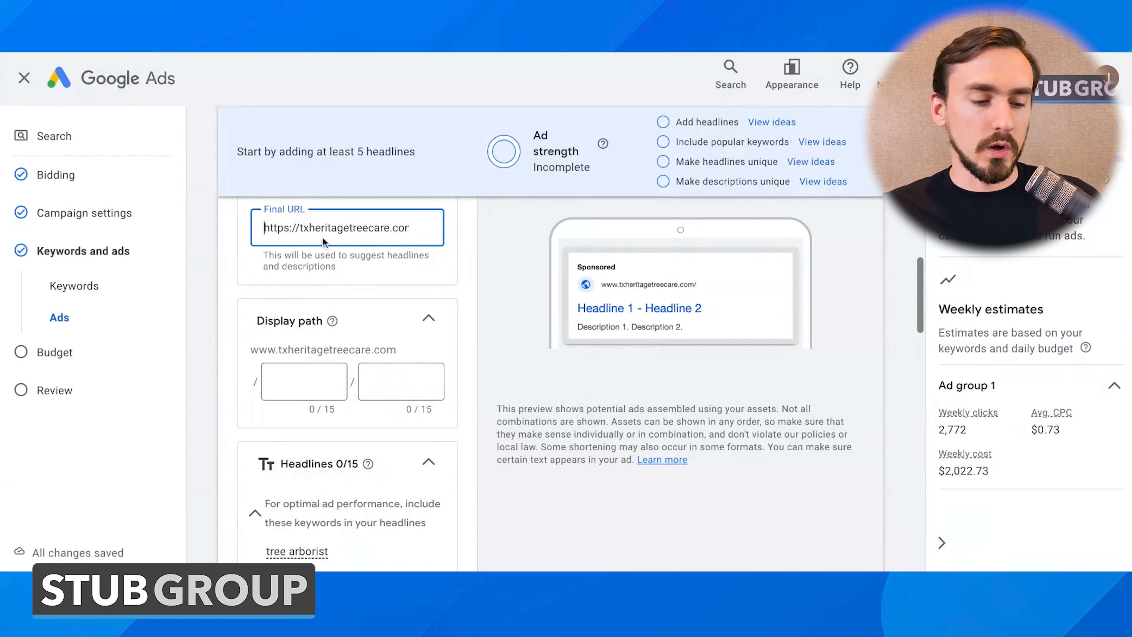
scroll(325, 244, "right", 1)
left_click(295, 382)
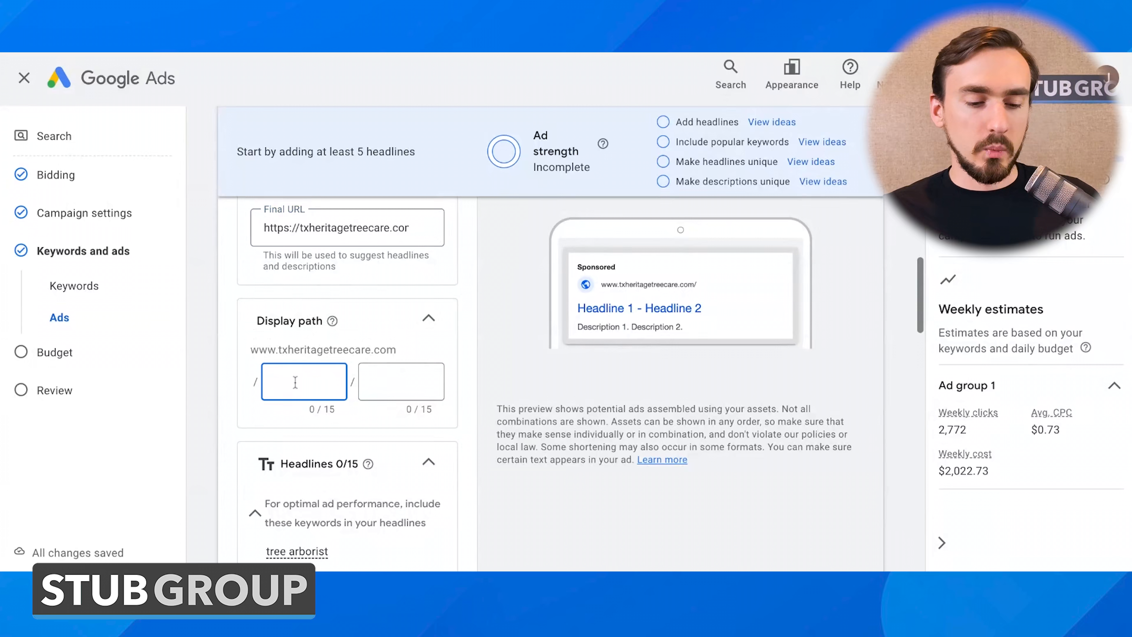
scroll(295, 382, "up", 6)
scroll(295, 382, "down", 6)
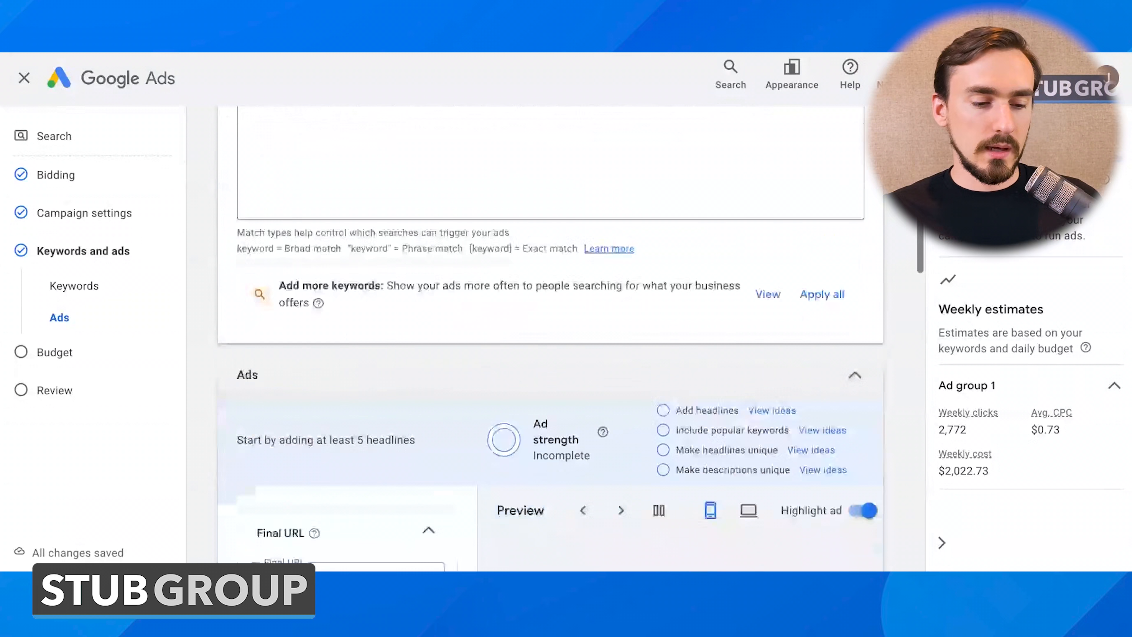
scroll(429, 387, "down", 2)
type("tree")
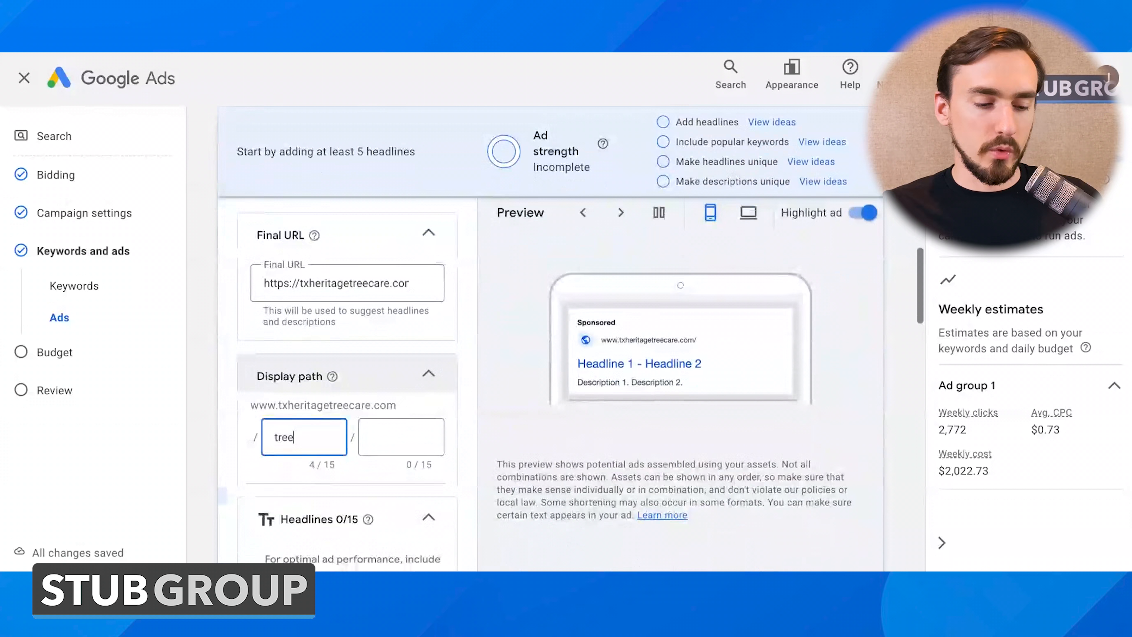
key("Tab")
type("arborist")
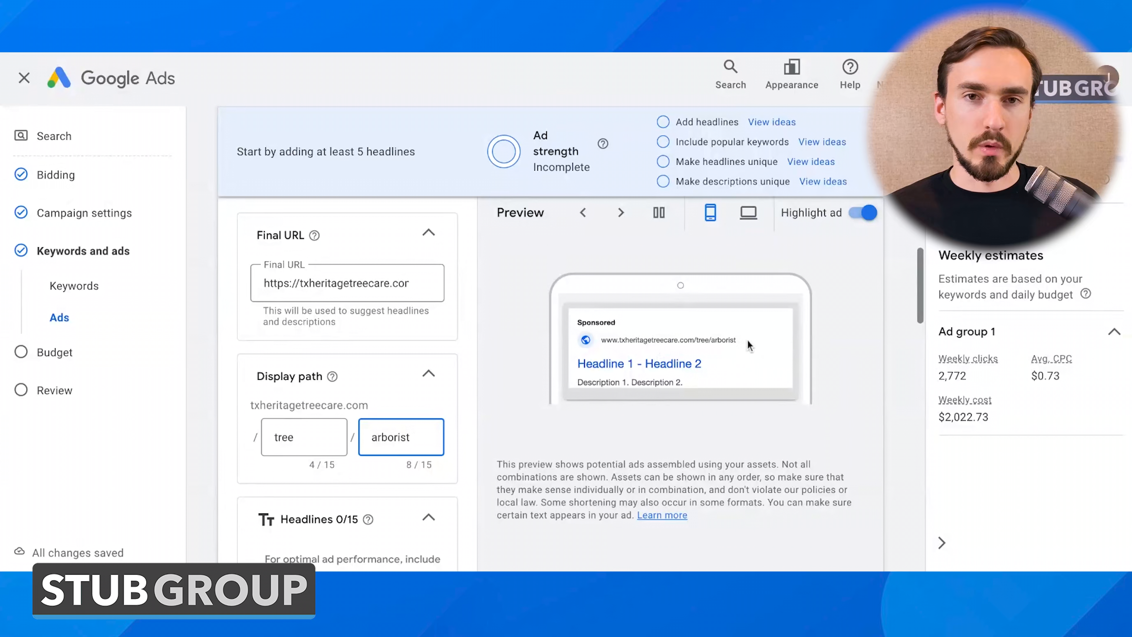
Step: Compare the display URL in the ad preview with the full final URL
left_click(737, 340)
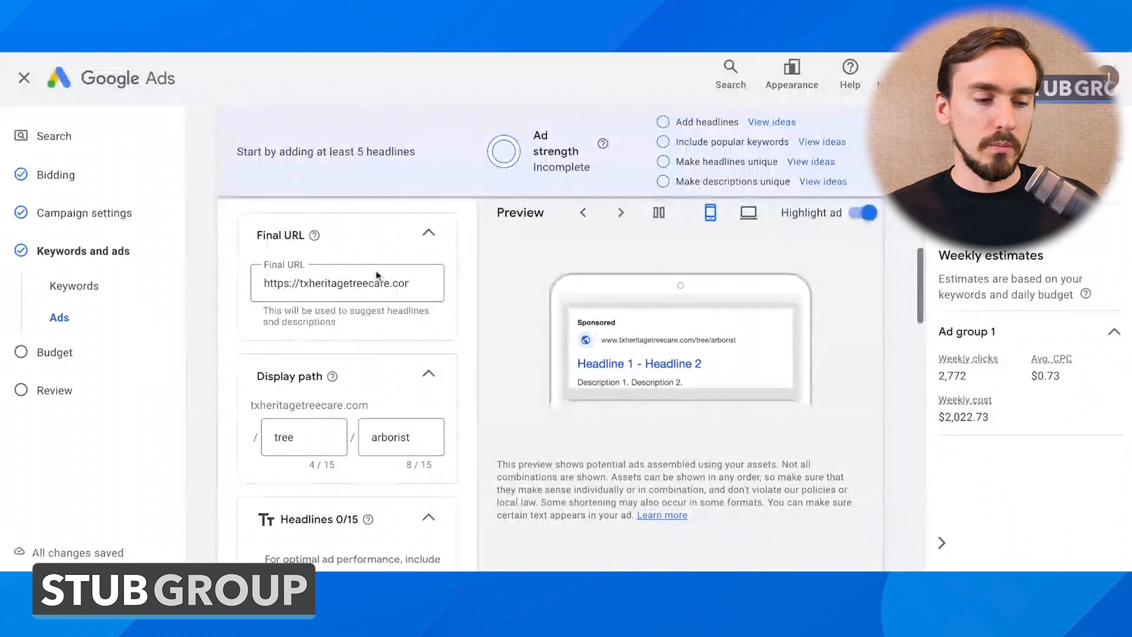
left_click(348, 285)
key("Down")
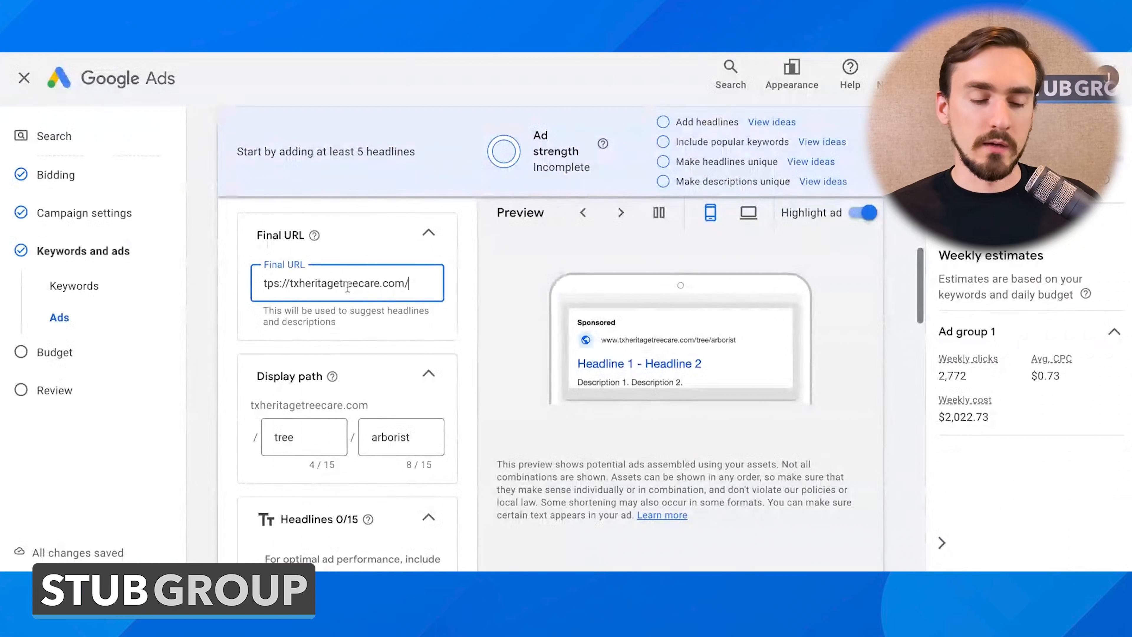
key("Up")
key("Down")
scroll(368, 284, "down", 1)
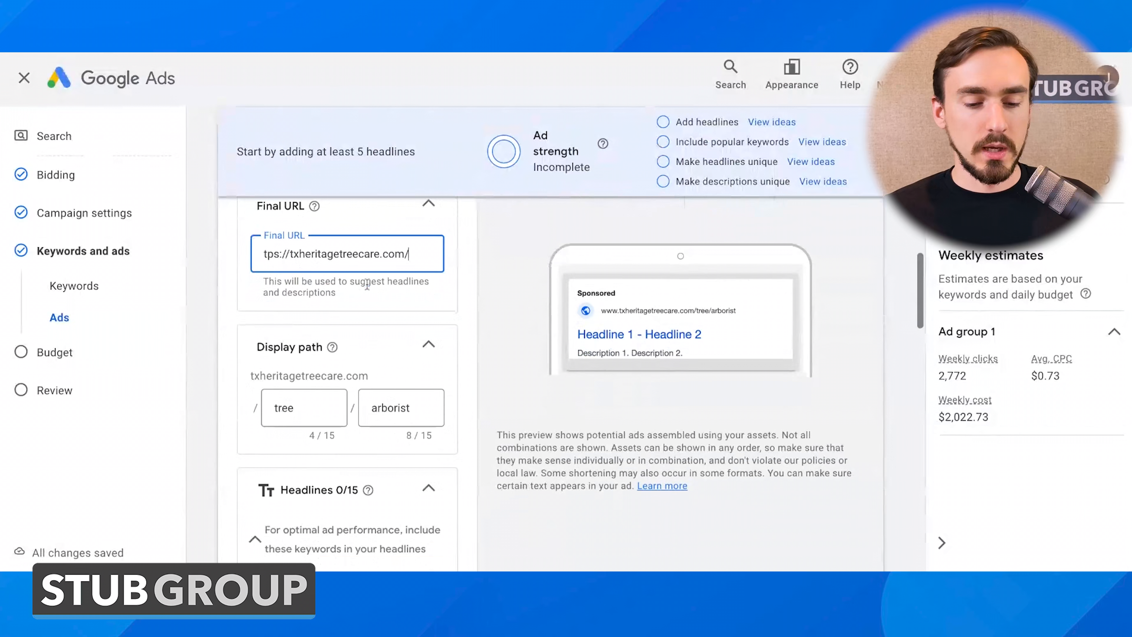
scroll(368, 284, "down", 2)
scroll(367, 285, "down", 5)
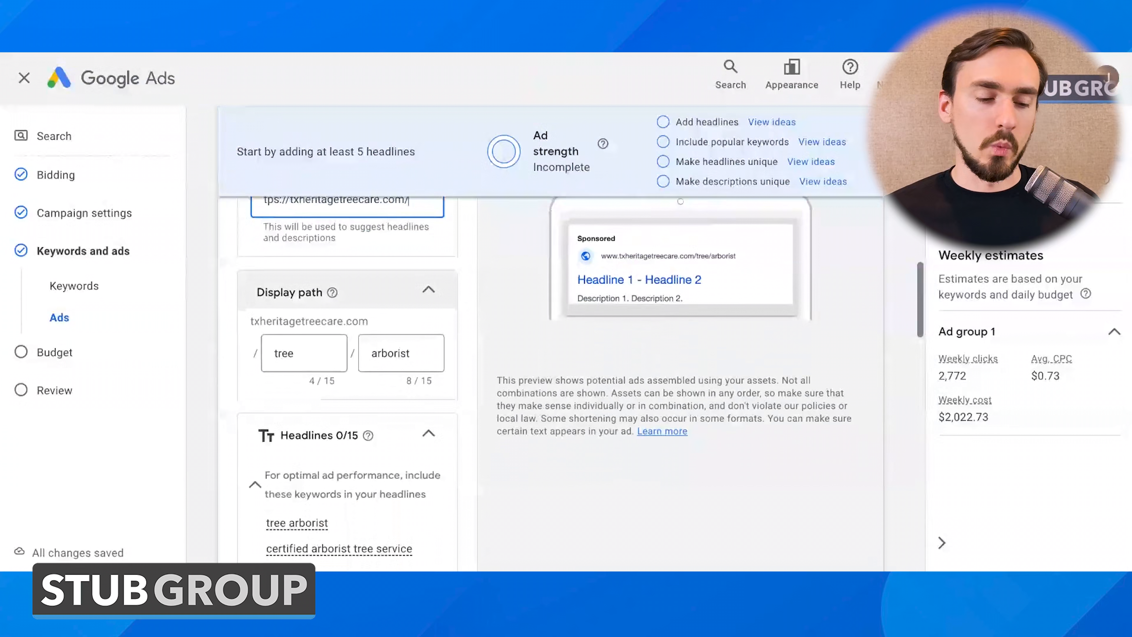
scroll(368, 284, "up", 2)
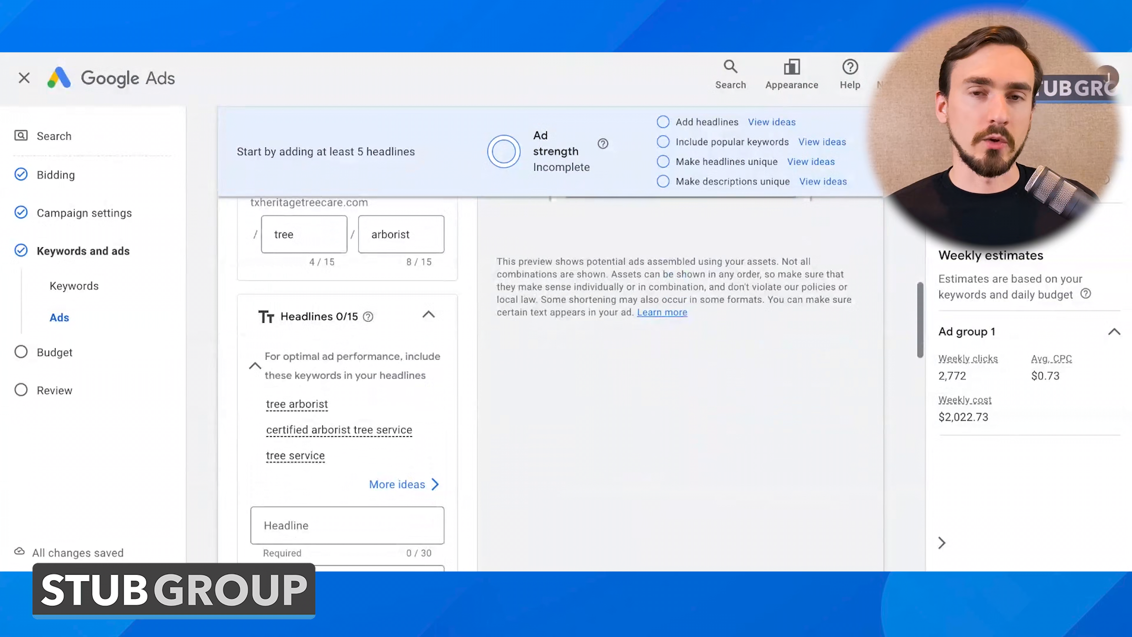
Step: Look through the ad's display path, headline, description and business name sections, including the suggested headlines
left_click(320, 241)
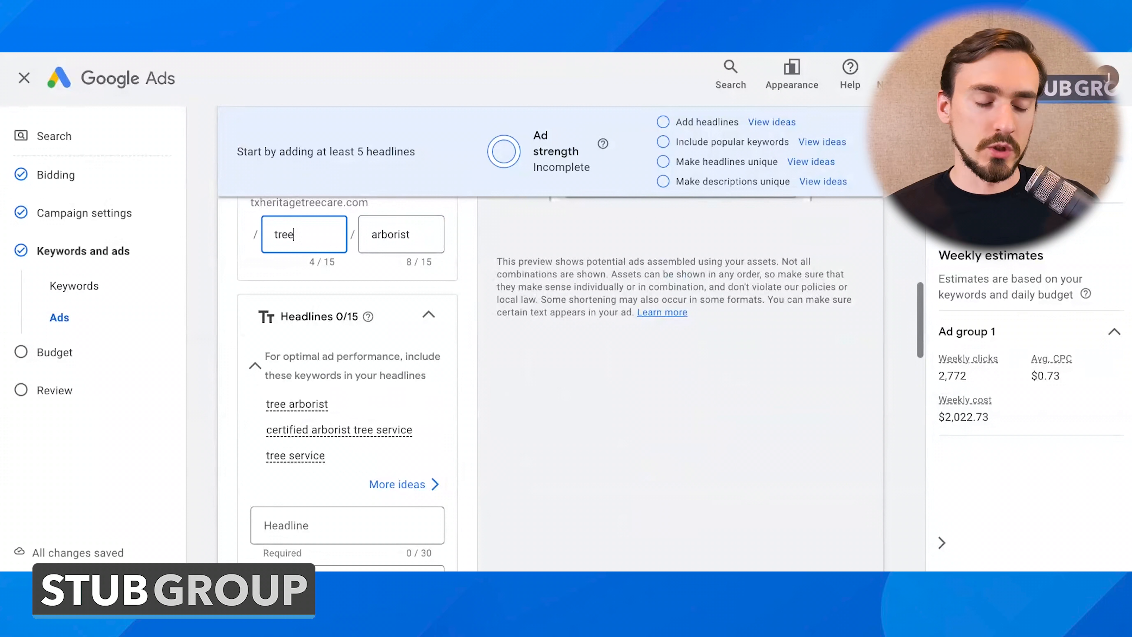
scroll(388, 245, "down", 1)
scroll(392, 247, "down", 6)
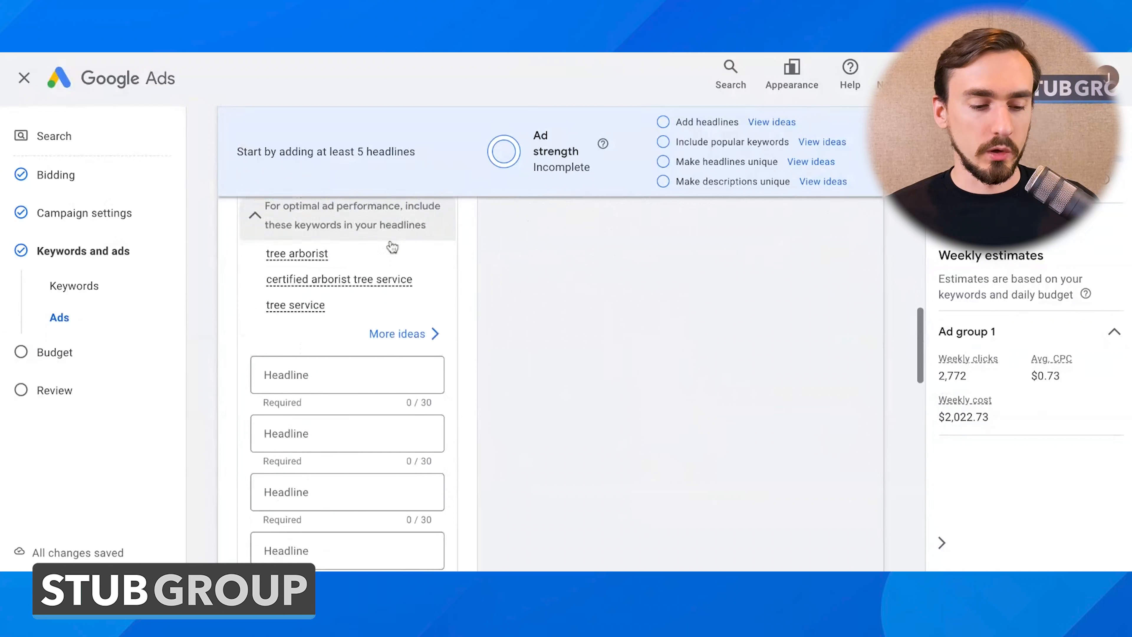
scroll(346, 342, "down", 2)
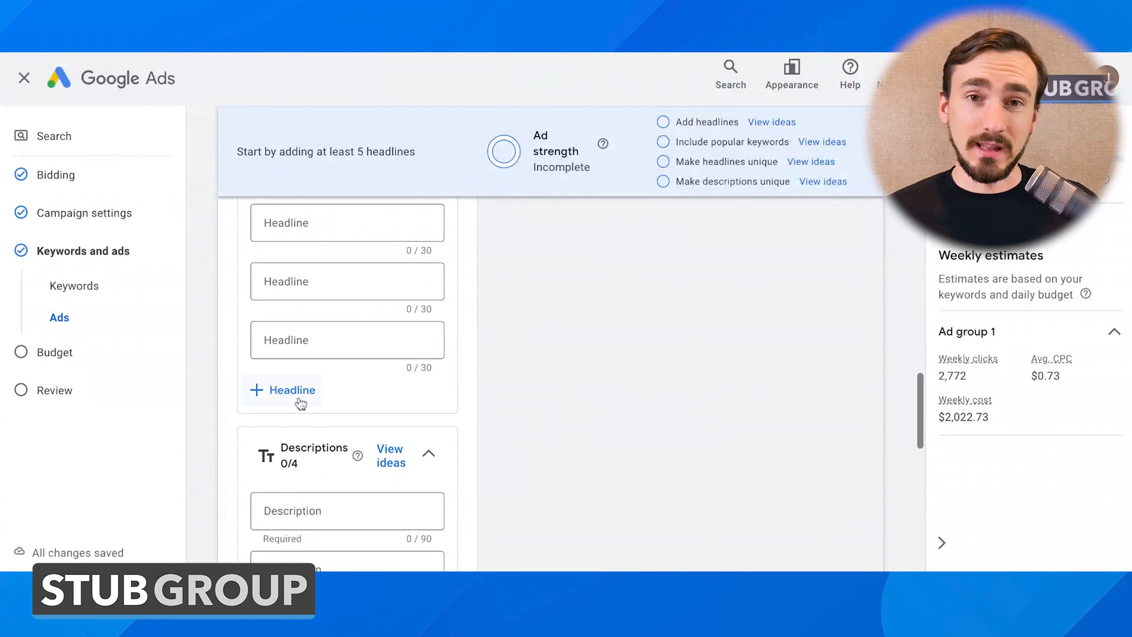
scroll(301, 403, "up", 7)
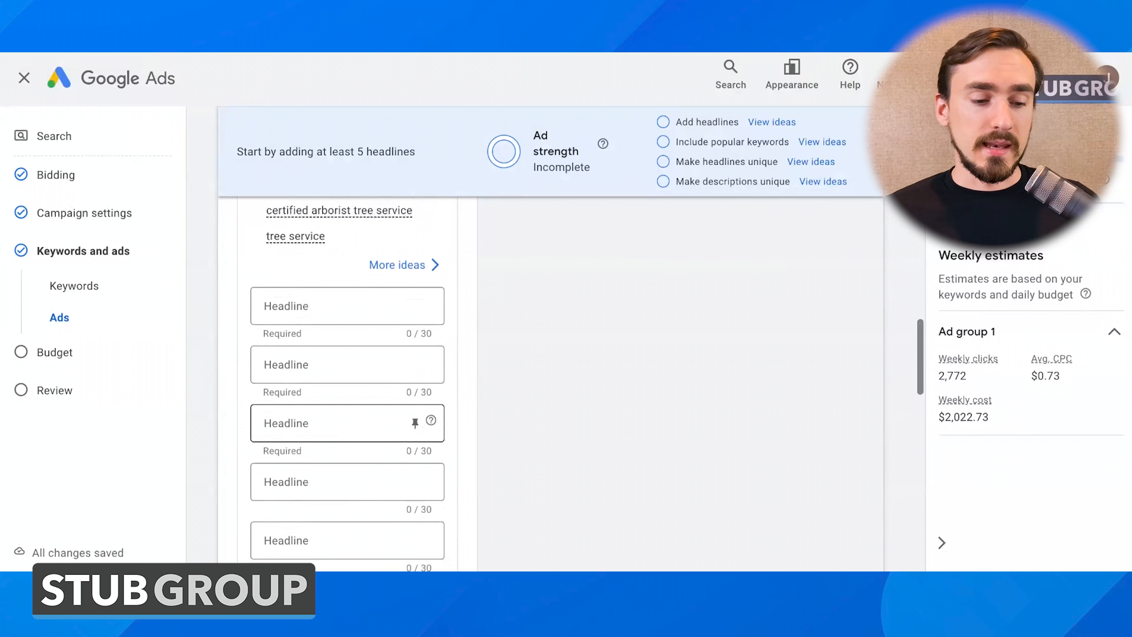
scroll(347, 384, "up", 4)
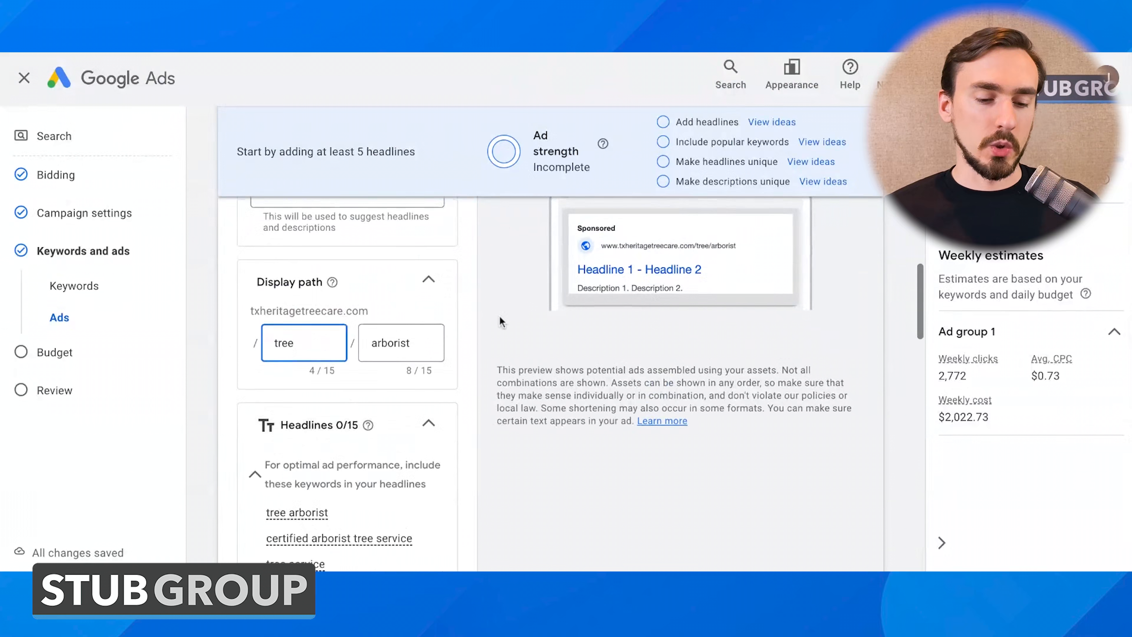
scroll(499, 315, "down", 10)
scroll(499, 315, "up", 4)
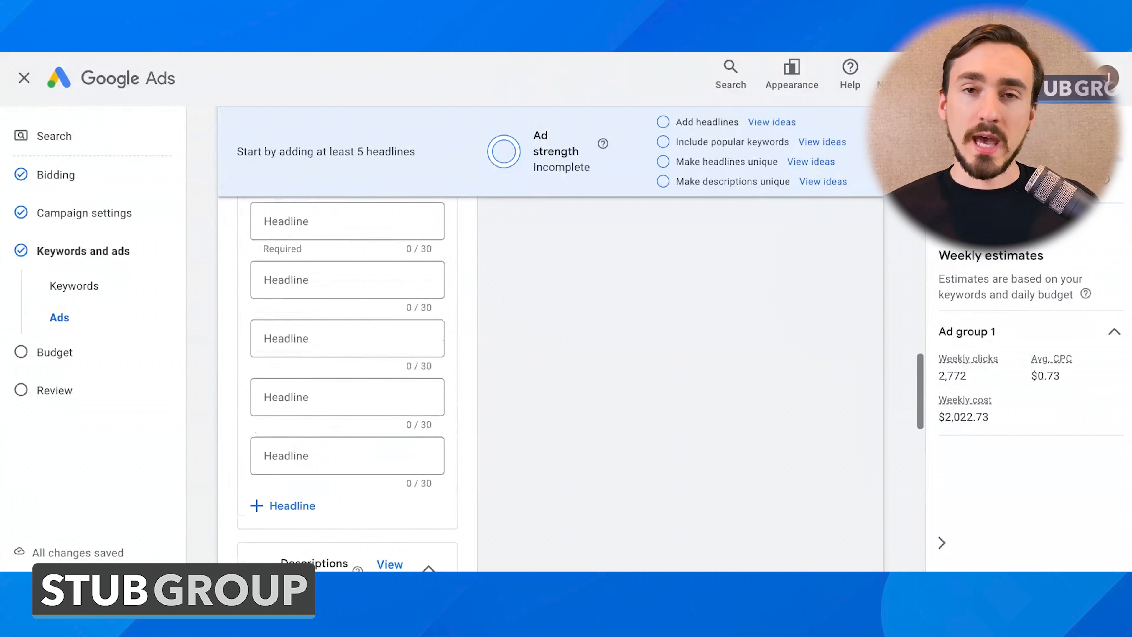
left_click(330, 268)
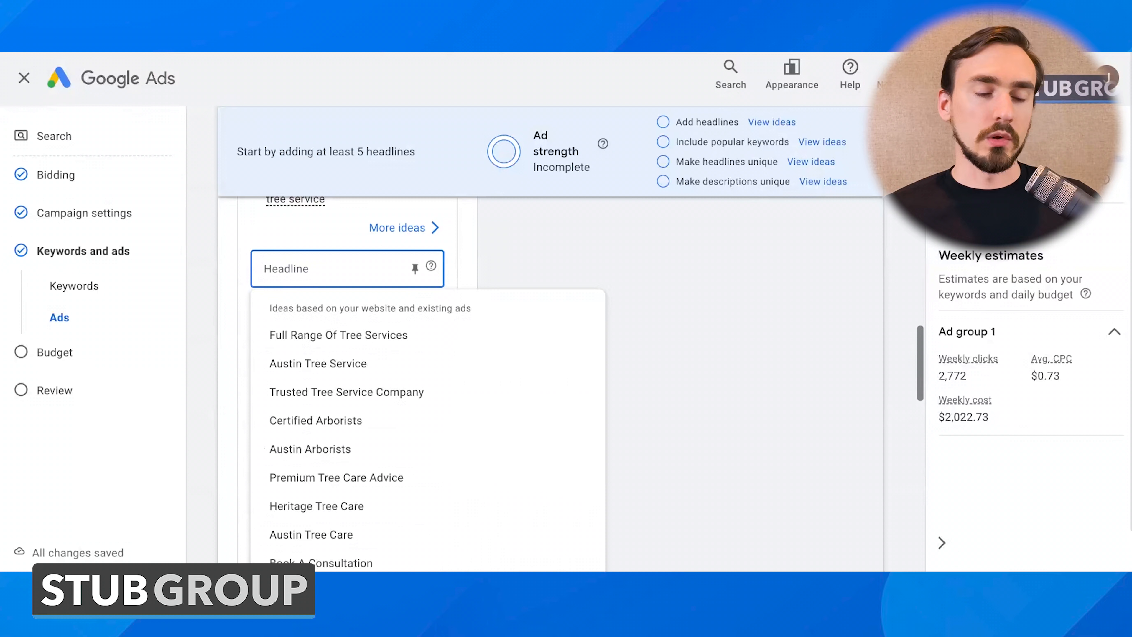
left_click(546, 253)
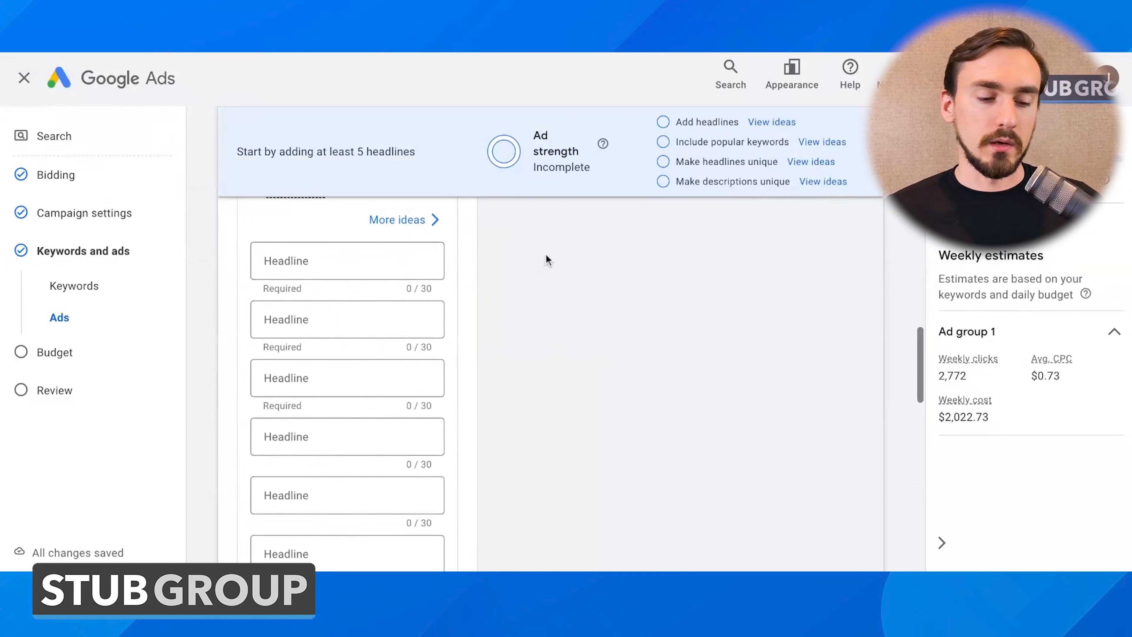
scroll(545, 253, "down", 10)
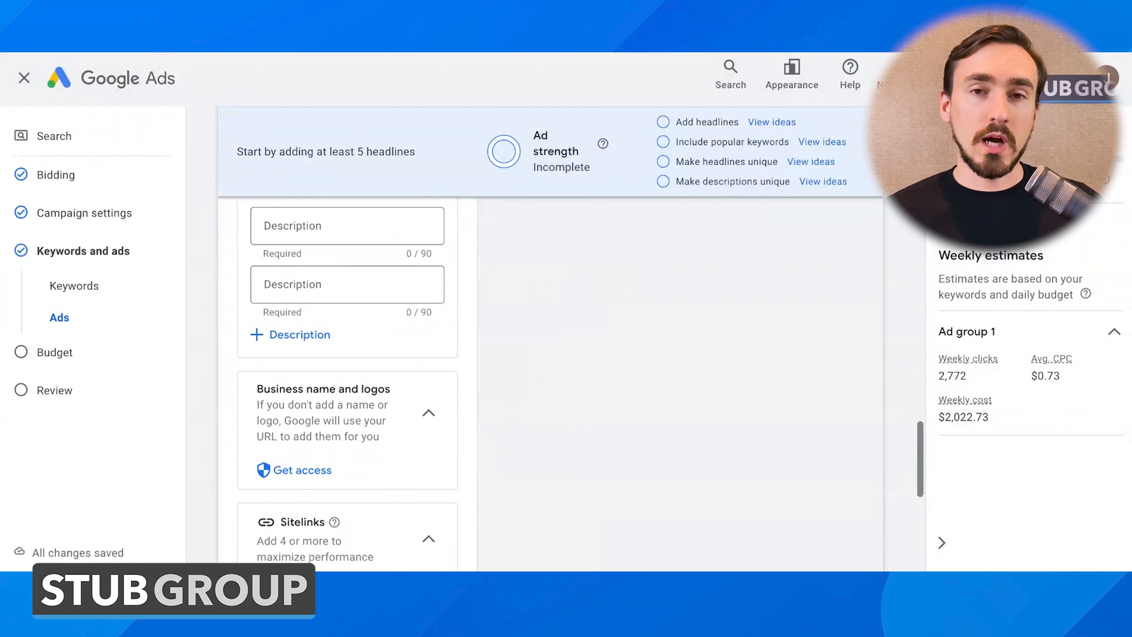
scroll(456, 368, "up", 10)
scroll(357, 268, "down", 3)
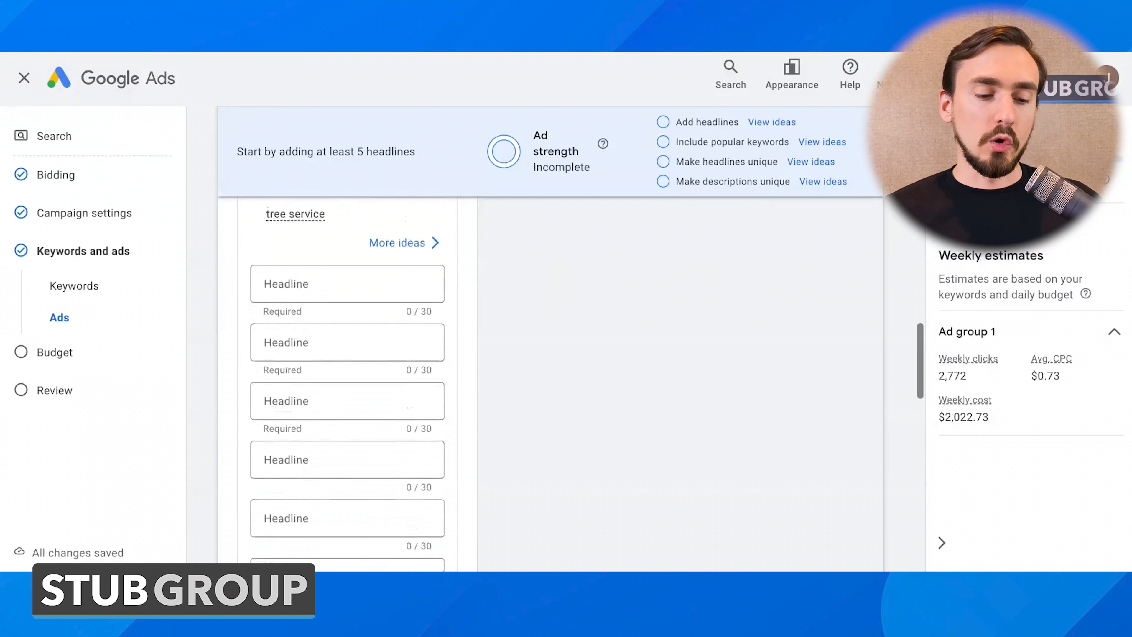
Step: Fill the first three headlines with the suggestions "Full Range Of Tree Services", "Austin Tree Service" and "Trusted Tree Service Company"
left_click(358, 263)
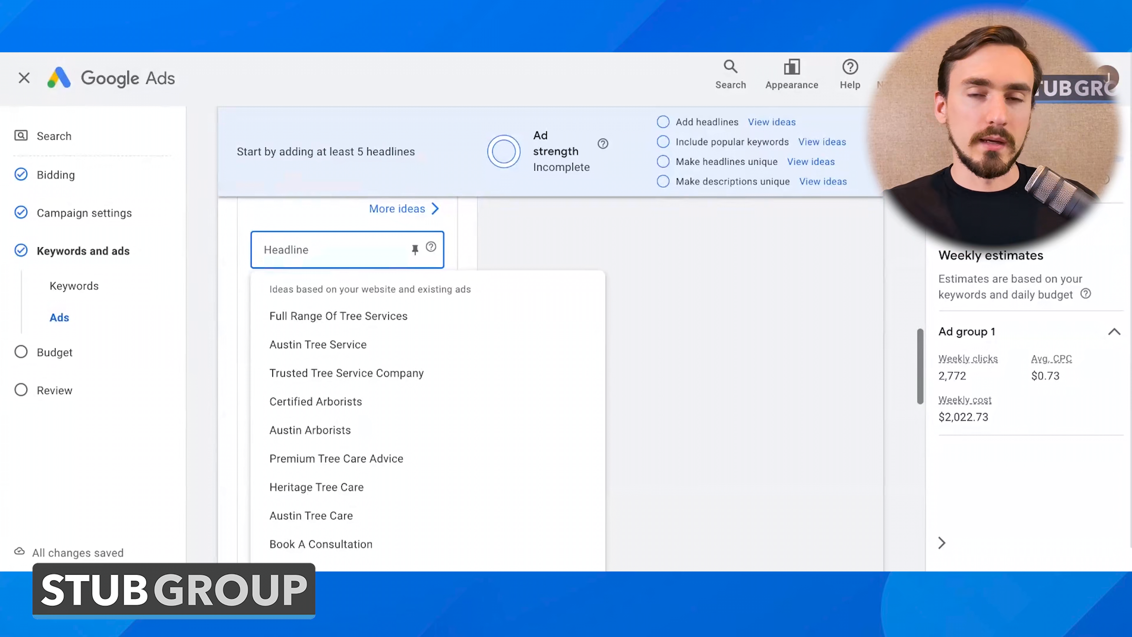
key("Escape")
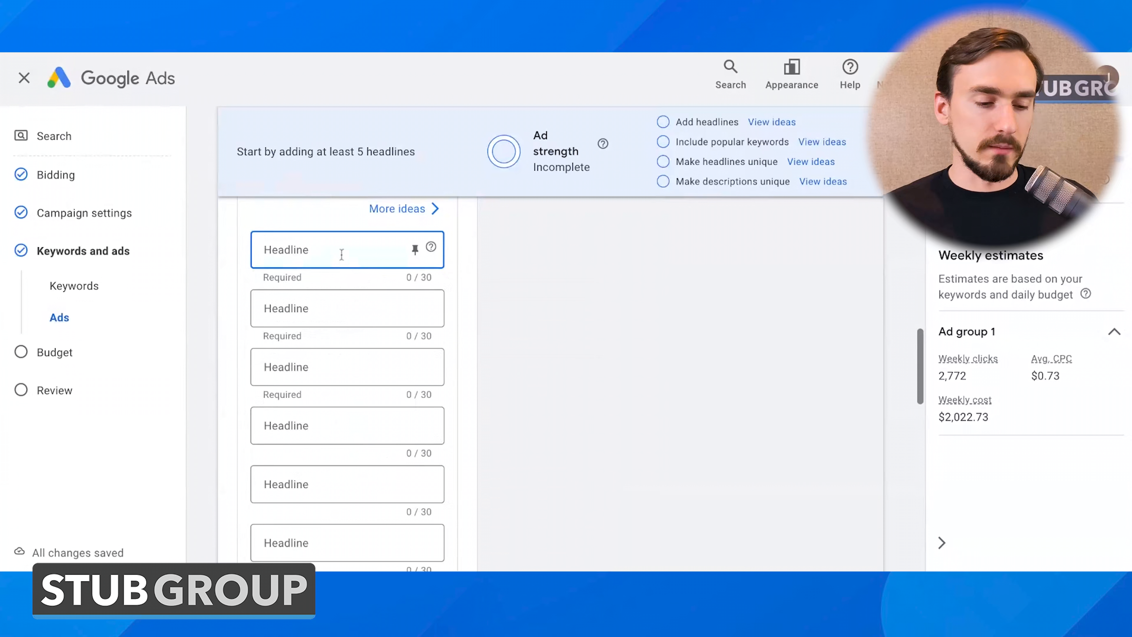
left_click(327, 254)
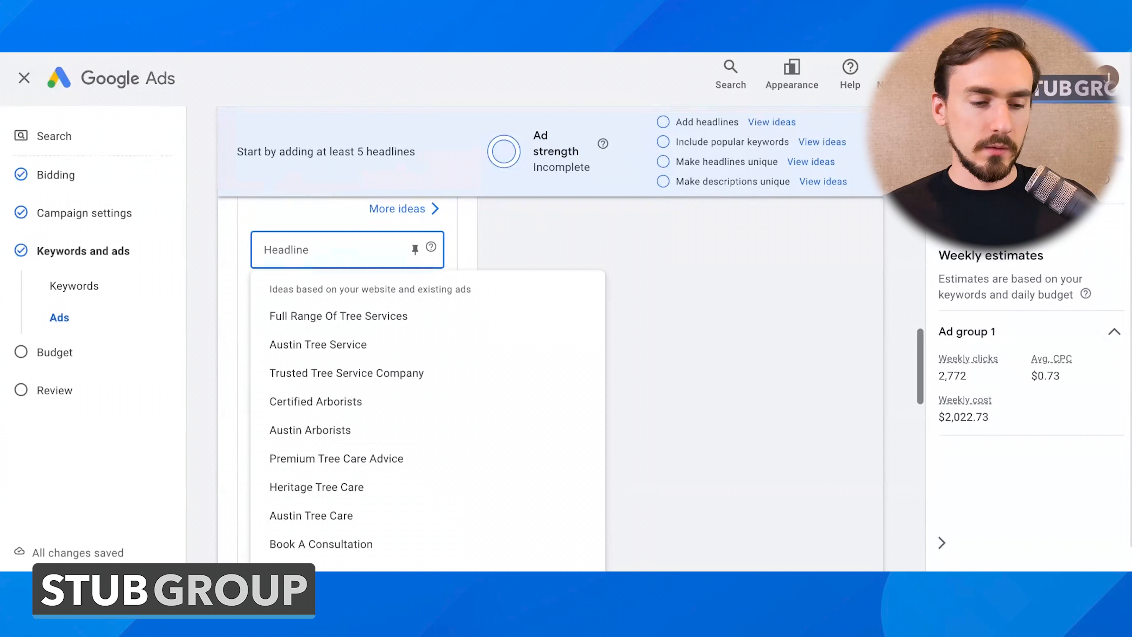
scroll(338, 256, "up", 7)
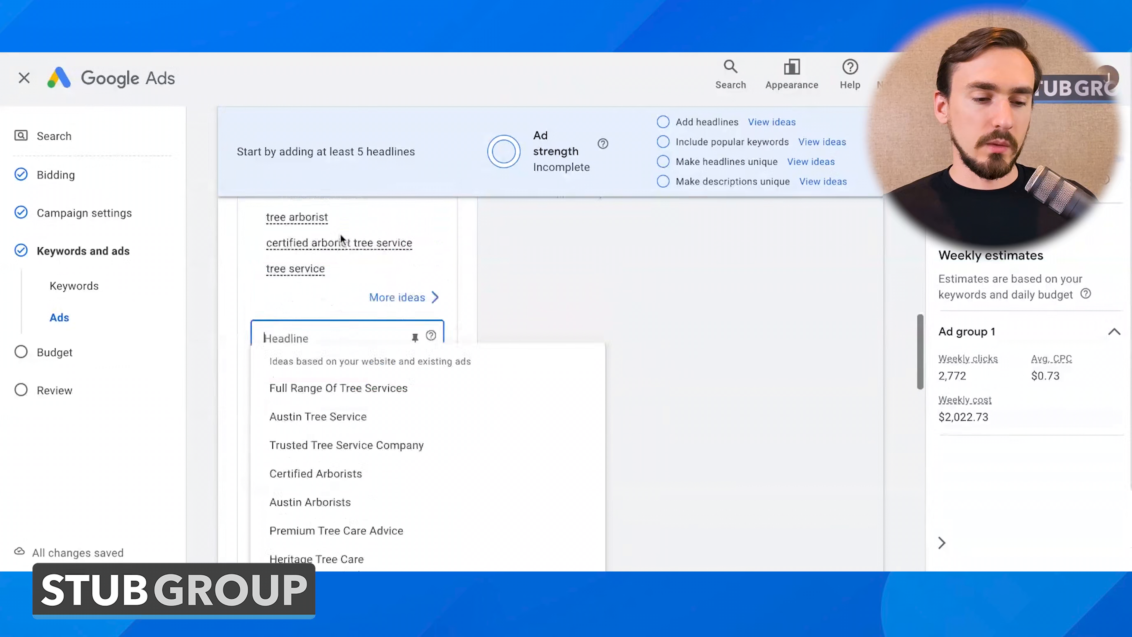
scroll(339, 258, "down", 6)
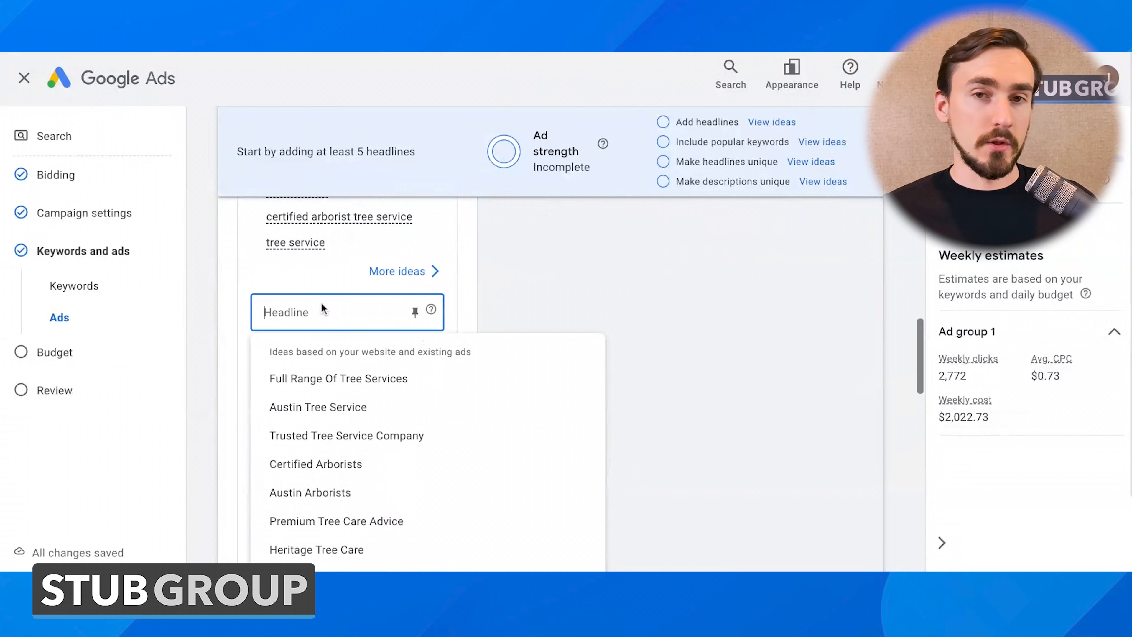
scroll(321, 302, "down", 1)
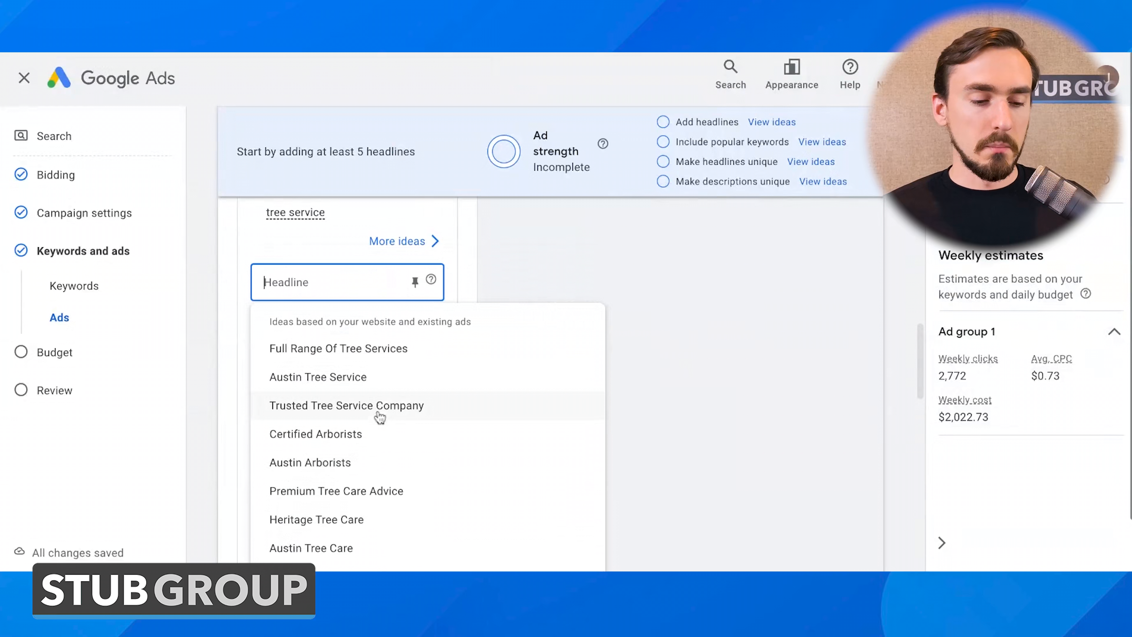
left_click(374, 360)
left_click(357, 341)
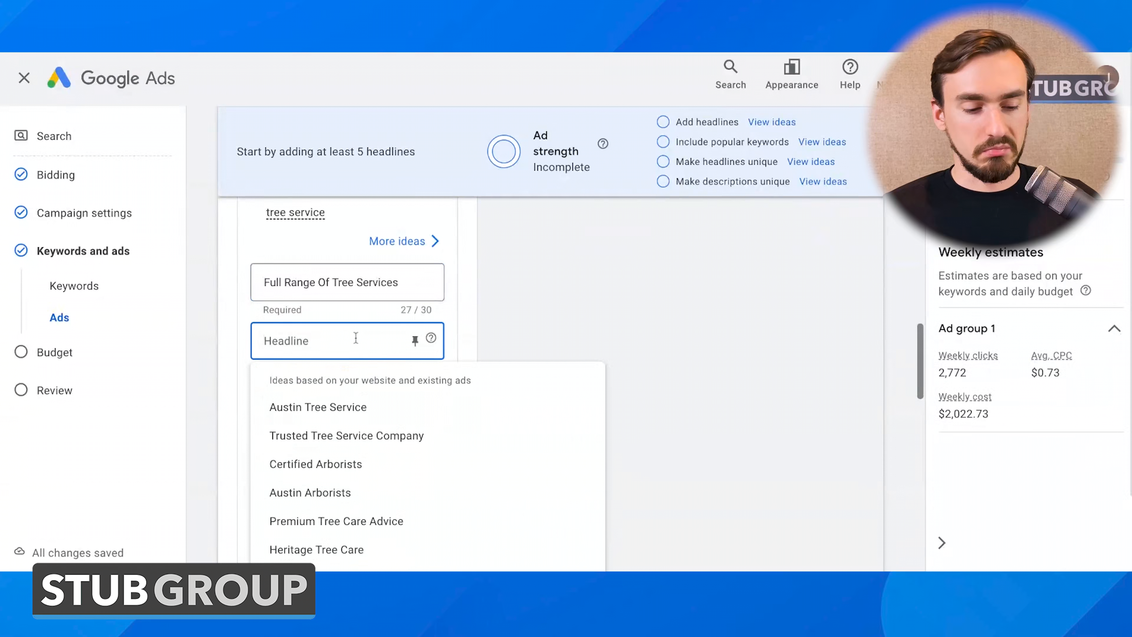
left_click(356, 413)
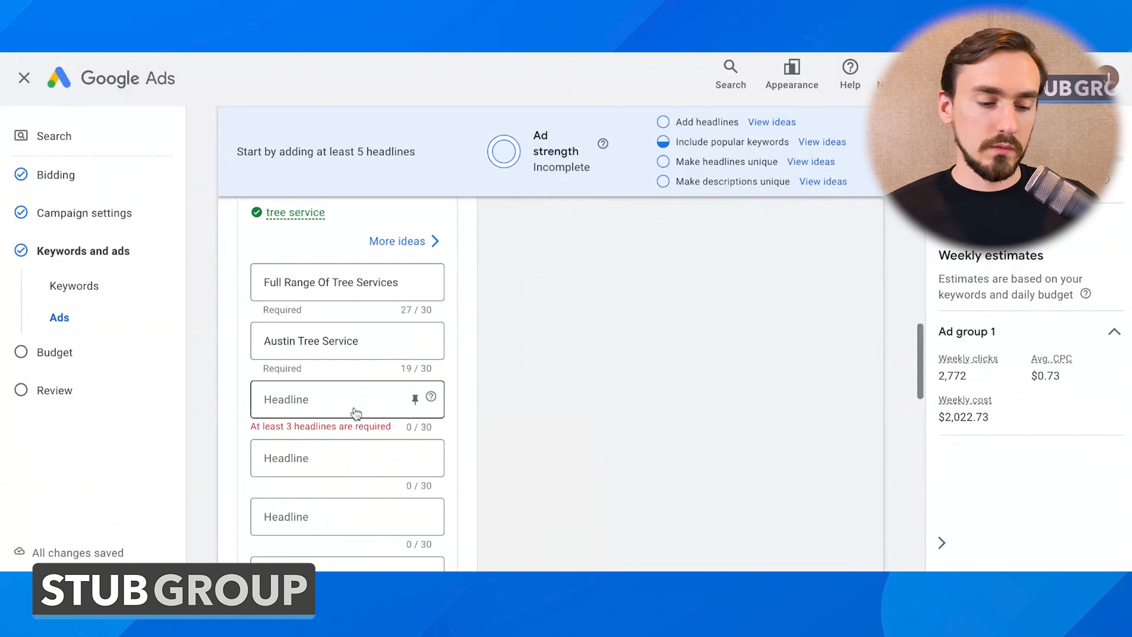
left_click(327, 399)
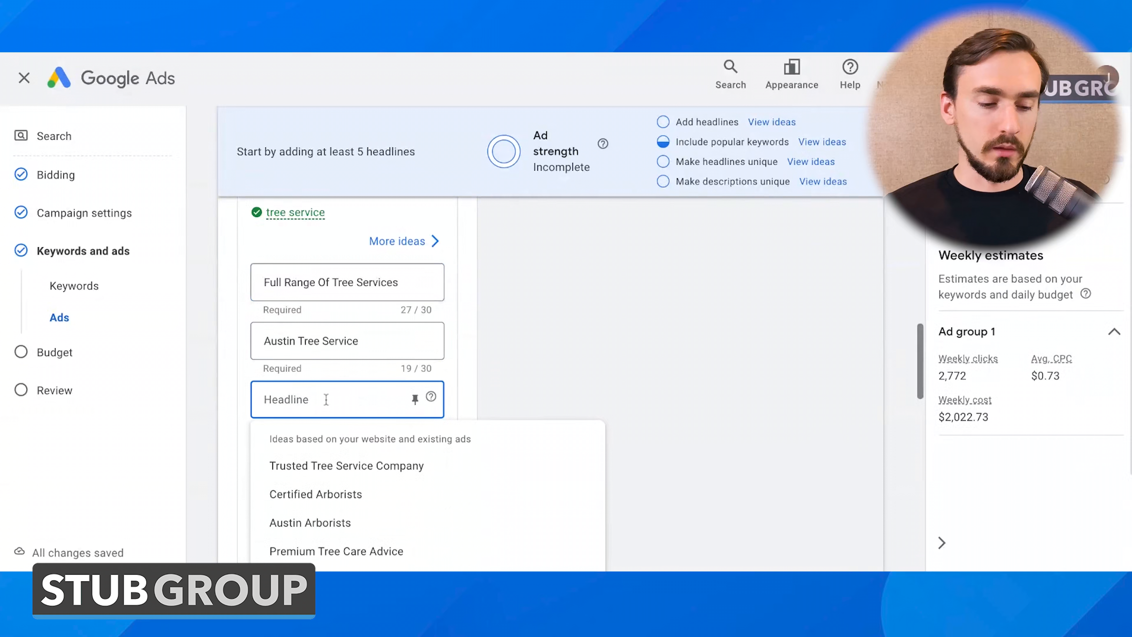
left_click(330, 466)
Step: Use the suggestions "Certified Arborists" and "Premium Tree Care Advice" as the fourth and fifth headlines
left_click(336, 458)
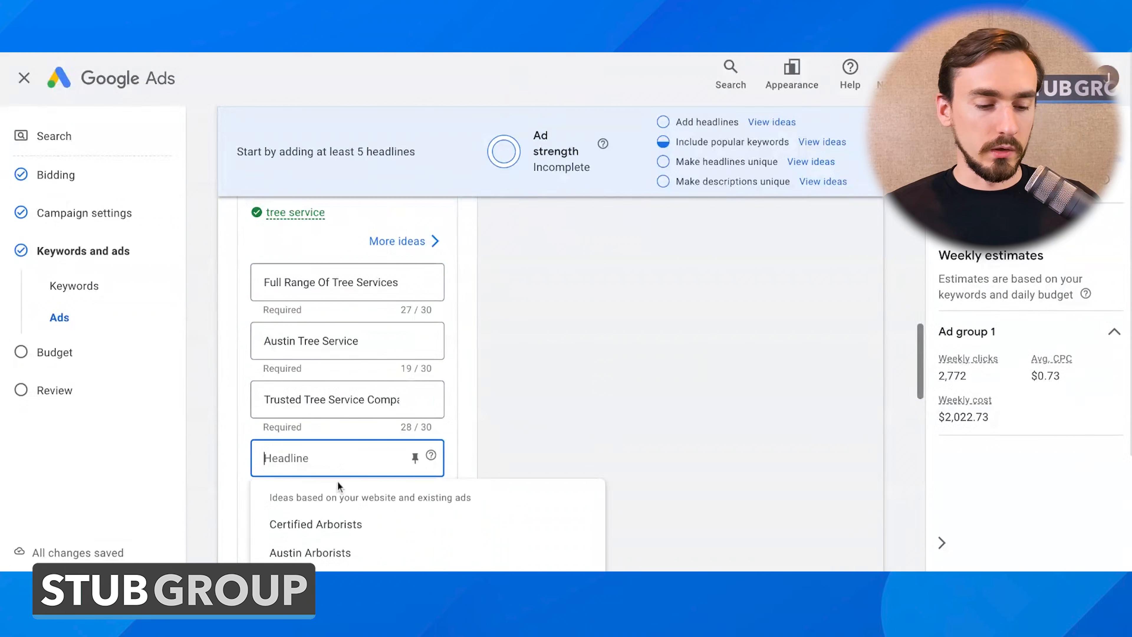
left_click(330, 526)
scroll(330, 526, "down", 2)
left_click(350, 447)
left_click(340, 464)
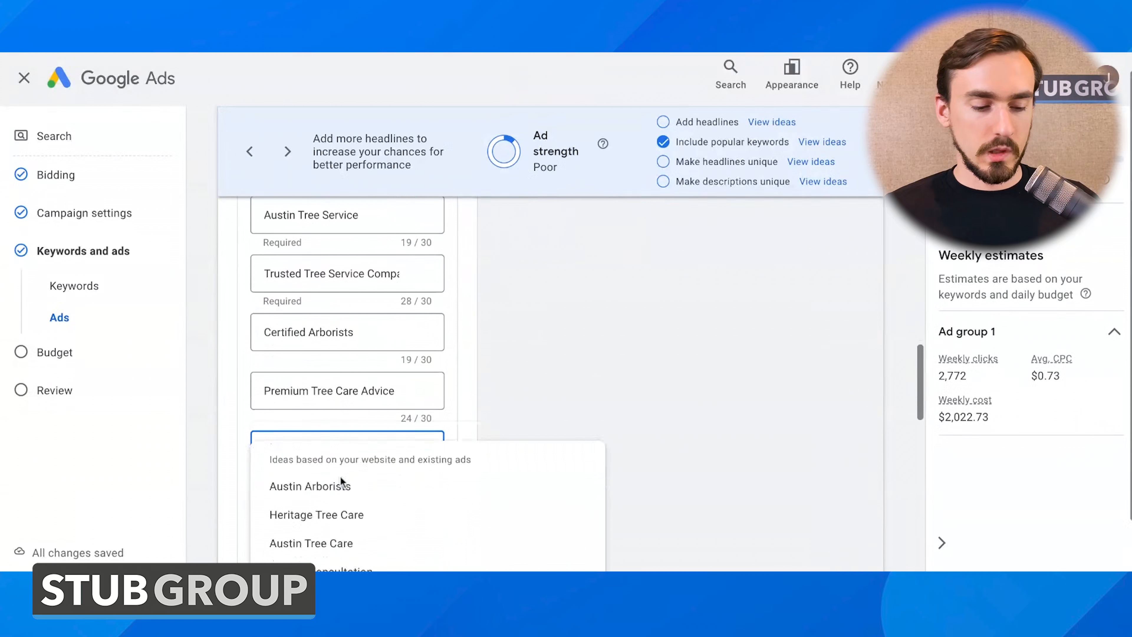
Step: Write "Save 10% On Your First Trim" as the sixth headline
scroll(356, 358, "down", 2)
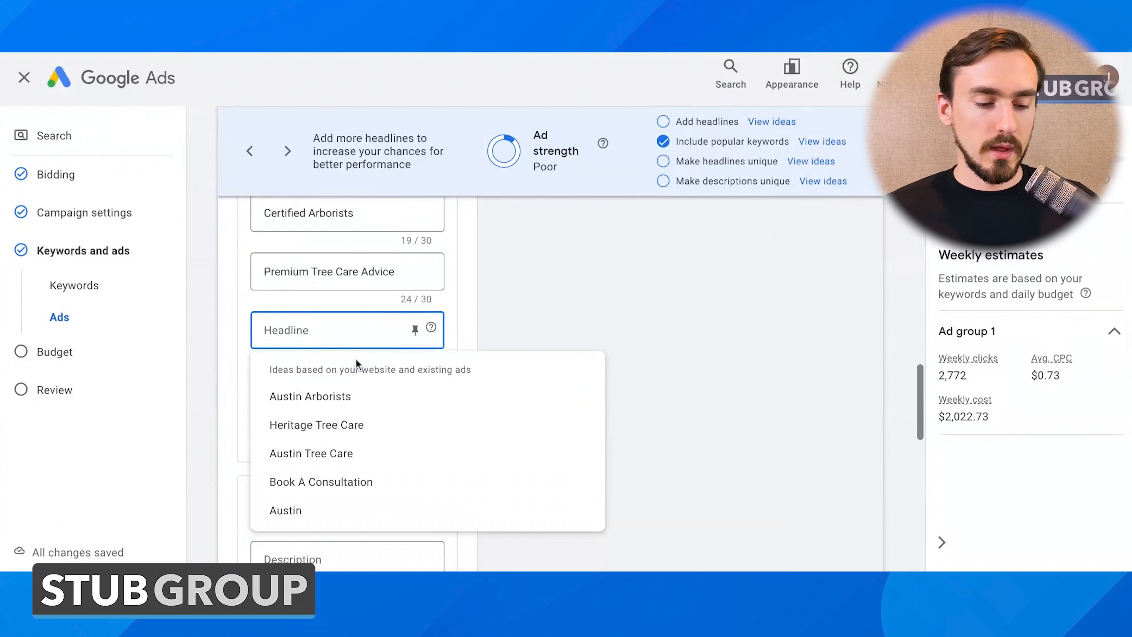
left_click(341, 329)
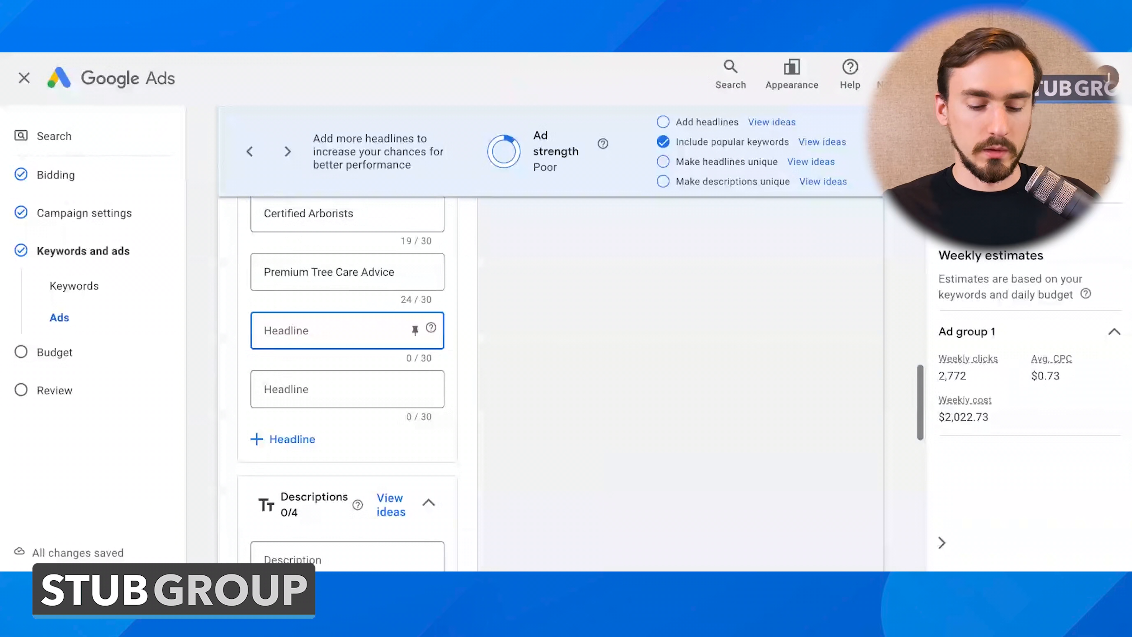
type("Save 10%")
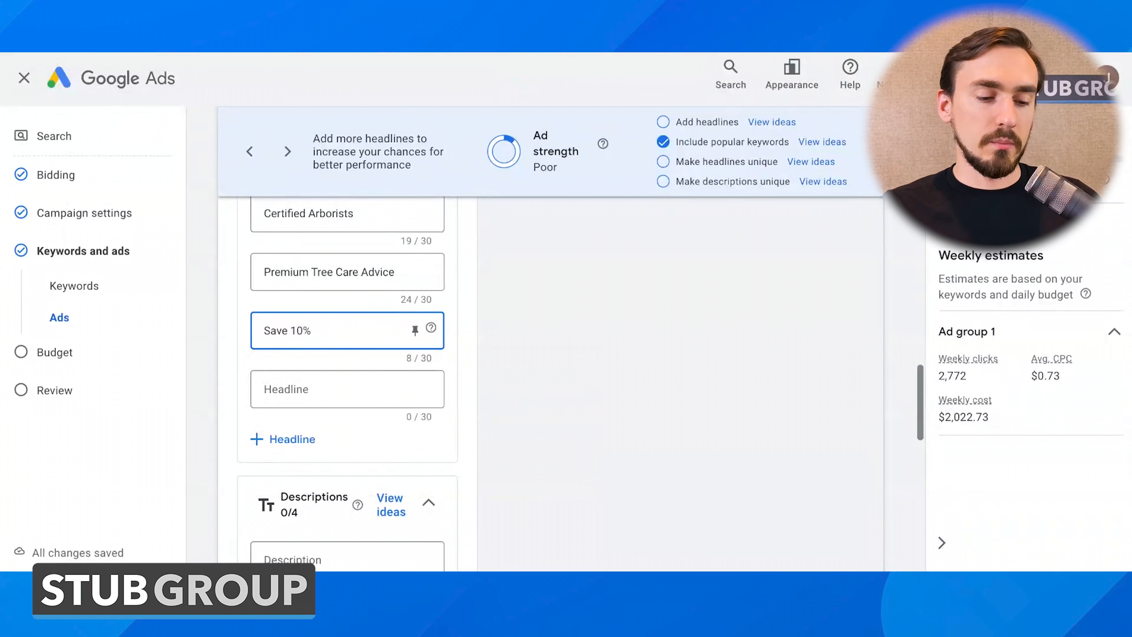
type(" On Your First")
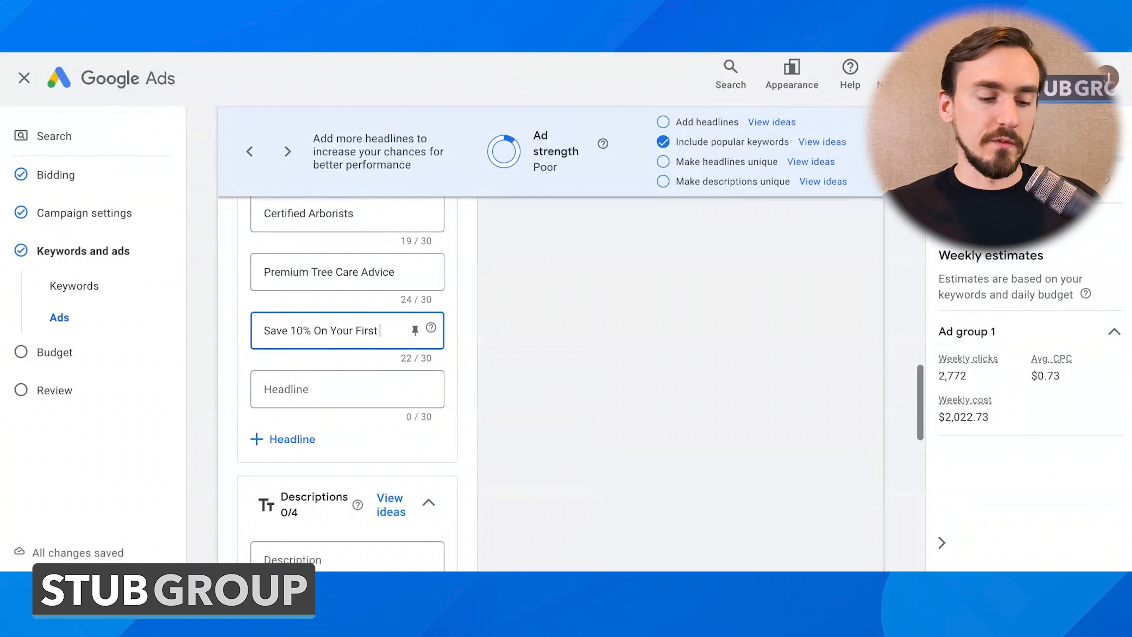
type(" Trim")
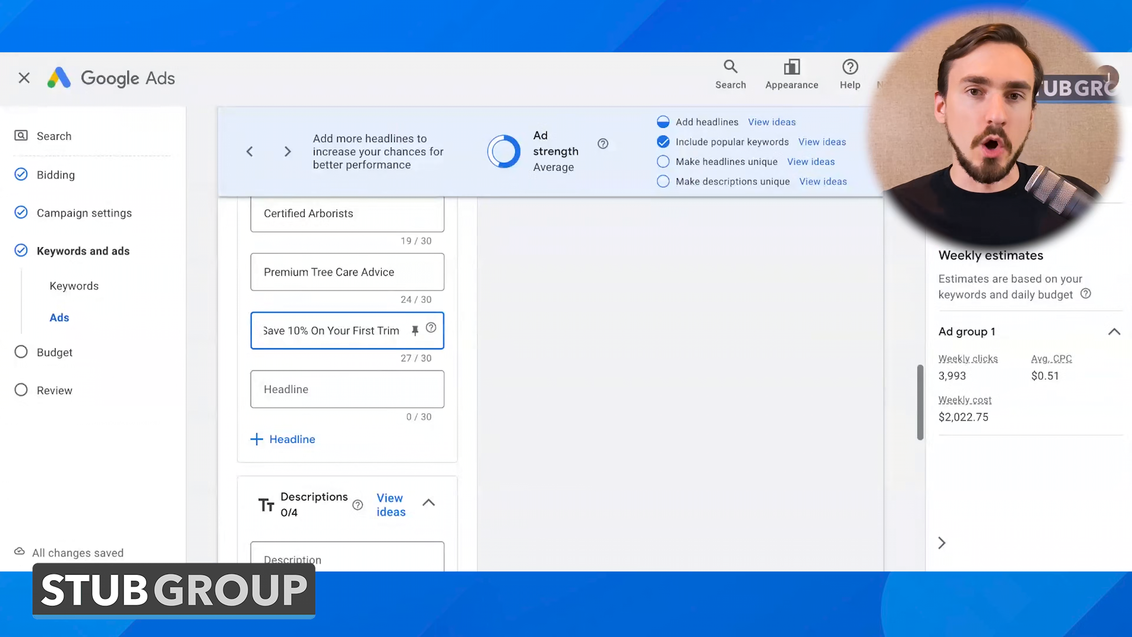
Step: Review the six completed headlines, the remaining suggestions for the empty seventh headline and the start of the descriptions section
left_click(284, 377)
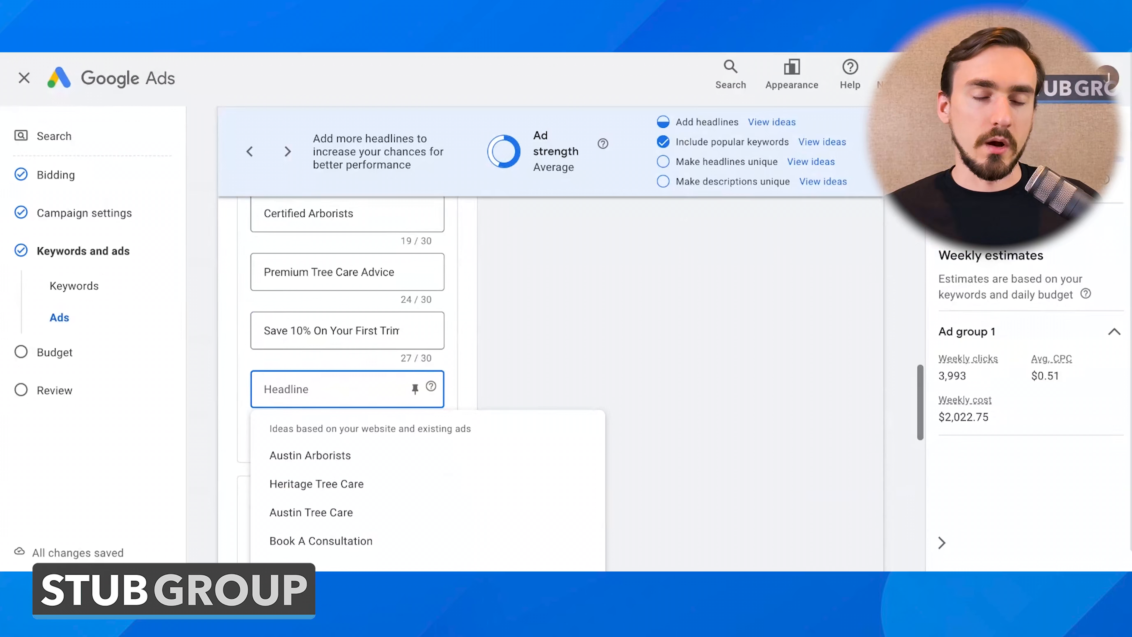
scroll(550, 383, "down", 1)
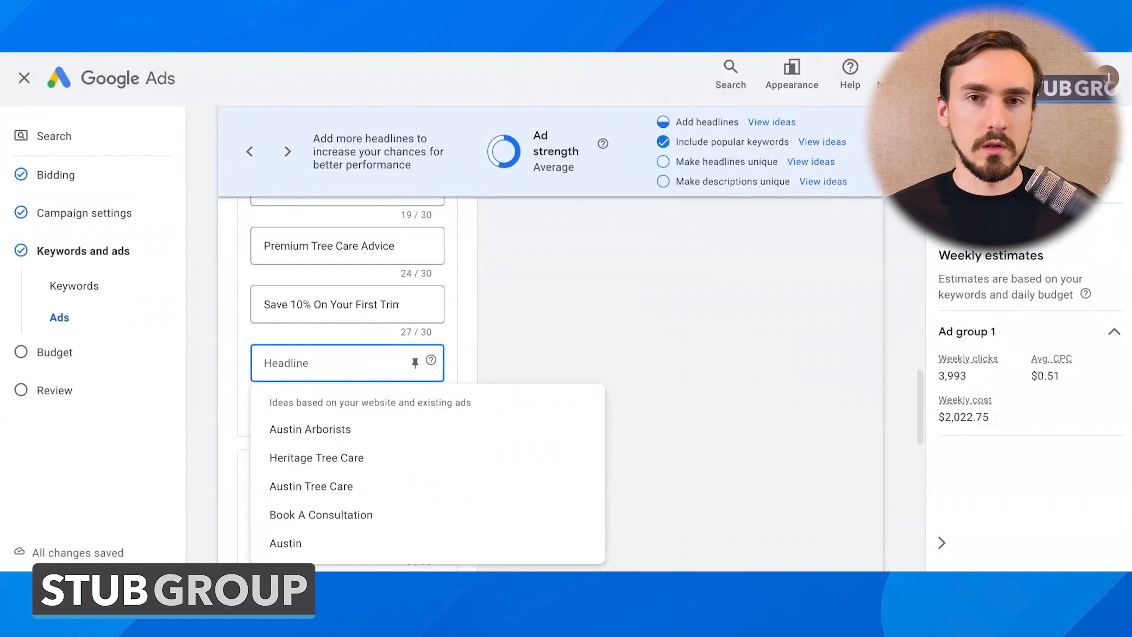
scroll(343, 357, "up", 15)
scroll(352, 404, "down", 10)
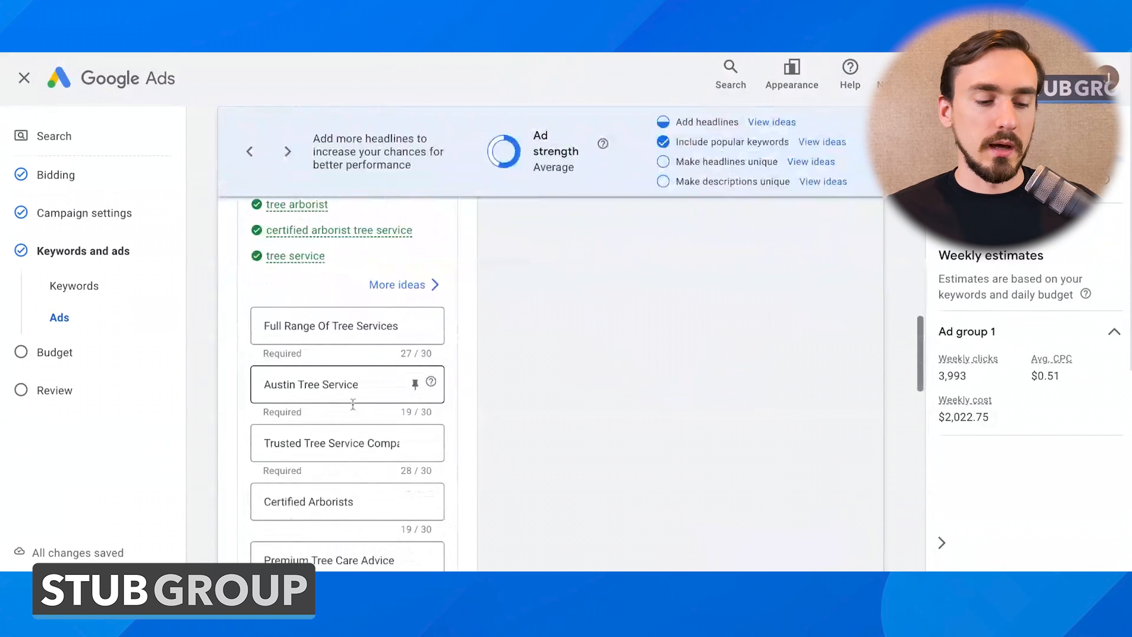
scroll(353, 404, "down", 7)
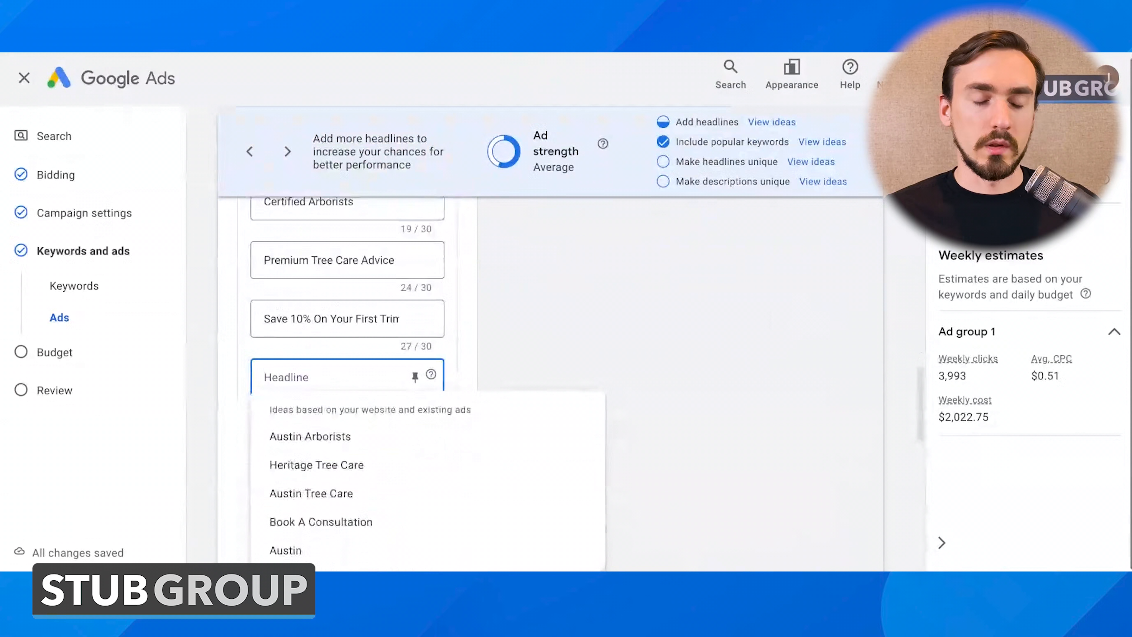
left_click(341, 375)
left_click(342, 375)
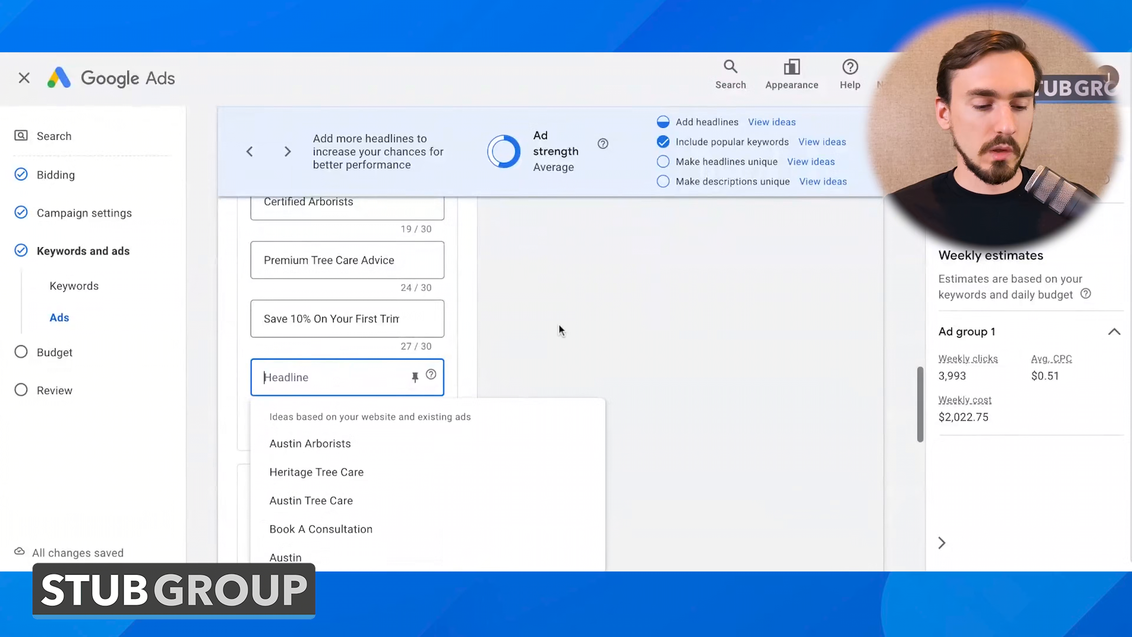
scroll(366, 332, "up", 5)
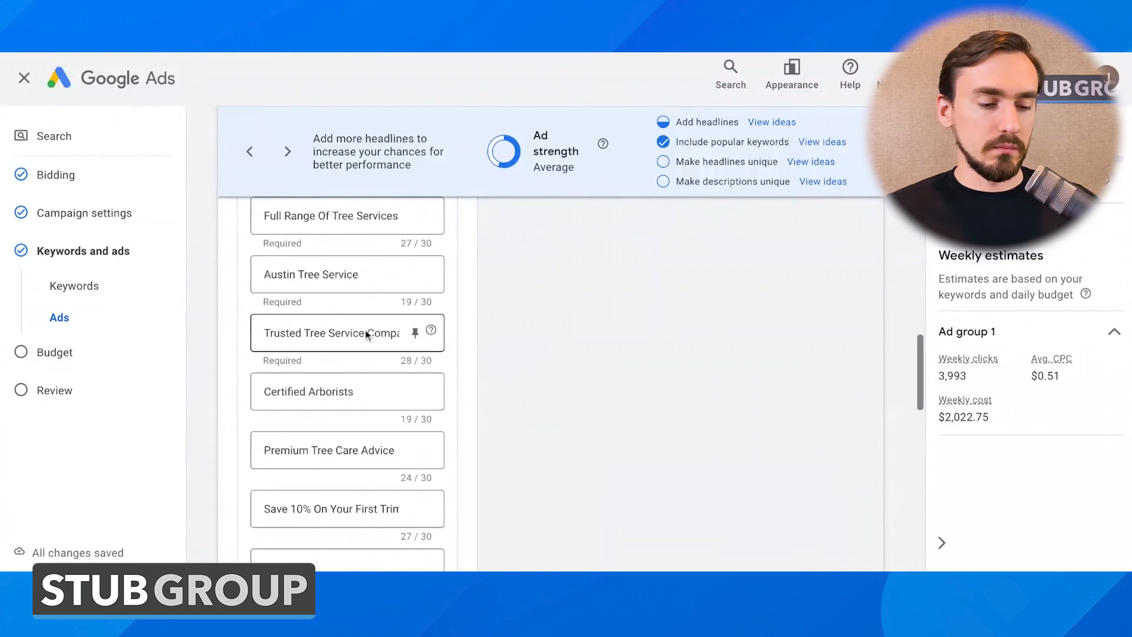
scroll(366, 333, "down", 3)
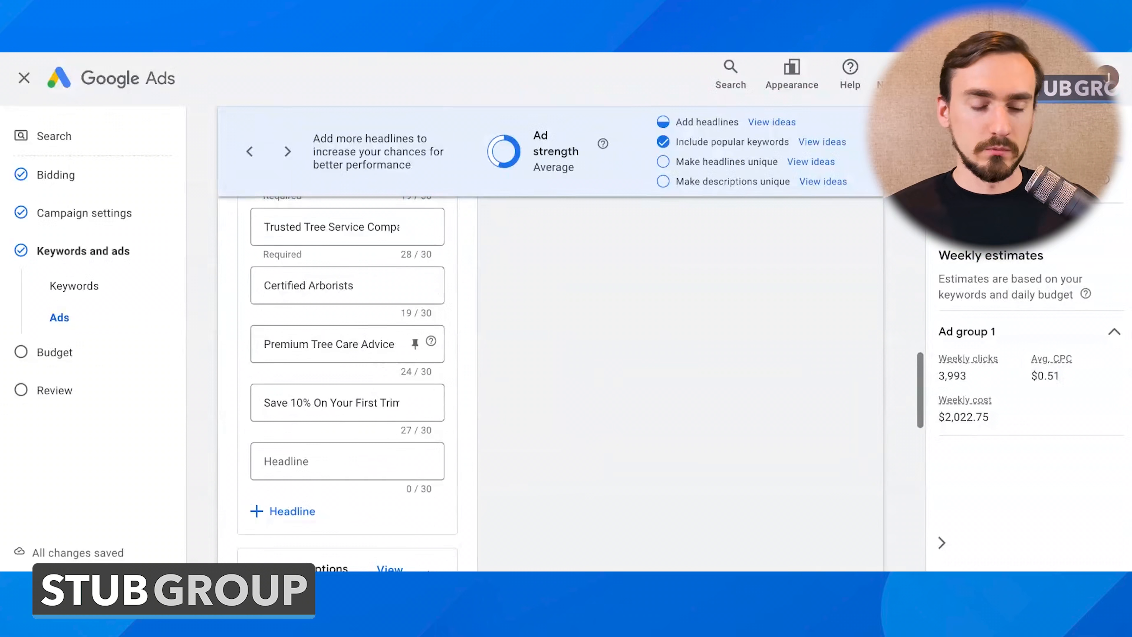
scroll(347, 350, "down", 1)
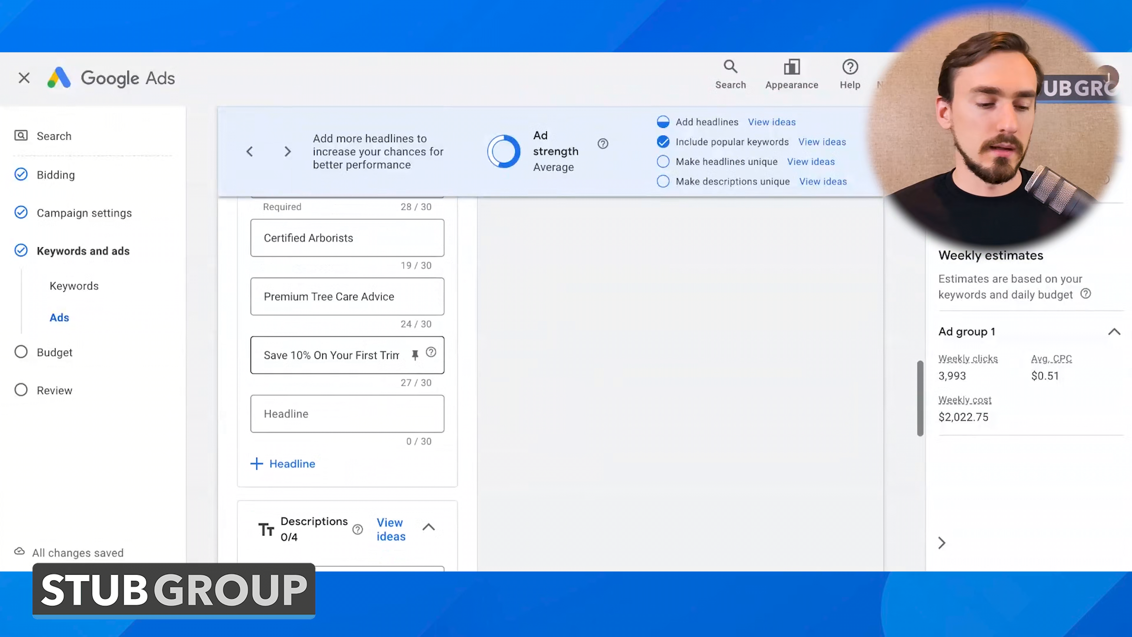
scroll(348, 353, "down", 2)
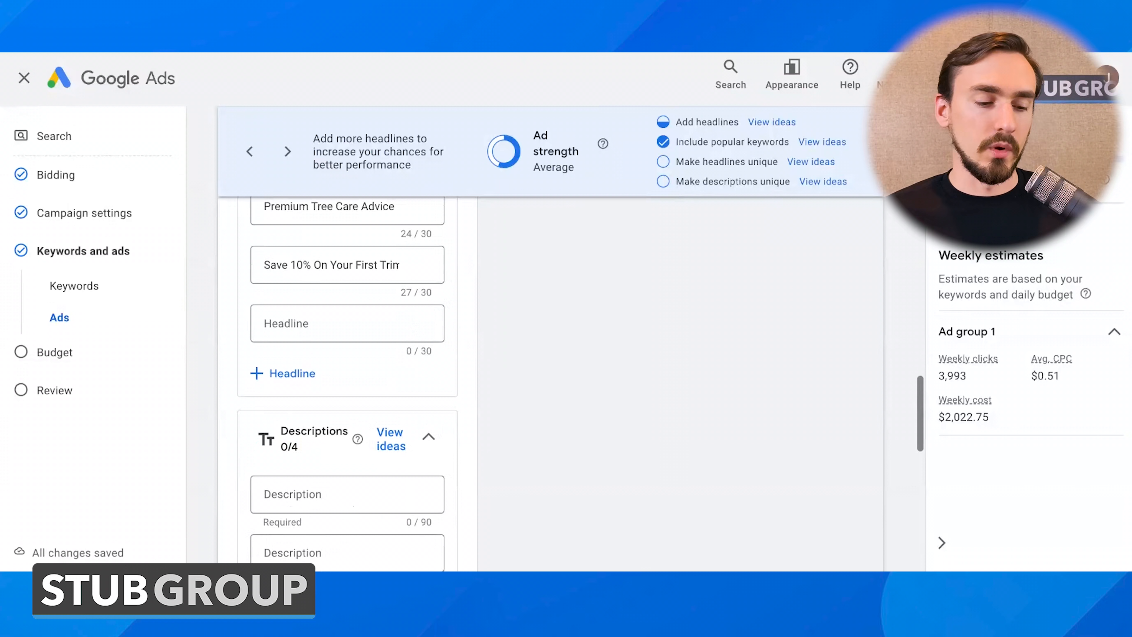
Step: Test the headline character limit by appending filler text to the "Certified Arborists" headline, and remove the filler
scroll(320, 332, "down", 3)
left_click(319, 334)
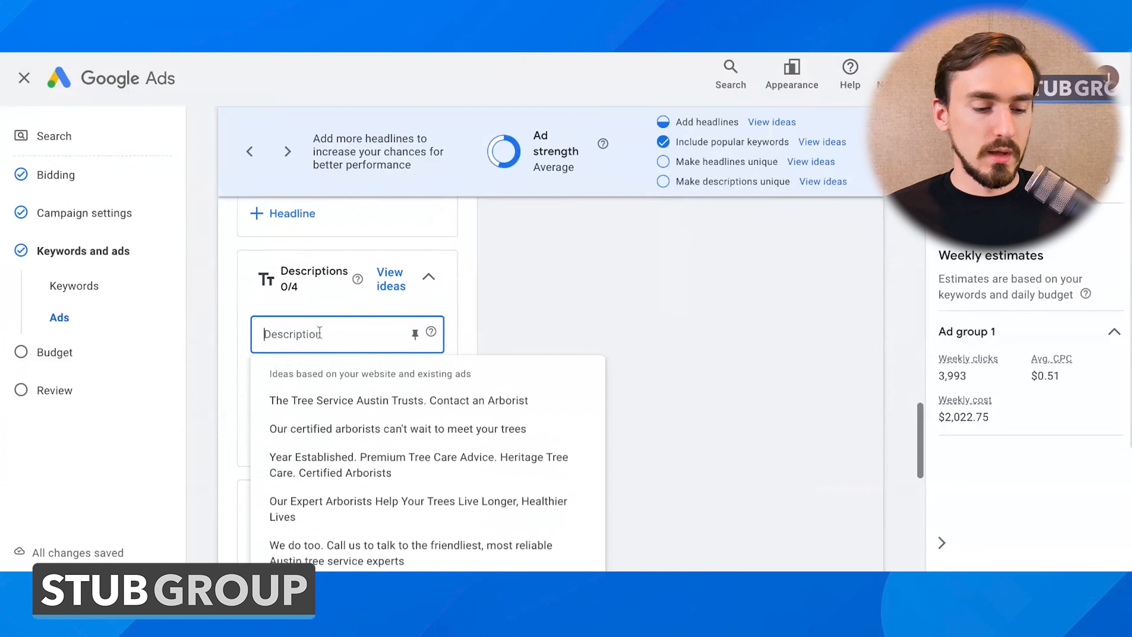
scroll(547, 288, "up", 5)
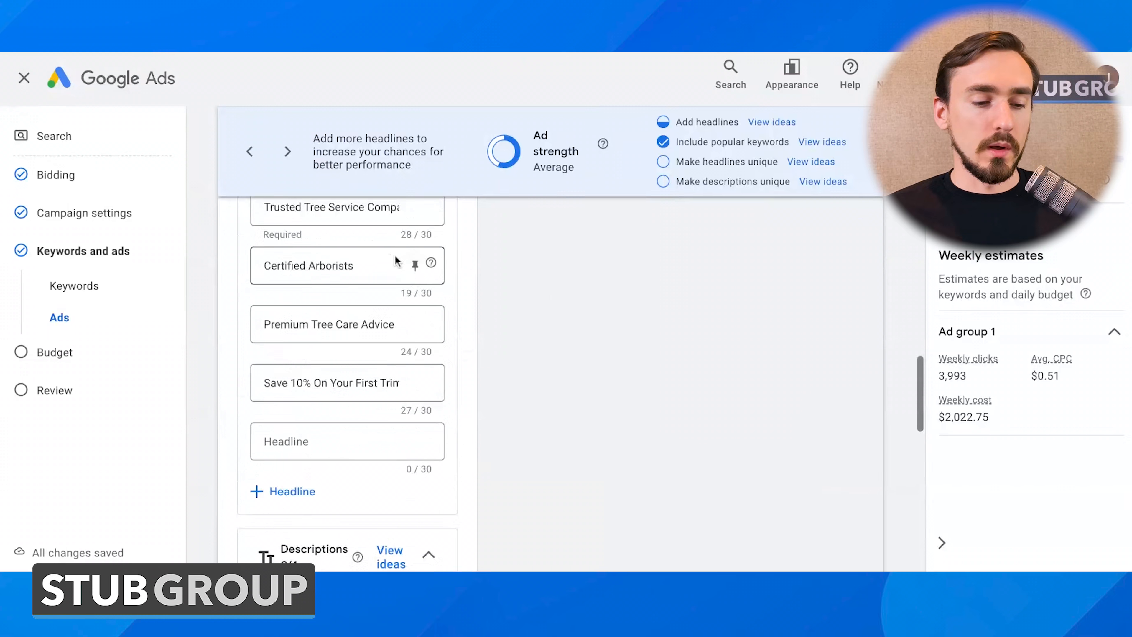
left_click_drag(362, 266, 258, 270)
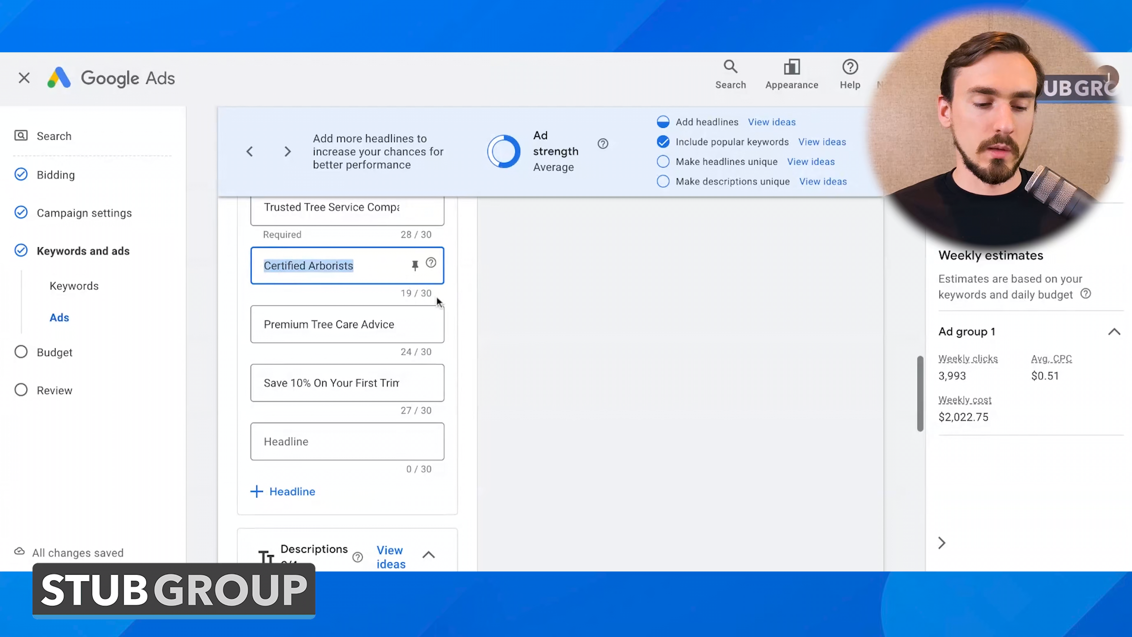
left_click(370, 266)
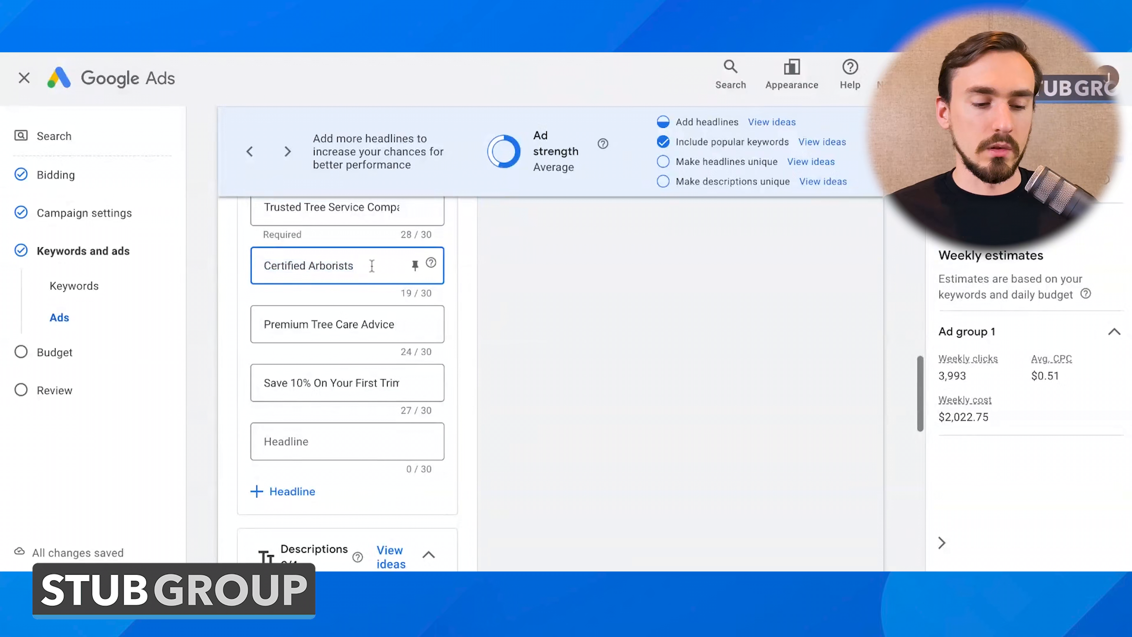
type("fkasdjflskdjfsd")
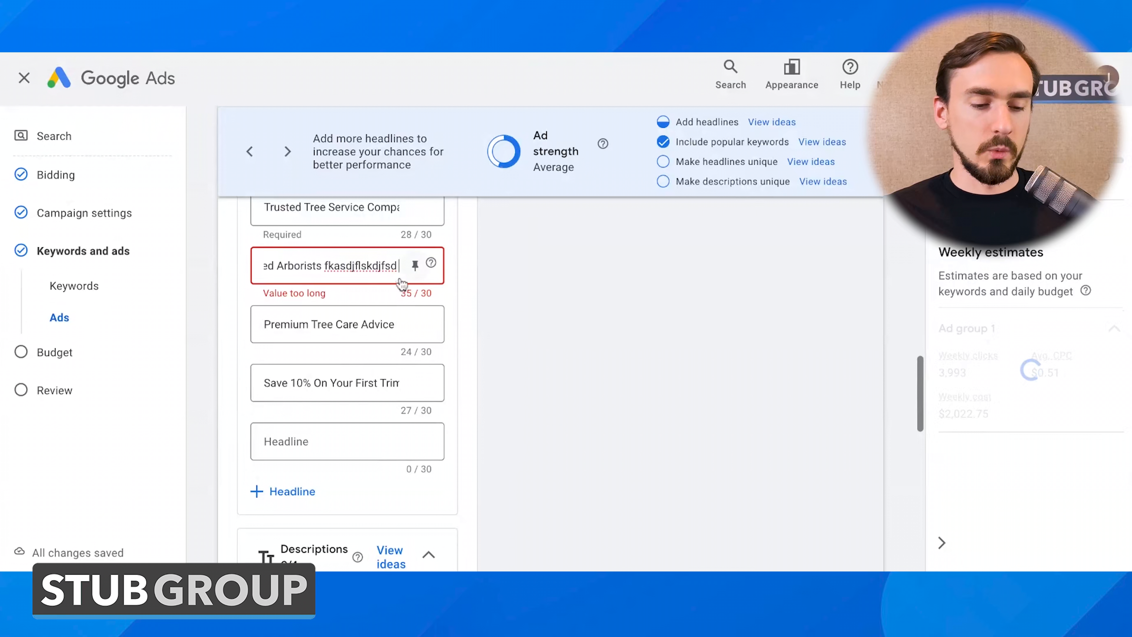
double_click(381, 265)
key("BackSpace")
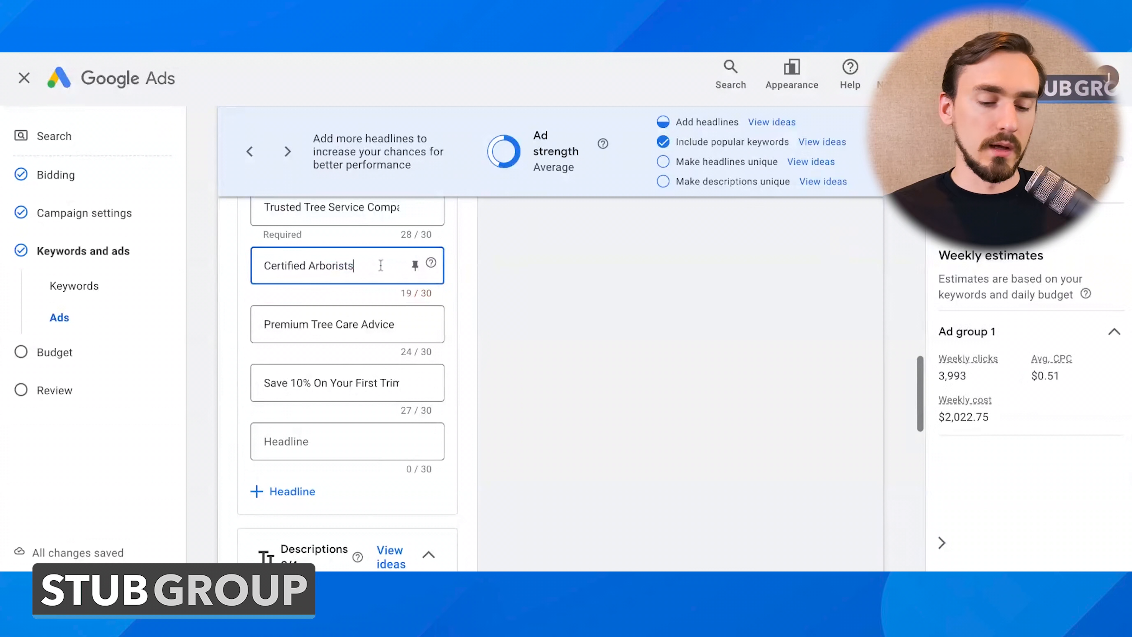
Step: Add the suggested descriptions "Year Established. Premium Tree Care Advice. Heritage Tree Care. Certified Arborists" and "The Tree Service Austin Trusts. Contact an Arborist"
scroll(419, 294, "down", 5)
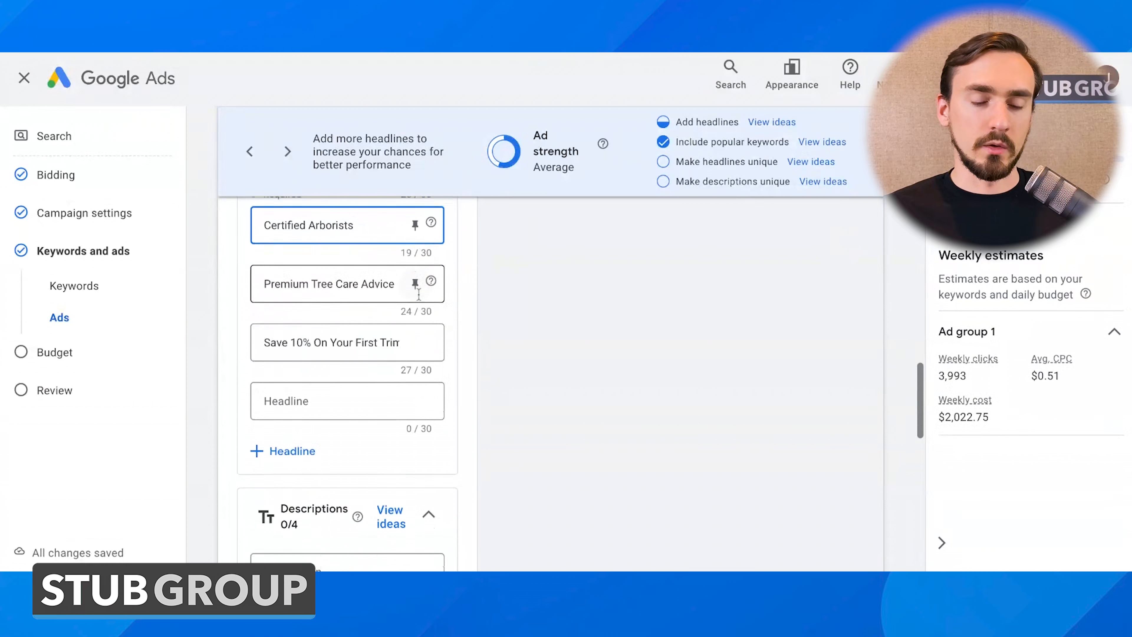
scroll(419, 294, "down", 2)
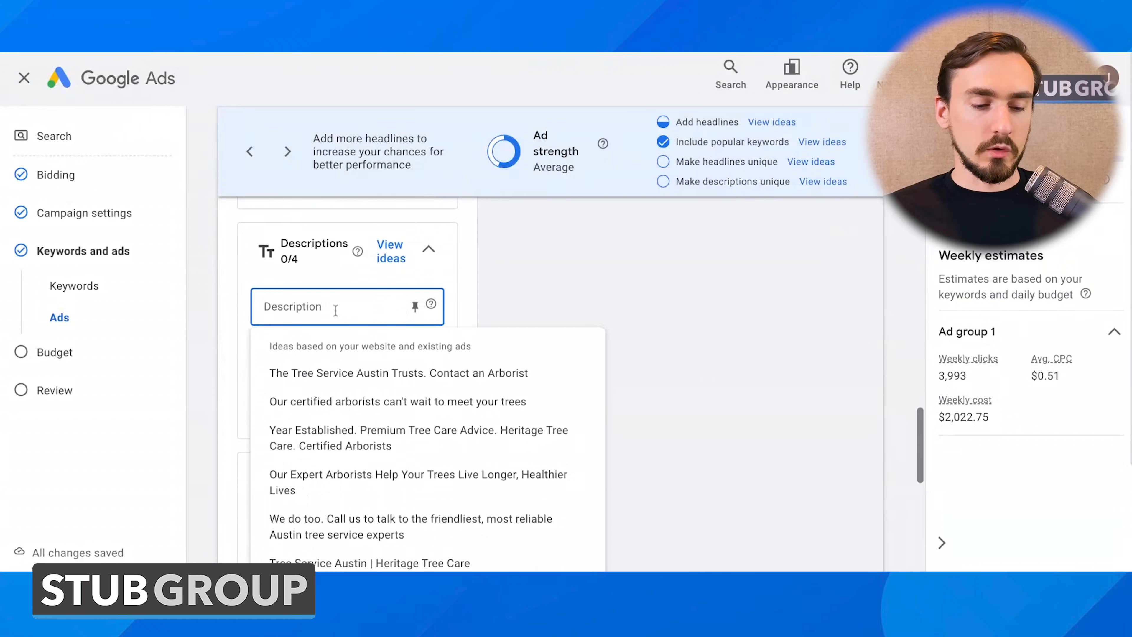
left_click(498, 280)
left_click(352, 307)
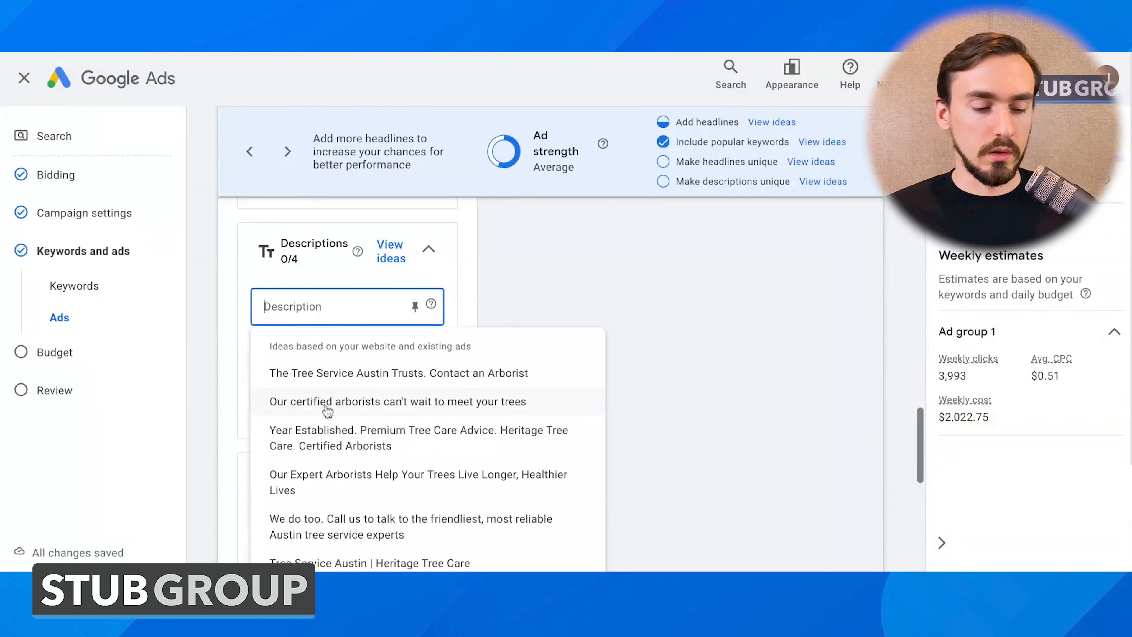
left_click(327, 435)
left_click(347, 380)
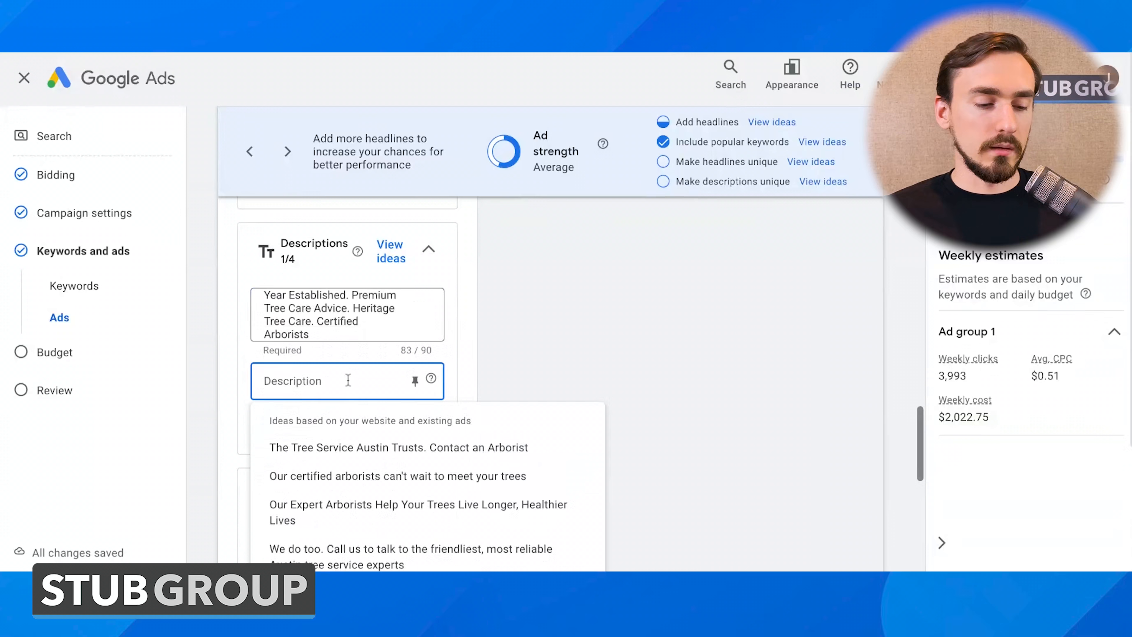
left_click(361, 451)
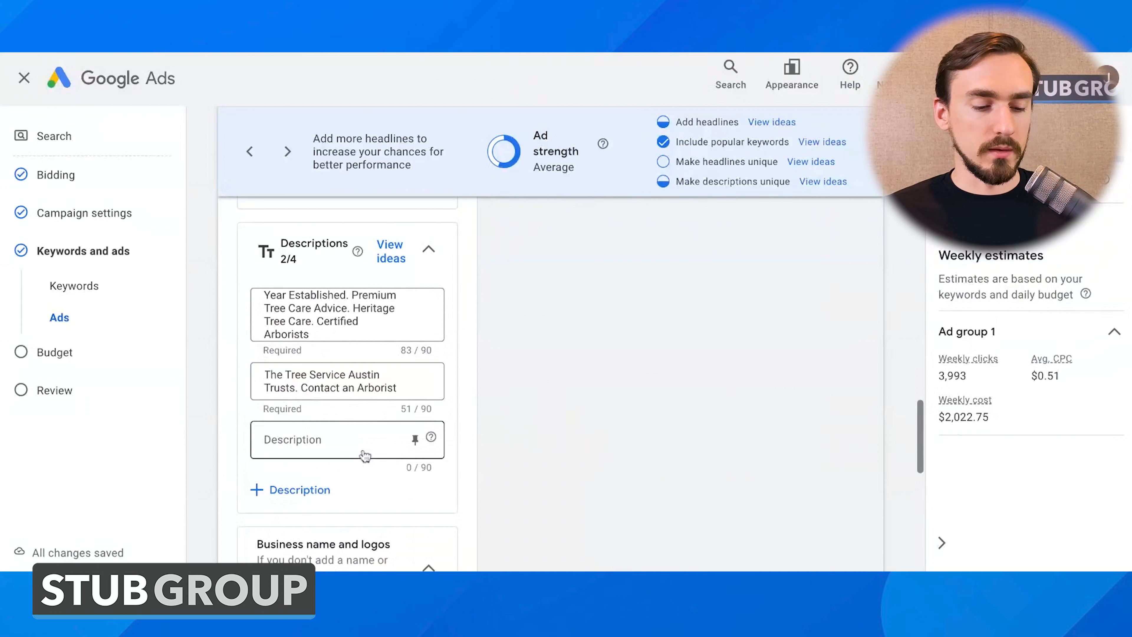
Step: Add descriptions "We Have Been Producing Unbeatable Results for More than Ten Years" and "We Can Save You Thousands of Dollars in Treatment and Possible Removal"
left_click(357, 439)
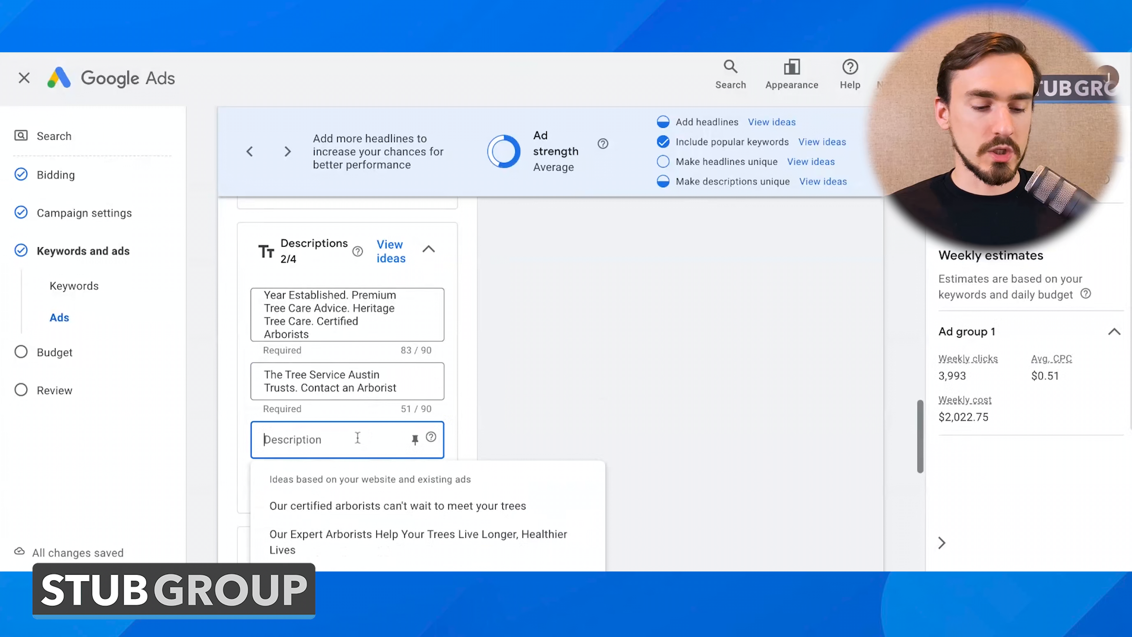
left_click(342, 465)
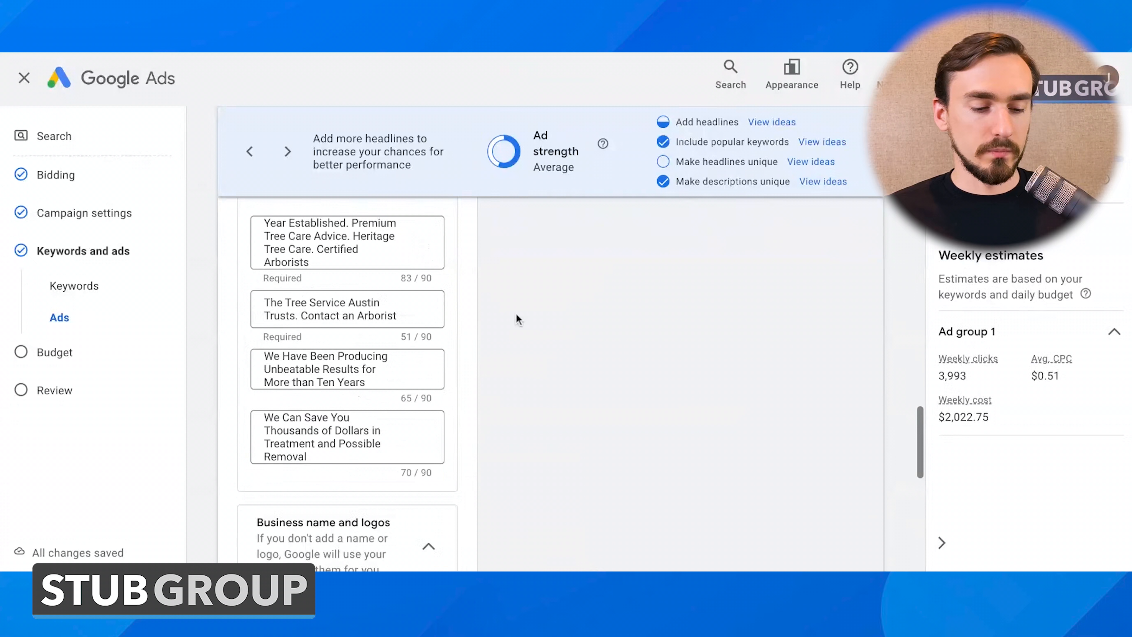
Step: Open the access request for business name and logos and review the payments setup form
scroll(518, 319, "down", 5)
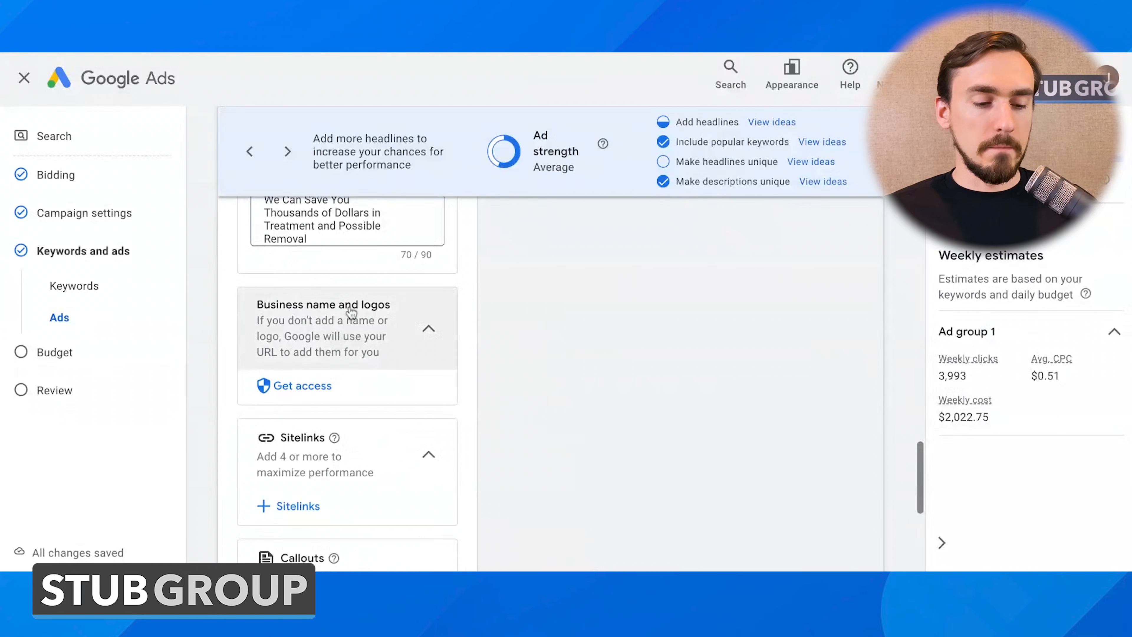
left_click(315, 387)
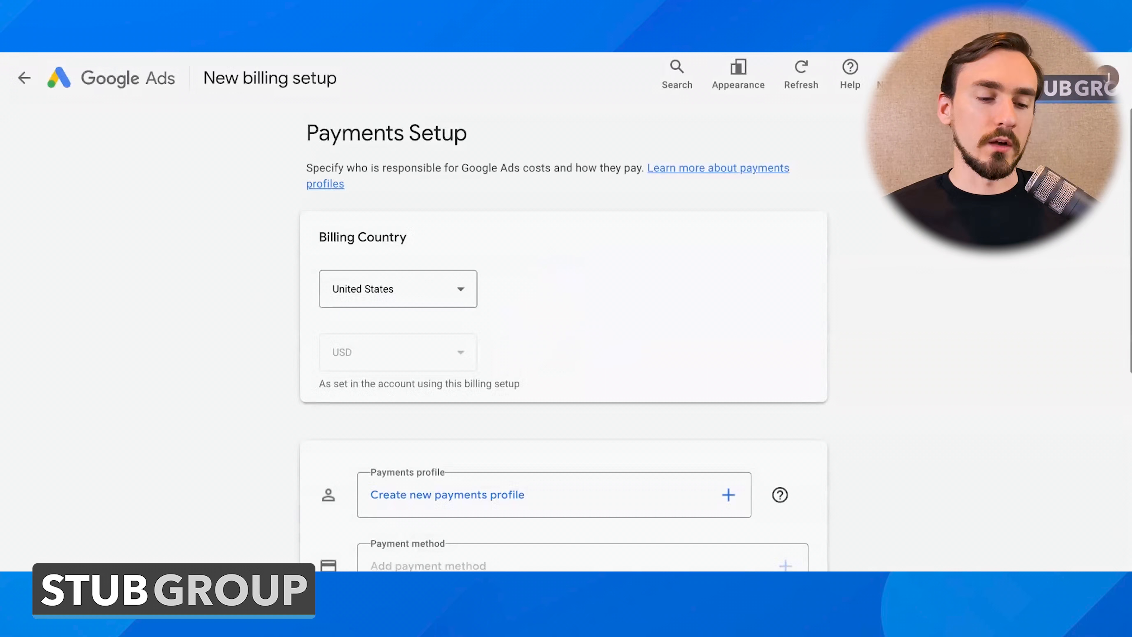
scroll(240, 375, "down", 3)
scroll(240, 375, "up", 2)
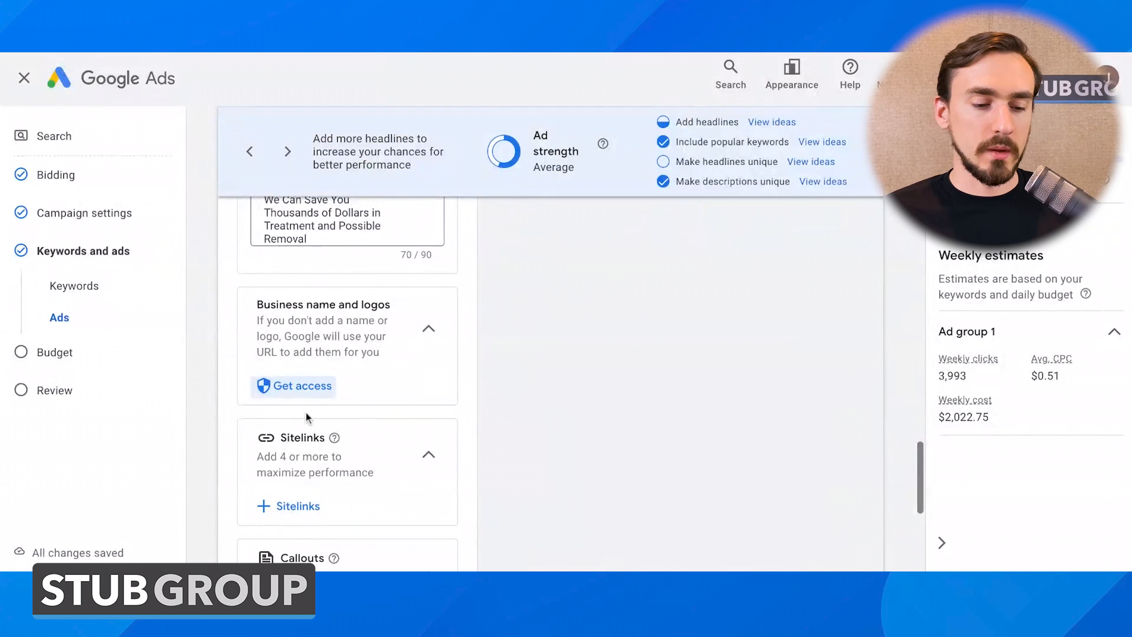
Step: Look at the campaign's sitelink asset library and examine example sitelinks in the Google search results for "tree trimming service"
scroll(331, 354, "down", 1)
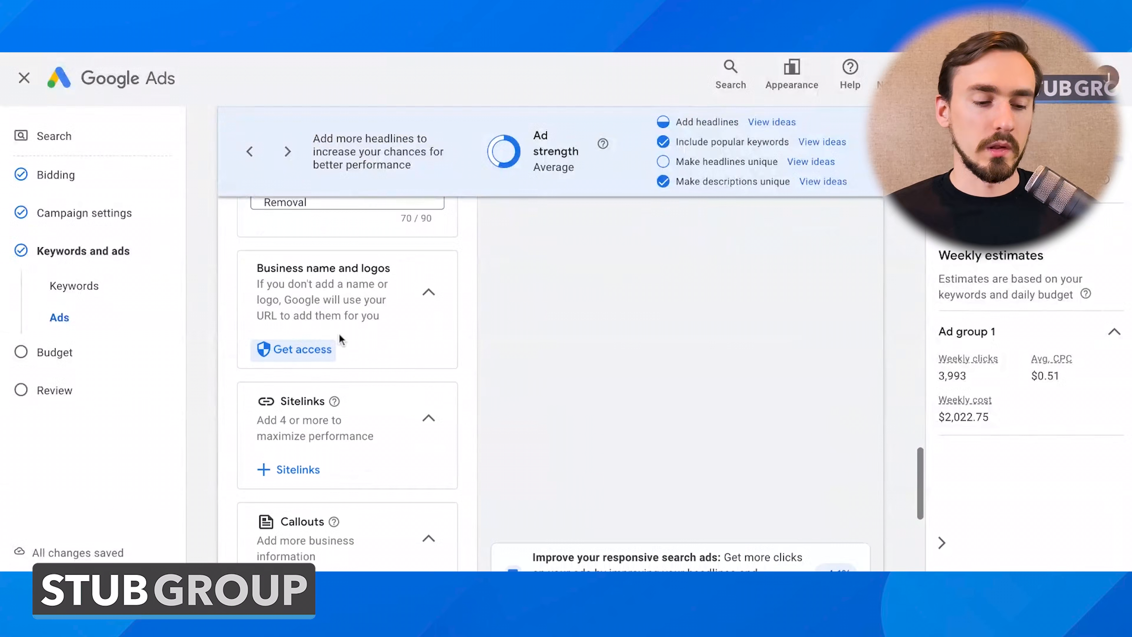
scroll(341, 330, "down", 3)
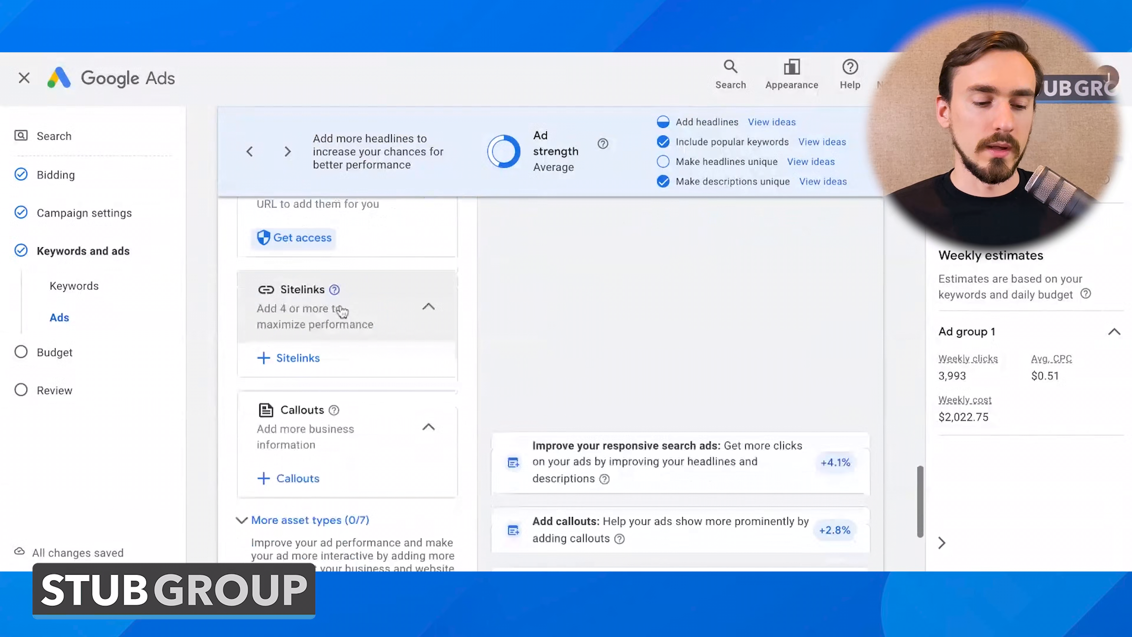
scroll(342, 311, "down", 2)
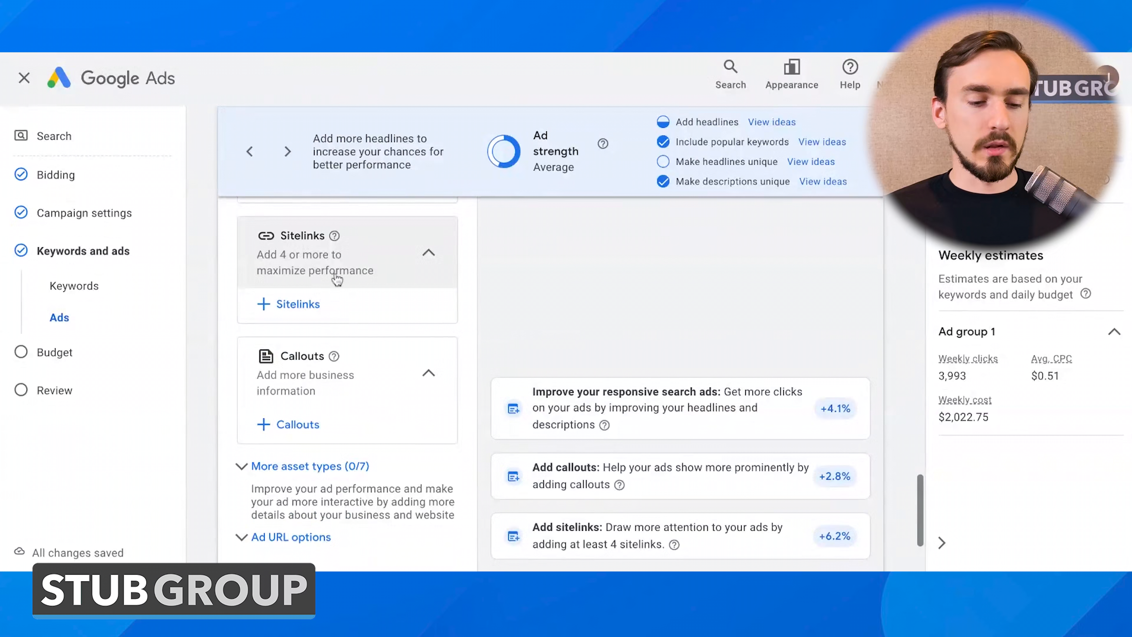
left_click(297, 304)
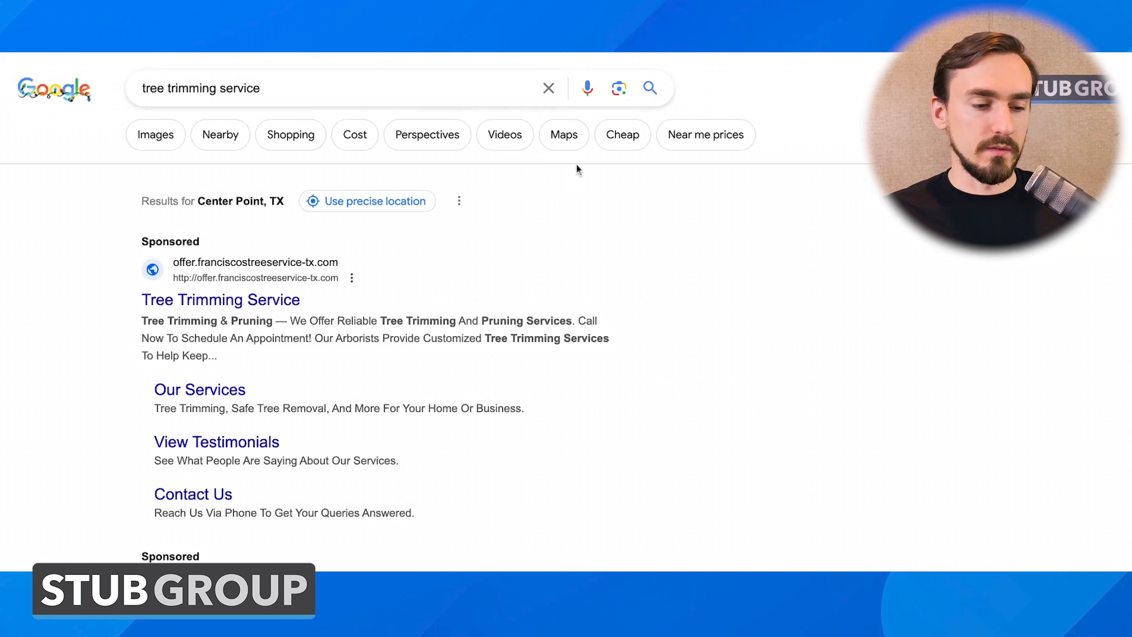
scroll(607, 207, "down", 2)
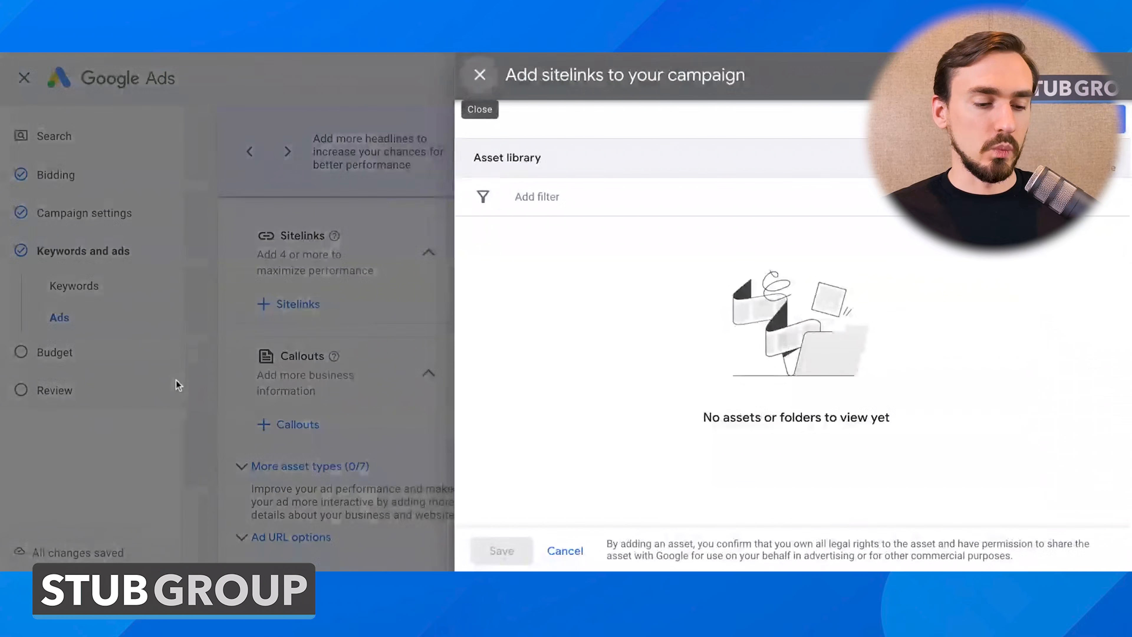
left_click(480, 75)
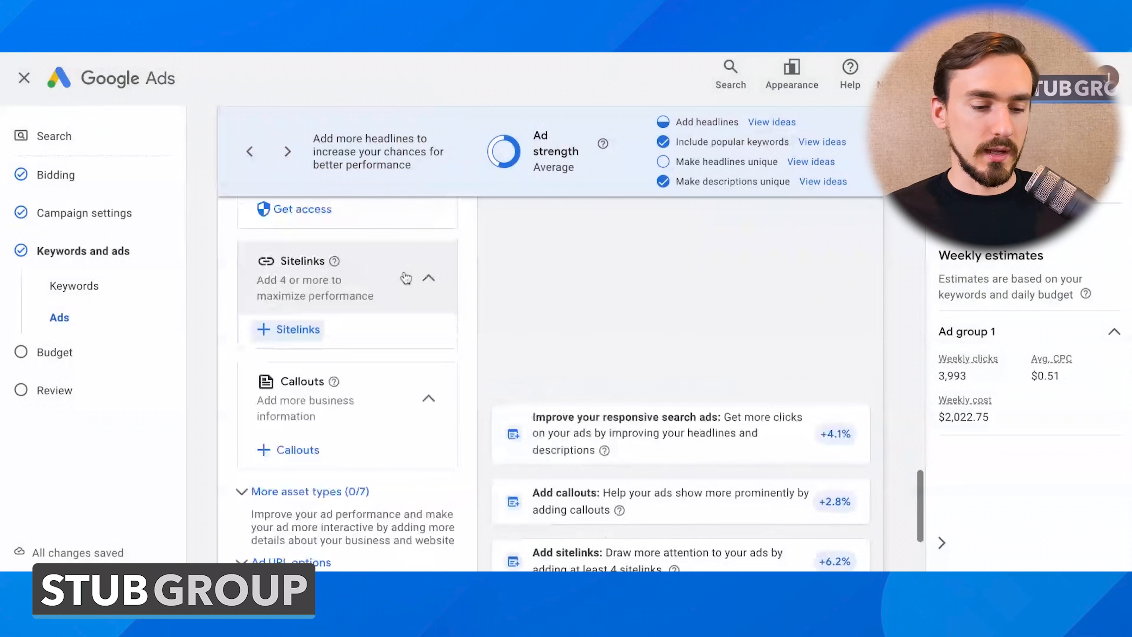
scroll(406, 278, "up", 8)
scroll(406, 277, "up", 10)
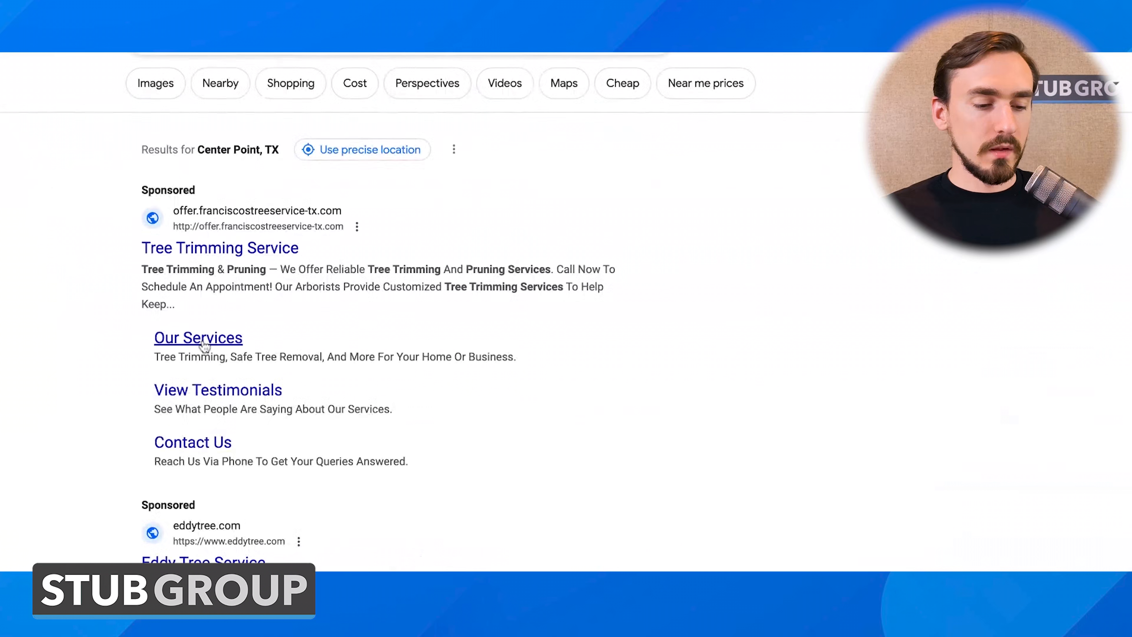
scroll(203, 340, "down", 2)
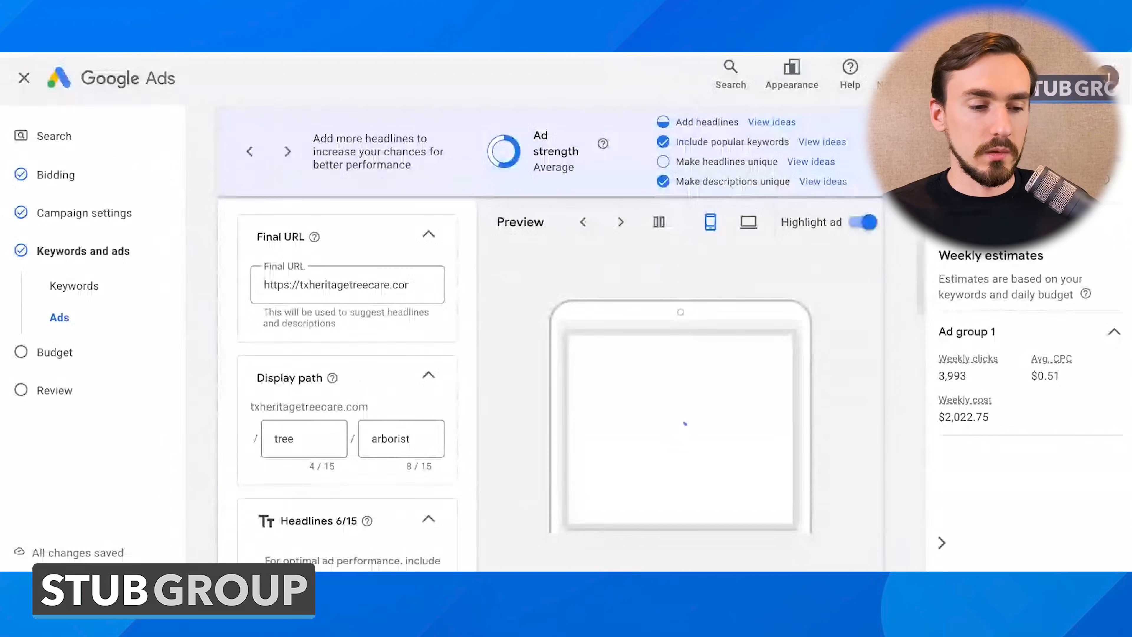
Step: Start a new sitelink for the campaign and set the text of its first entry to "Contact Us"
scroll(298, 326, "down", 10)
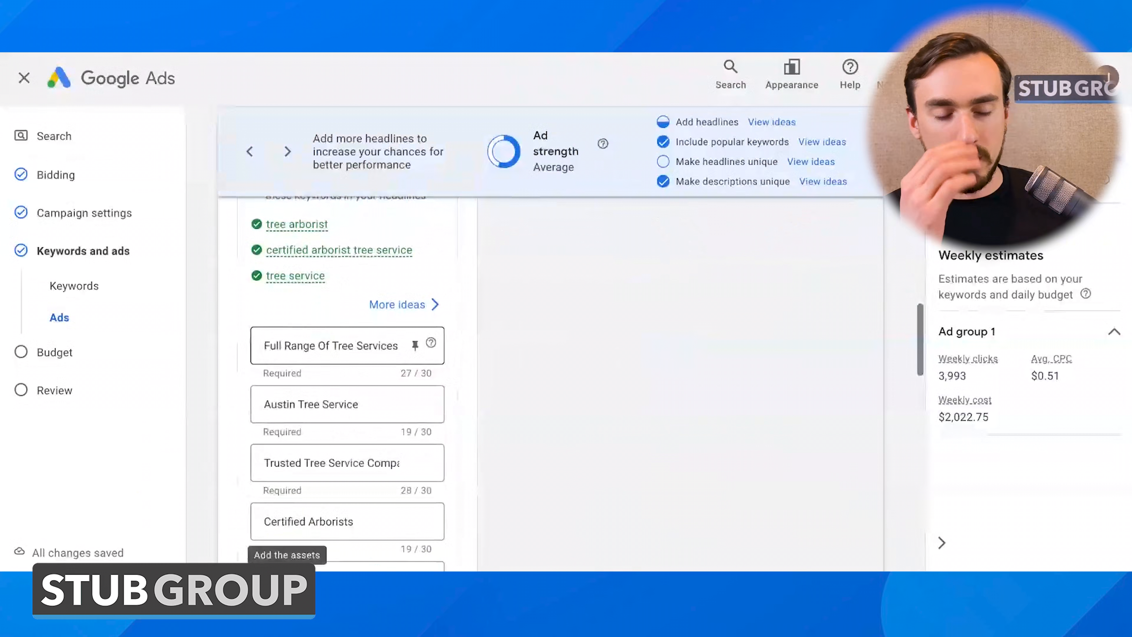
scroll(347, 334, "down", 2)
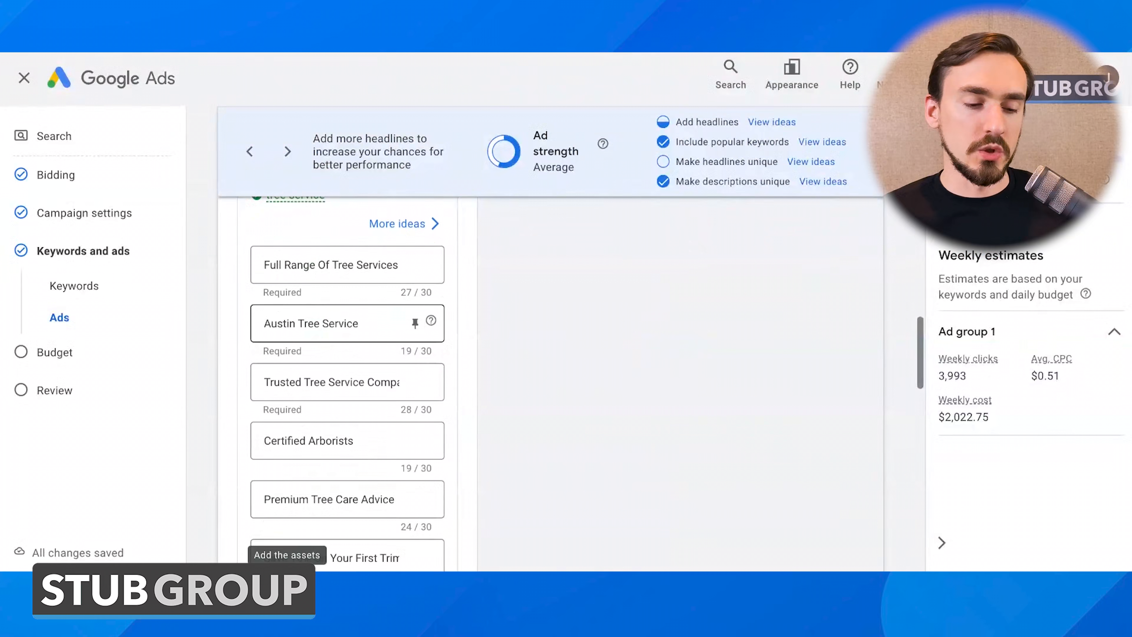
scroll(352, 409, "down", 10)
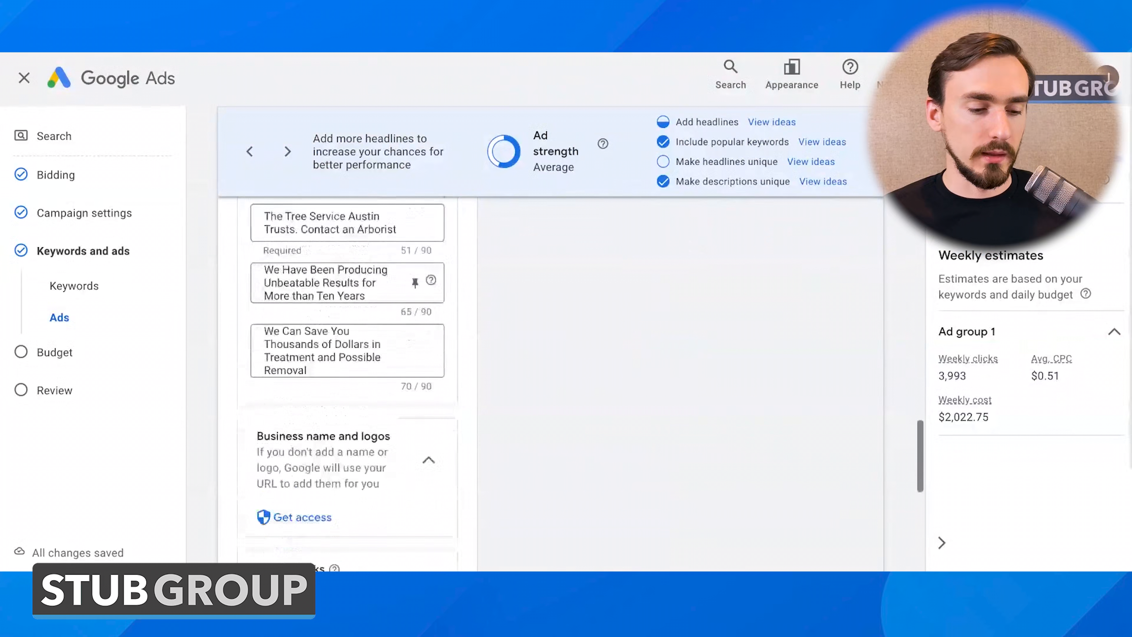
left_click(290, 408)
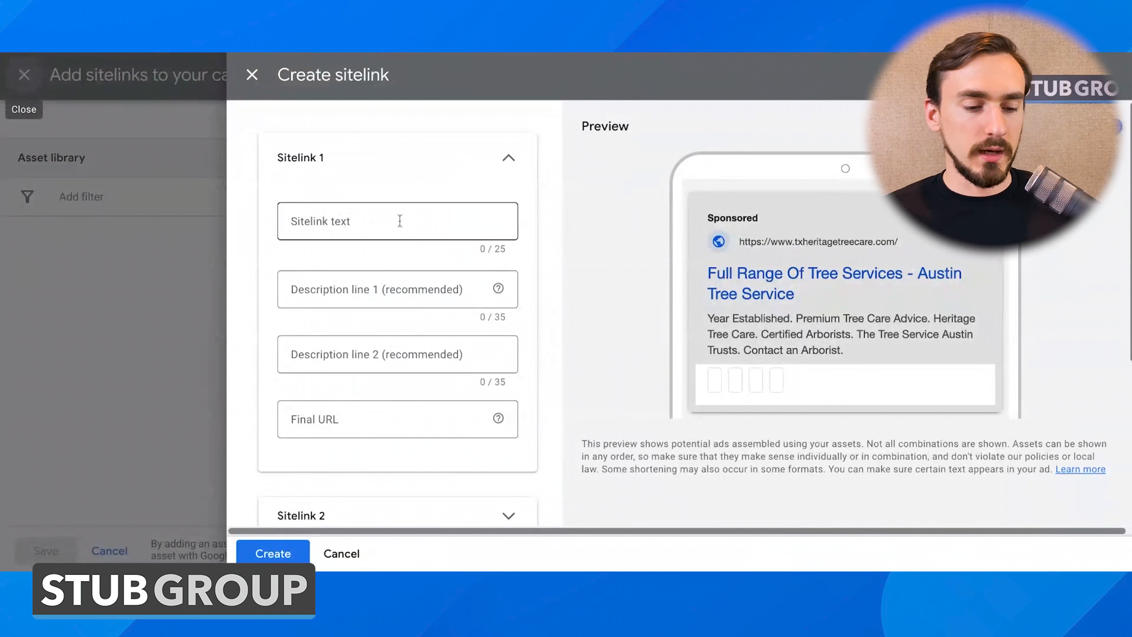
left_click(400, 221)
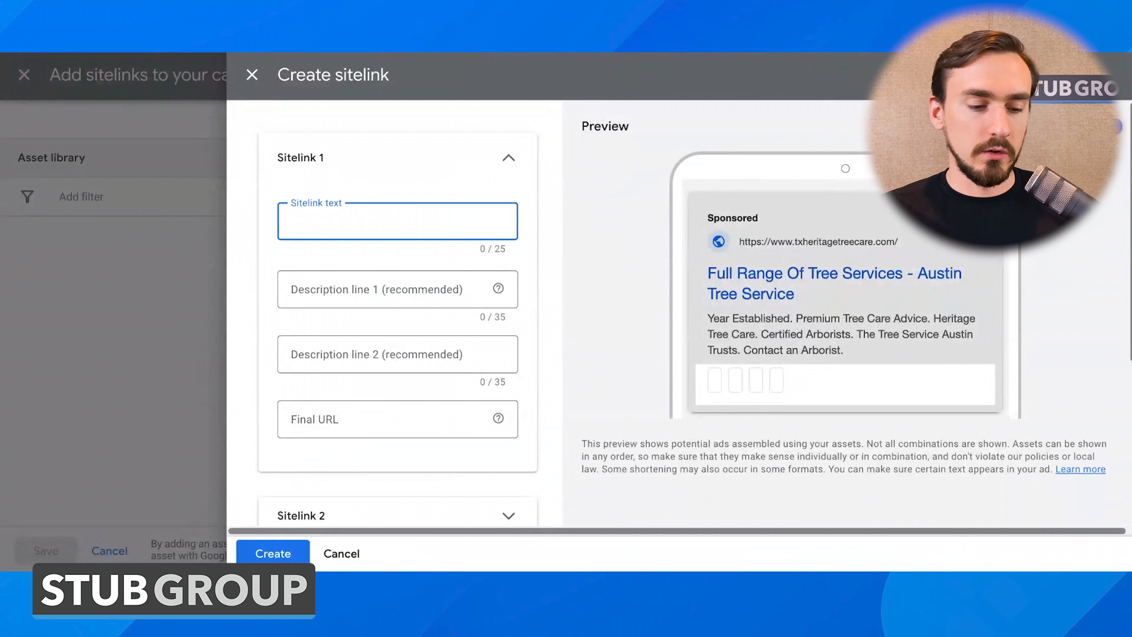
type("Contact Us")
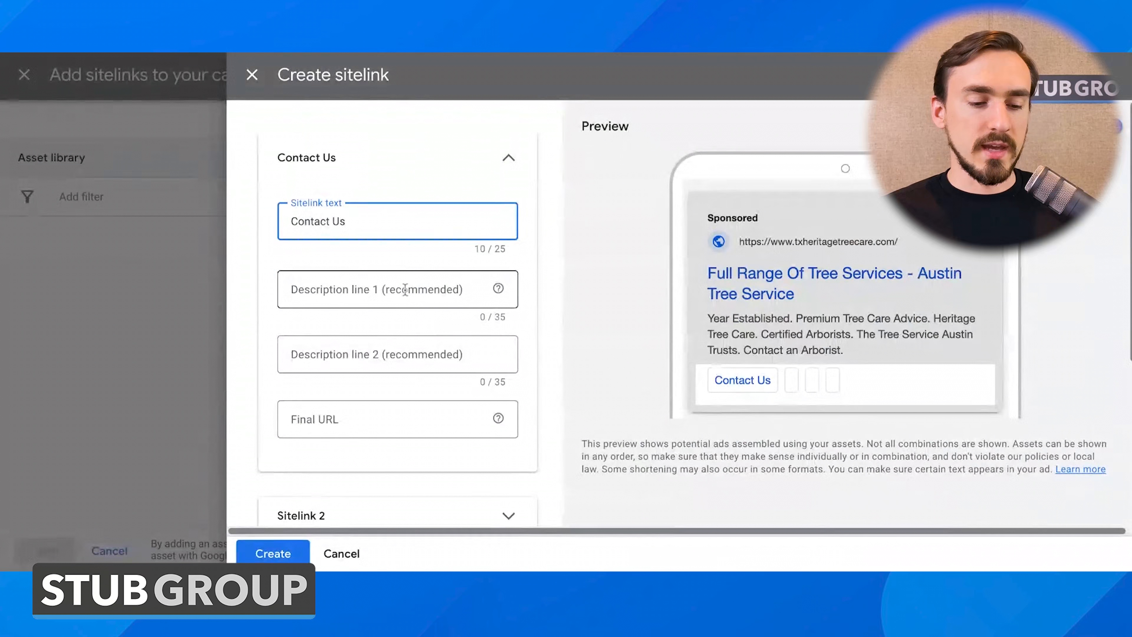
Step: Set the Contact Us sitelink's description lines to "Contact Us To Get" and "Your Free Quote"
left_click(405, 290)
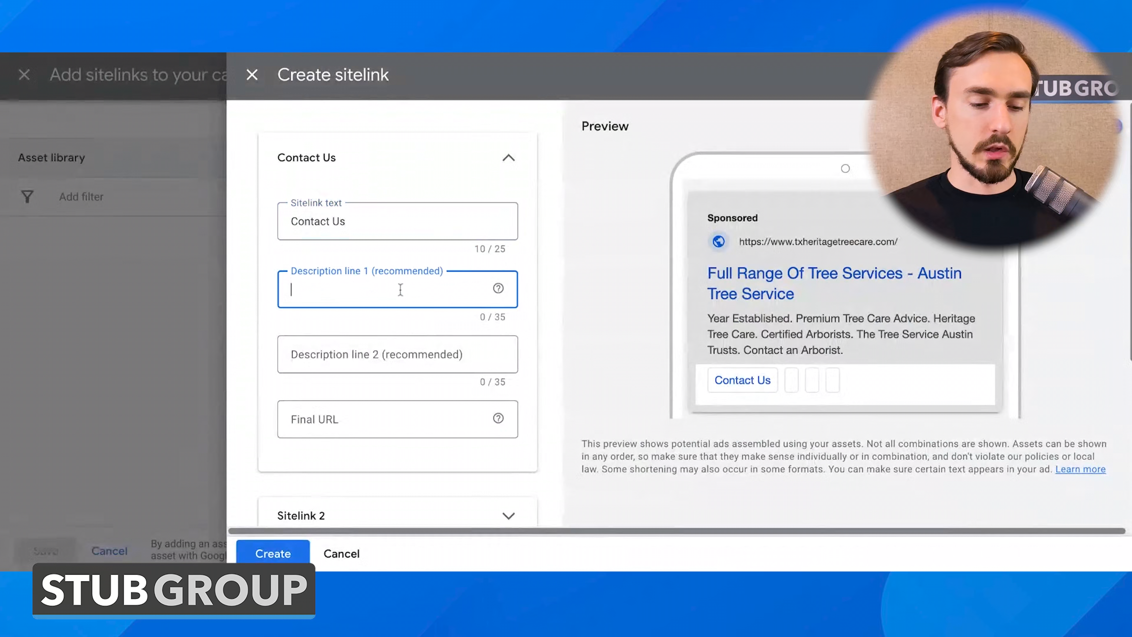
type("Contact U")
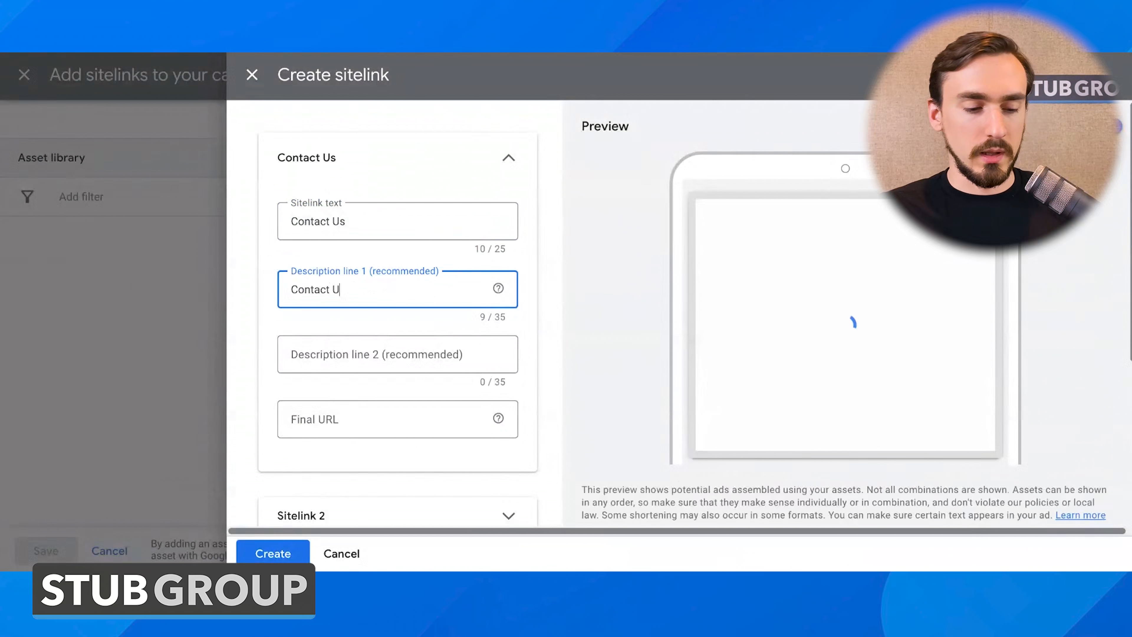
type("s To Get")
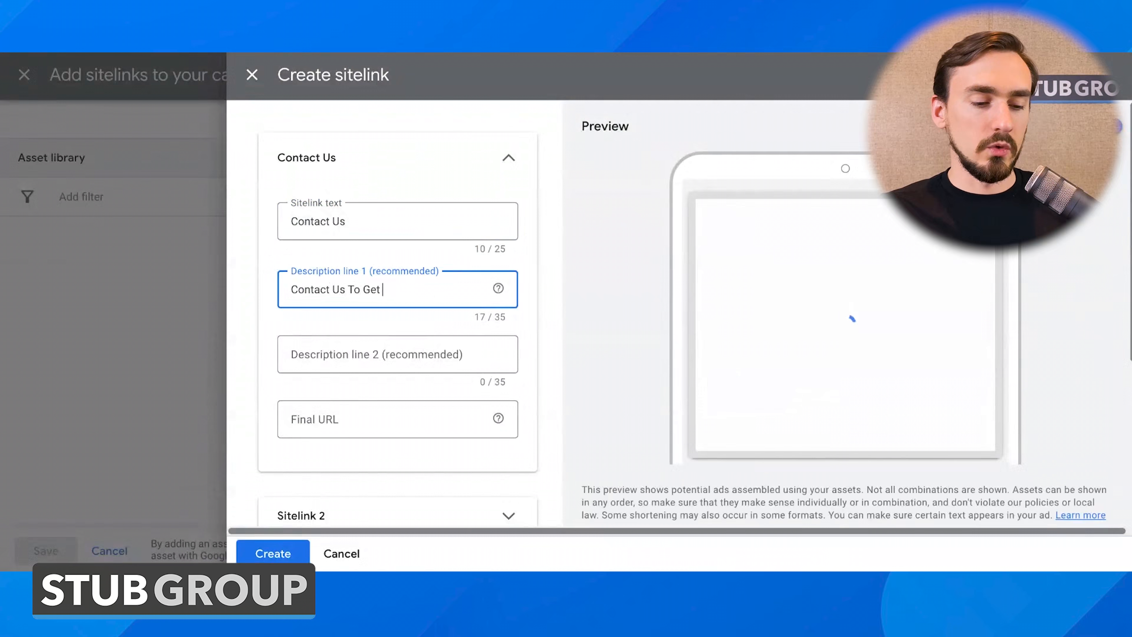
left_click(416, 361)
type("Your ")
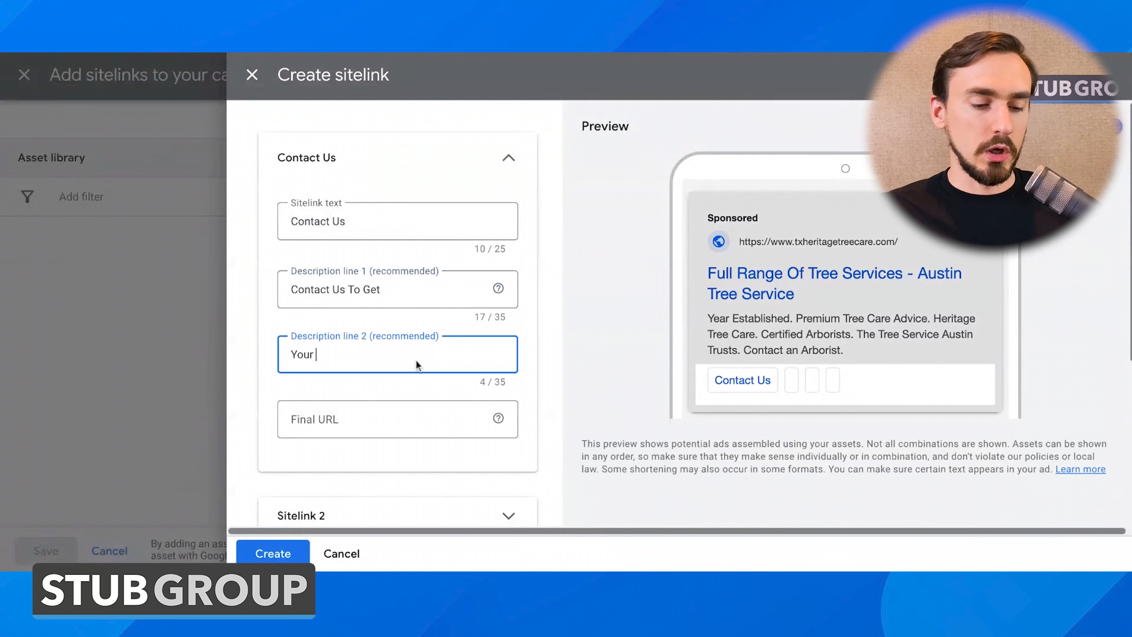
type("Free Quote")
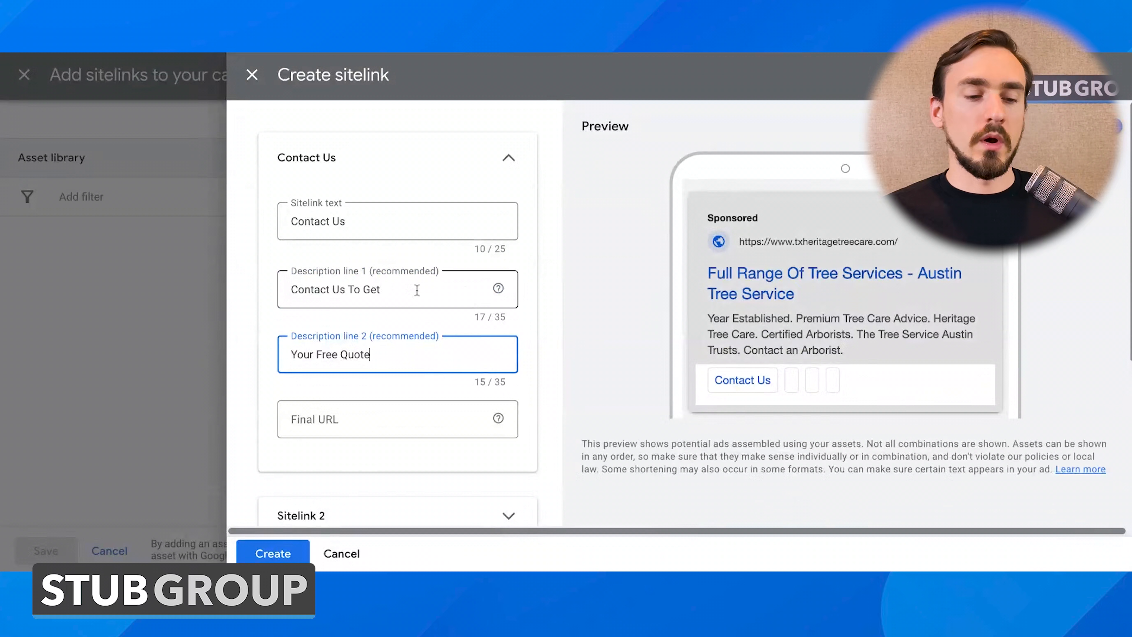
left_click(443, 291)
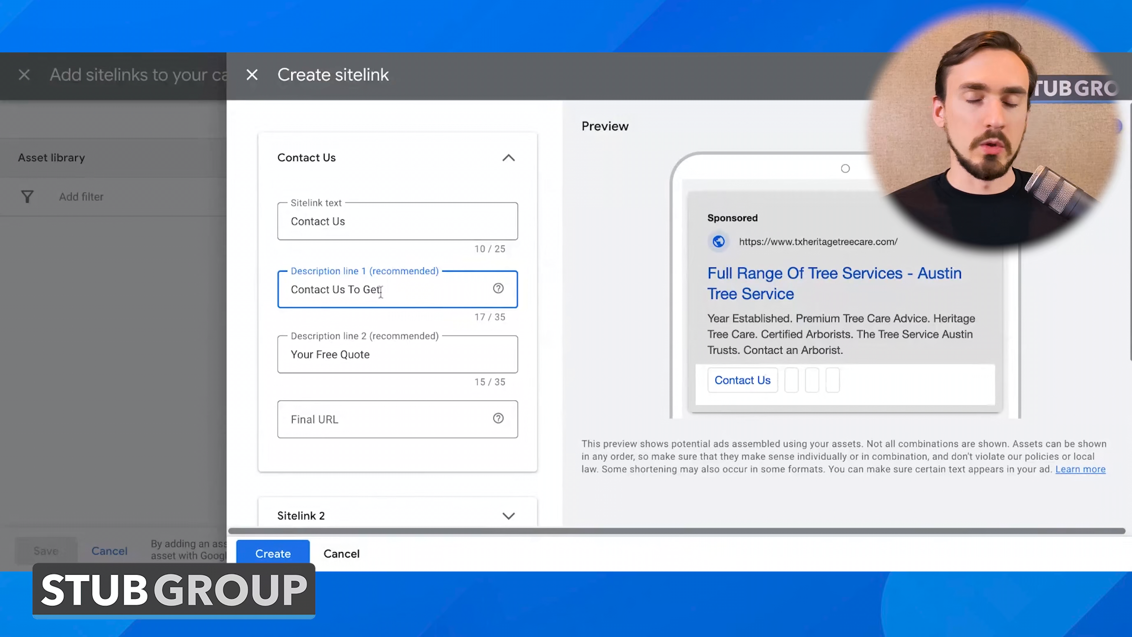
left_click_drag(321, 290, 399, 285)
scroll(398, 284, "down", 2)
left_click(361, 360)
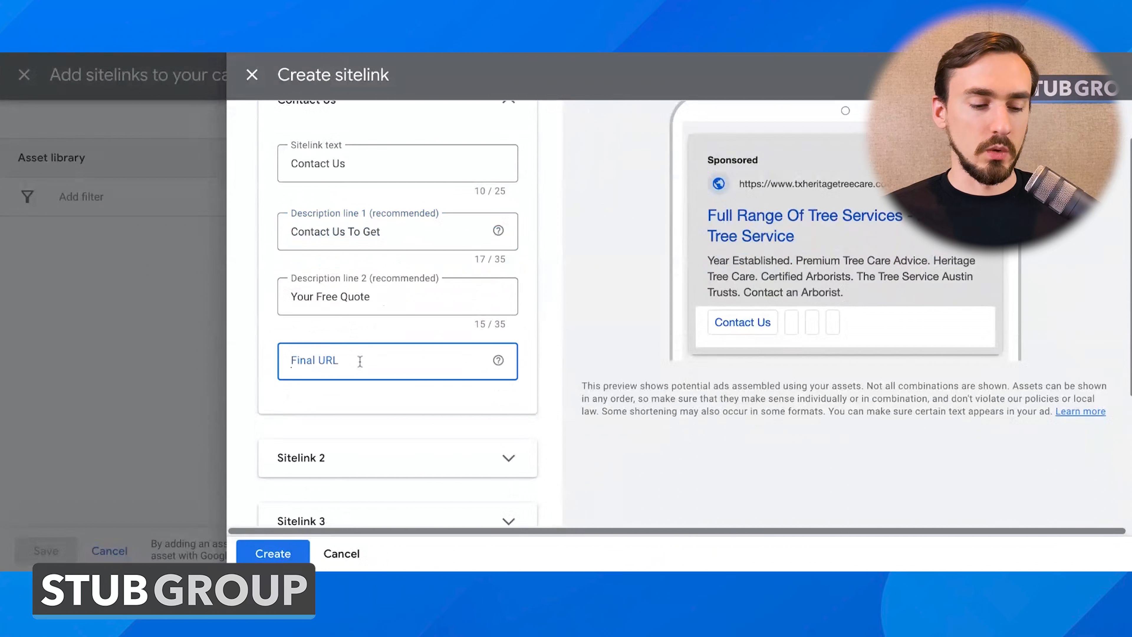
type("https://txheritagetreecare.com/contact-us/")
Step: Open the residential pruning page on the company's website and set the second sitelink's text to "Pruning"
scroll(373, 416, "down", 4)
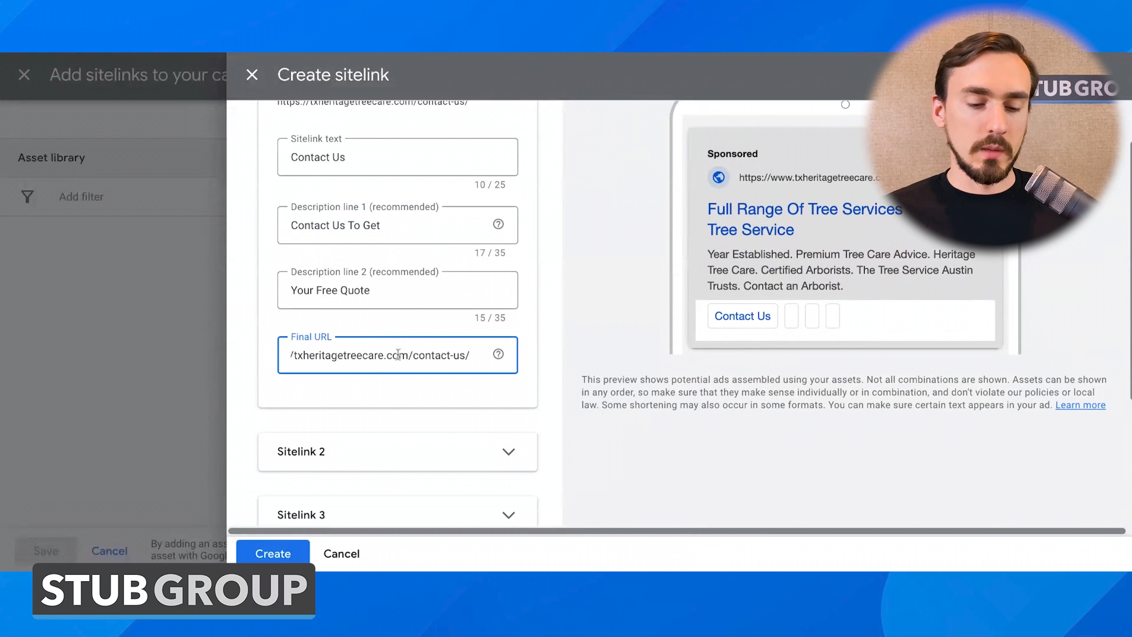
left_click(419, 278)
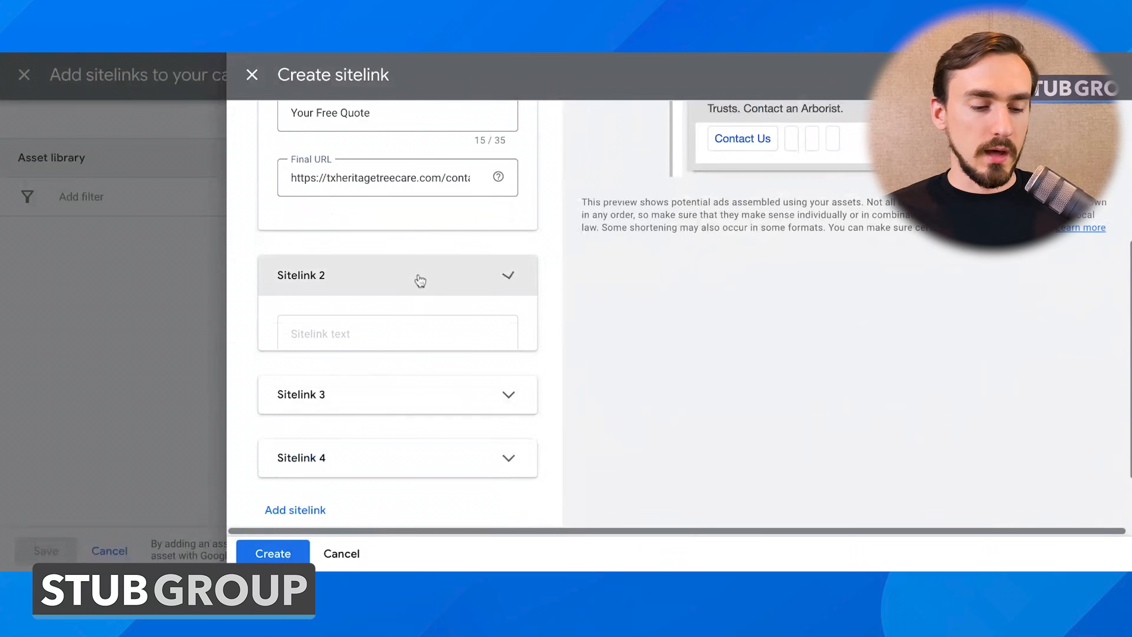
left_click(377, 330)
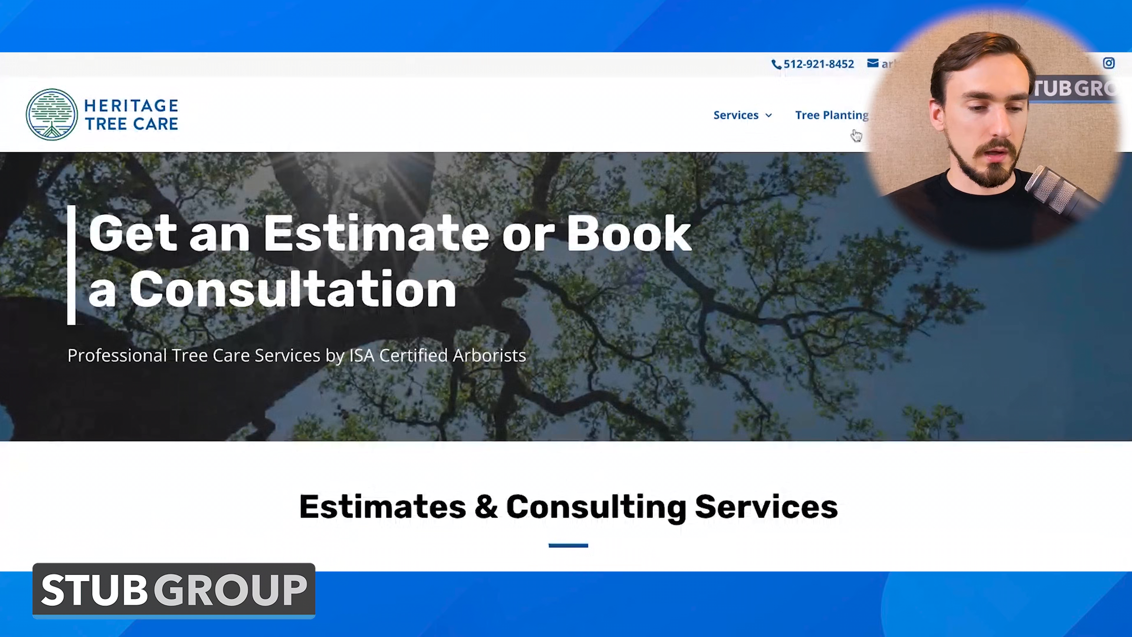
mouse_move(762, 132)
mouse_move(753, 179)
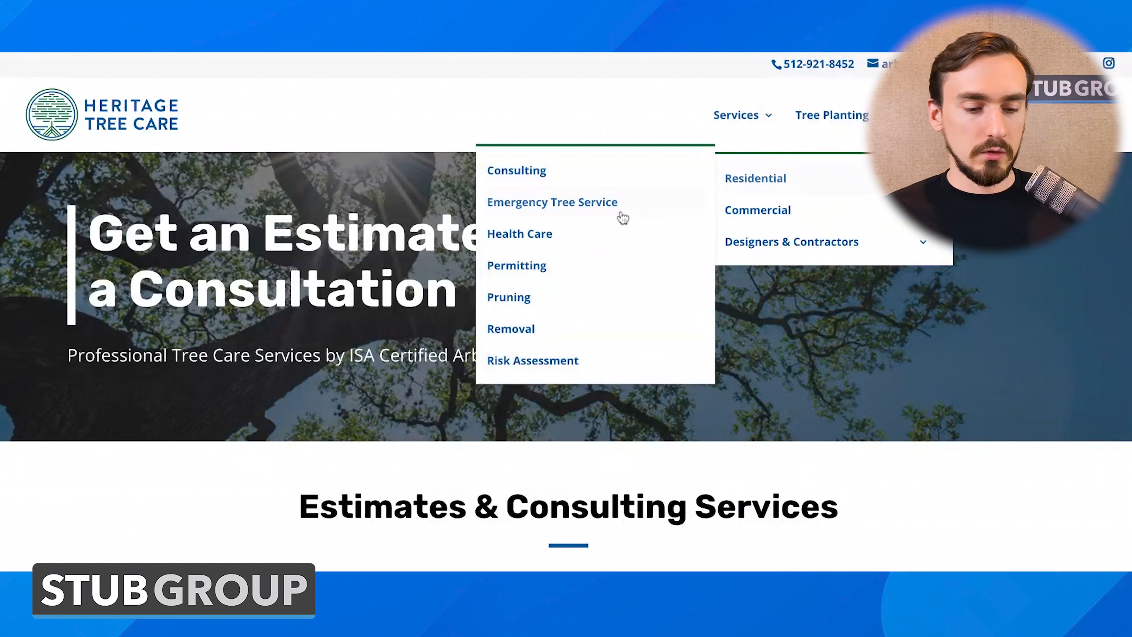
left_click(509, 297)
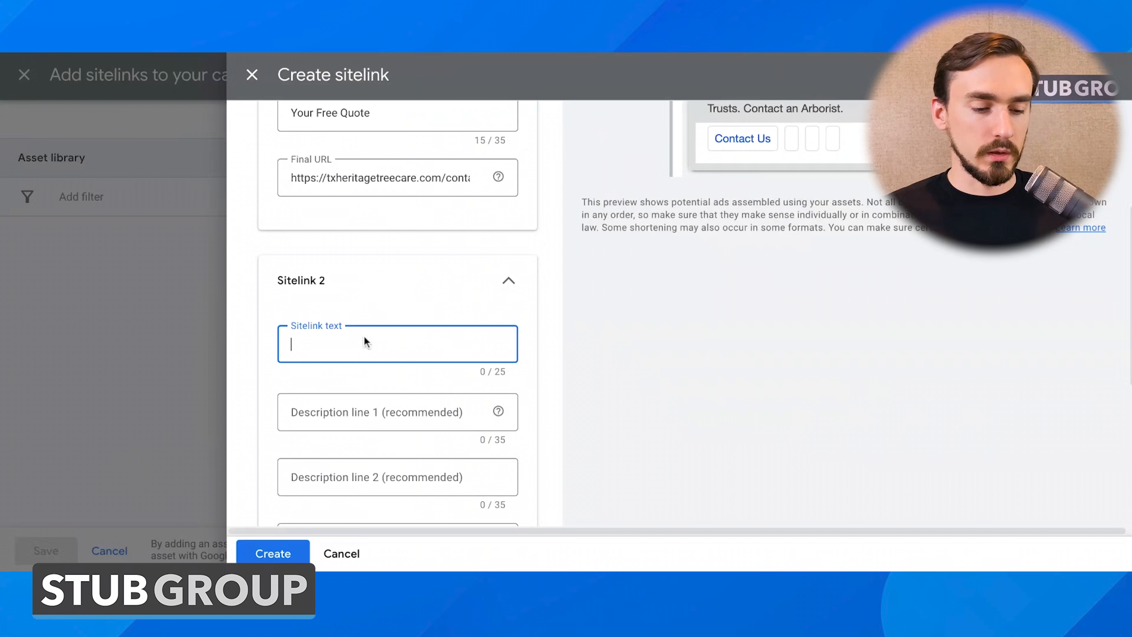
type("Pruning")
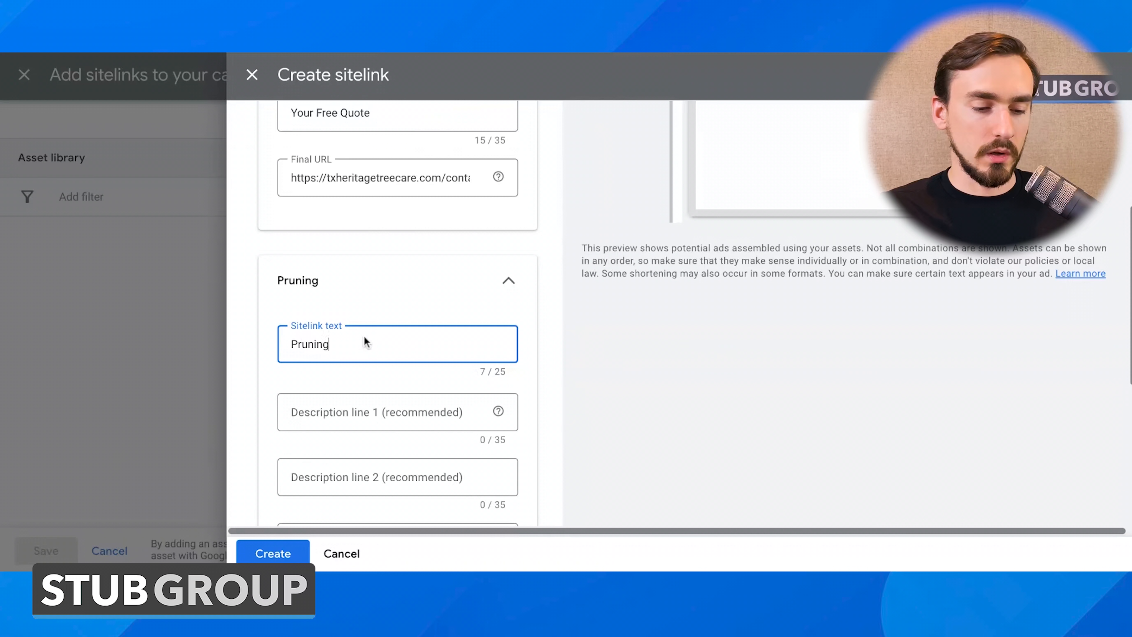
Step: Set the Pruning sitelink's description lines to "Check Out Our Tree" and "Pruning Services"
left_click(360, 412)
scroll(361, 412, "down", 1)
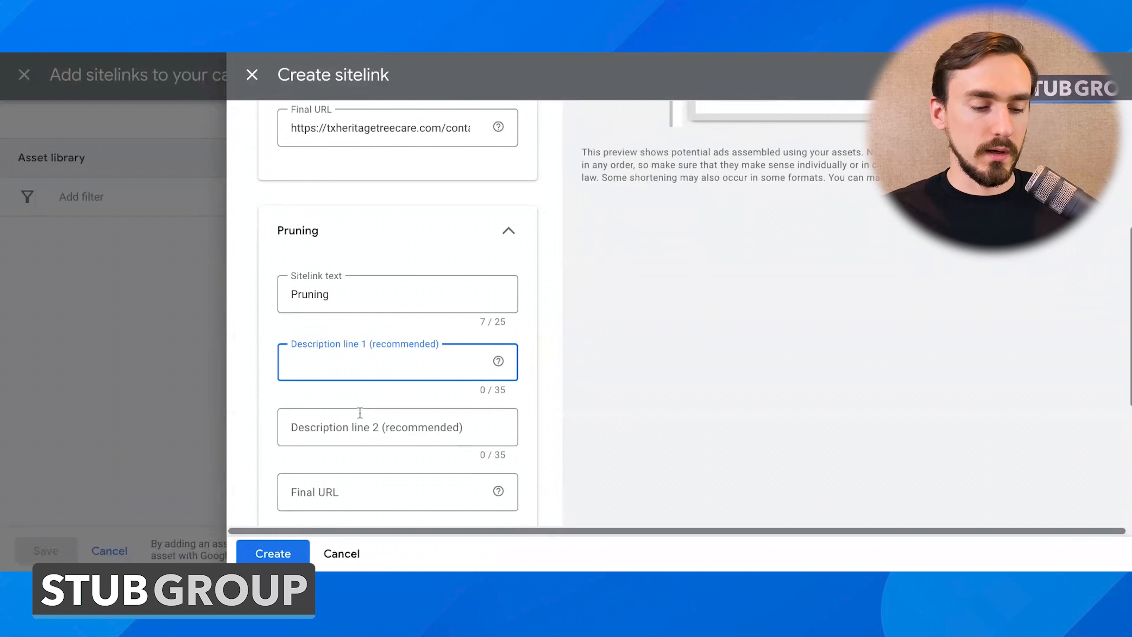
type("Check Out Our Tree")
left_click(344, 439)
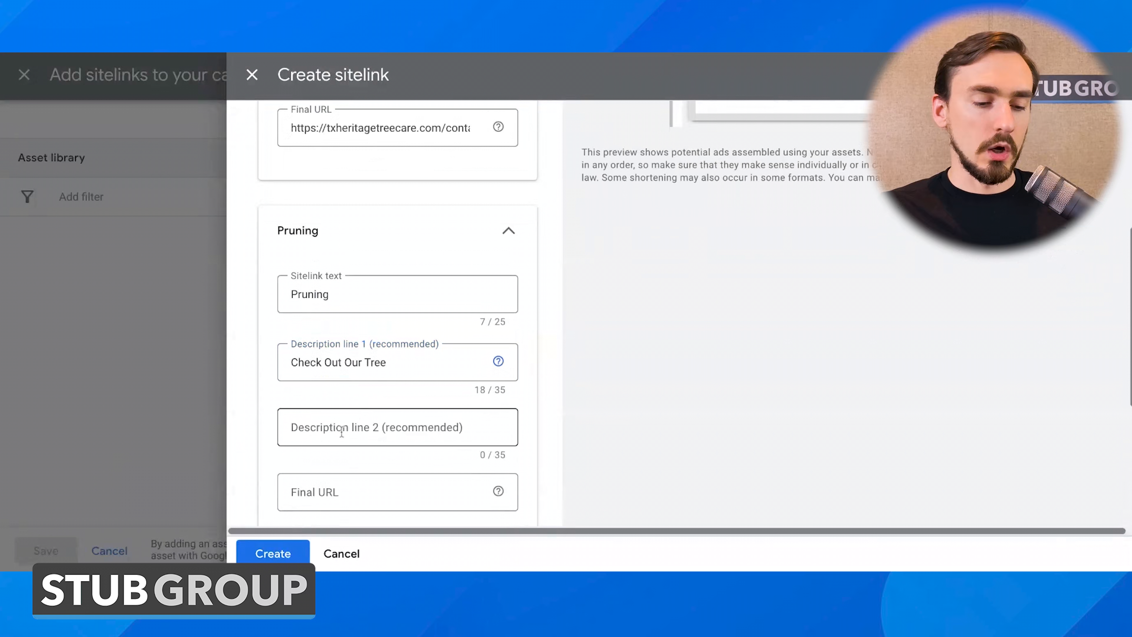
type("Pruning Services")
scroll(342, 435, "down", 2)
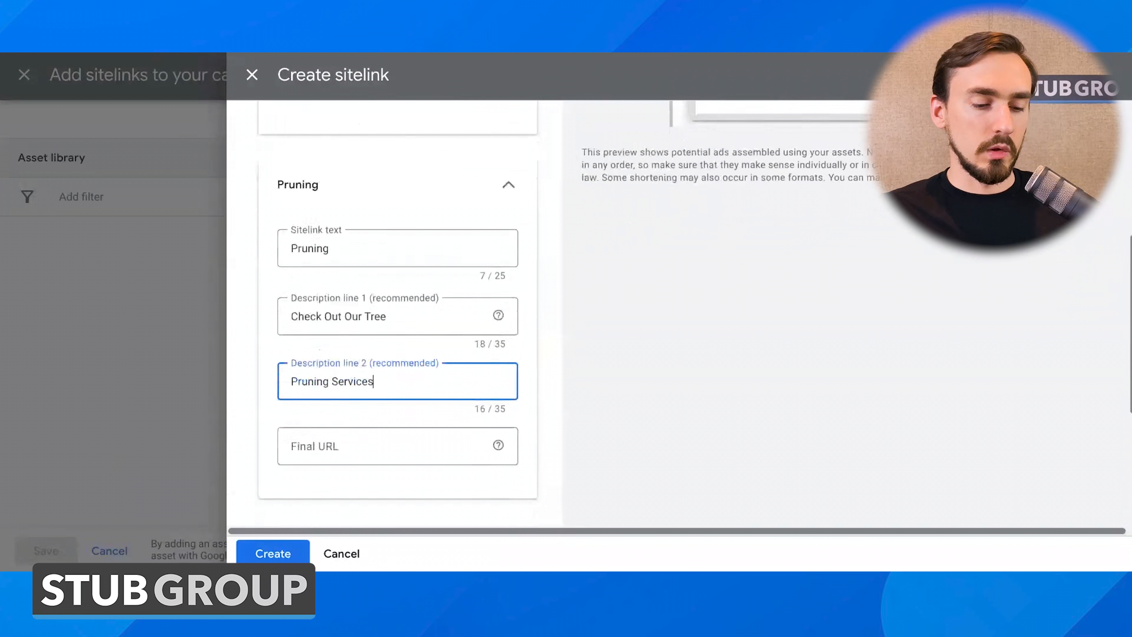
left_click(384, 404)
type("https://txheritagetreecare.com/residential/tree-cutting-service/")
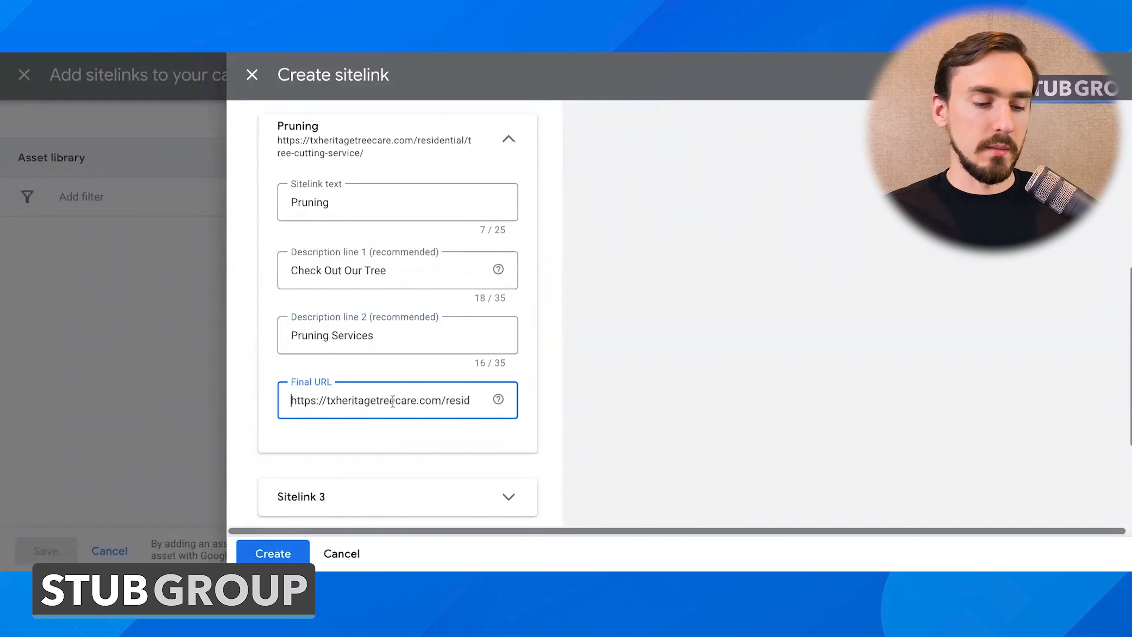
left_click(616, 368)
scroll(423, 367, "down", 3)
scroll(423, 367, "up", 3)
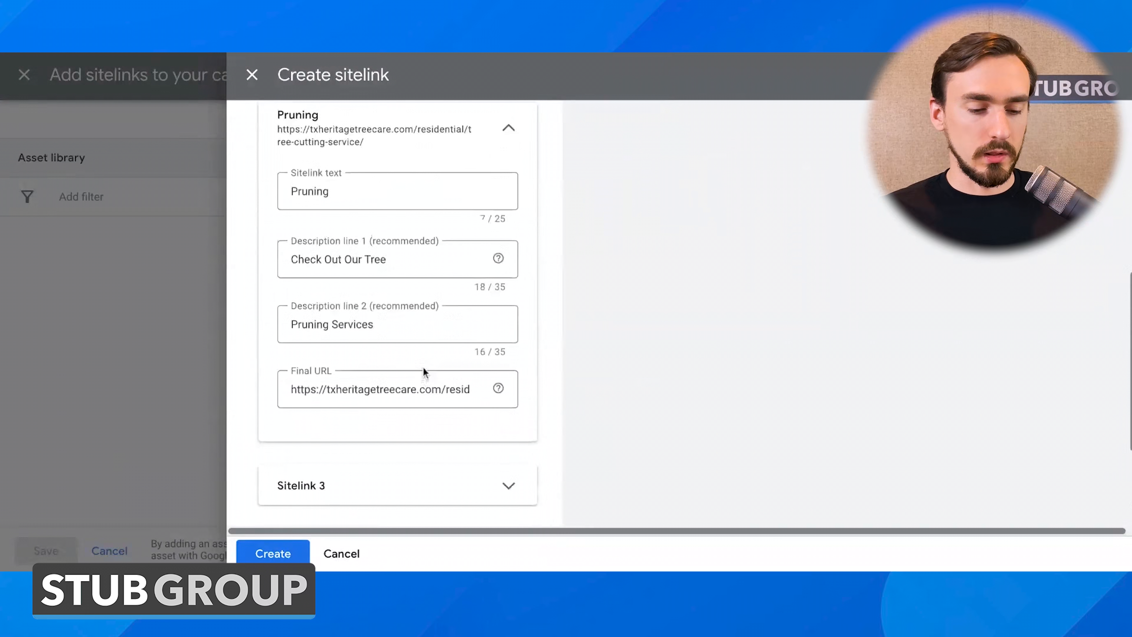
scroll(423, 367, "down", 4)
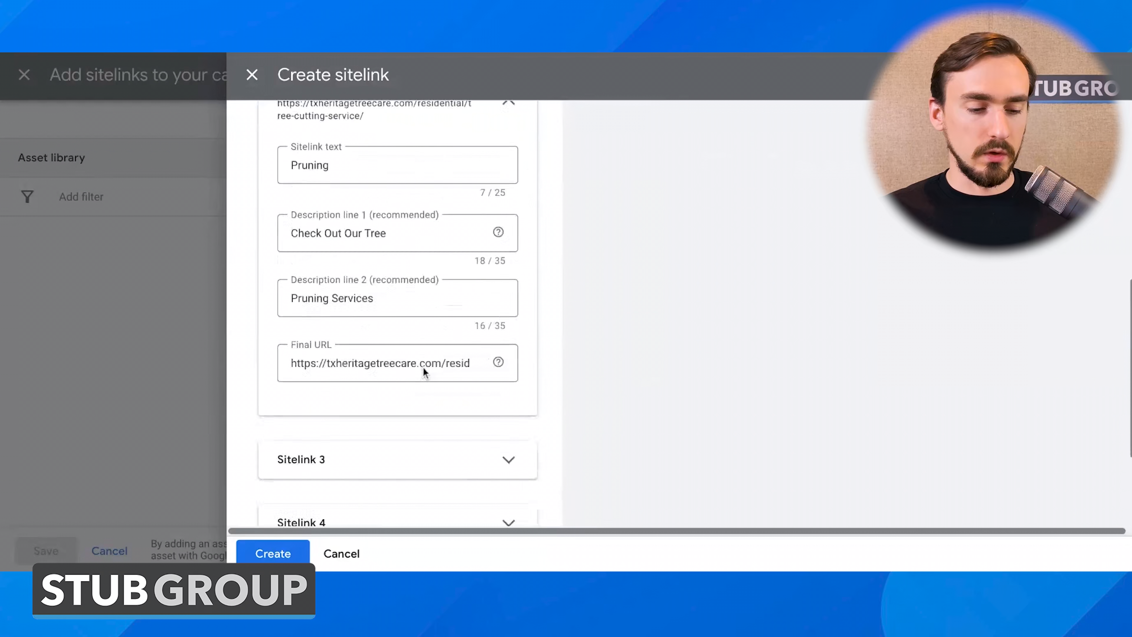
left_click(263, 552)
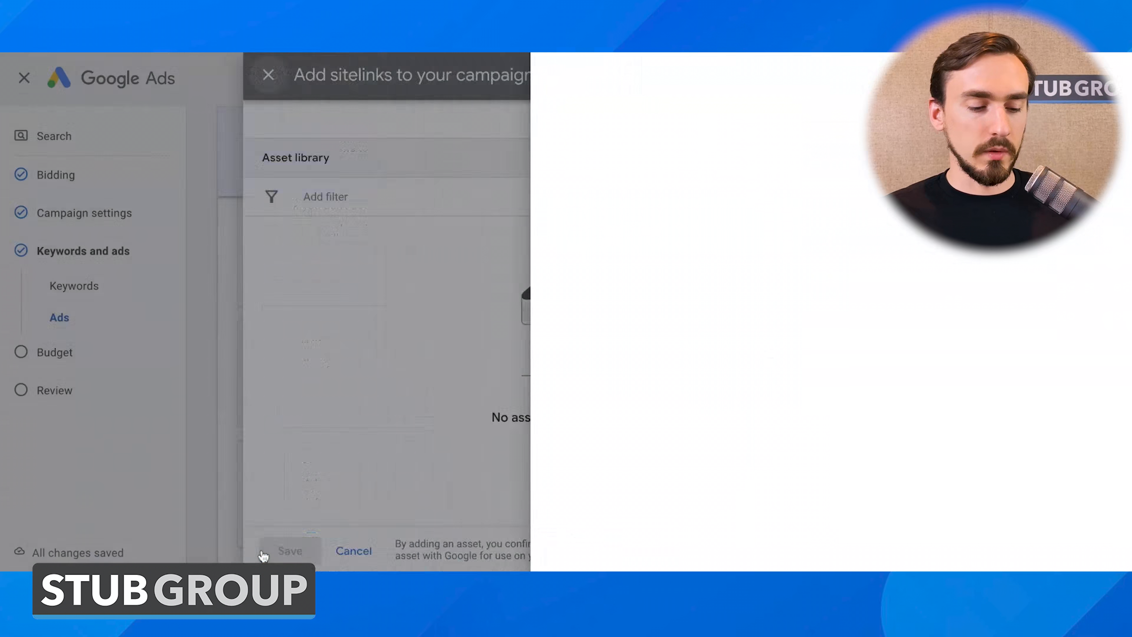
scroll(608, 237, "down", 2)
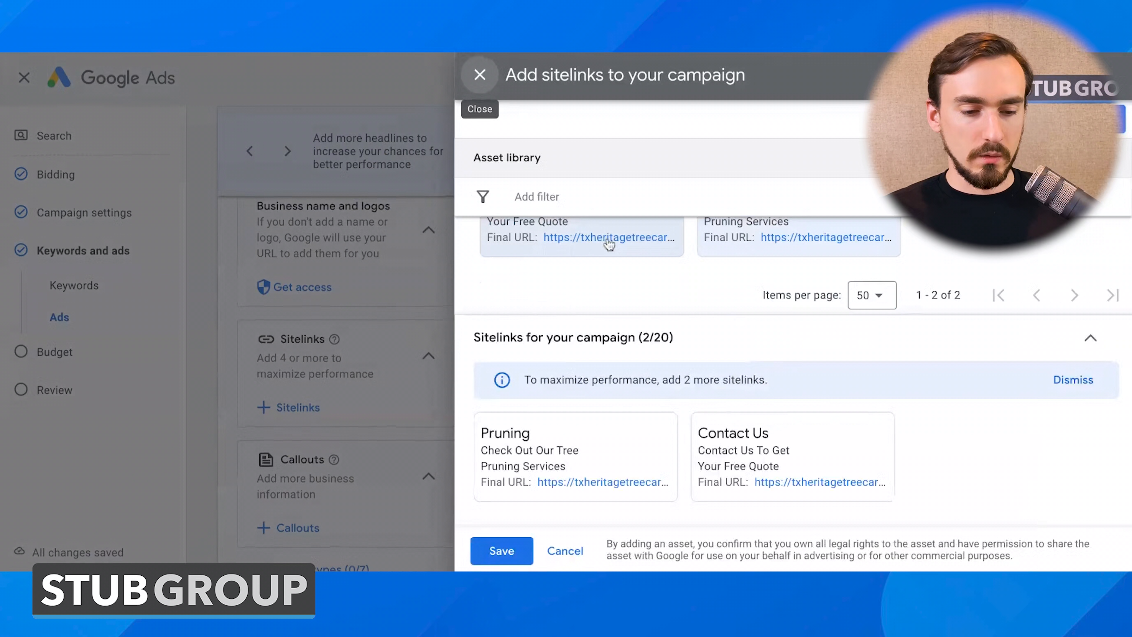
left_click(1083, 119)
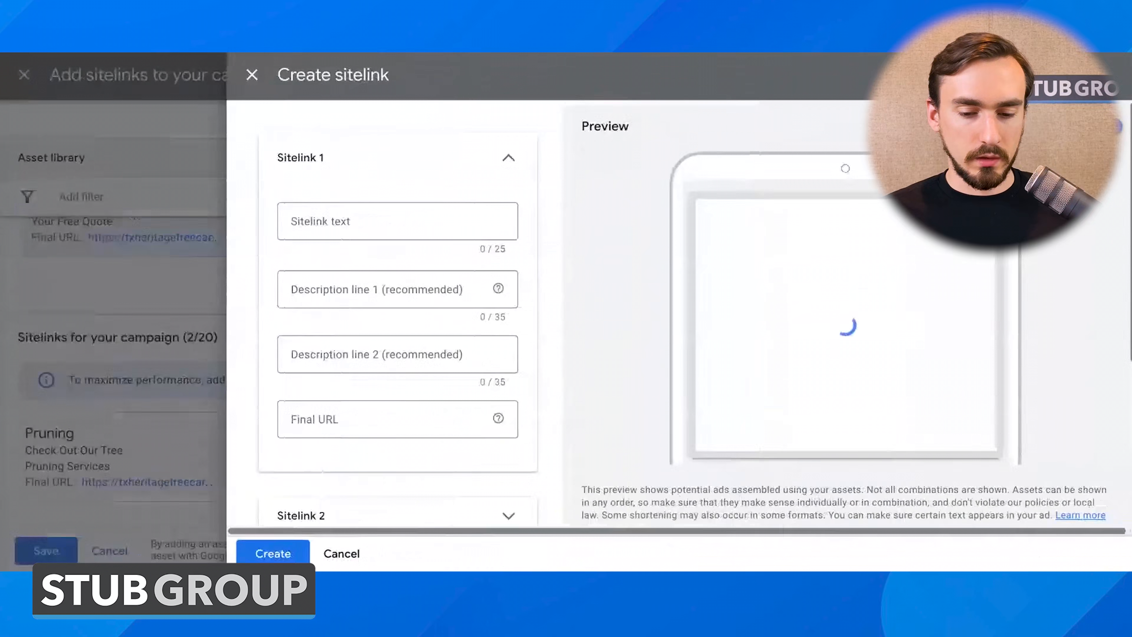
left_click(333, 556)
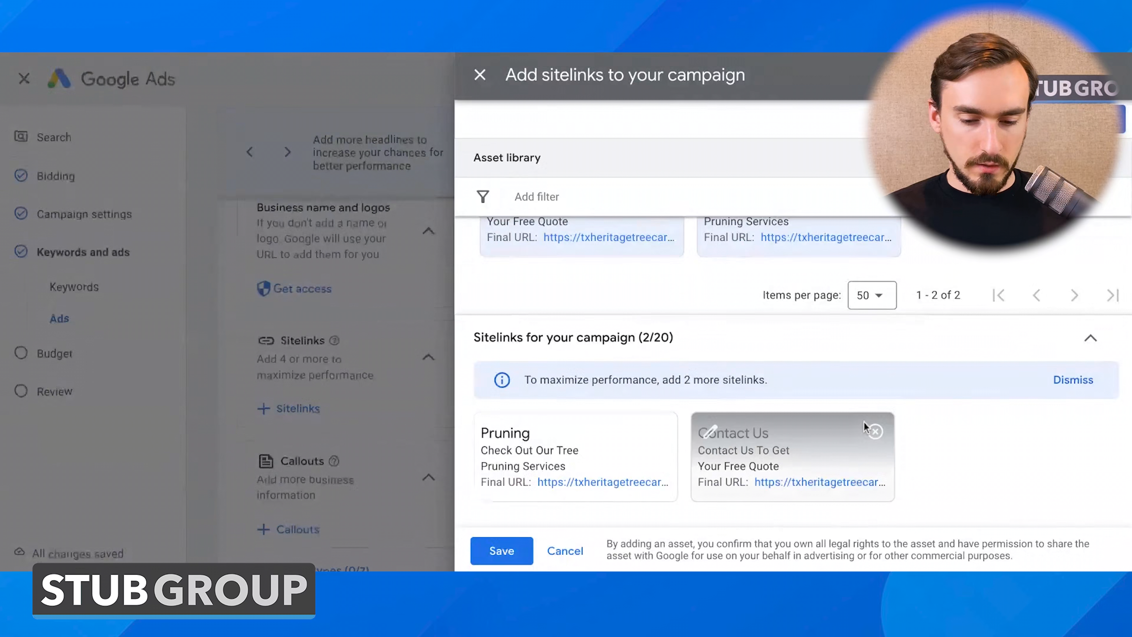
Step: Close the campaign's sitelink selection and save the Contact Us and Pruning sitelinks
left_click(479, 76)
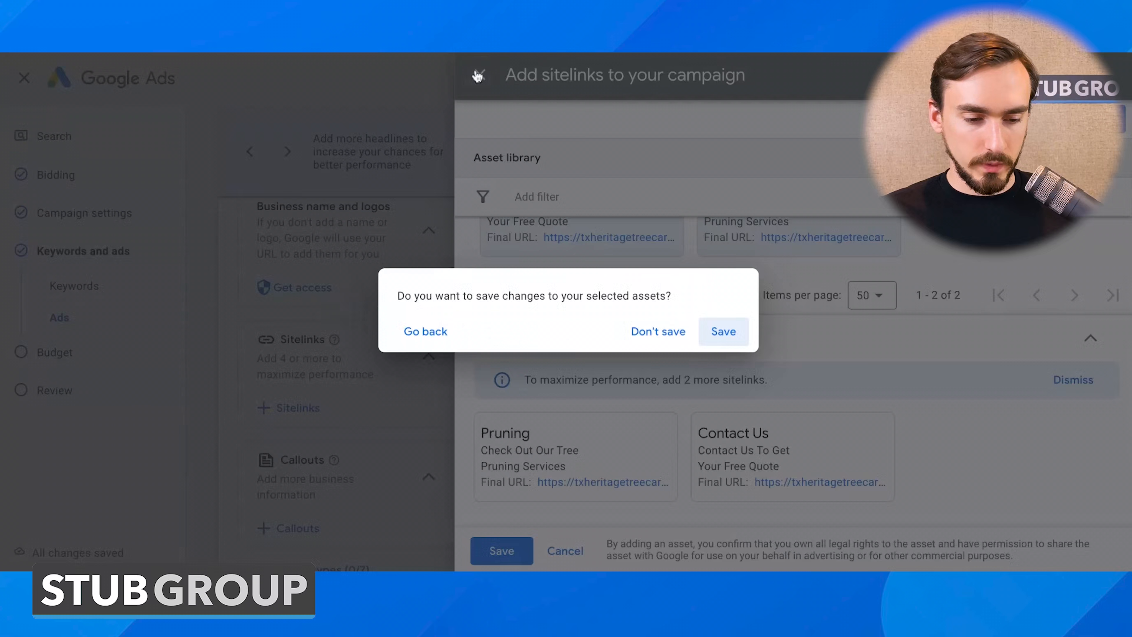
left_click(726, 338)
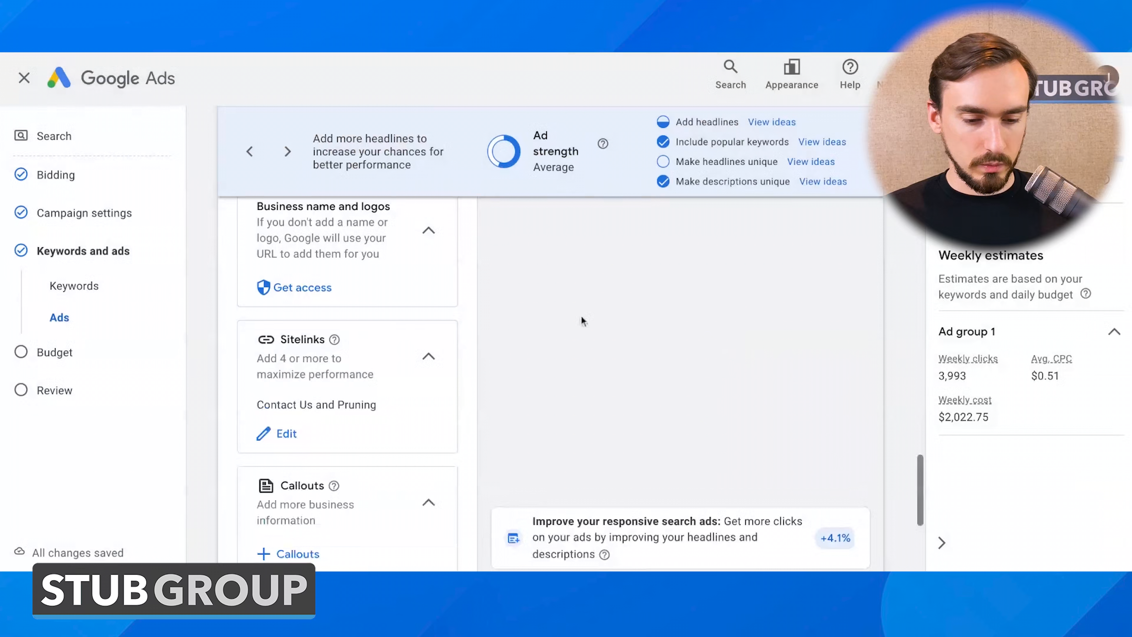
triple_click(255, 406)
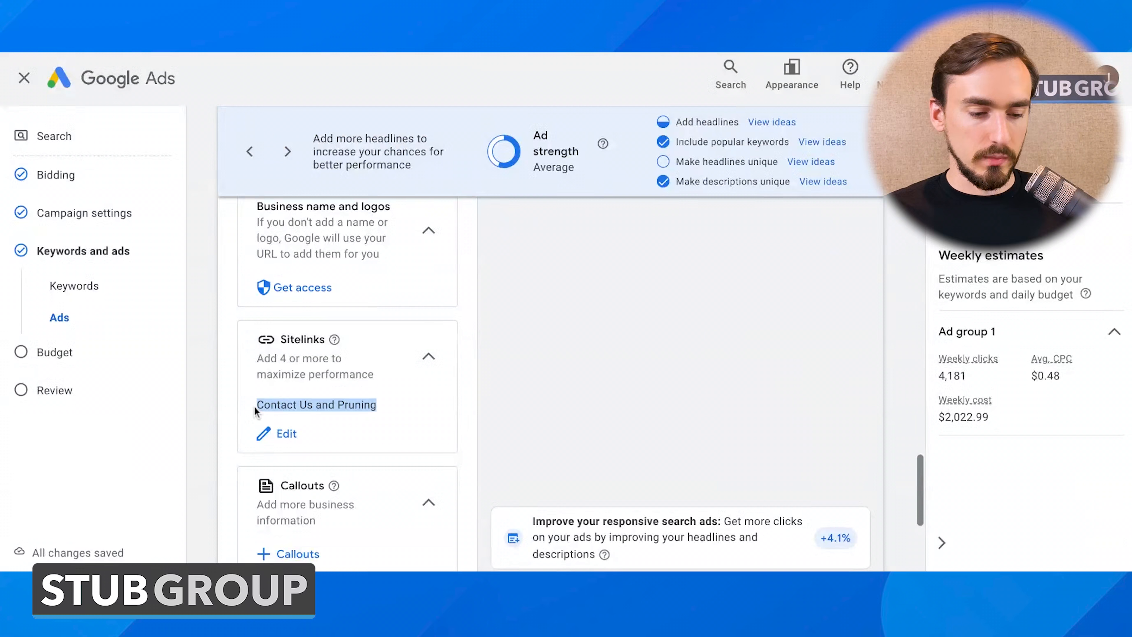
Step: Start adding callouts to the campaign and set the first callout text to "In Business for 35 Years"
scroll(336, 341, "down", 3)
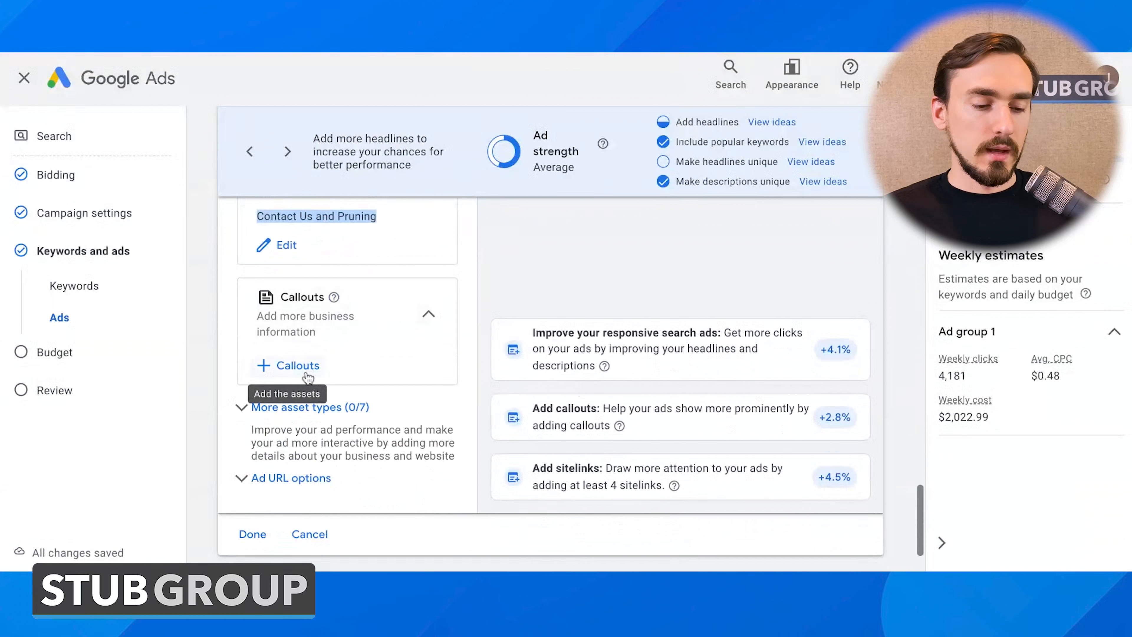
left_click(306, 373)
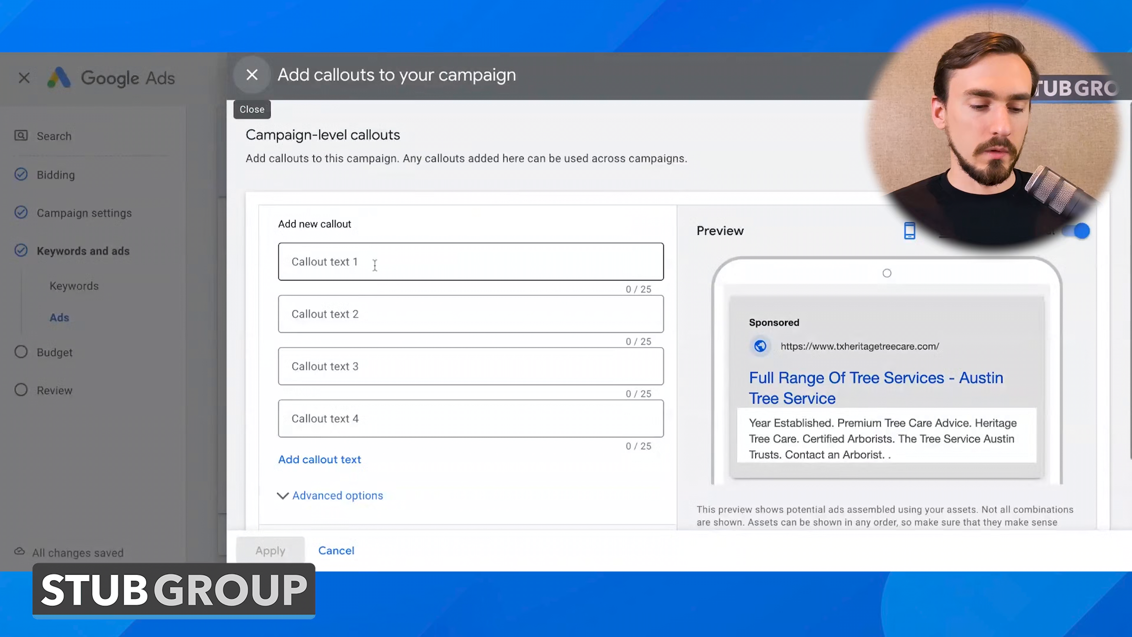
scroll(375, 265, "down", 2)
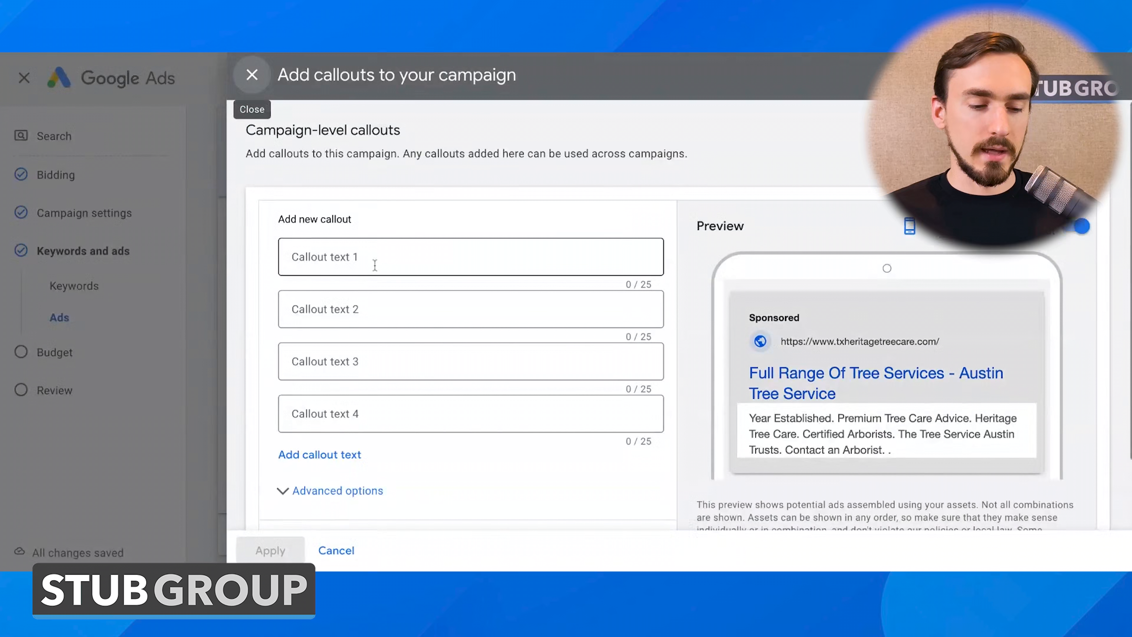
scroll(375, 265, "up", 1)
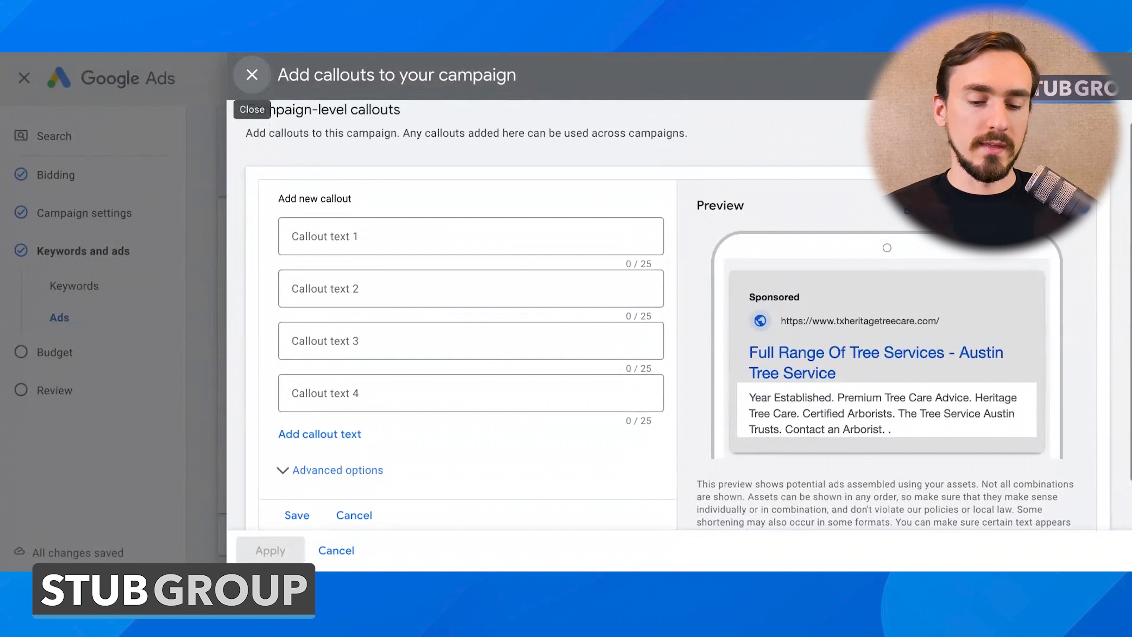
left_click(427, 236)
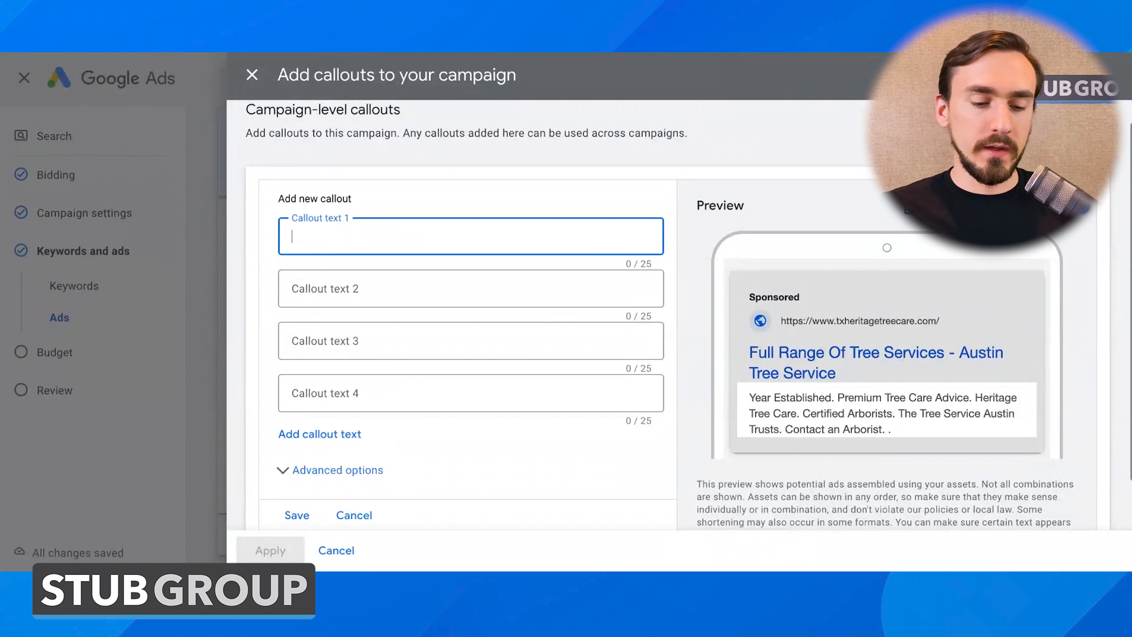
type("In Business for 35")
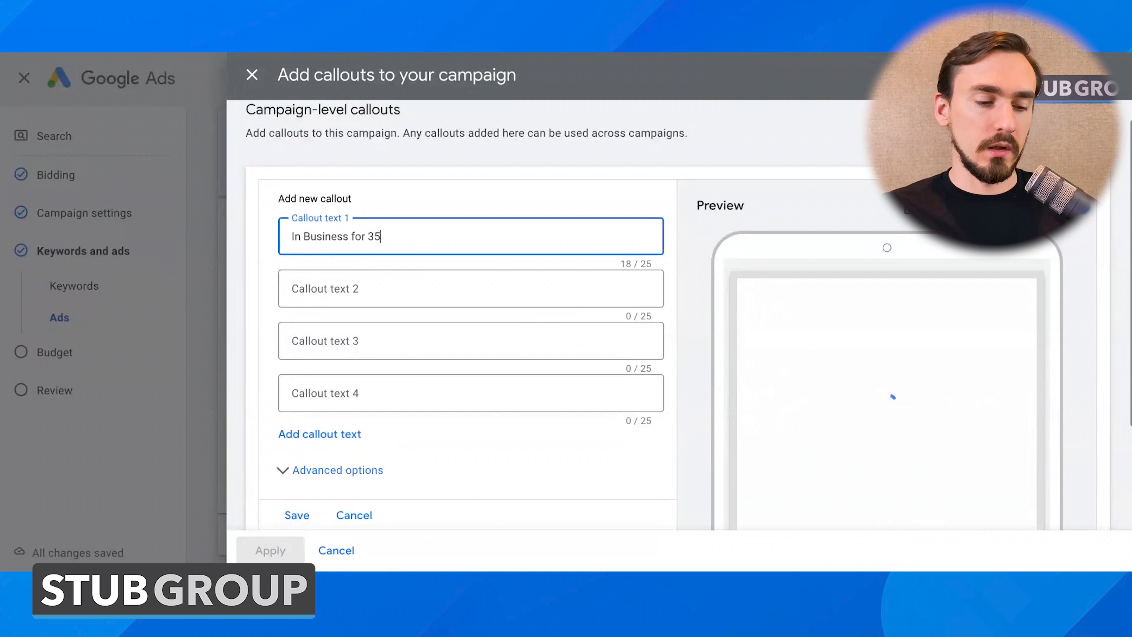
type(" Years")
Step: Set the second callout text to "Call For Free Quote" and the third to "A+ Rated"
left_click(362, 288)
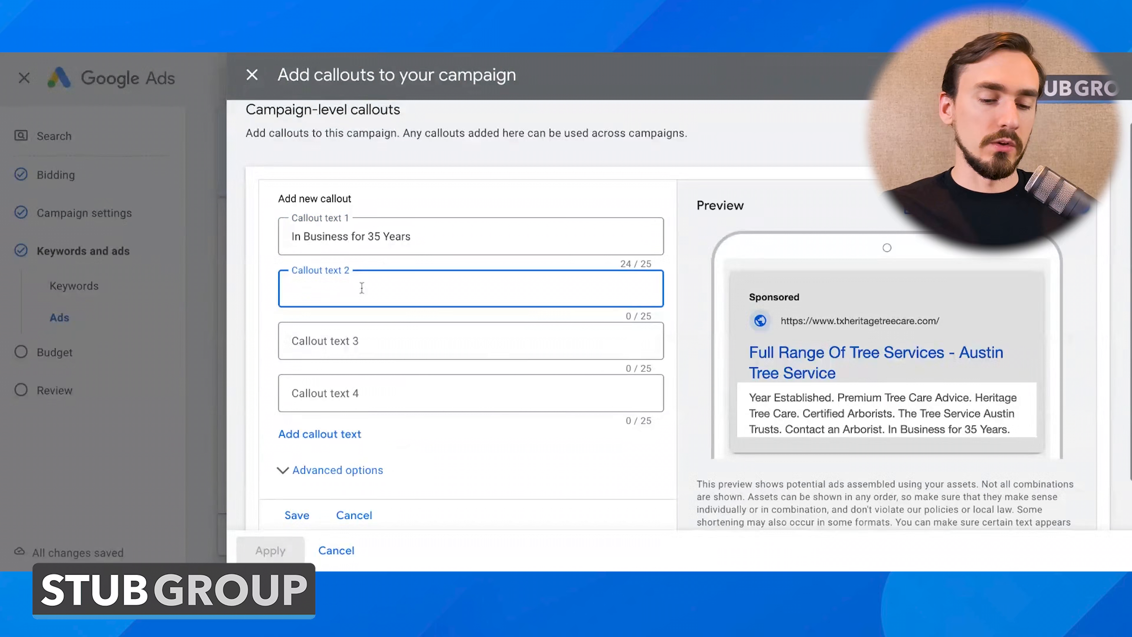
type("Free Q")
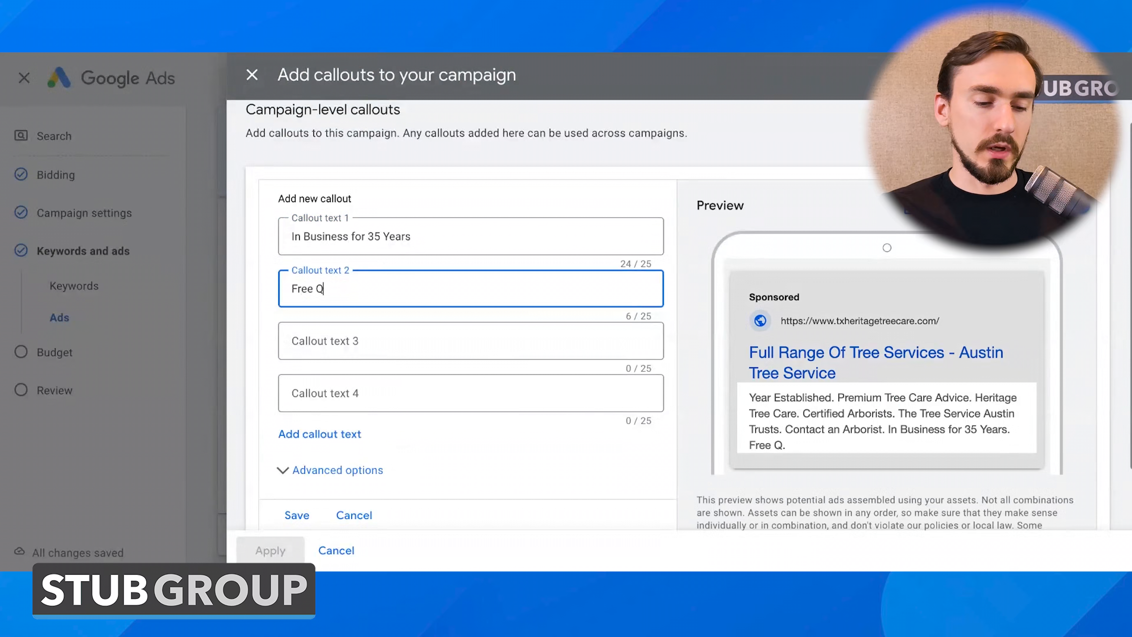
key("super+a")
type("Call For Fr")
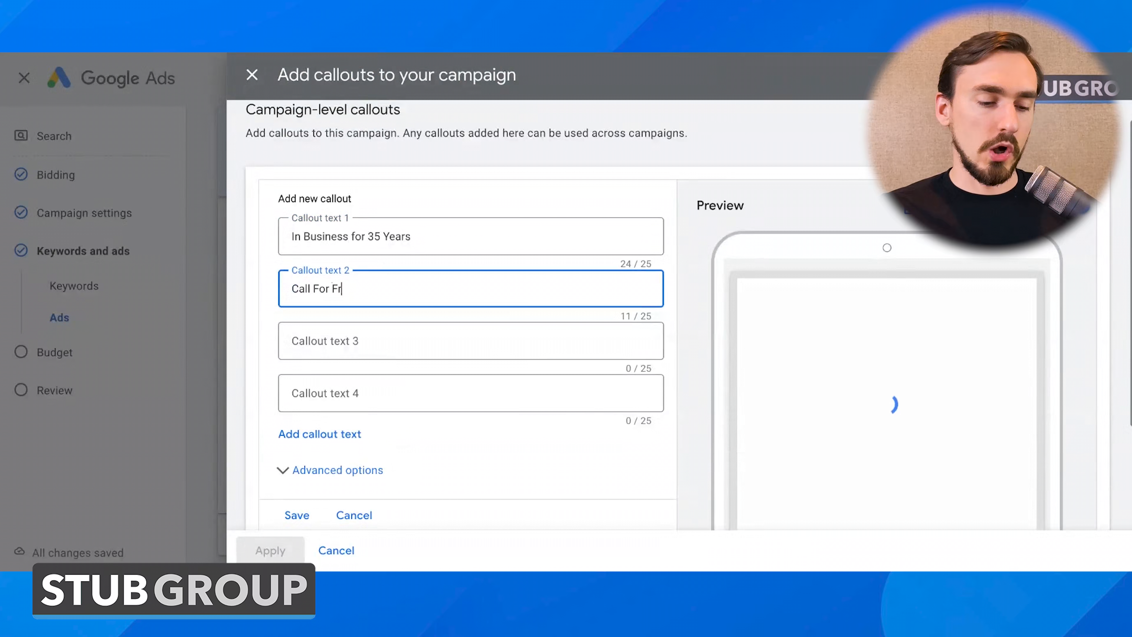
type("ee Quote")
left_click(324, 341)
type("A")
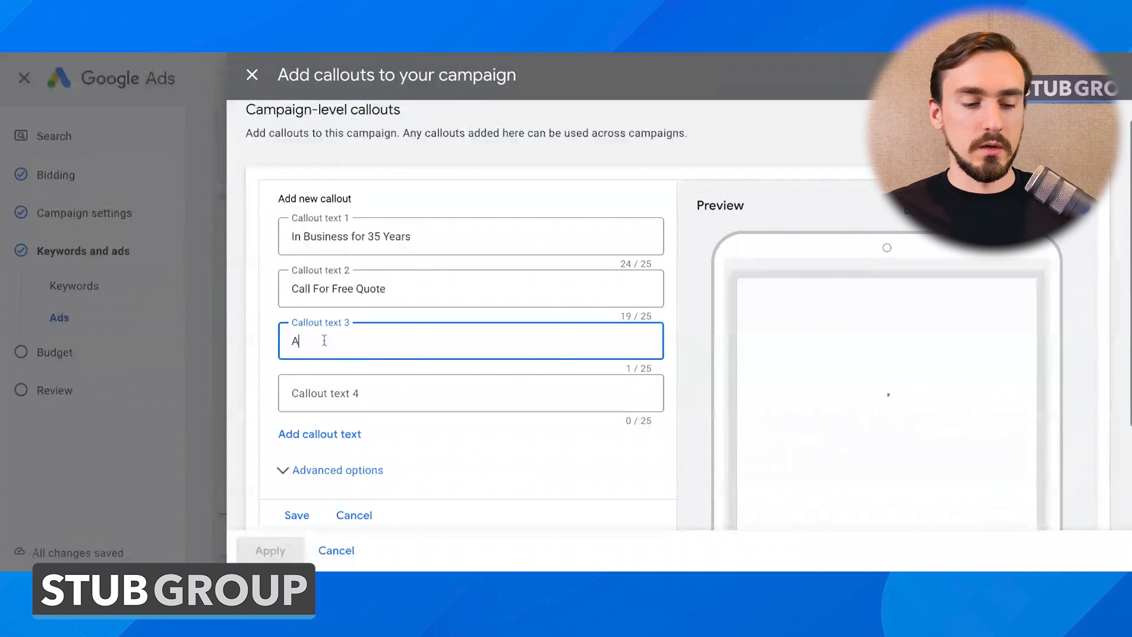
type("+ Rated")
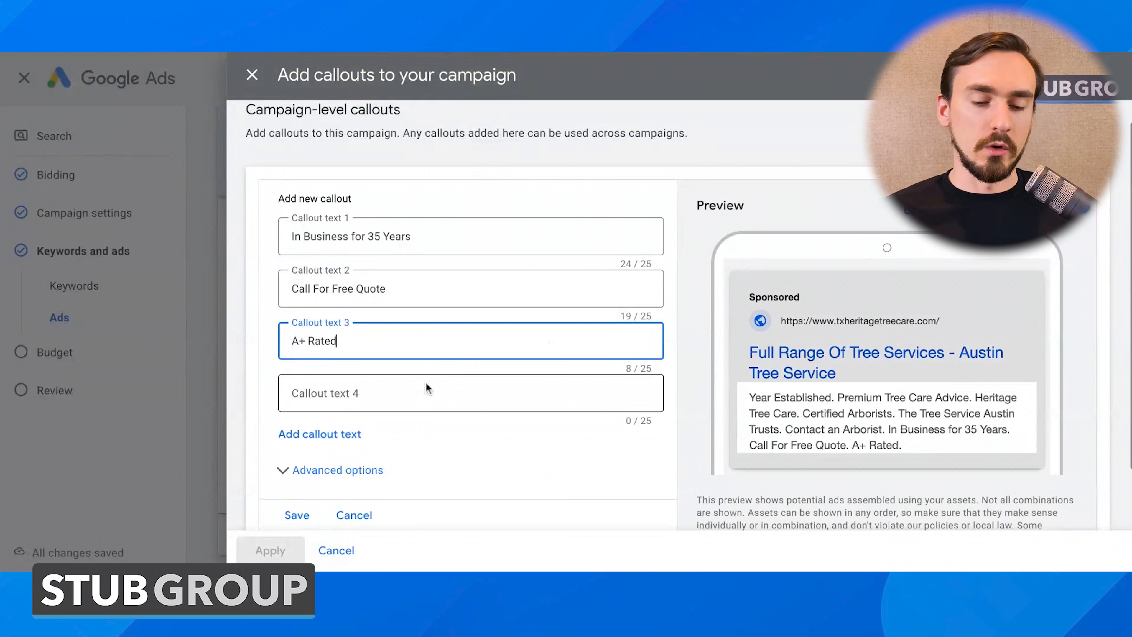
Step: Set the fourth callout text to "Licensed & Insured"
scroll(425, 382, "down", 1)
left_click(413, 379)
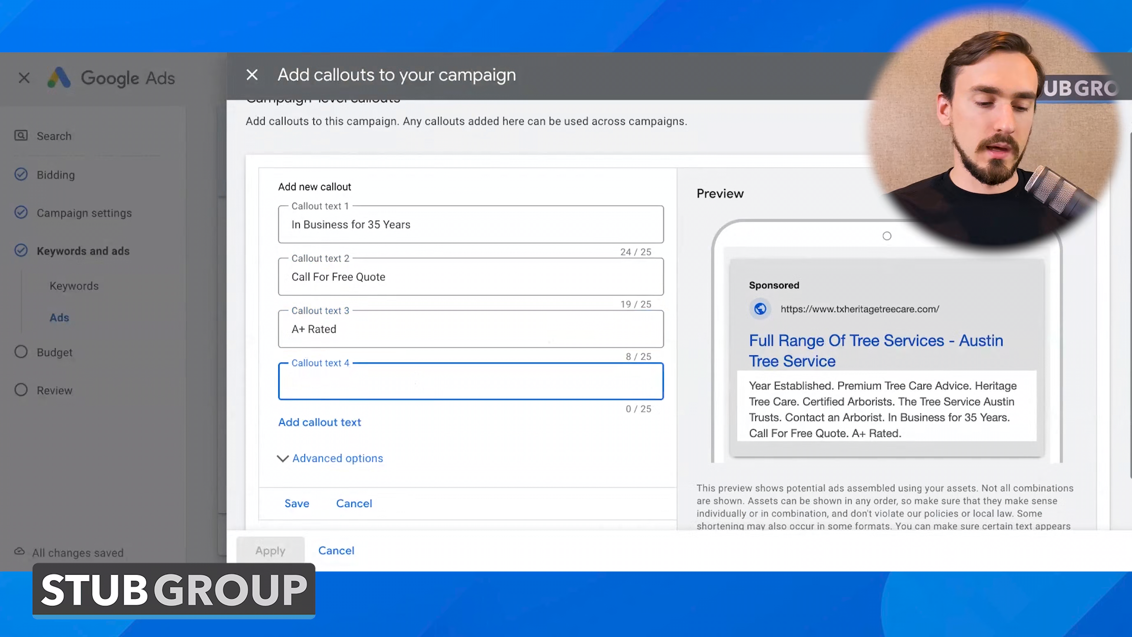
type("Licensed & INsured")
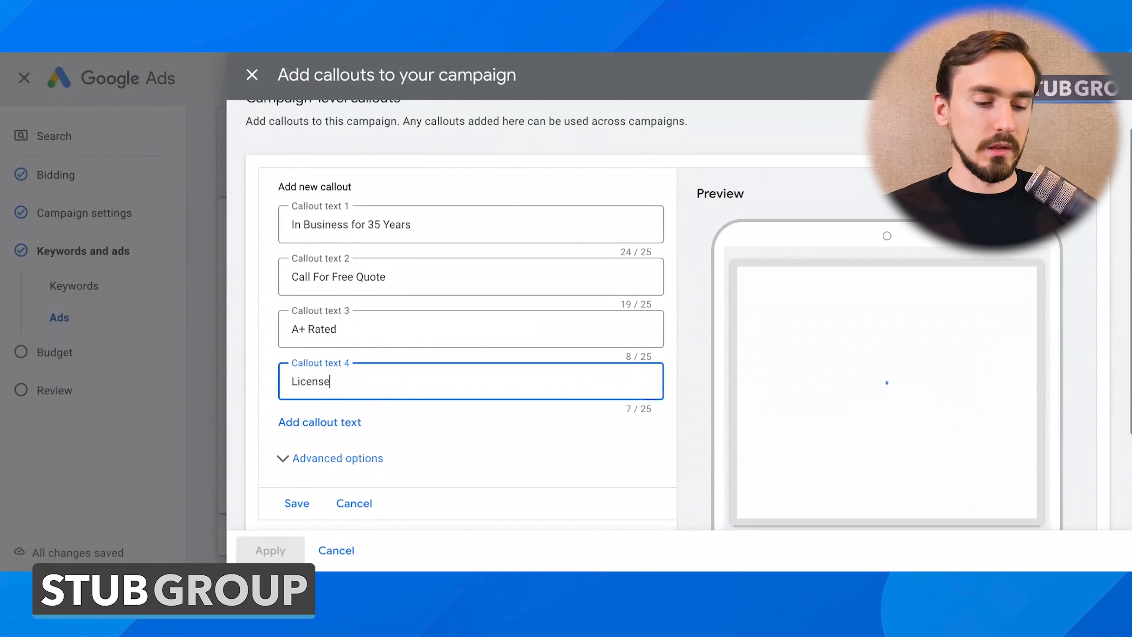
key("Left")
key("Left")
key("Left")
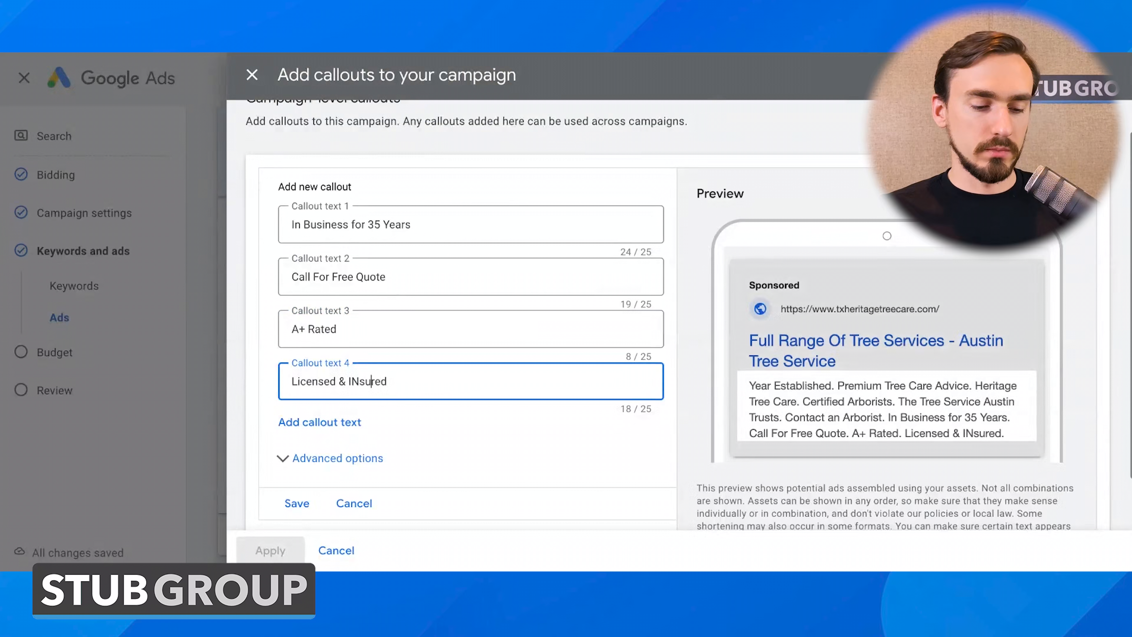
key("BackSpace")
type("n")
scroll(417, 405, "down", 2)
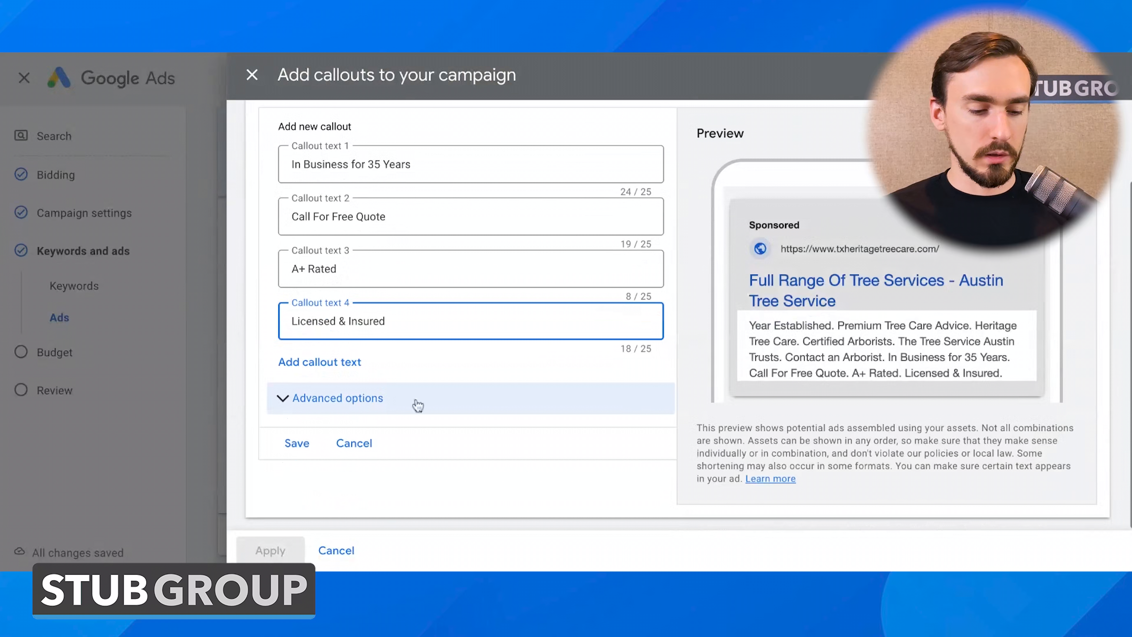
Step: Check the callouts' advanced scheduling options, and save and apply the four callouts to the campaign
left_click(417, 402)
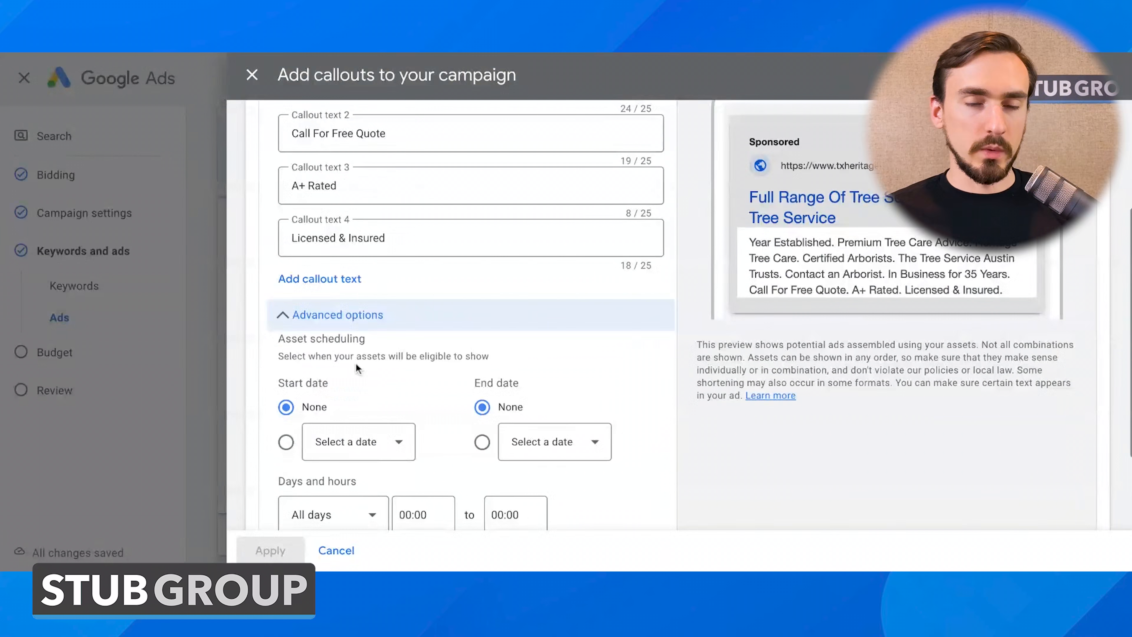
left_click(345, 315)
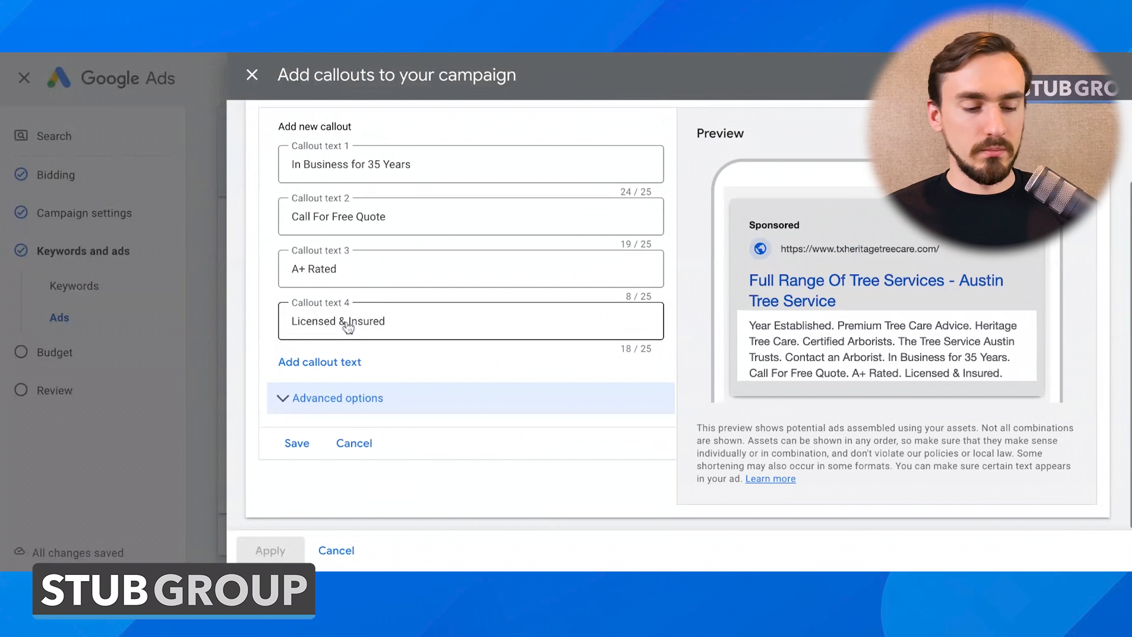
left_click(297, 443)
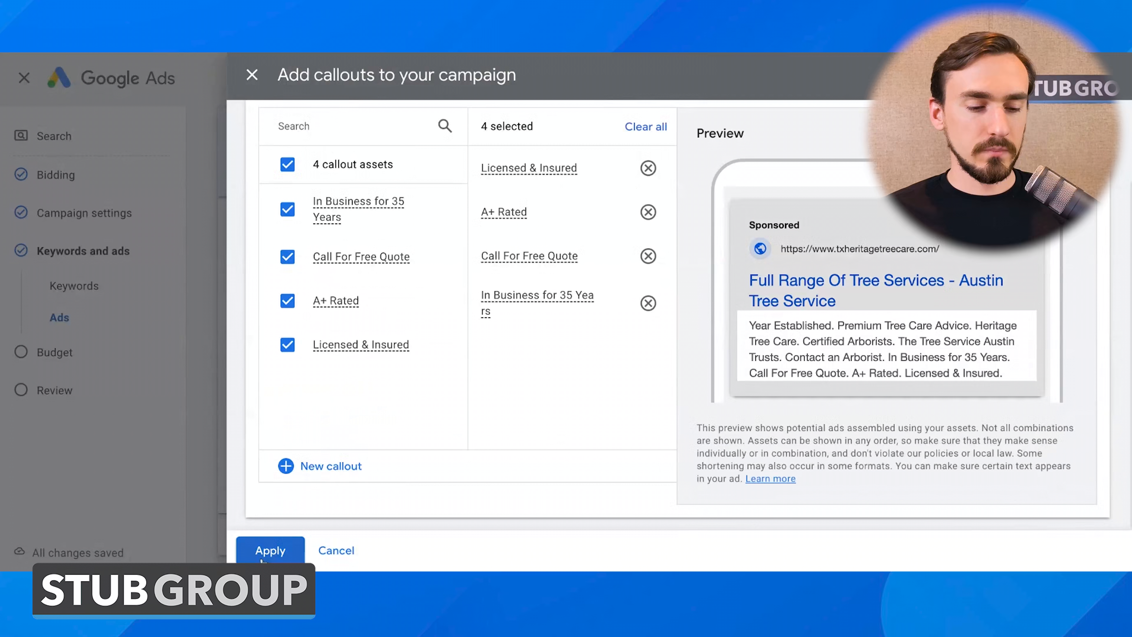
left_click(267, 550)
scroll(327, 372, "up", 3)
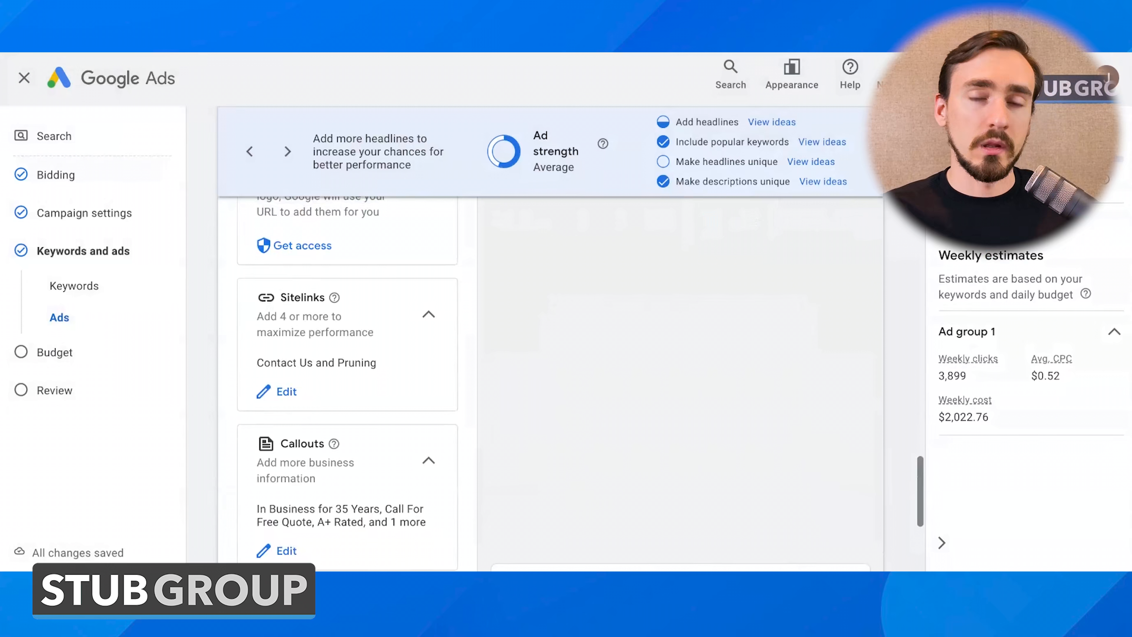
Step: Expand the additional asset types and start adding a promotion to the campaign
scroll(348, 375, "down", 5)
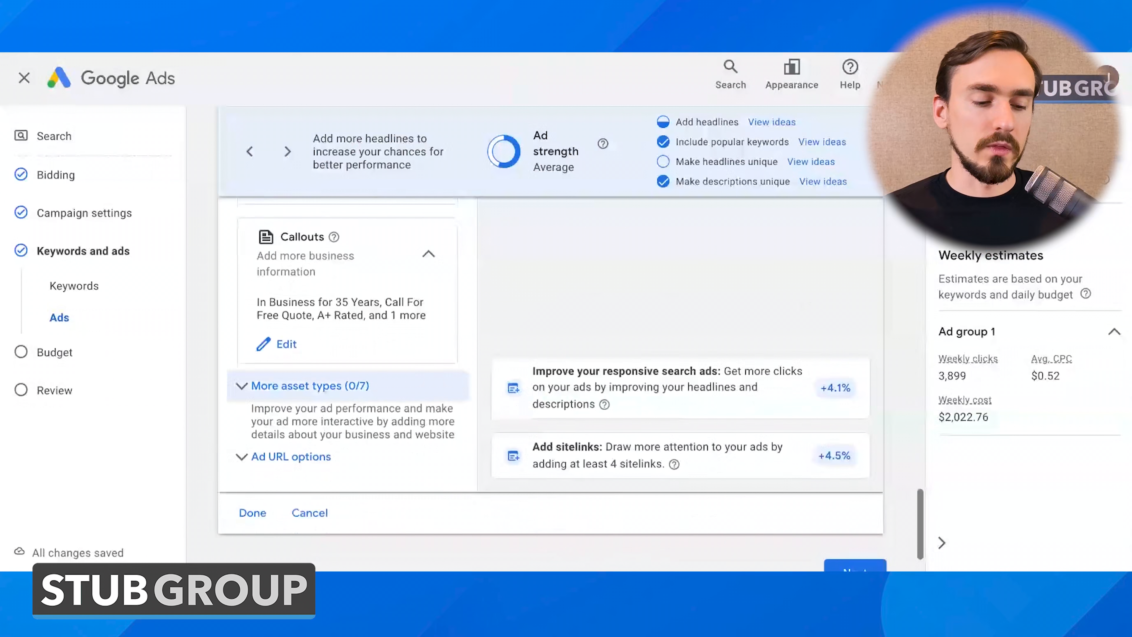
left_click(348, 373)
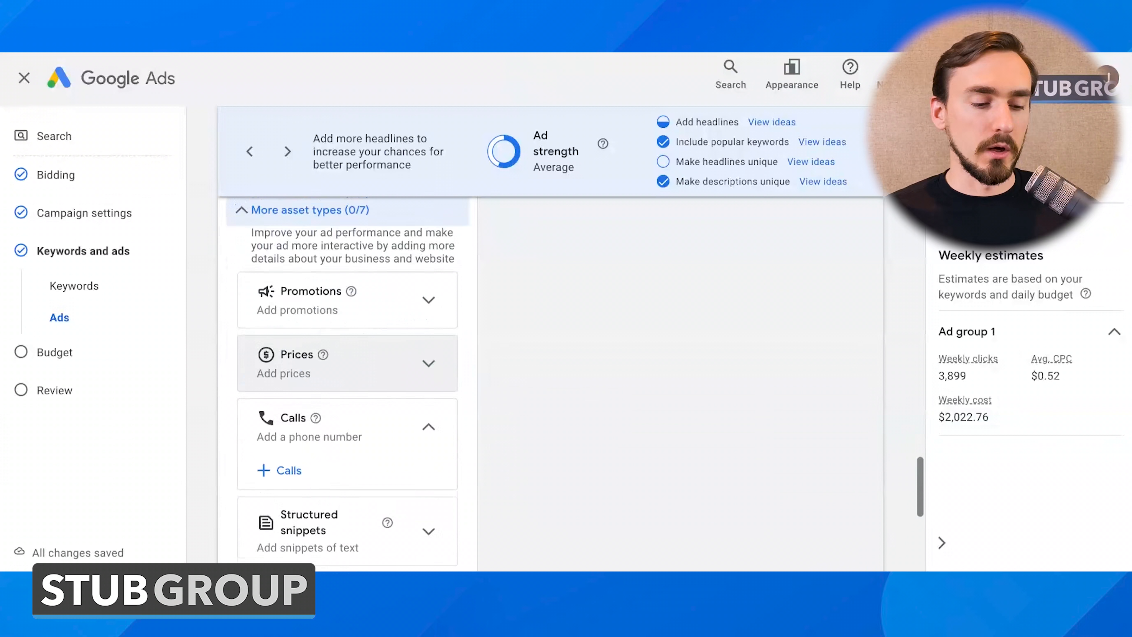
left_click(405, 306)
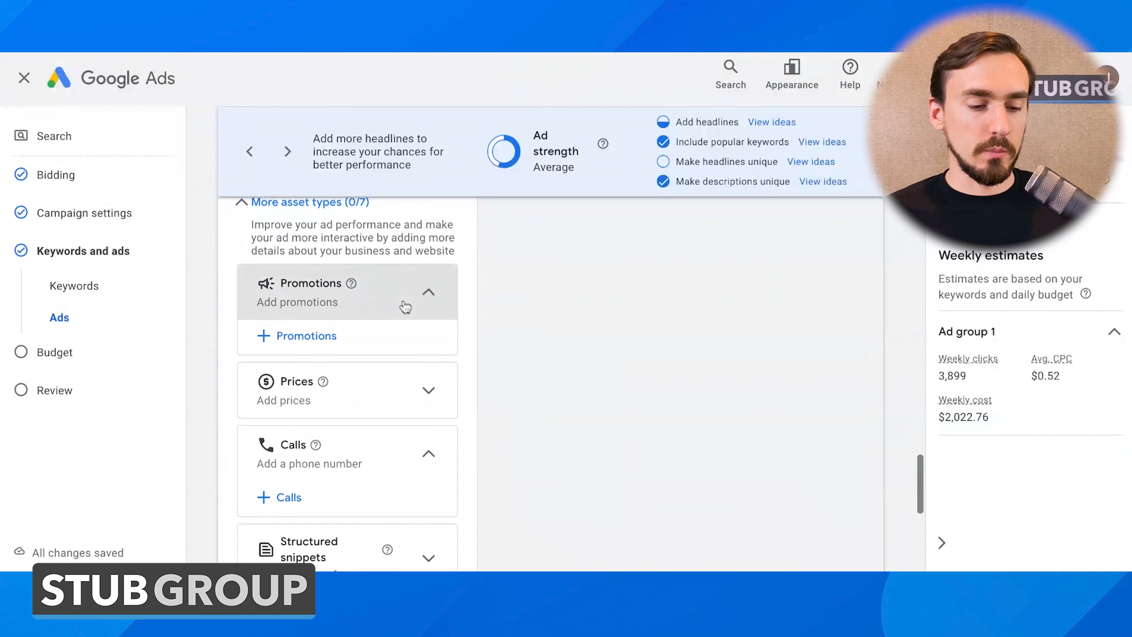
left_click(320, 335)
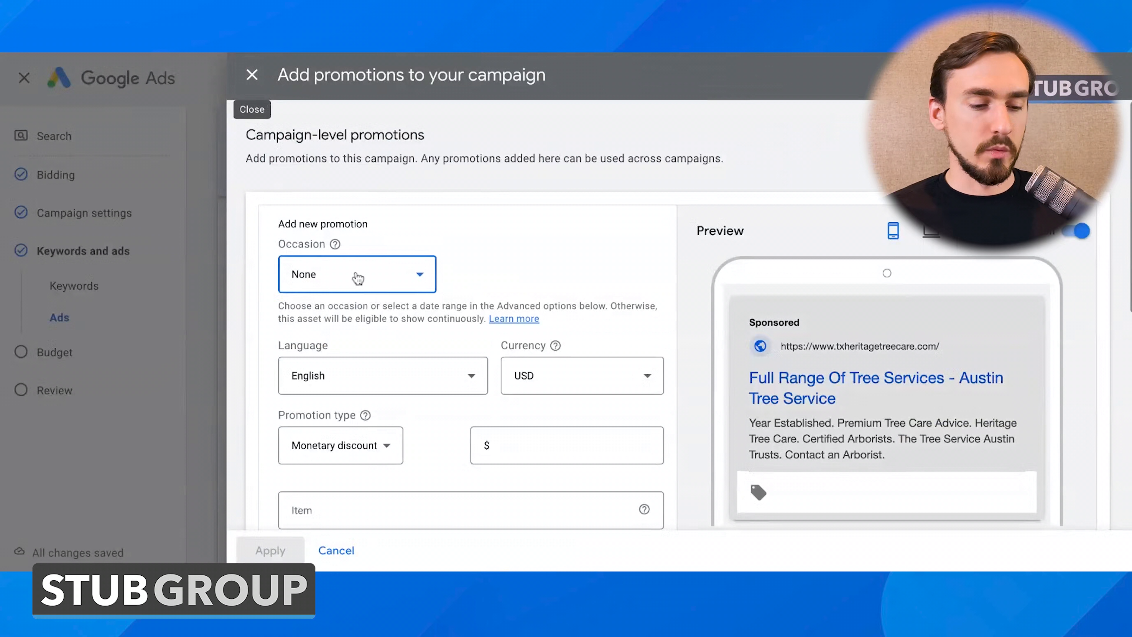
Step: Browse the occasions available for the promotion without choosing a different one
left_click(360, 276)
scroll(387, 436, "down", 7)
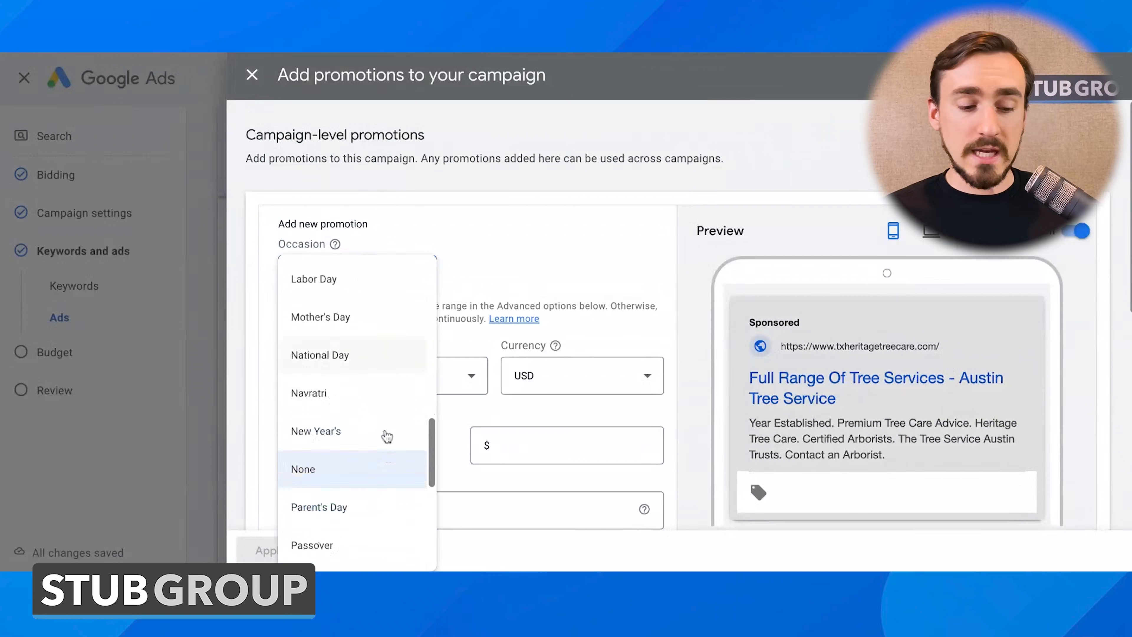
scroll(374, 307, "up", 10)
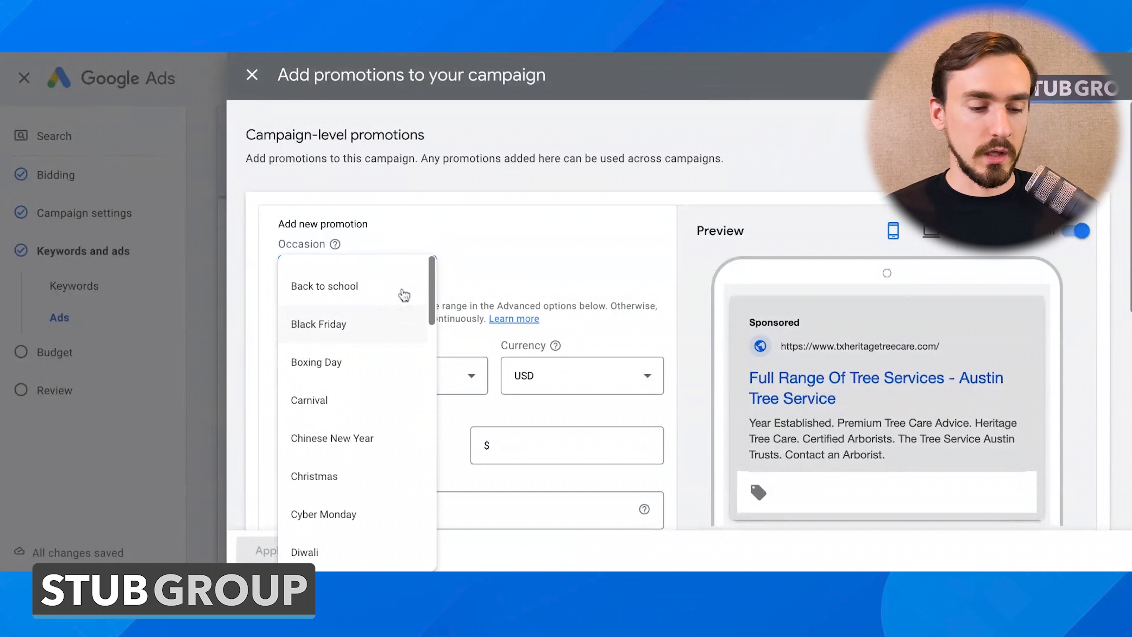
left_click(627, 177)
Step: Set the promotion to a percent discount of 10% on the item "First Tree Trim"
scroll(492, 240, "down", 5)
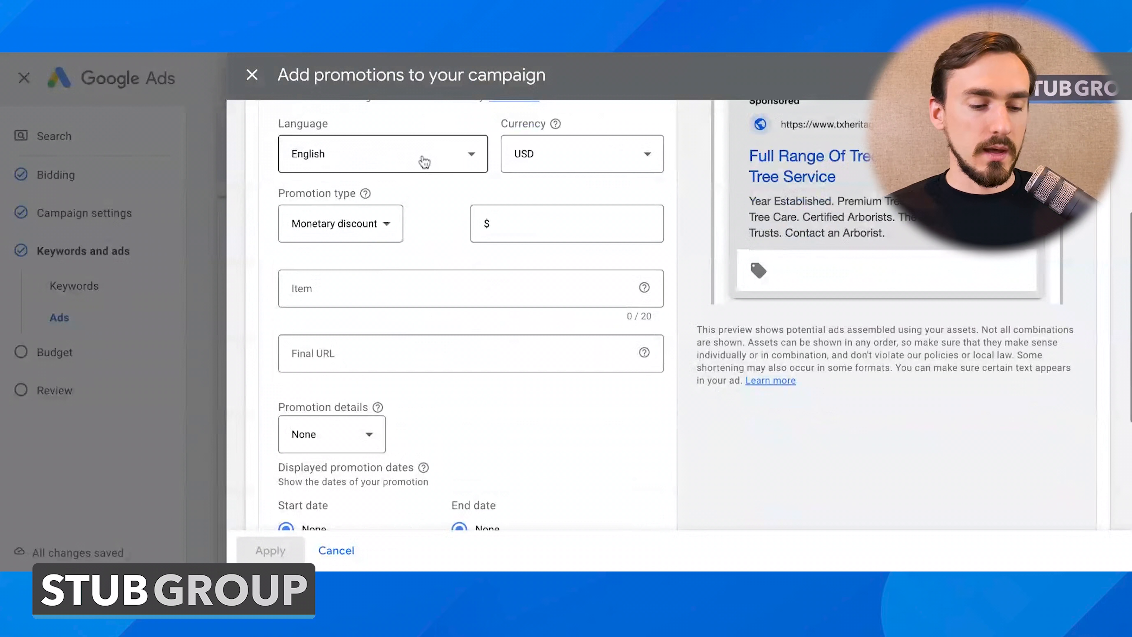
left_click(332, 233)
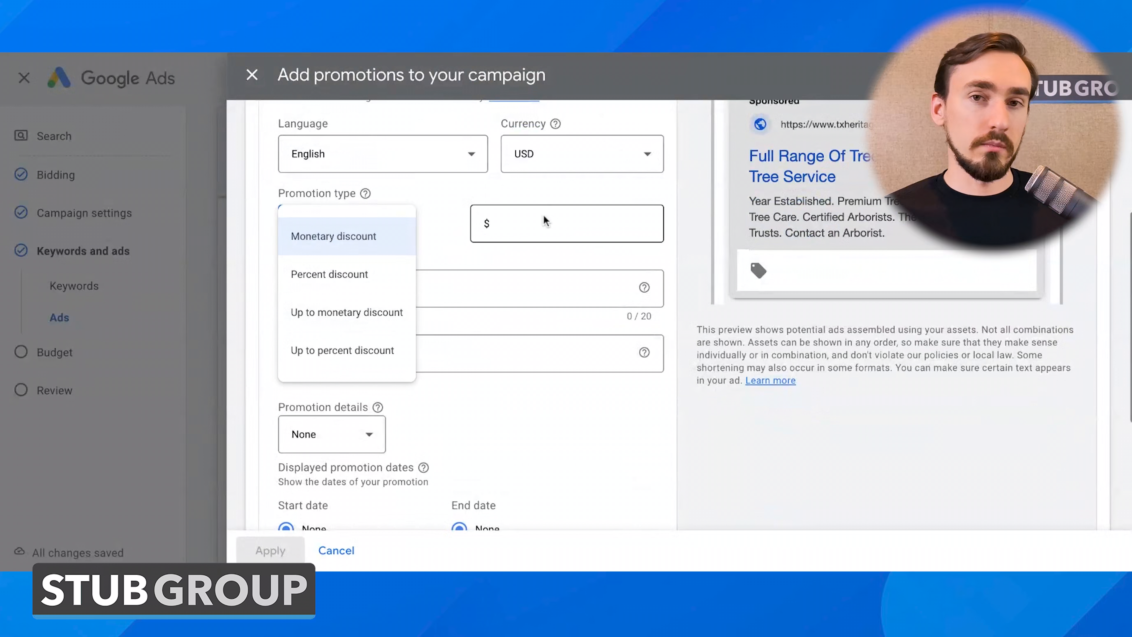
left_click(375, 270)
left_click(504, 234)
type("10")
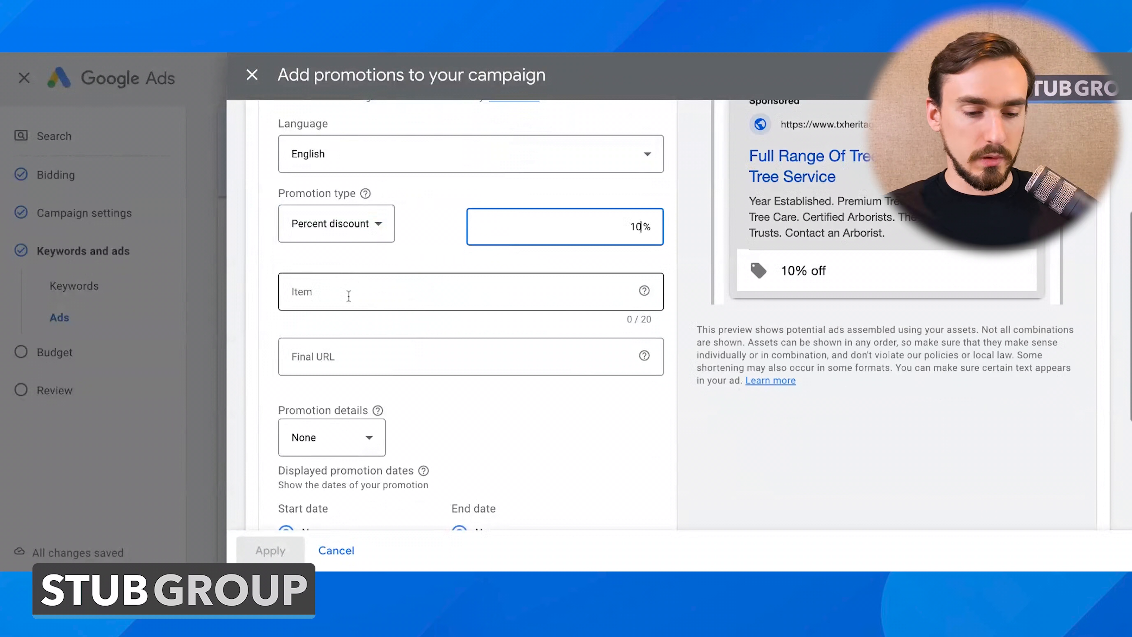
left_click(350, 295)
type("First Tree Trim")
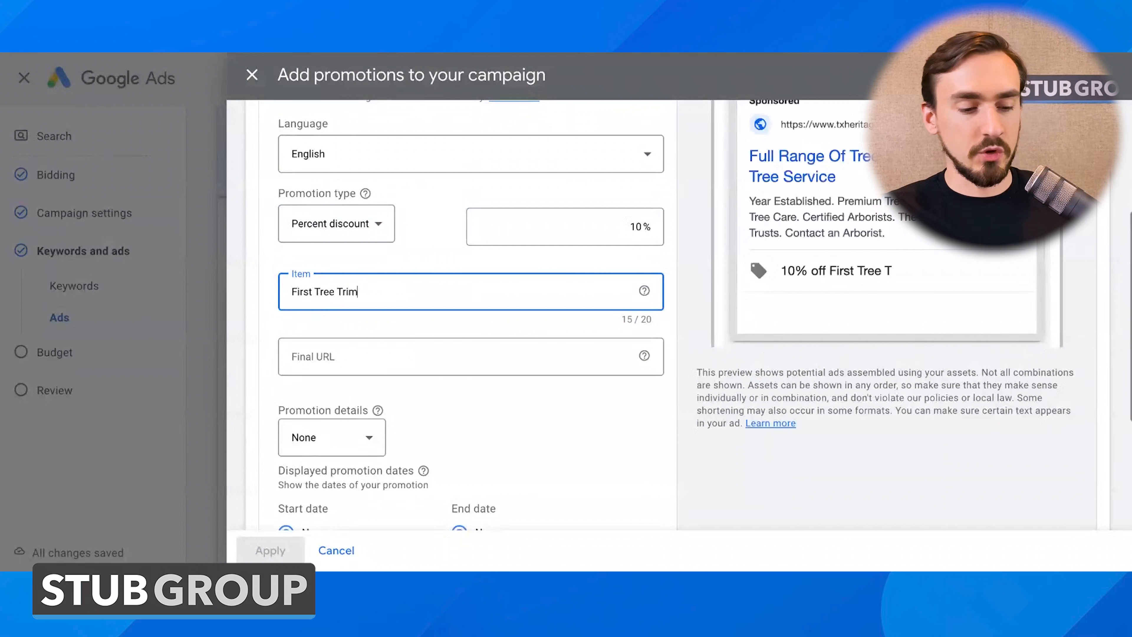
key("Tab")
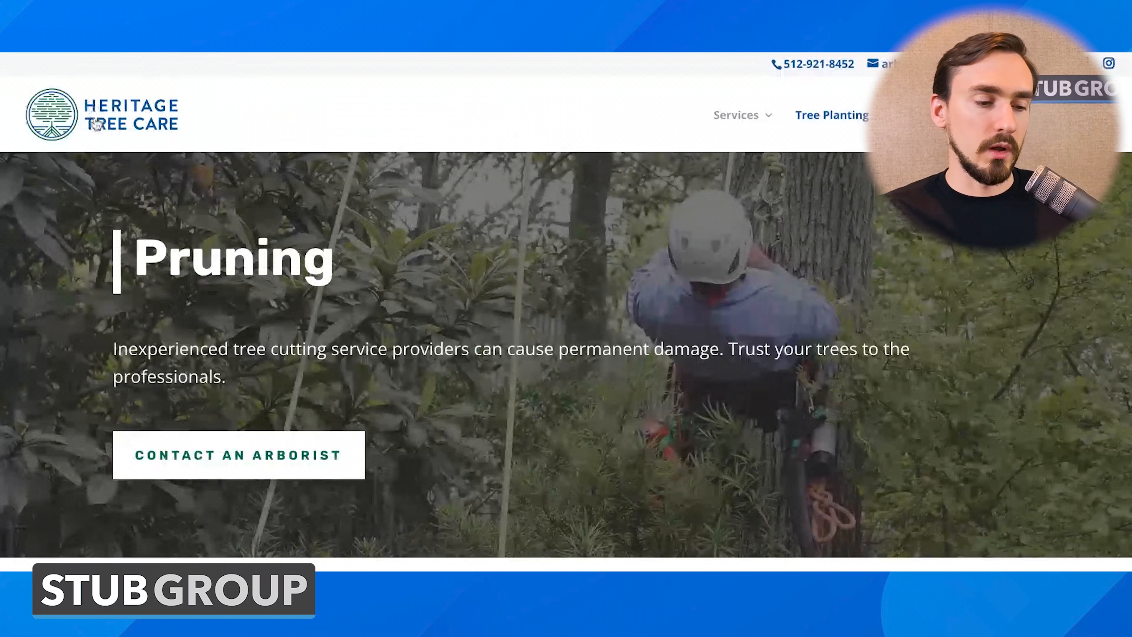
left_click(96, 125)
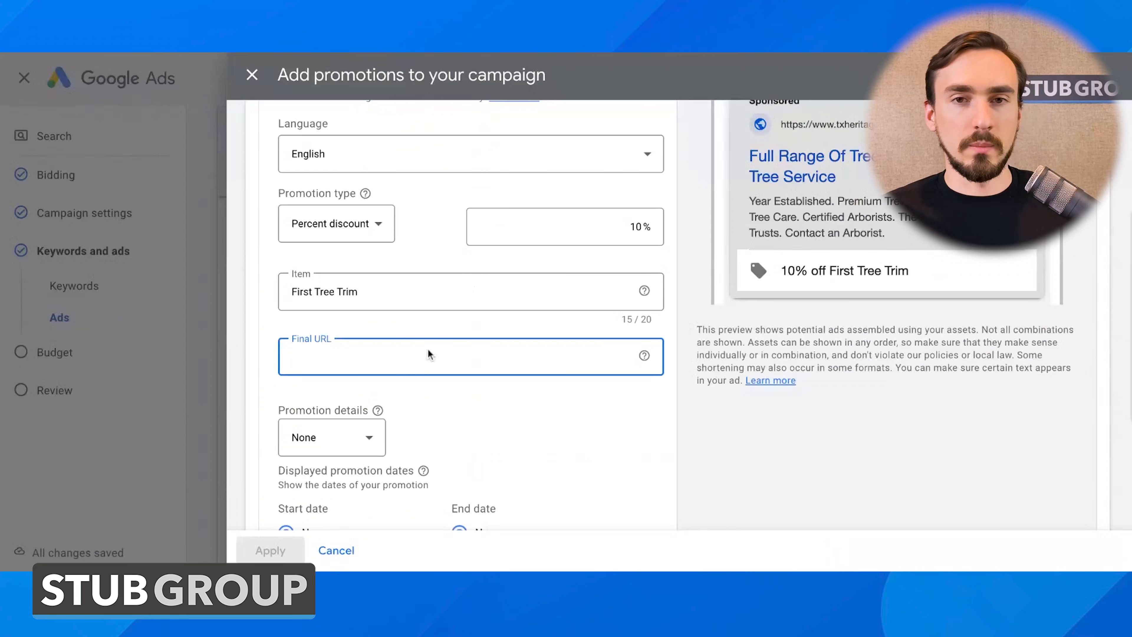
type("https://txheritagetreecare.com/")
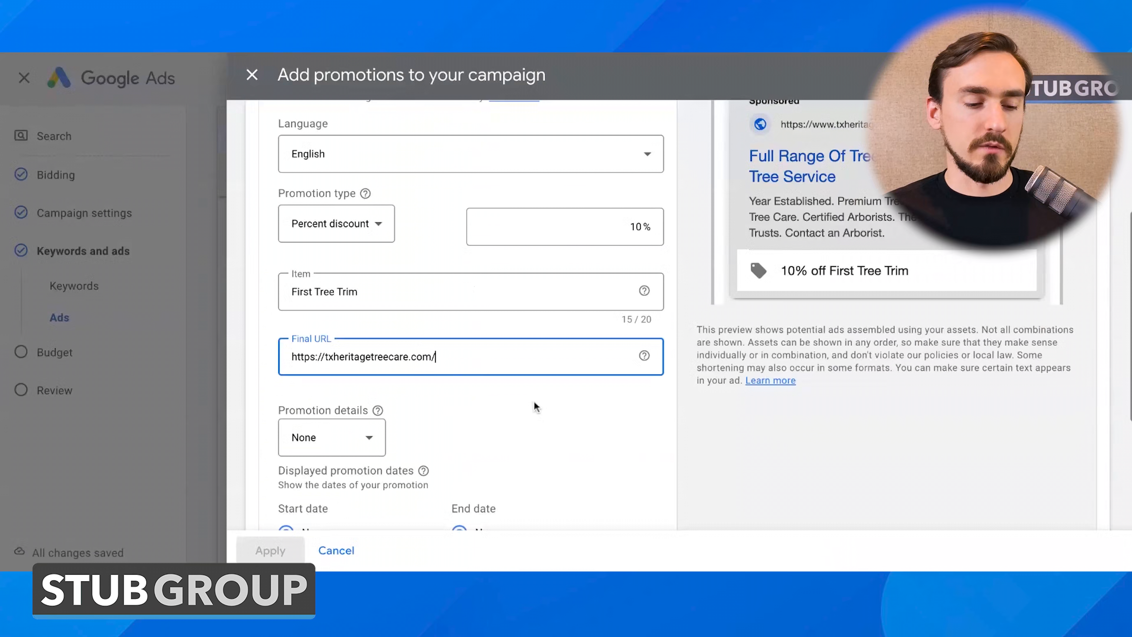
left_click(537, 406)
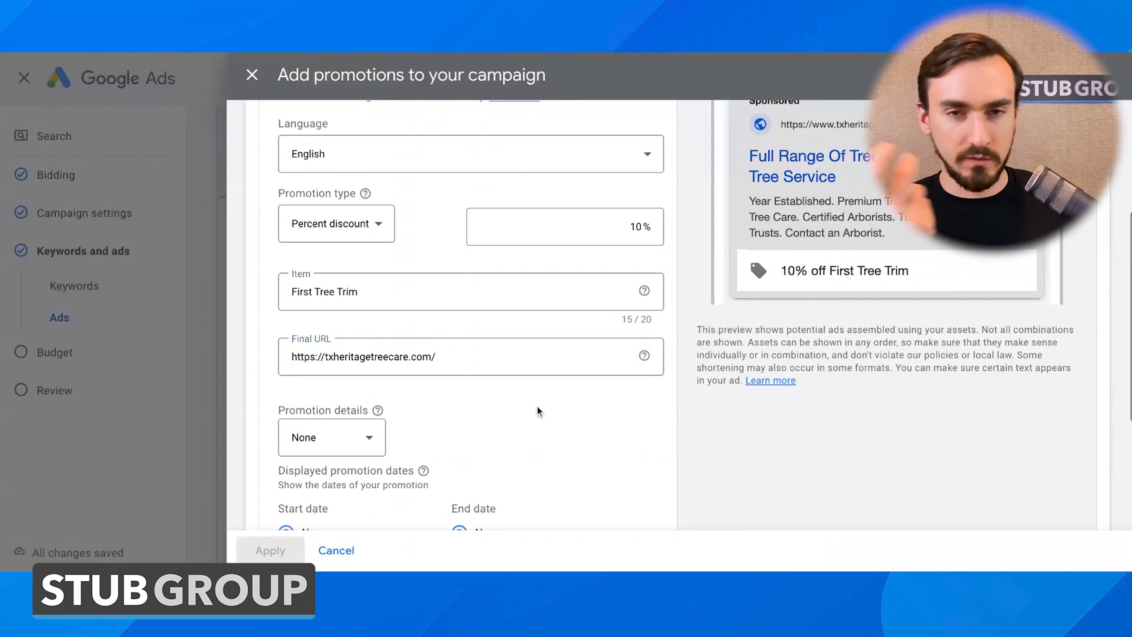
Step: Leave the promotion details at None, and save and apply the promotion to the campaign
scroll(675, 315, "down", 1)
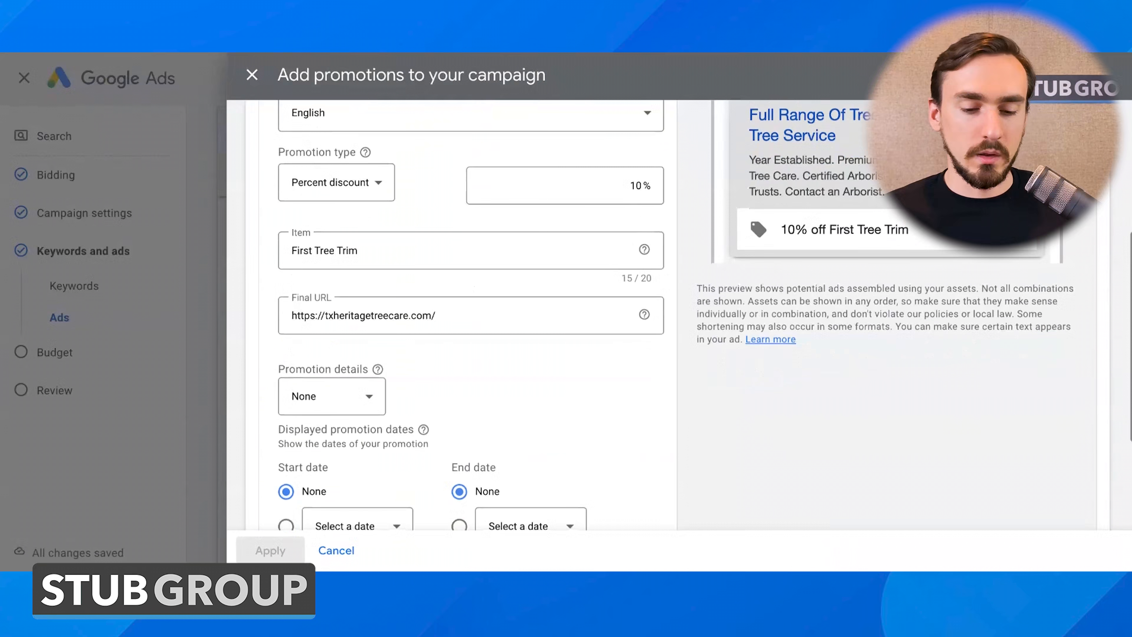
scroll(519, 389, "down", 3)
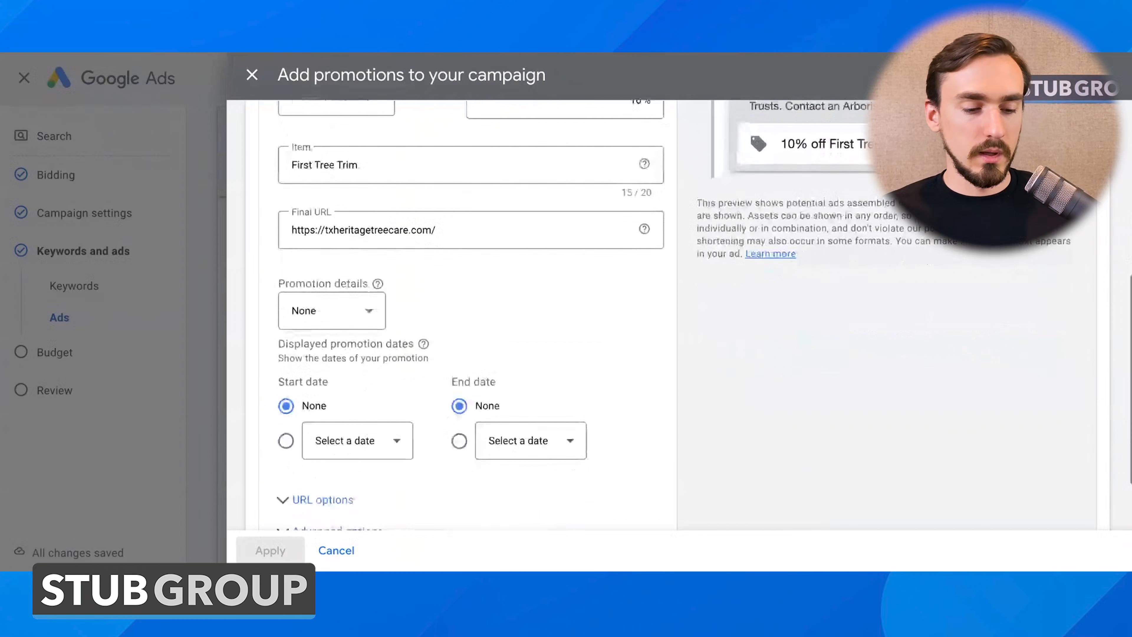
left_click(374, 295)
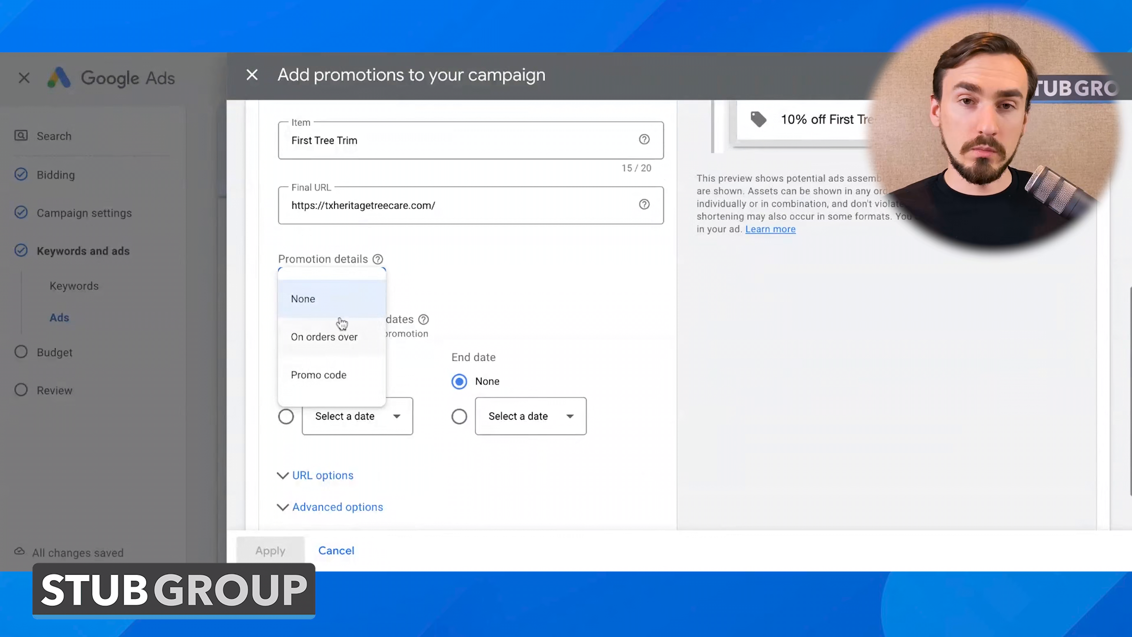
left_click(512, 284)
scroll(511, 284, "down", 2)
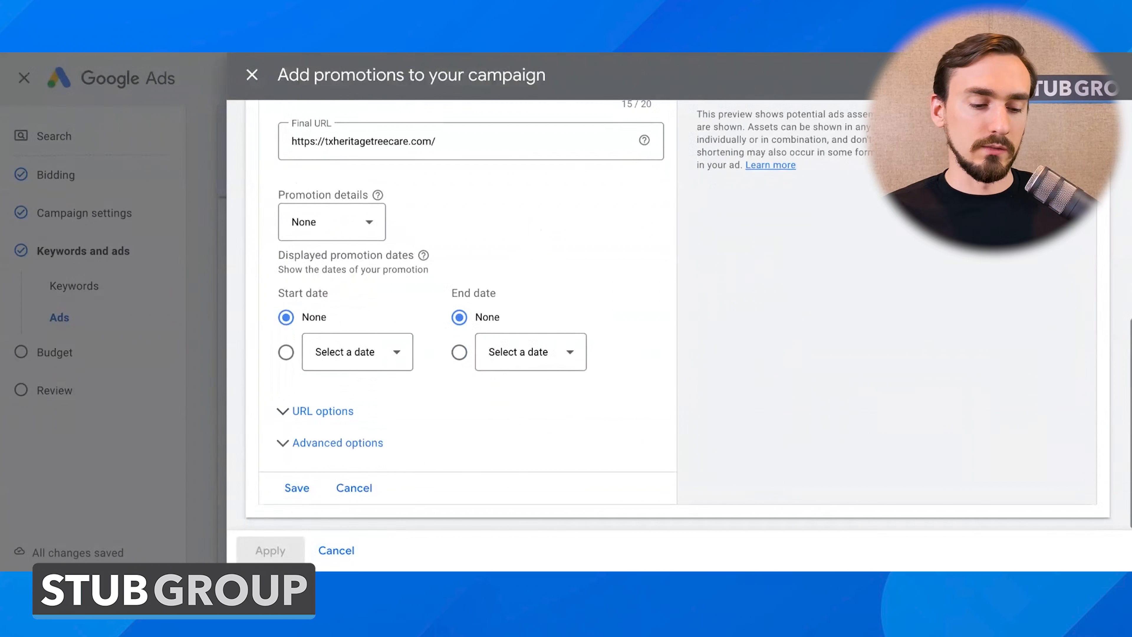
left_click(297, 488)
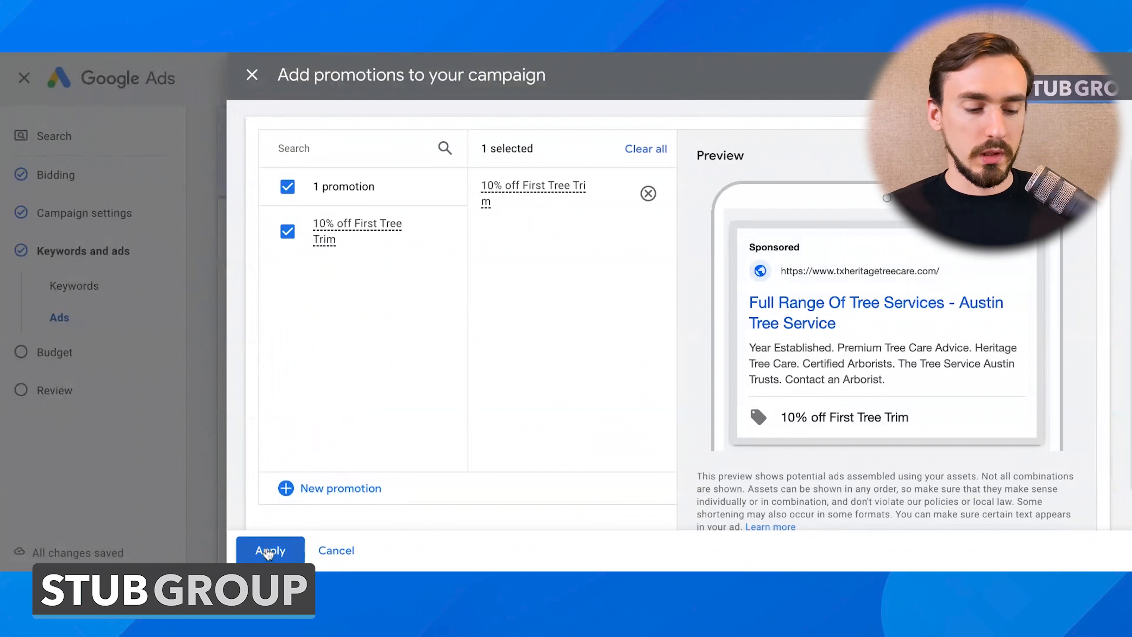
left_click(270, 551)
Step: Start adding prices to the campaign and look through the company's website for its services
scroll(379, 279, "down", 2)
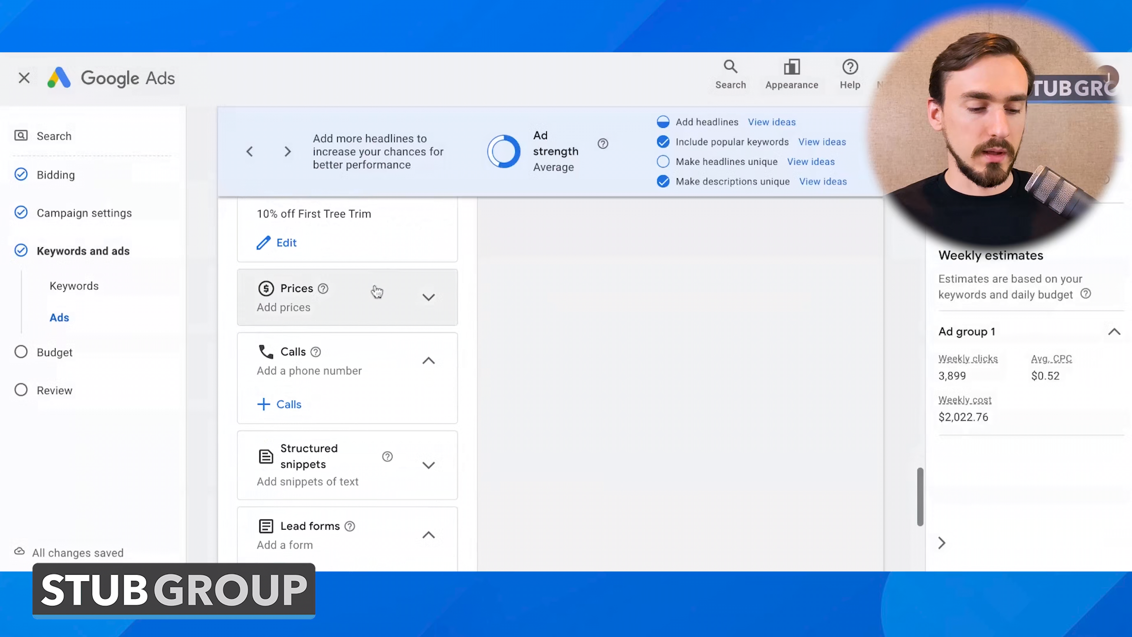
left_click(370, 305)
left_click(292, 340)
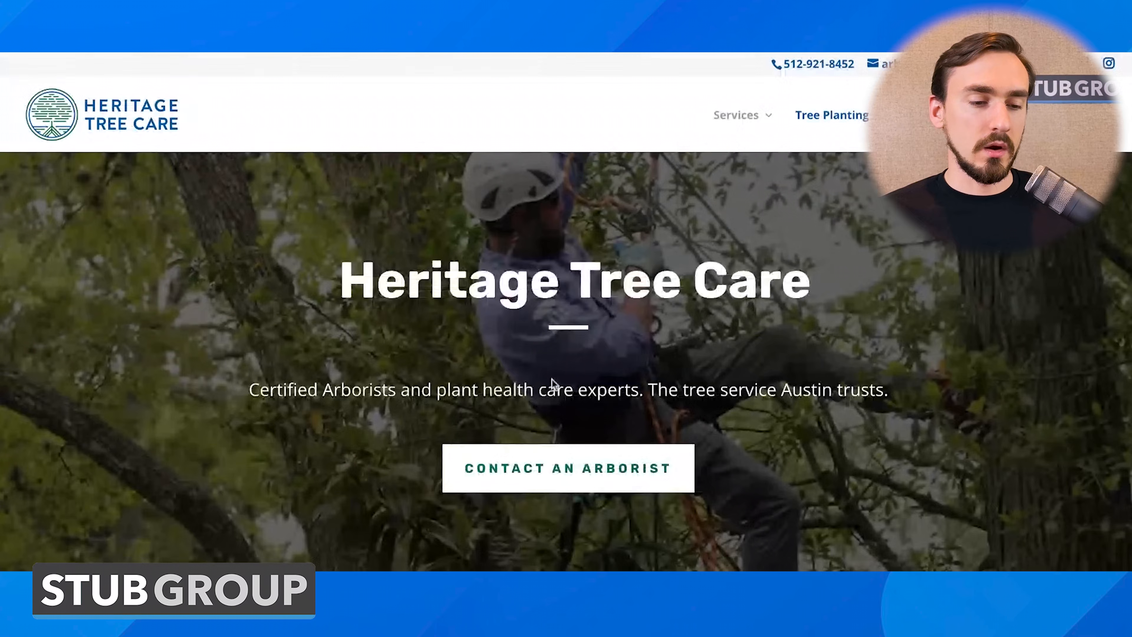
scroll(597, 436, "down", 10)
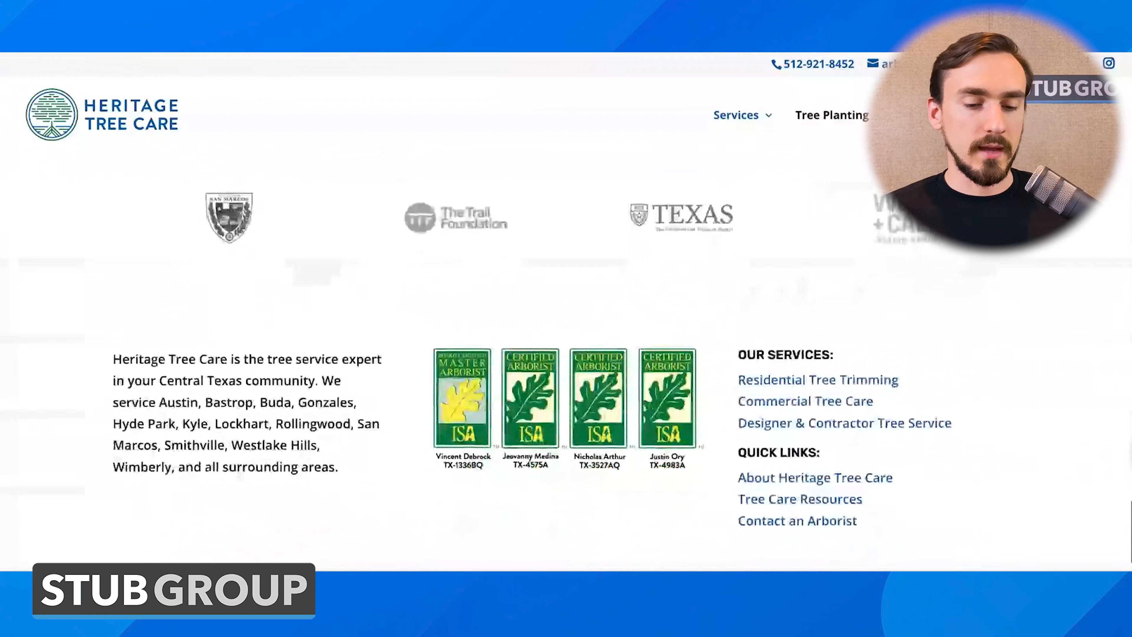
mouse_move(754, 176)
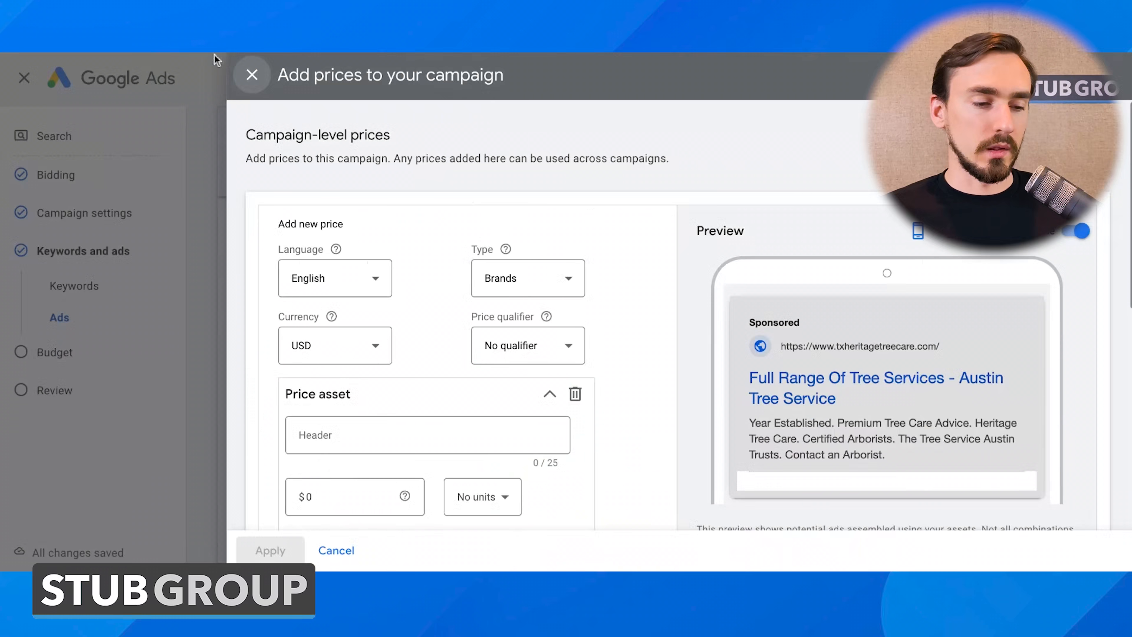
Step: Examine the price asset form's fields for header, price, description and final URL
scroll(427, 325, "down", 5)
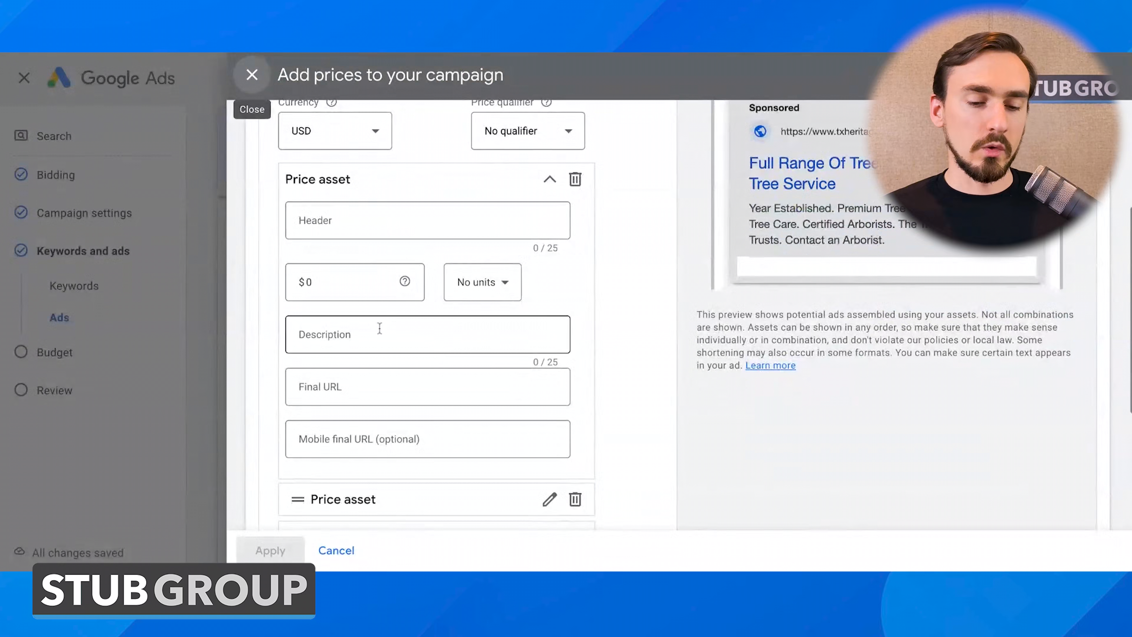
scroll(379, 329, "up", 3)
left_click(339, 349)
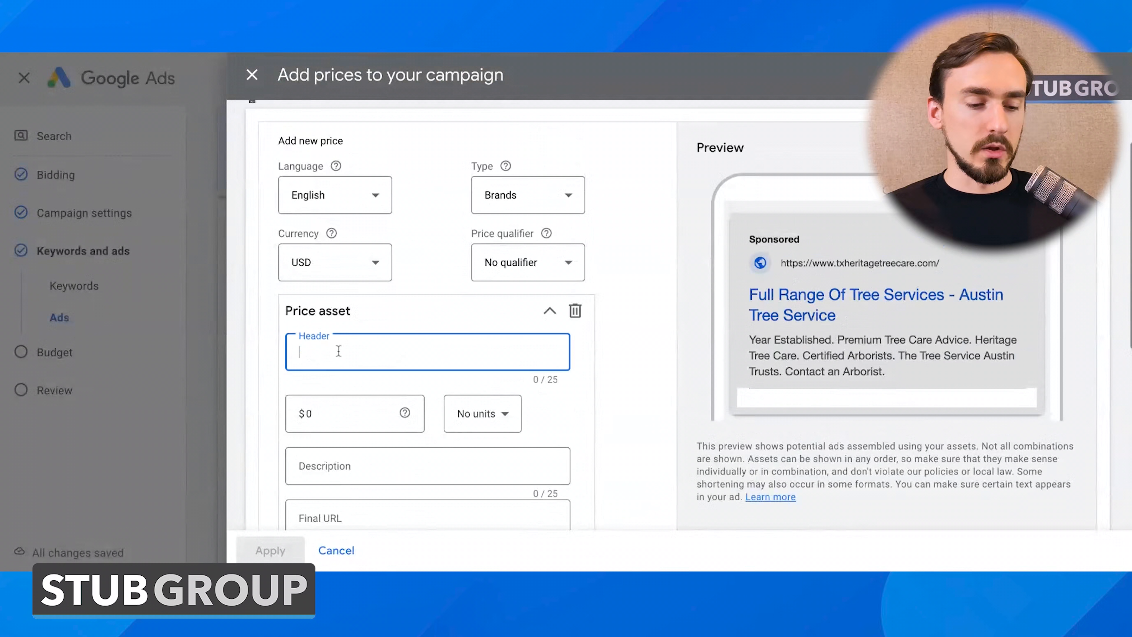
scroll(339, 350, "down", 1)
left_click(328, 369)
scroll(369, 324, "down", 3)
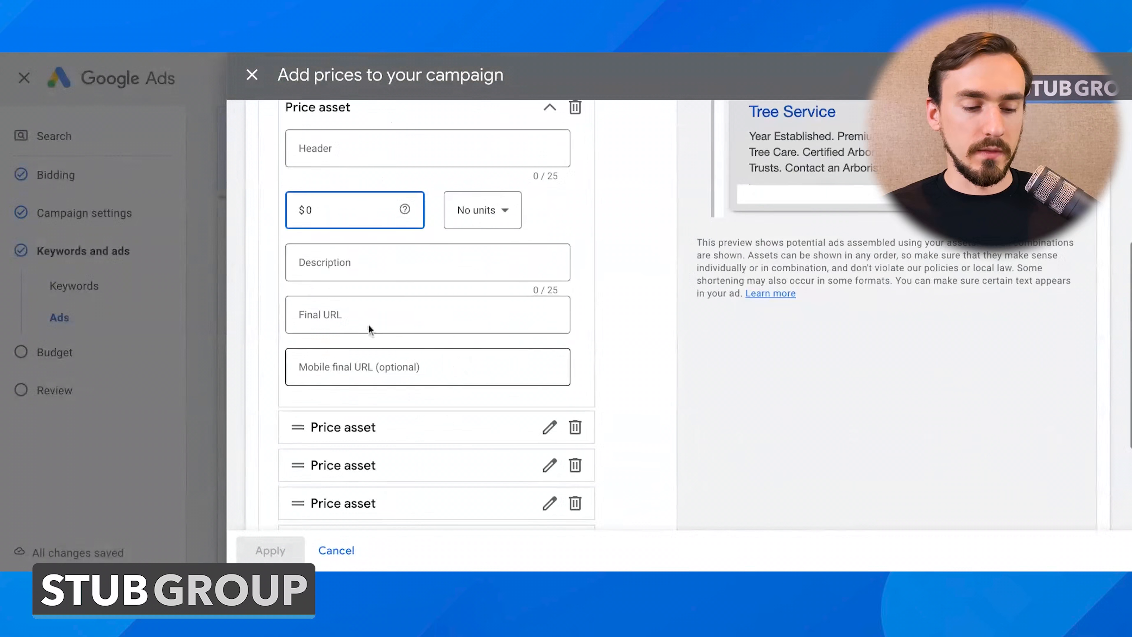
scroll(353, 372, "up", 2)
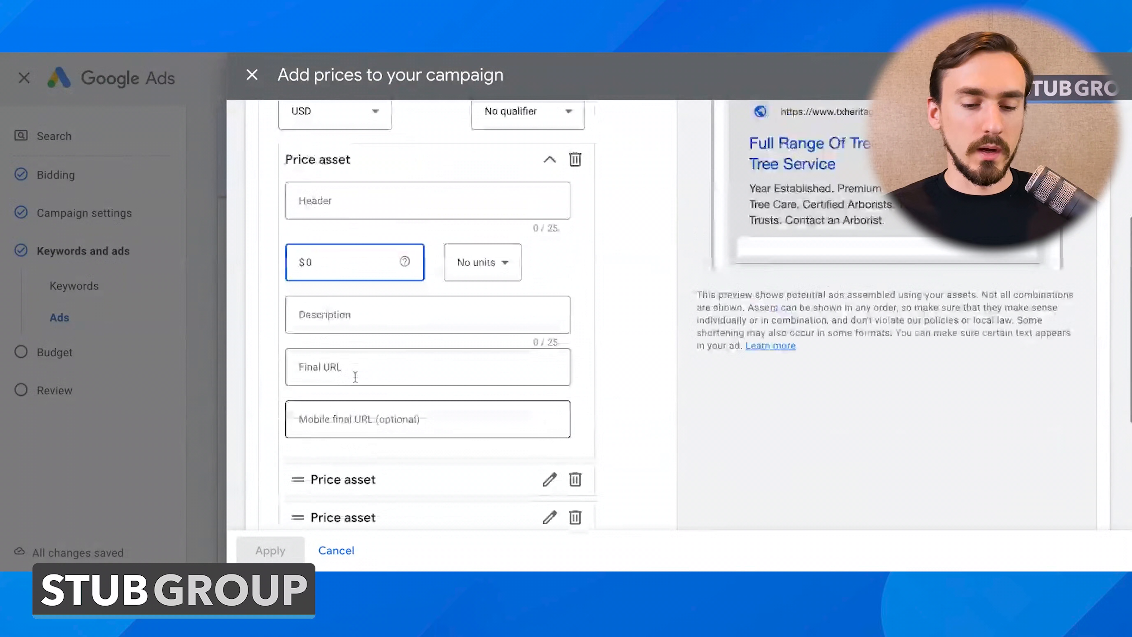
Step: Look over the rest of the price asset form and leave it without adding any prices
scroll(355, 377, "up", 1)
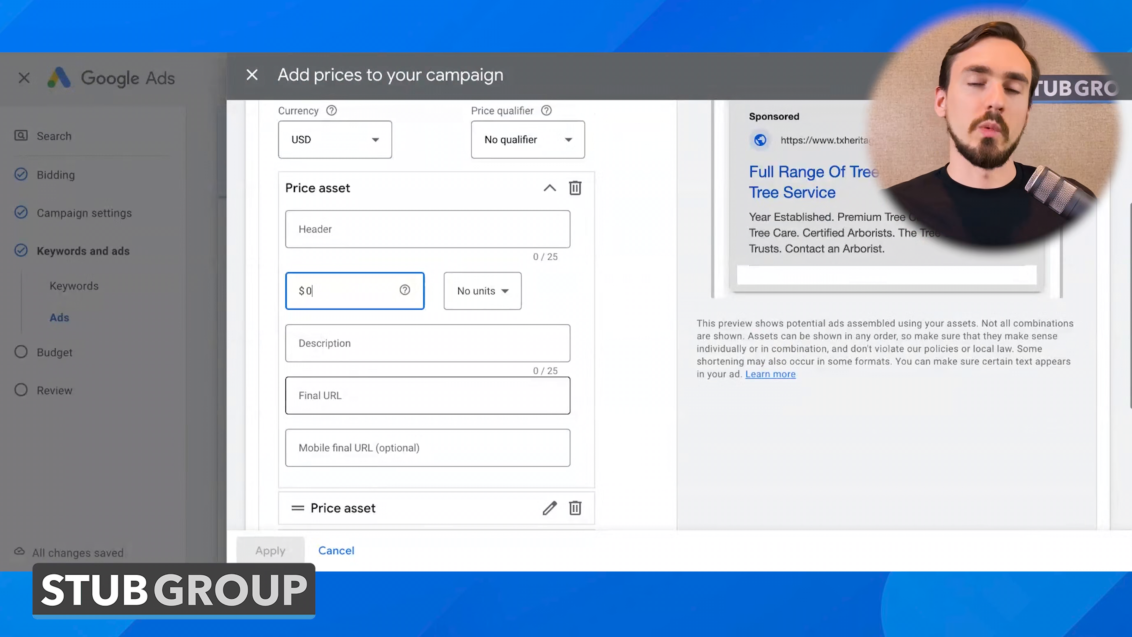
scroll(437, 312, "down", 5)
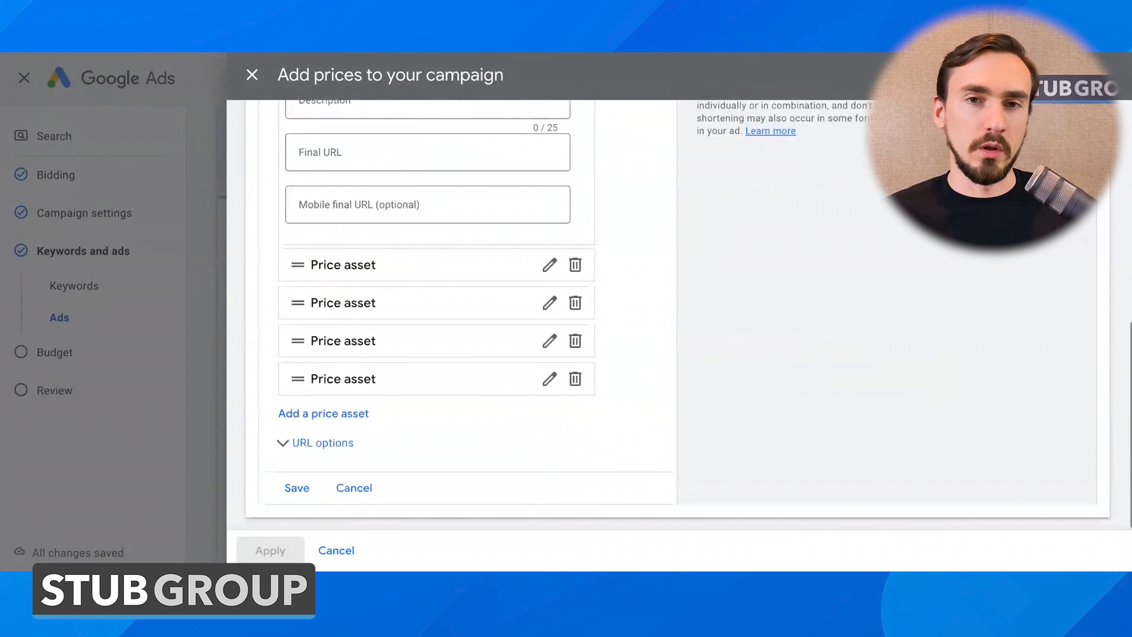
left_click(336, 551)
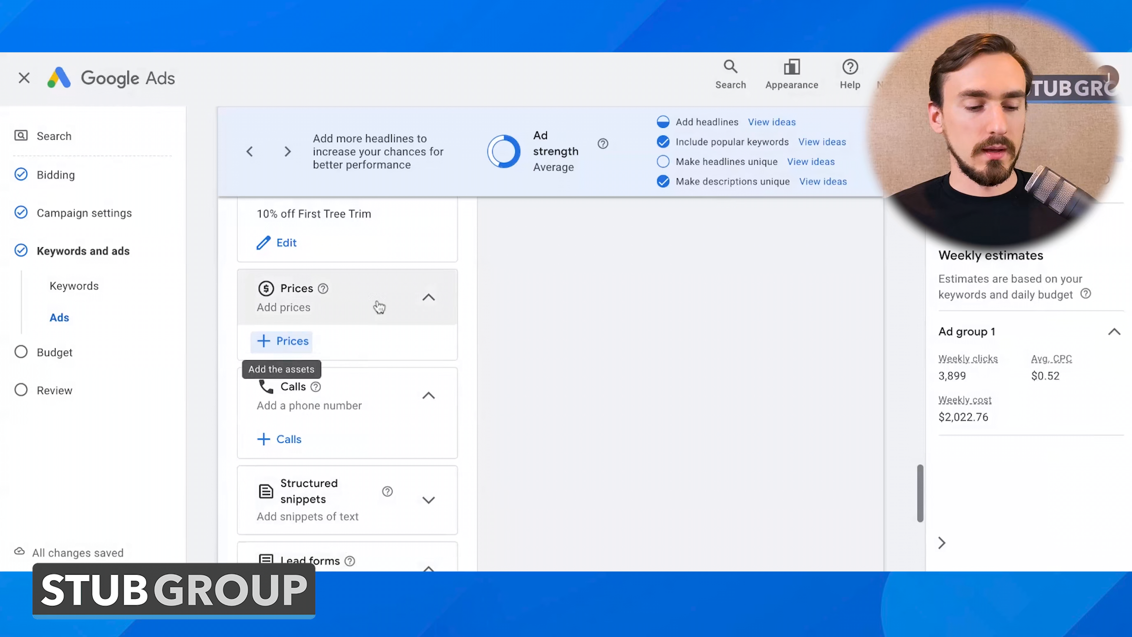
Step: Start adding a United States call asset and fill in the company's phone number copied from its website
scroll(380, 307, "down", 1)
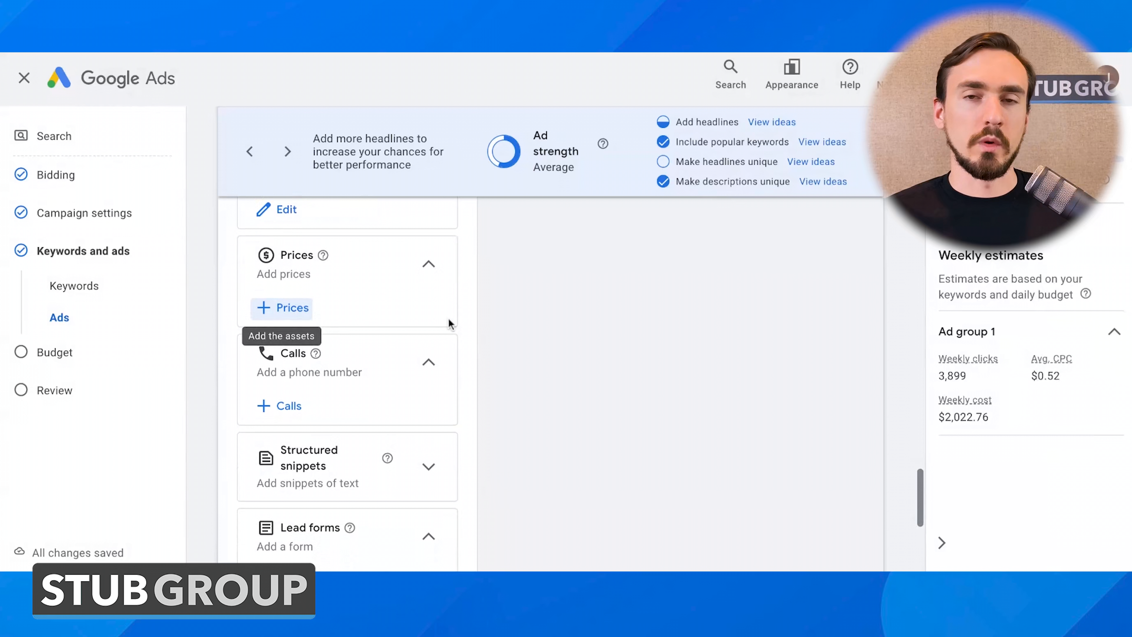
scroll(285, 313, "down", 2)
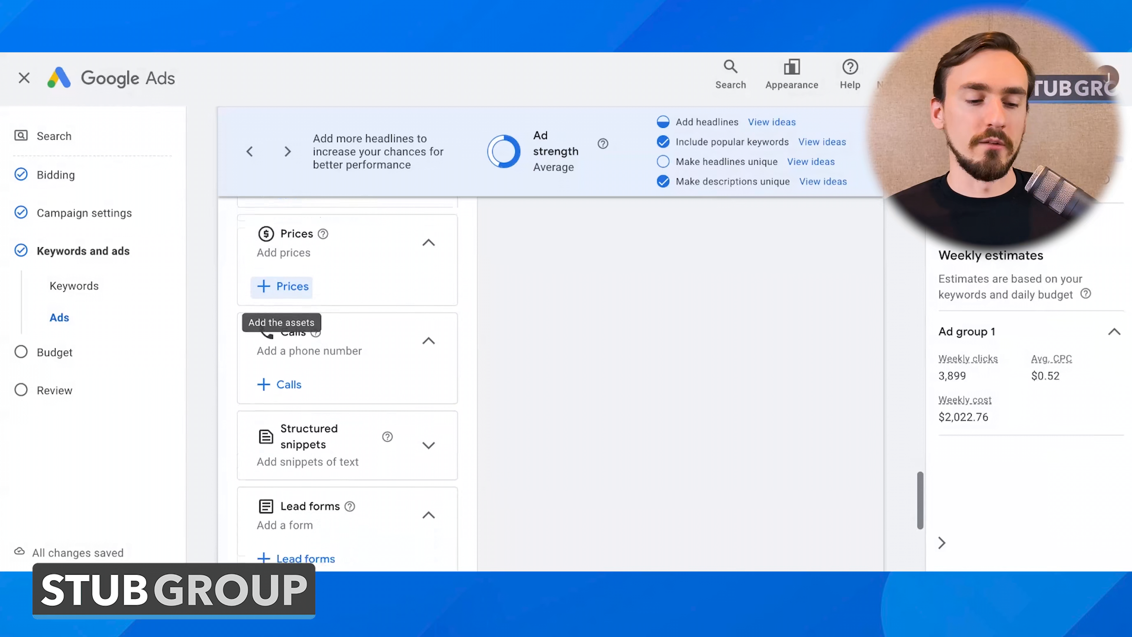
left_click(290, 349)
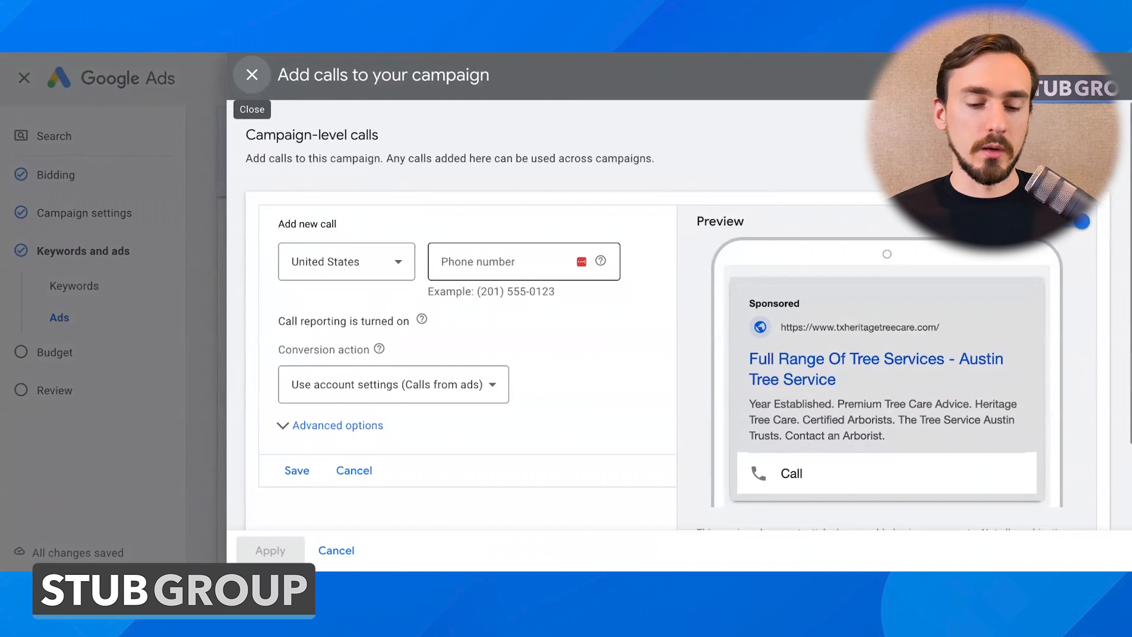
left_click(500, 262)
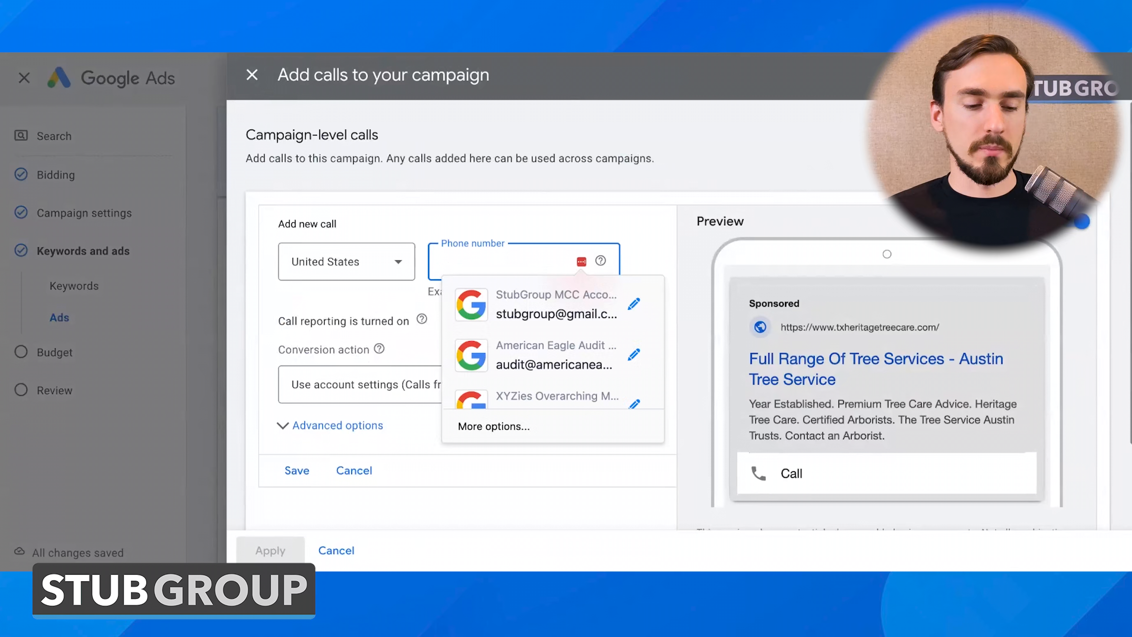
type("000")
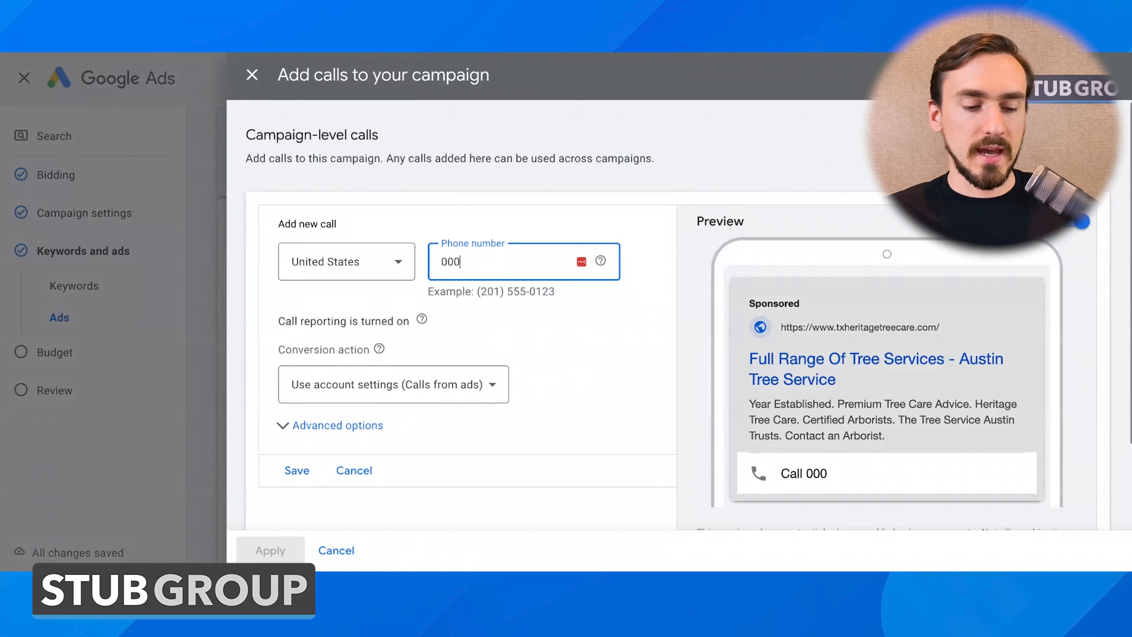
key("ctrl+a")
key("BackSpace")
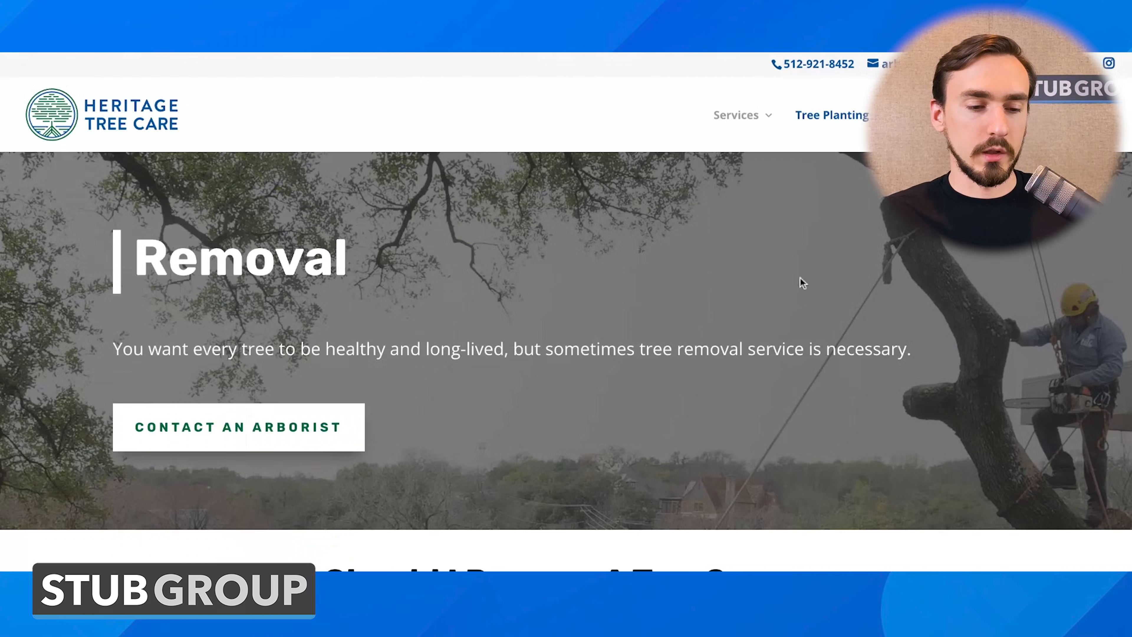
left_click_drag(855, 66, 785, 66)
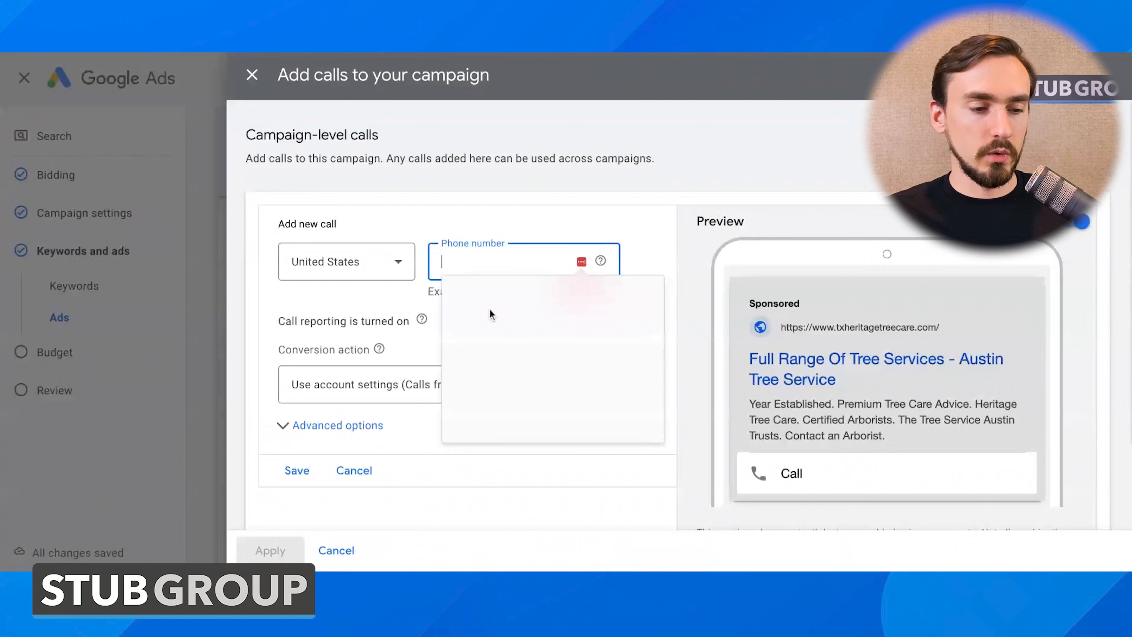
key("ctrl+v")
Step: Put the phone number's area code in parentheses, and save and apply the call asset to the campaign
left_click(441, 262)
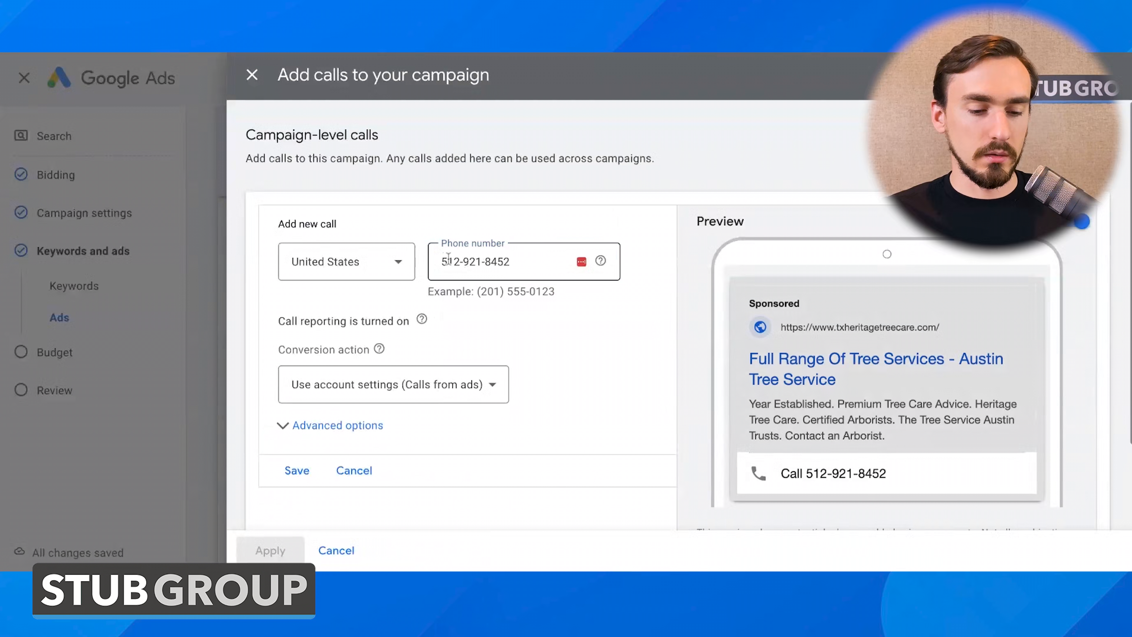
type("(")
key("BackSpace")
type(")")
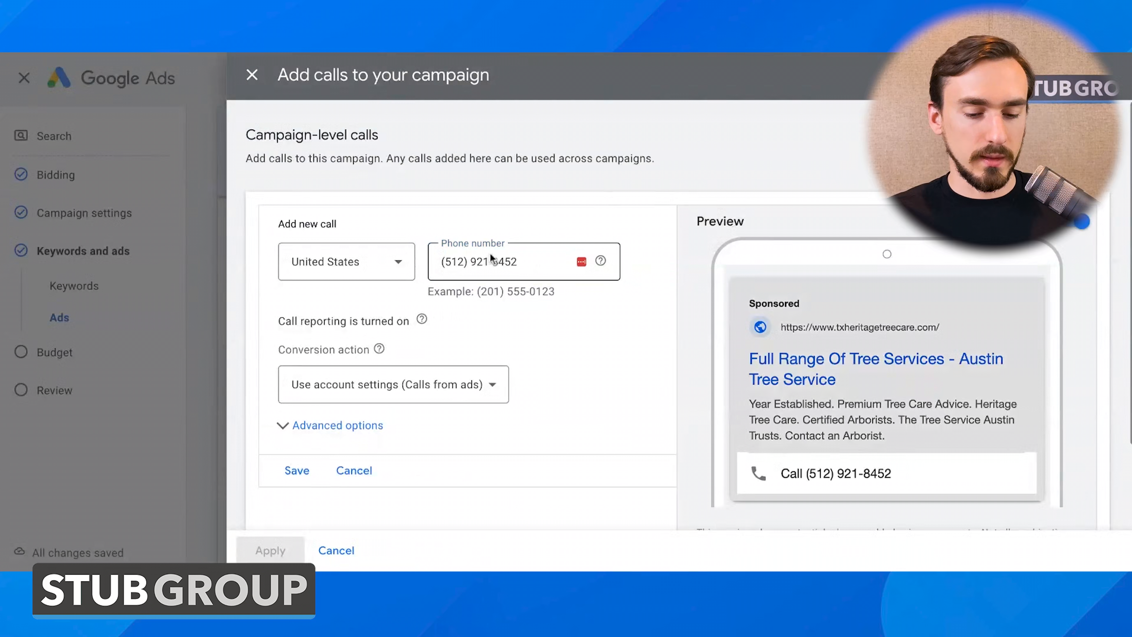
scroll(647, 205, "down", 2)
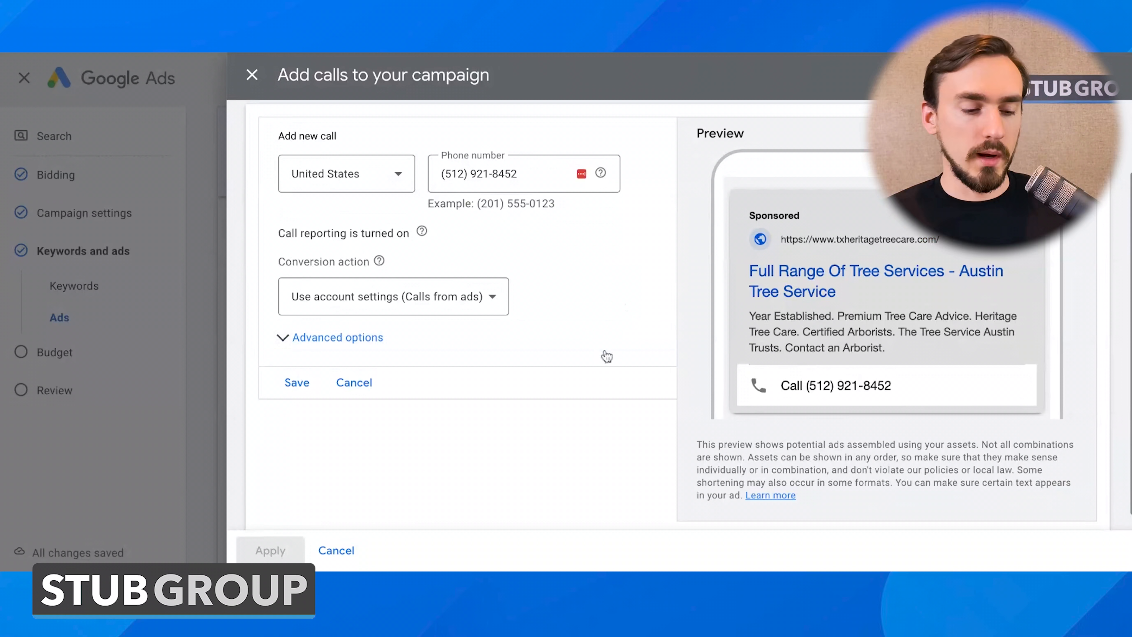
left_click(298, 383)
left_click(267, 550)
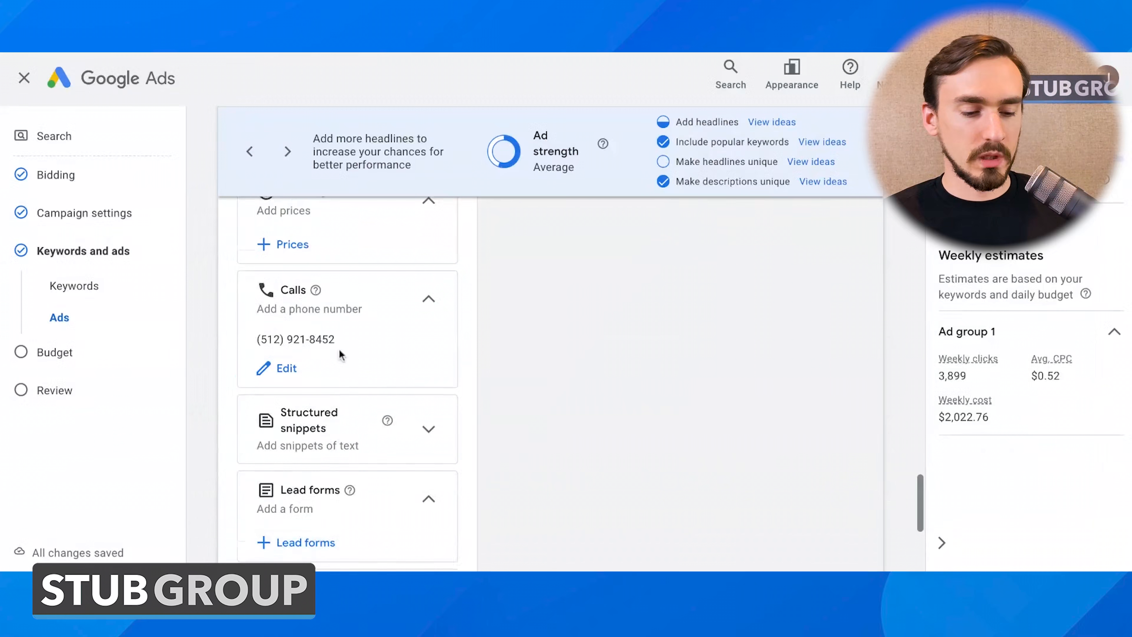
Step: Start creating a structured snippet for the campaign
scroll(384, 325, "down", 3)
left_click(430, 306)
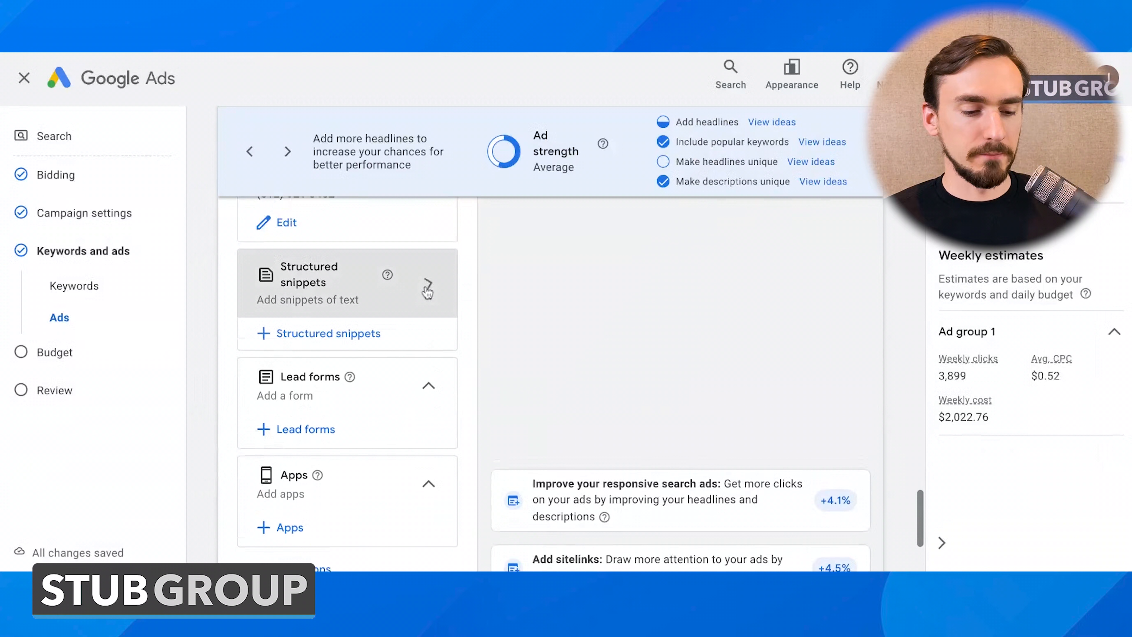
left_click(340, 338)
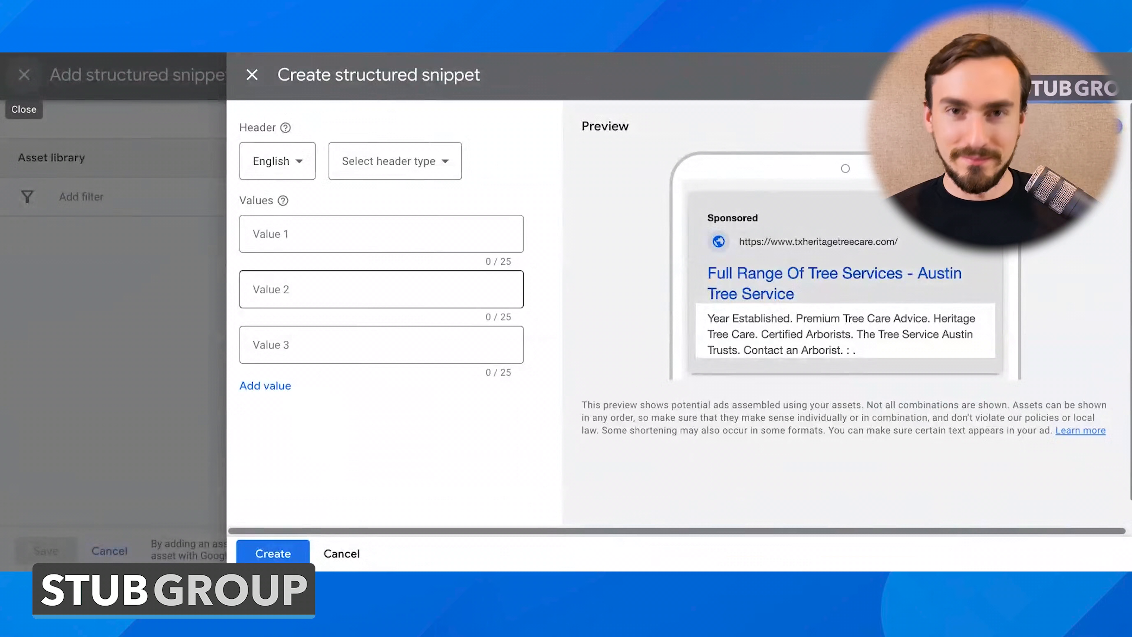
Step: Look through the structured snippet's header types and choose Neighborhoods
left_click(408, 171)
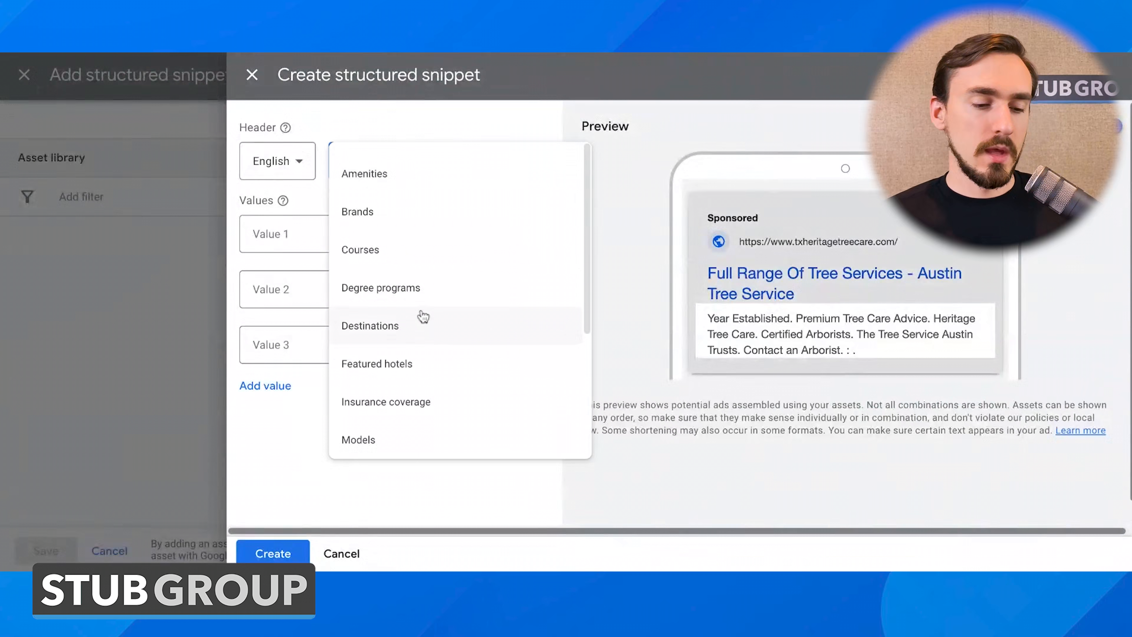
scroll(419, 315, "down", 4)
scroll(423, 310, "up", 4)
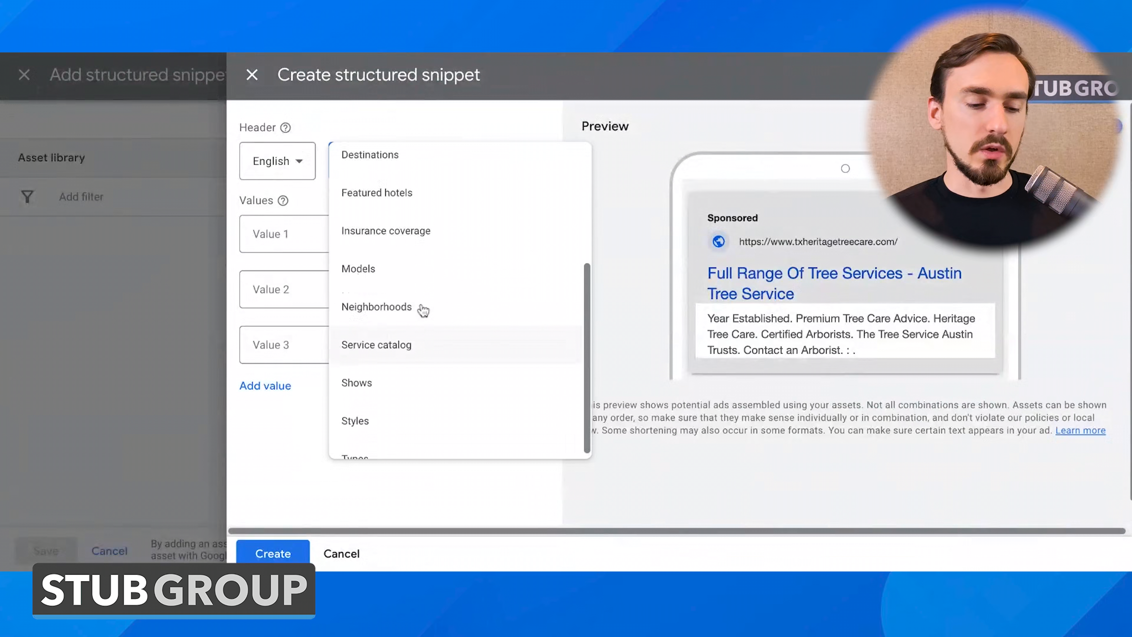
scroll(423, 364, "down", 1)
scroll(423, 365, "down", 1)
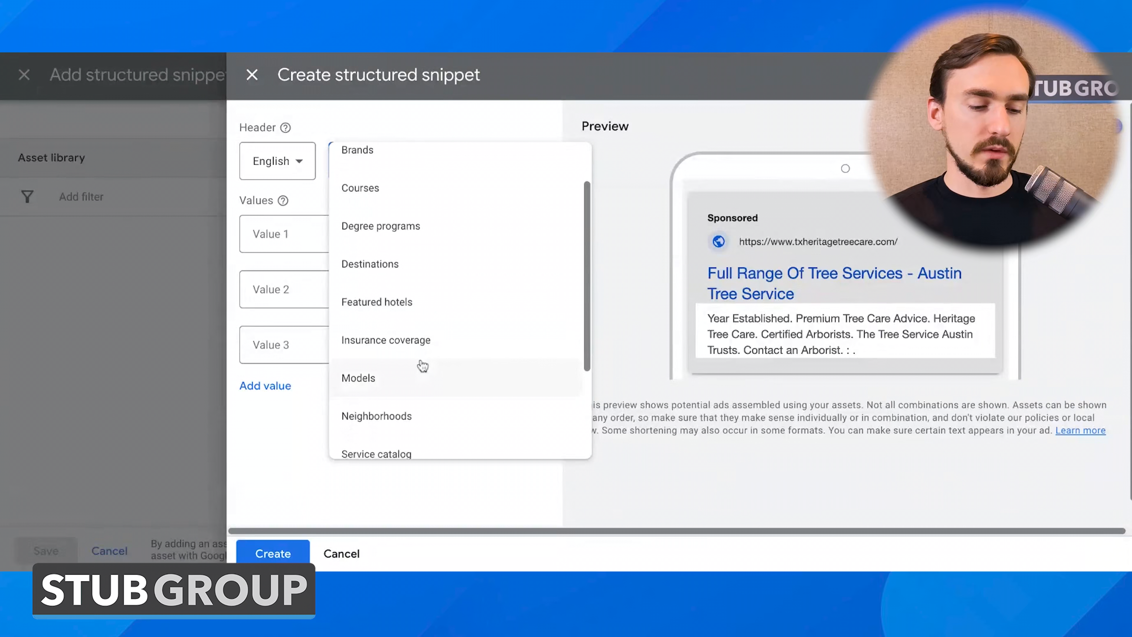
left_click(404, 415)
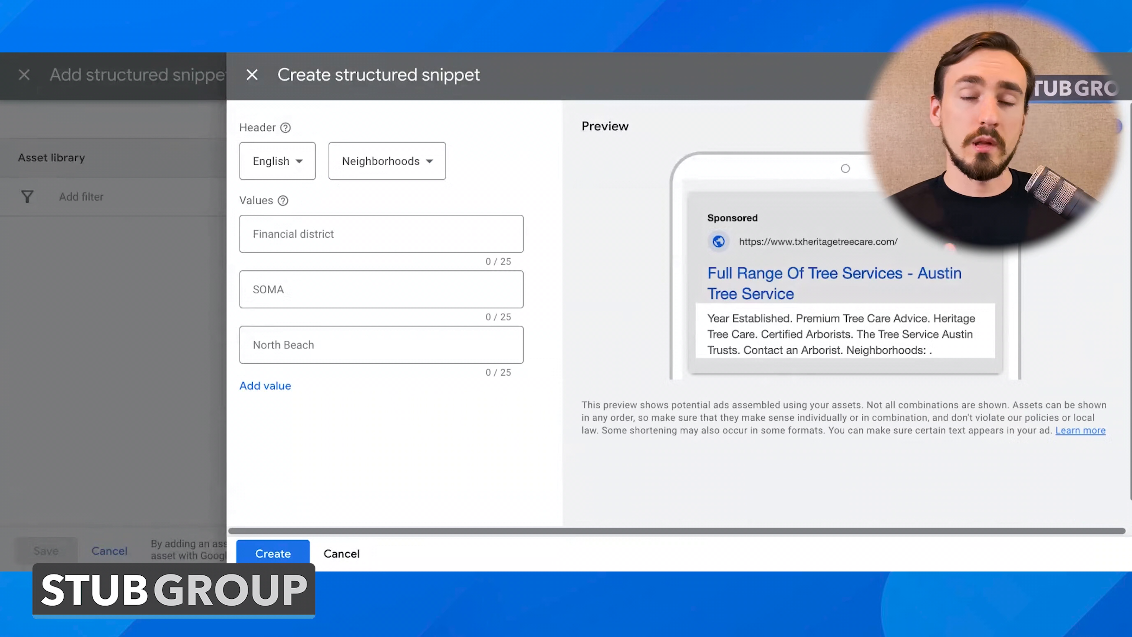
Step: Set the structured snippet's header type to Types
left_click(395, 166)
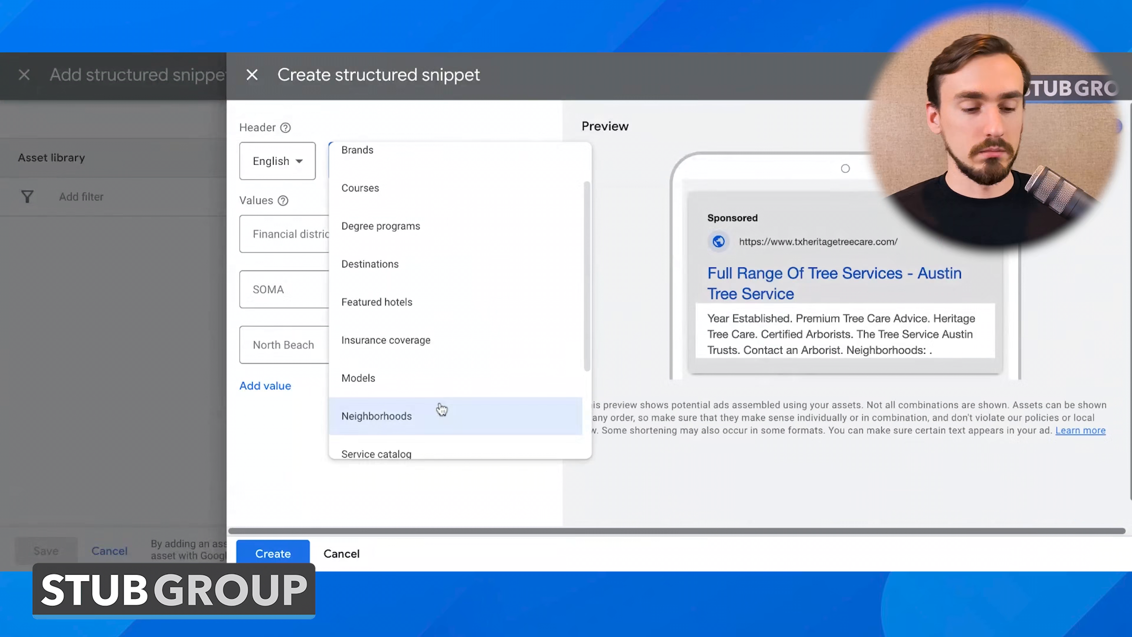
scroll(441, 408, "down", 3)
left_click(435, 424)
Step: Enter Tree Removal, Tree Pruning and Tree Trimming as the snippet values, and create and save the structured snippet
left_click(315, 229)
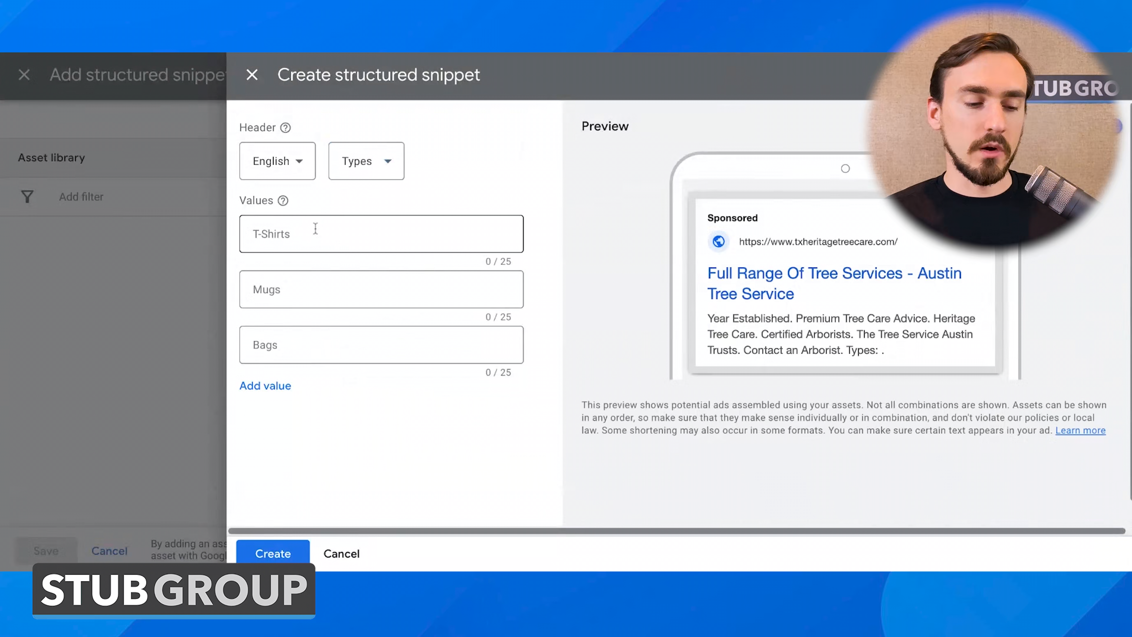
type("Tree Removal")
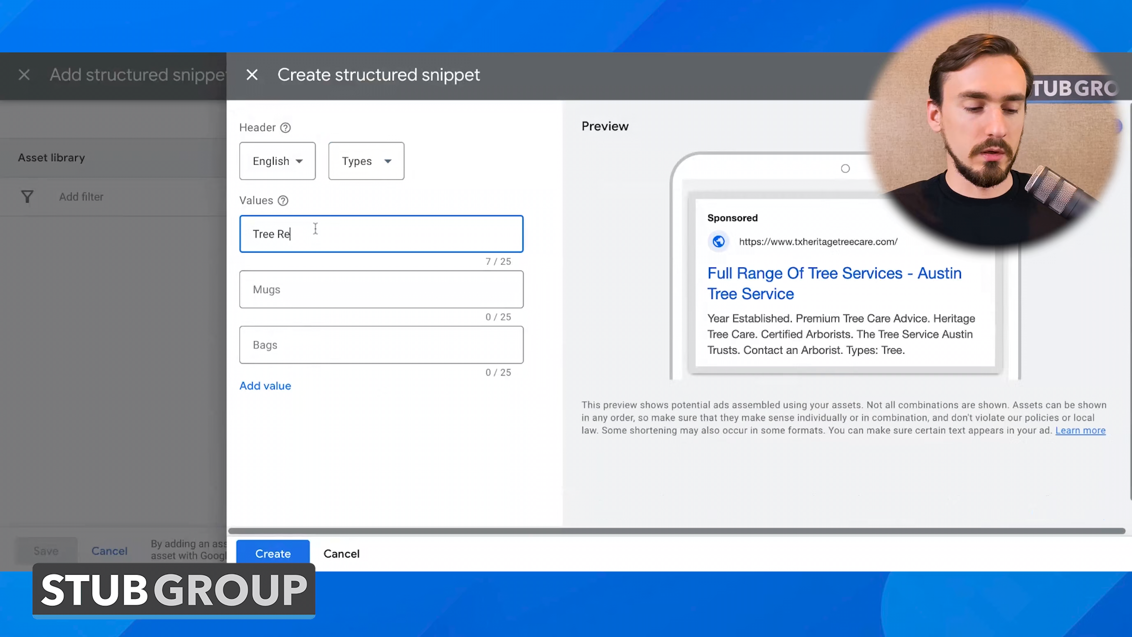
left_click(300, 288)
type("Tree Pruning")
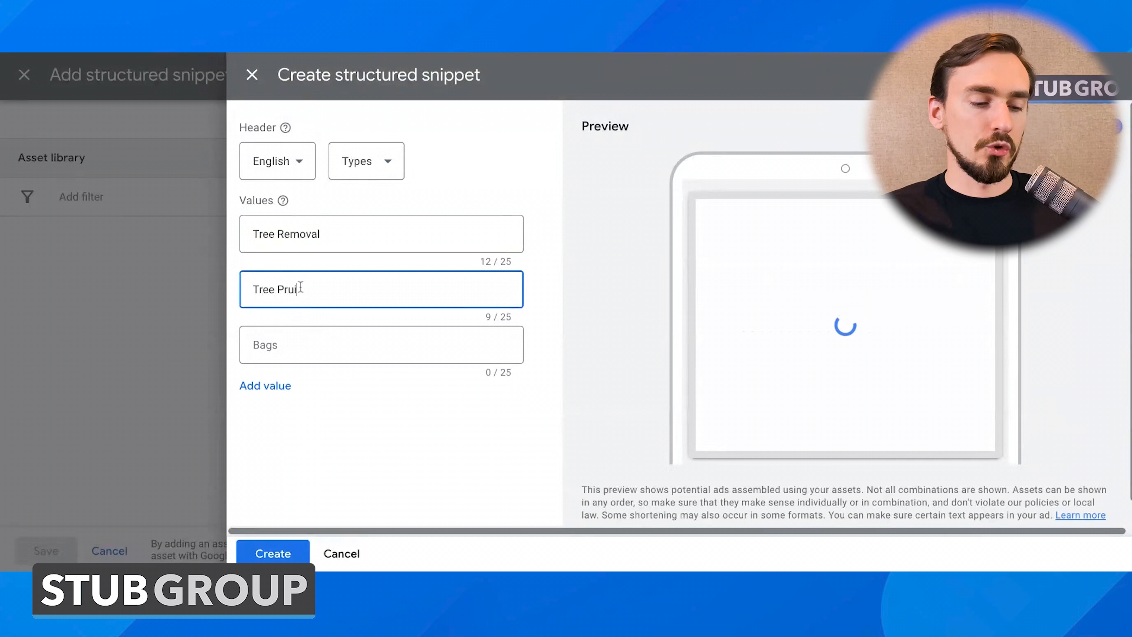
left_click(296, 348)
type("Tree Trimming")
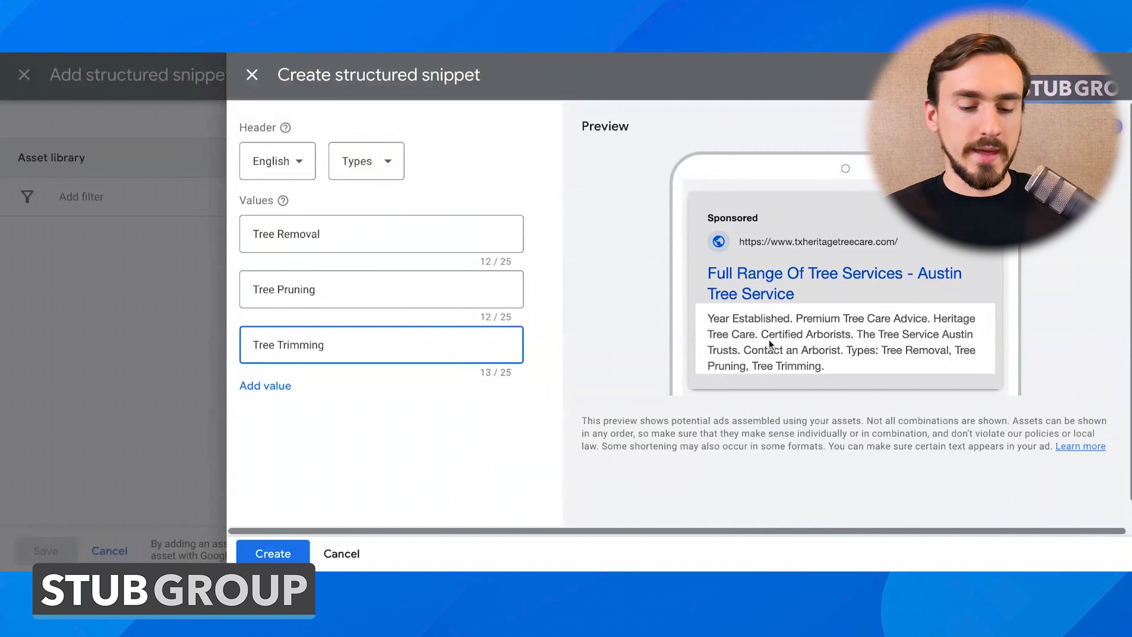
left_click(849, 349)
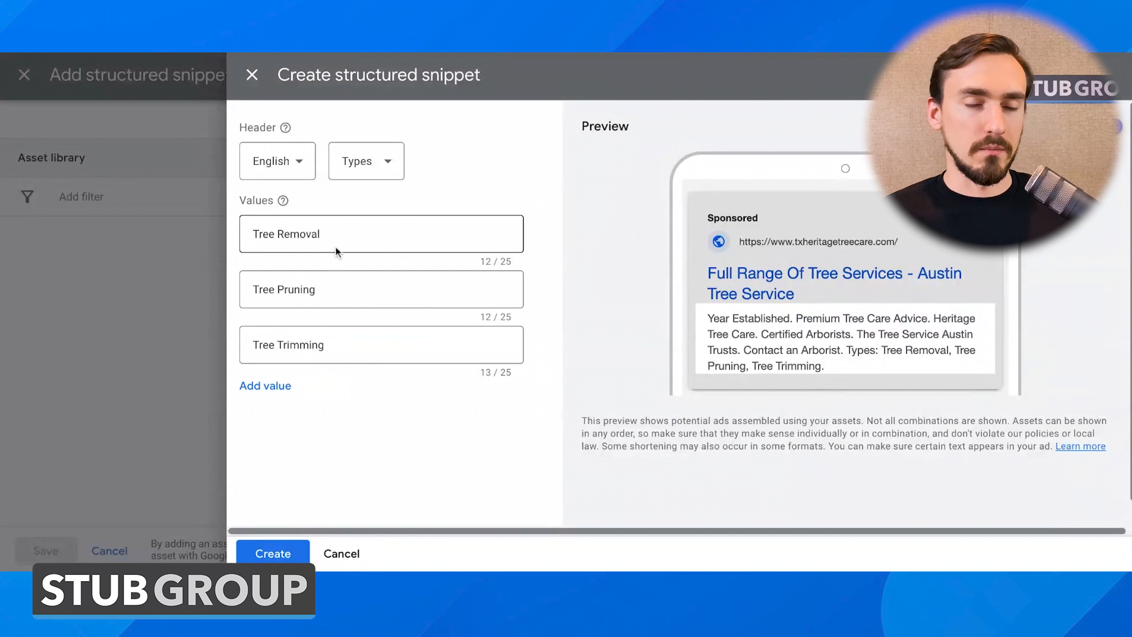
left_click(270, 552)
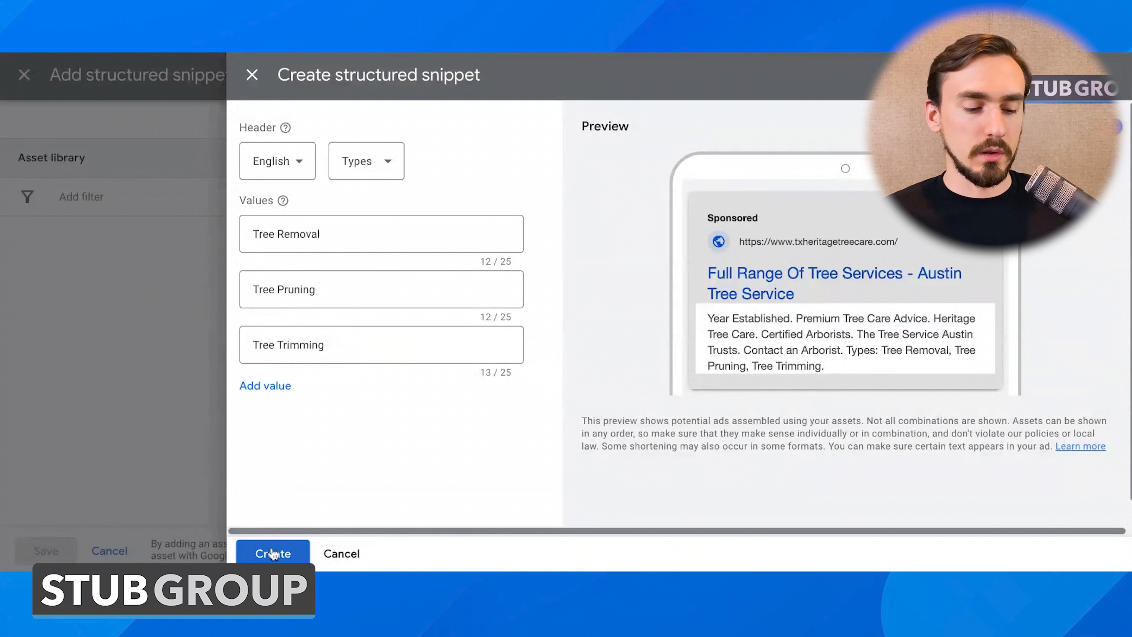
left_click(500, 550)
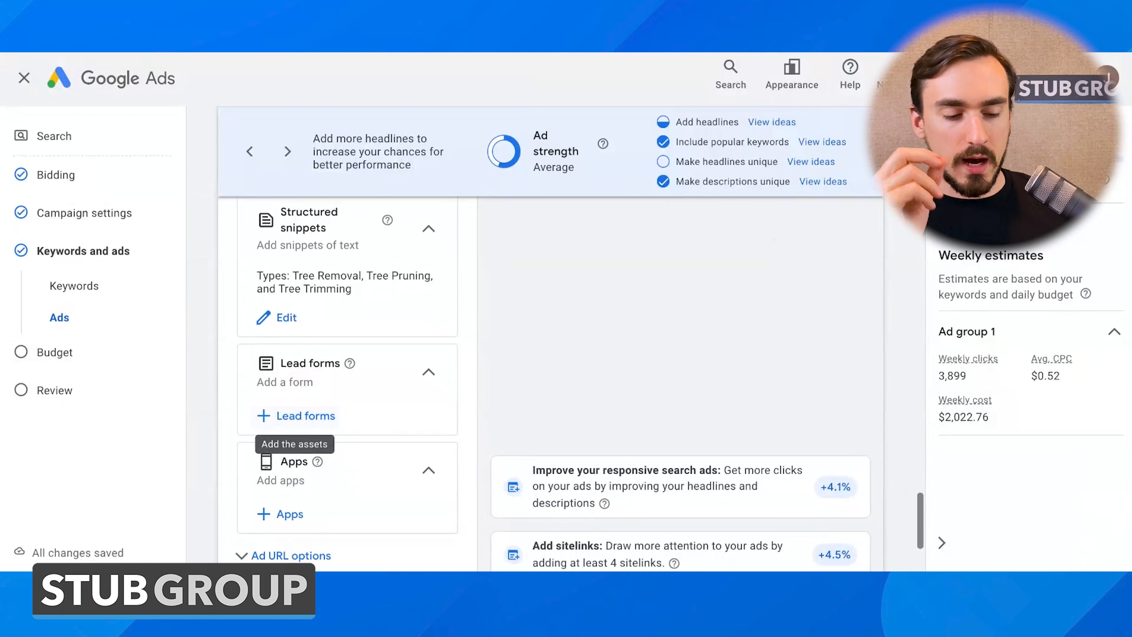
Step: Look at the lead form and app asset forms, leaving both without adding anything
left_click(306, 416)
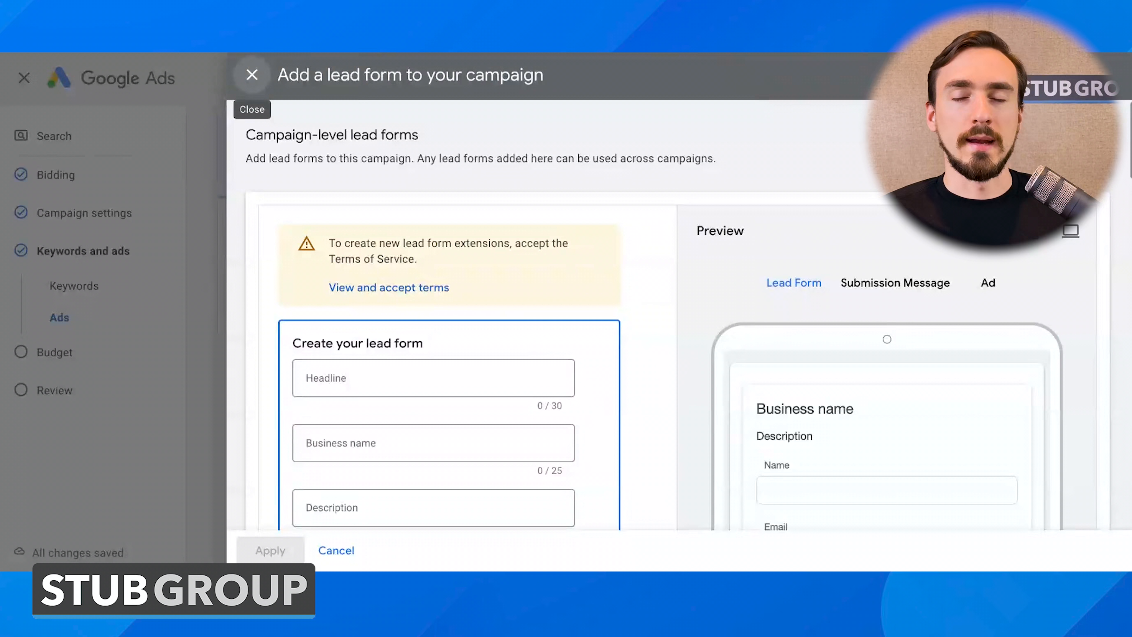
left_click(252, 75)
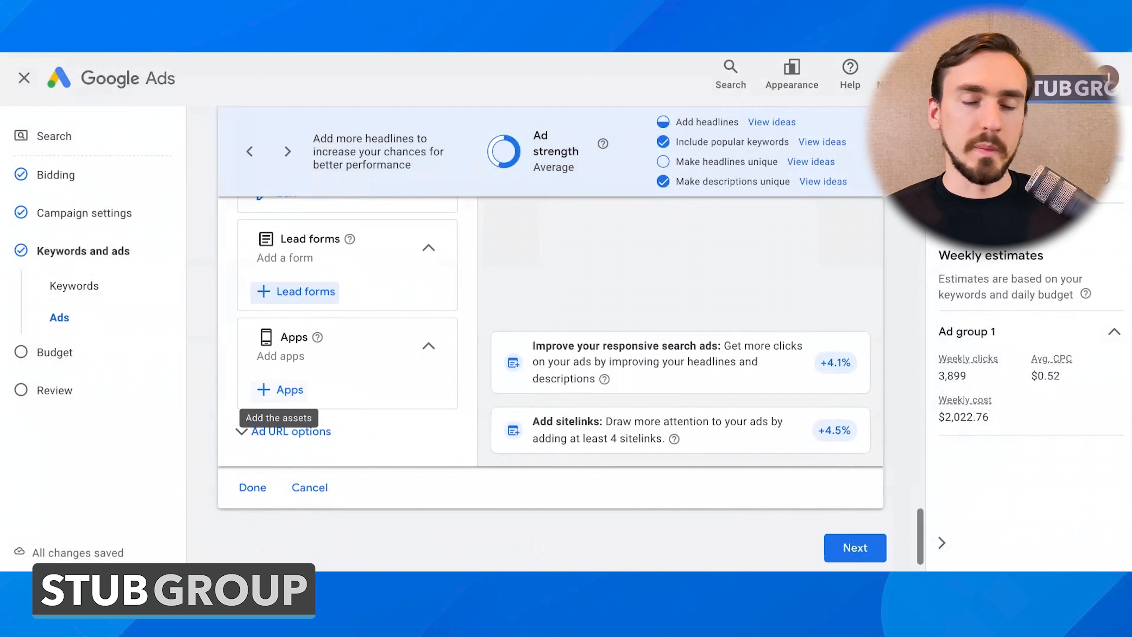
left_click(290, 390)
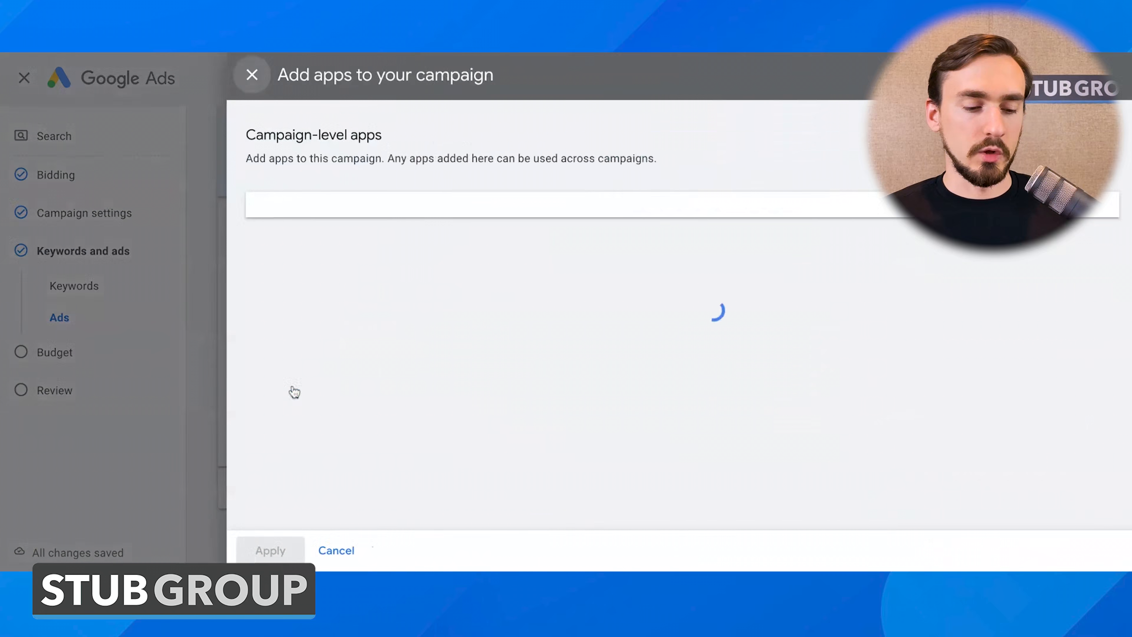
left_click(332, 551)
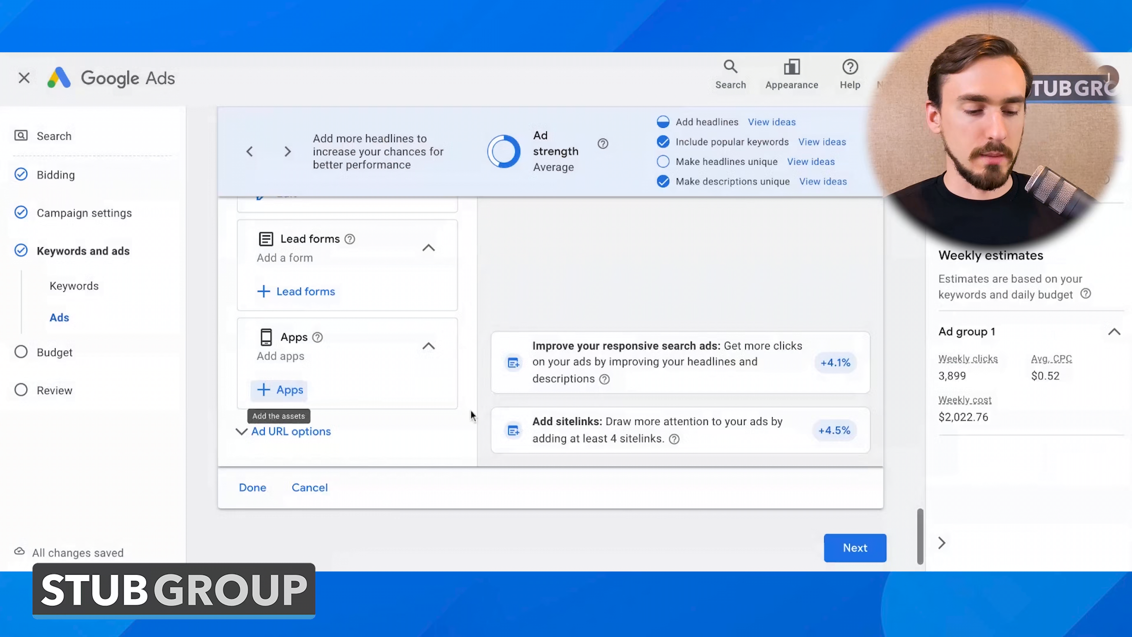
Step: Finish the responsive search ad and continue to the campaign's budget settings
scroll(470, 408, "up", 8)
scroll(471, 408, "down", 5)
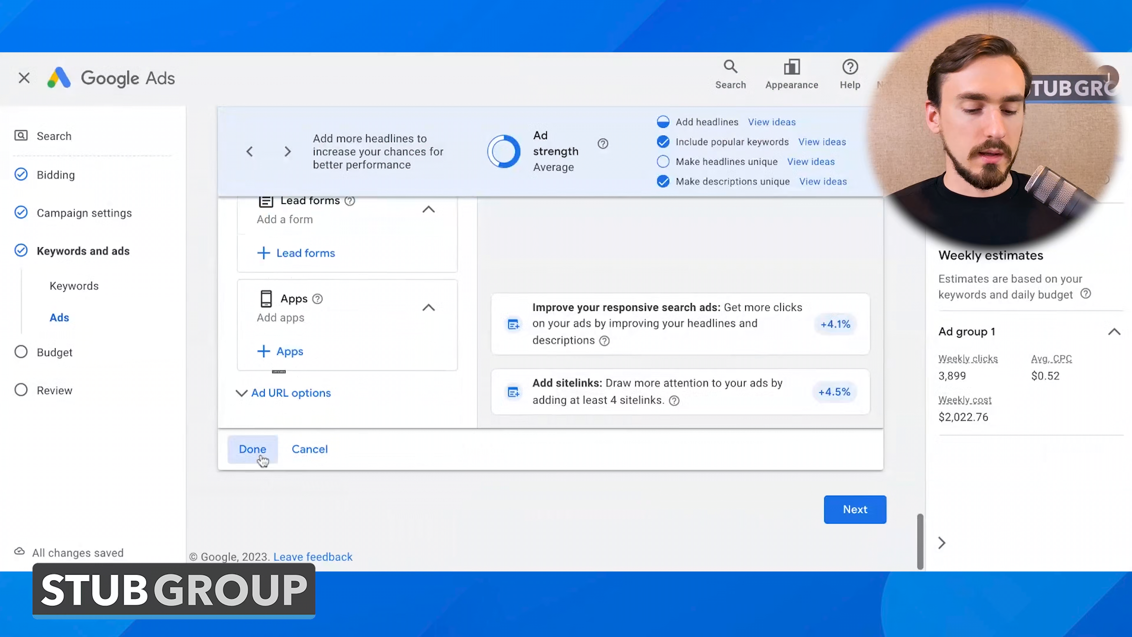
left_click(254, 449)
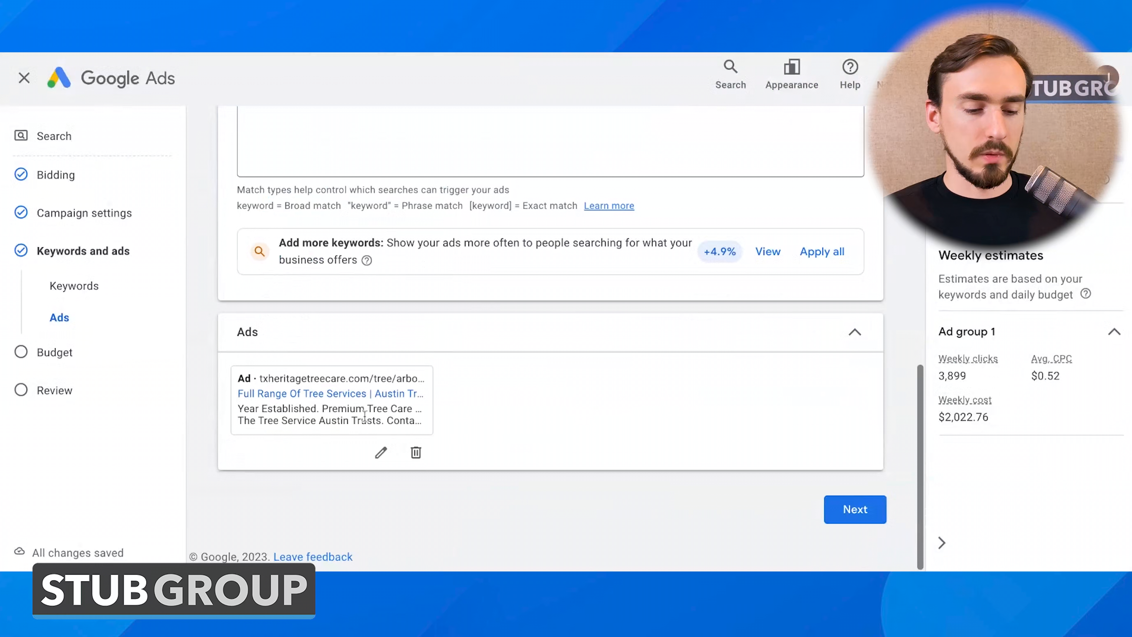
left_click(851, 511)
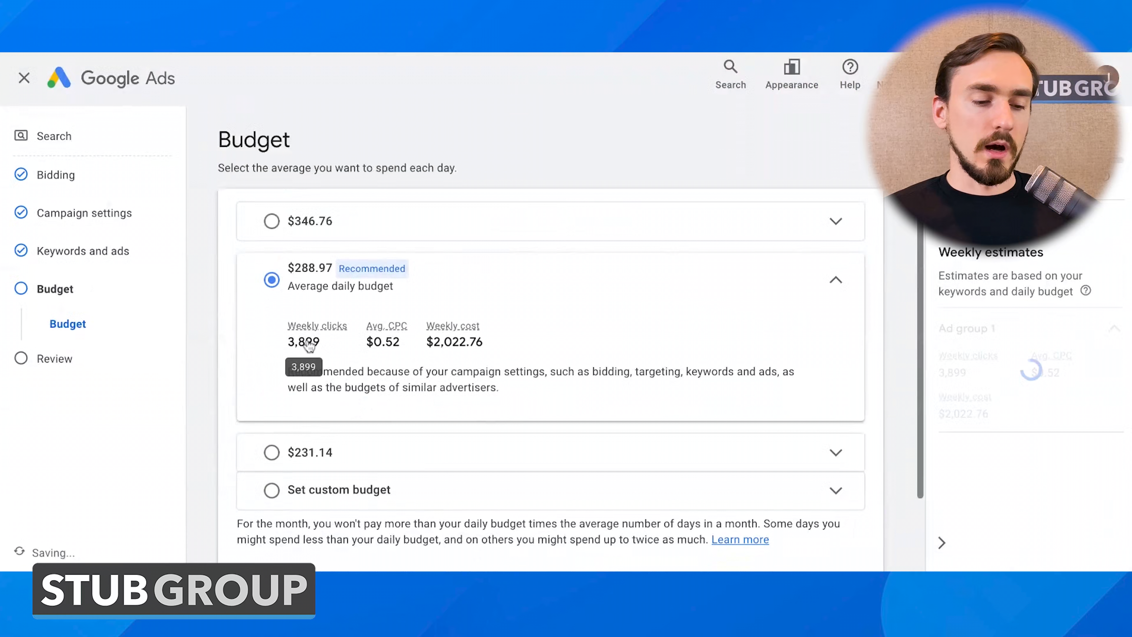
Step: Set a custom average daily budget of $0.01 for the campaign and continue to the review
left_click(271, 507)
left_click(358, 429)
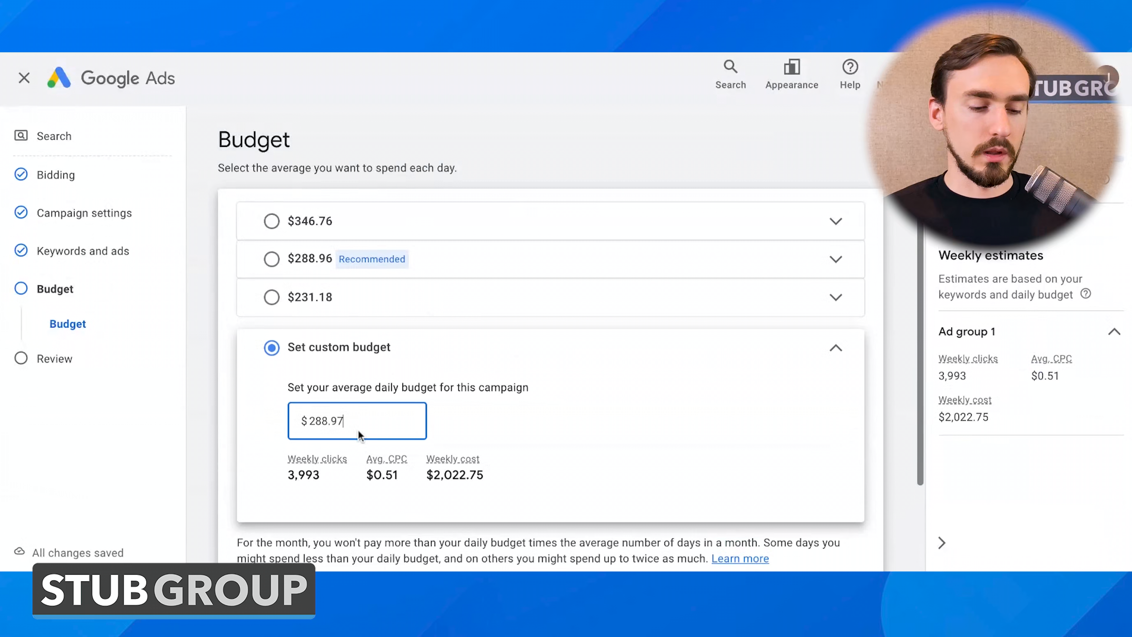
key("ctrl+a")
type(".01")
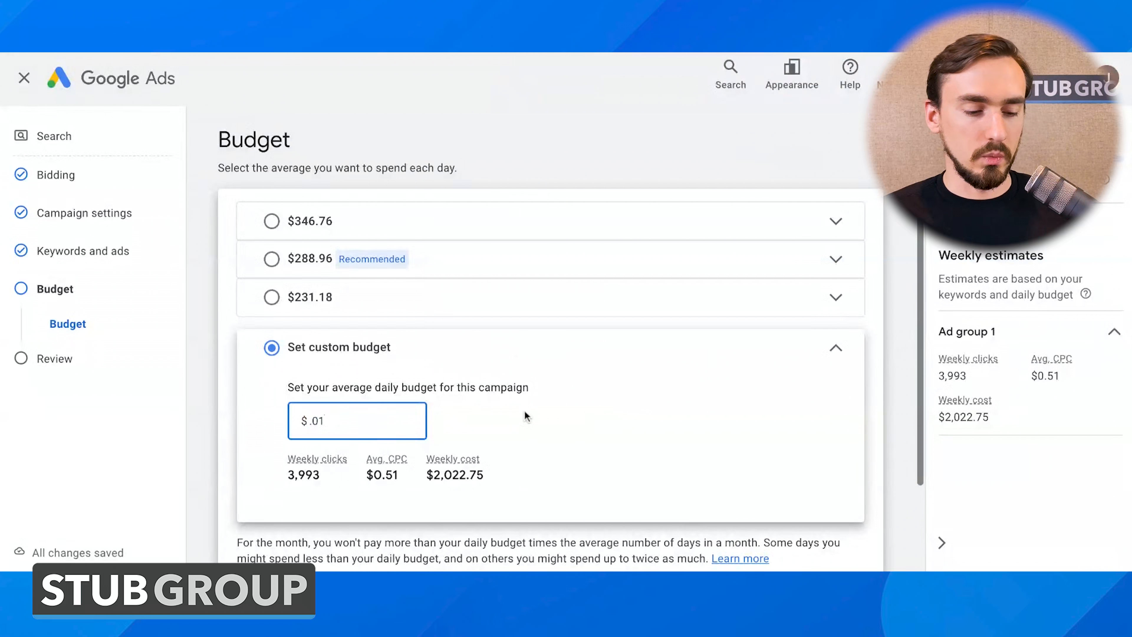
left_click(537, 384)
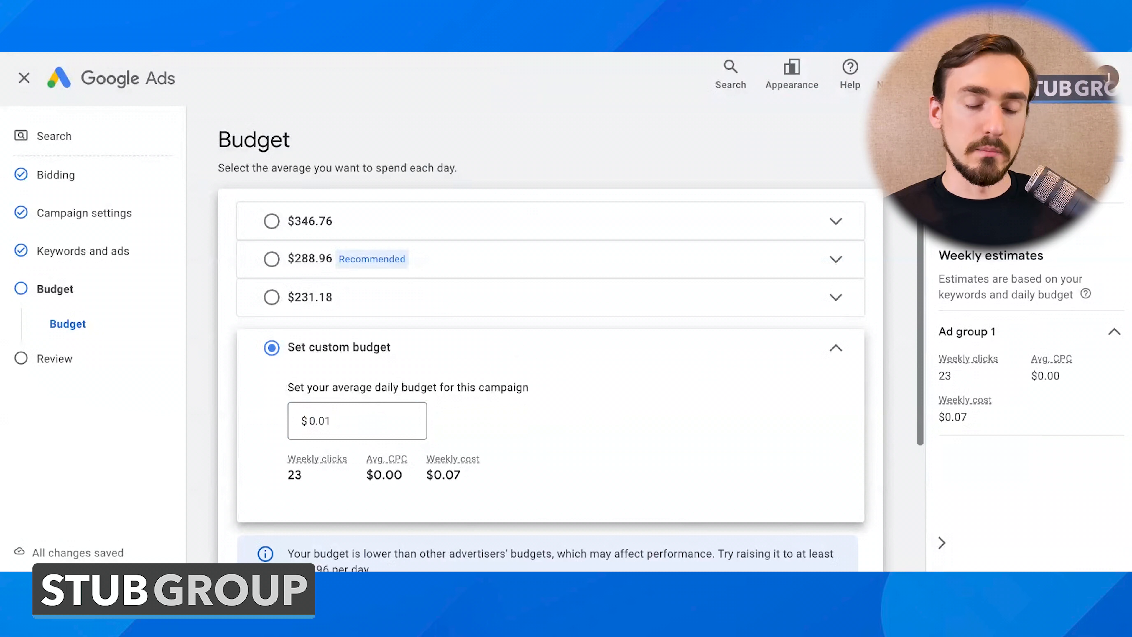
scroll(568, 344, "down", 1)
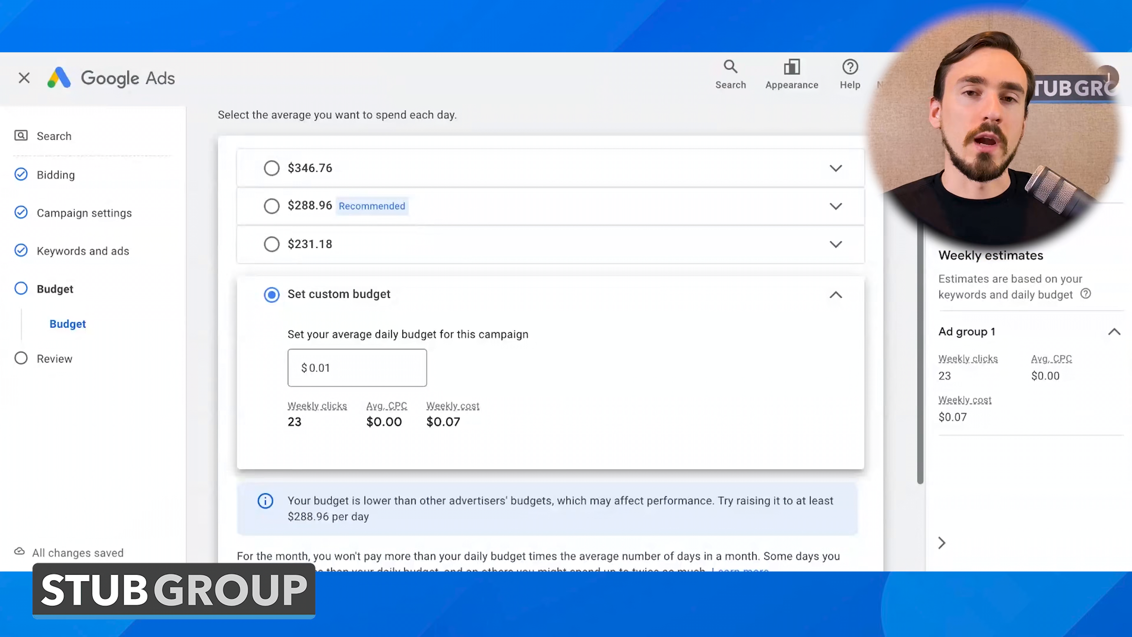
scroll(535, 191, "down", 3)
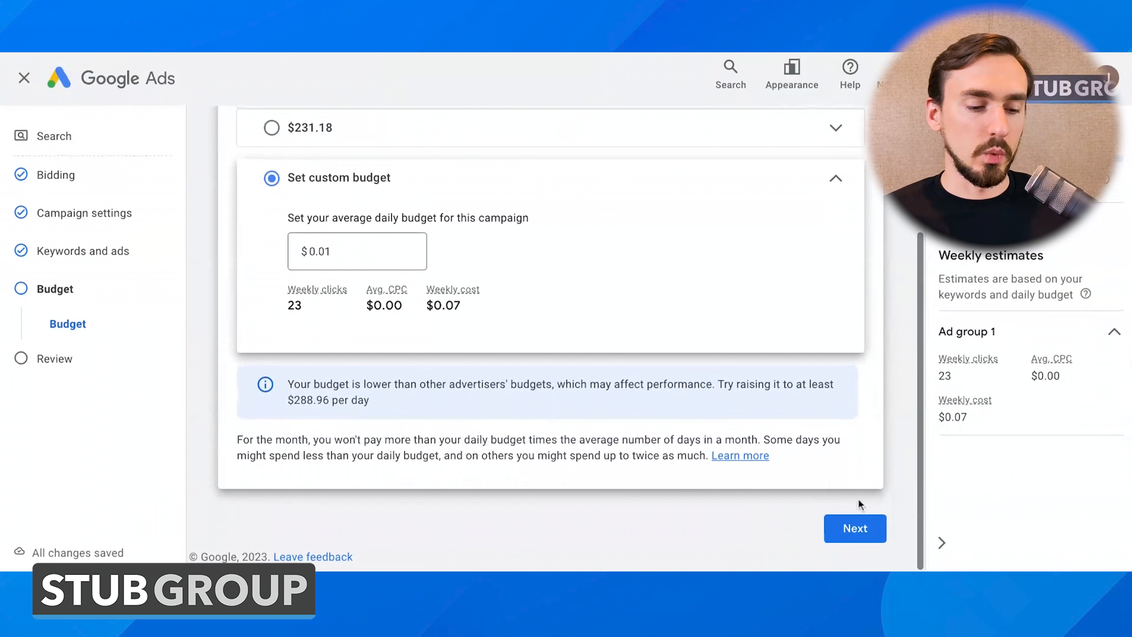
left_click(865, 525)
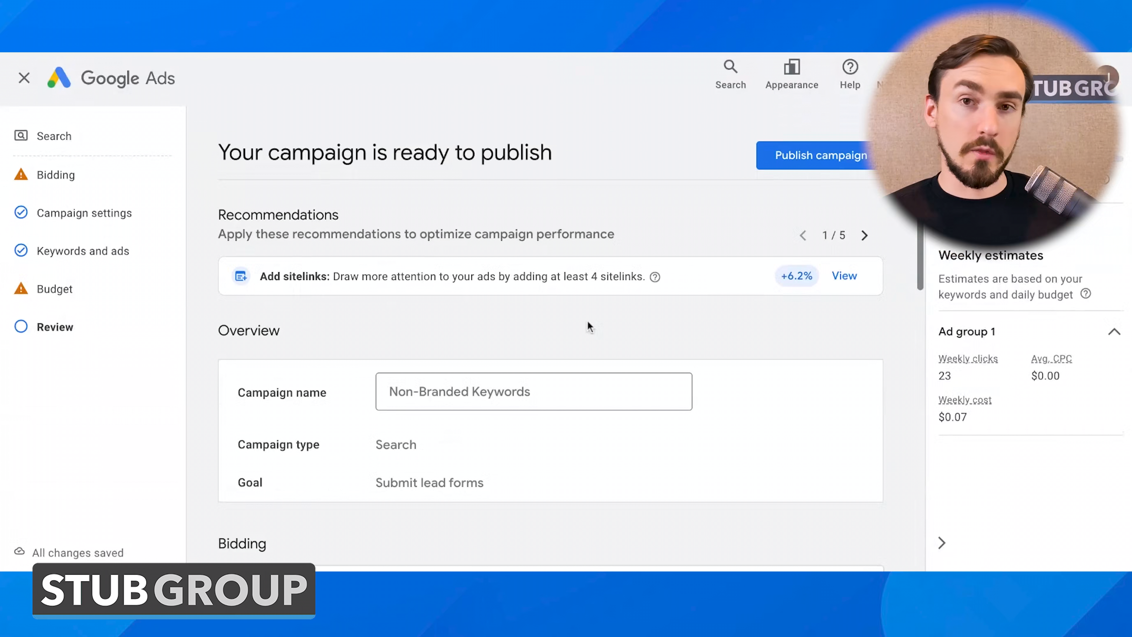
Step: Review the campaign summary from overview to budget and publish the Non-Branded Keywords campaign
scroll(588, 320, "down", 12)
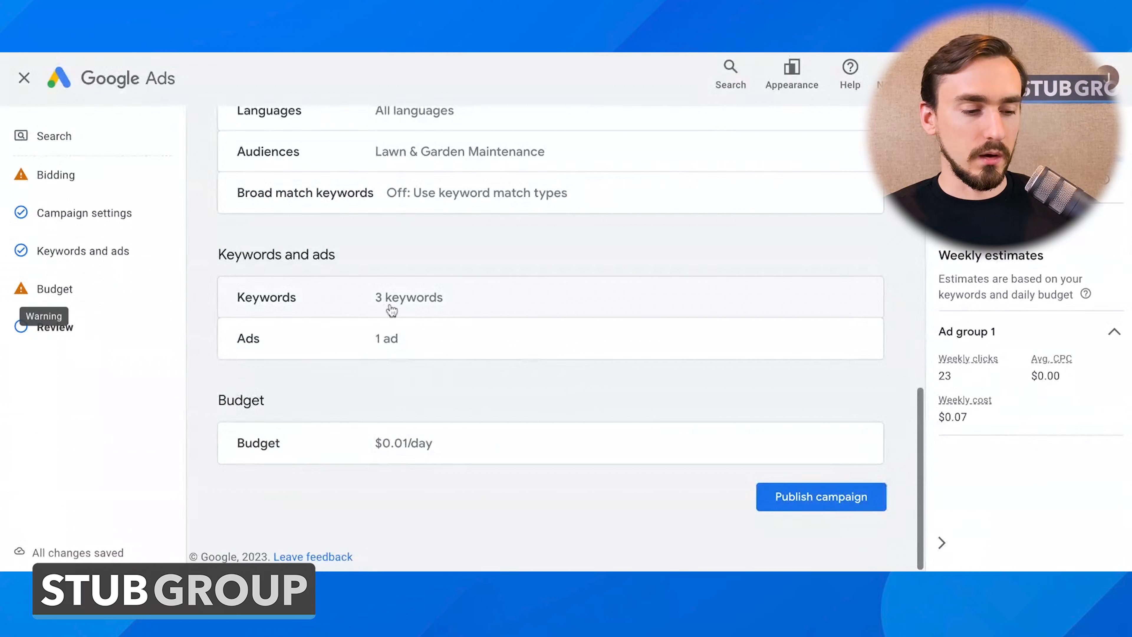
scroll(392, 308, "up", 12)
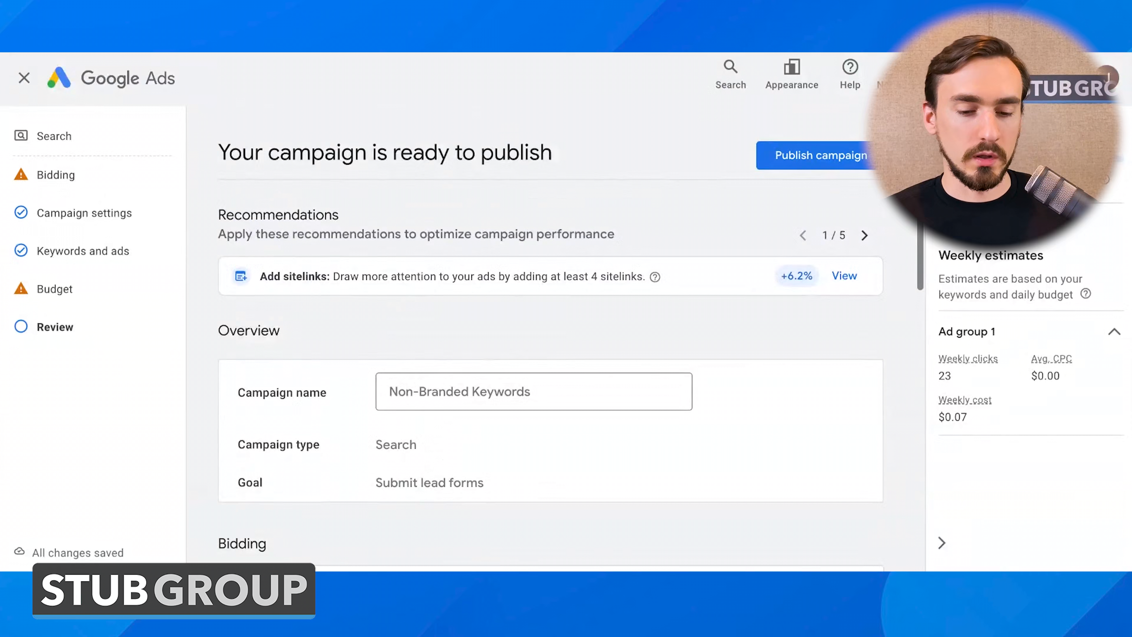
scroll(659, 267, "down", 10)
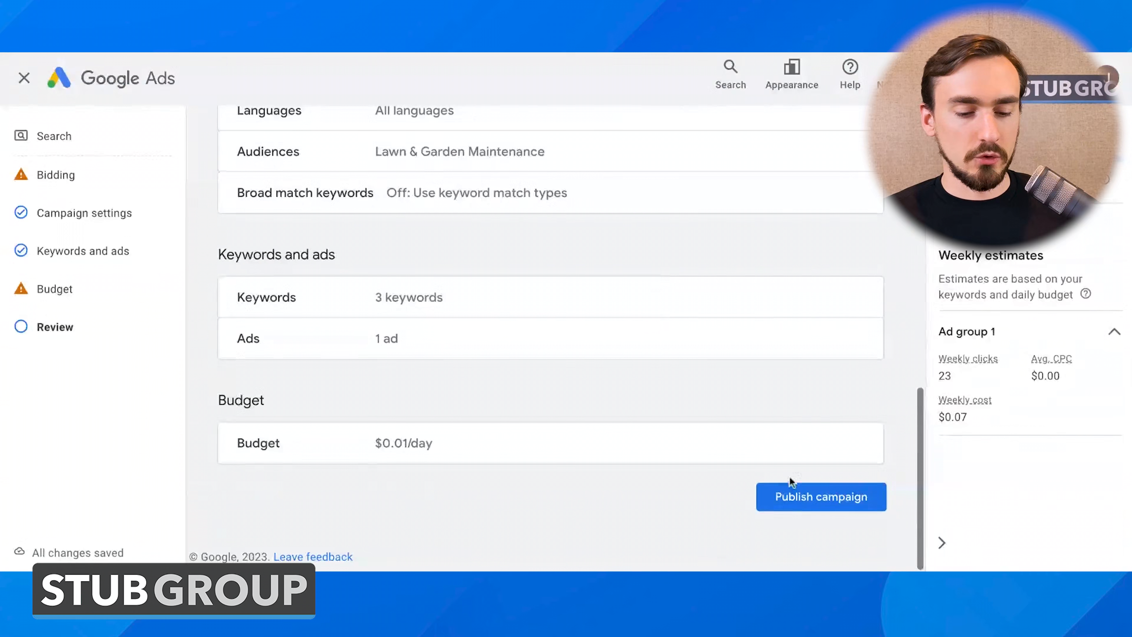
left_click(805, 503)
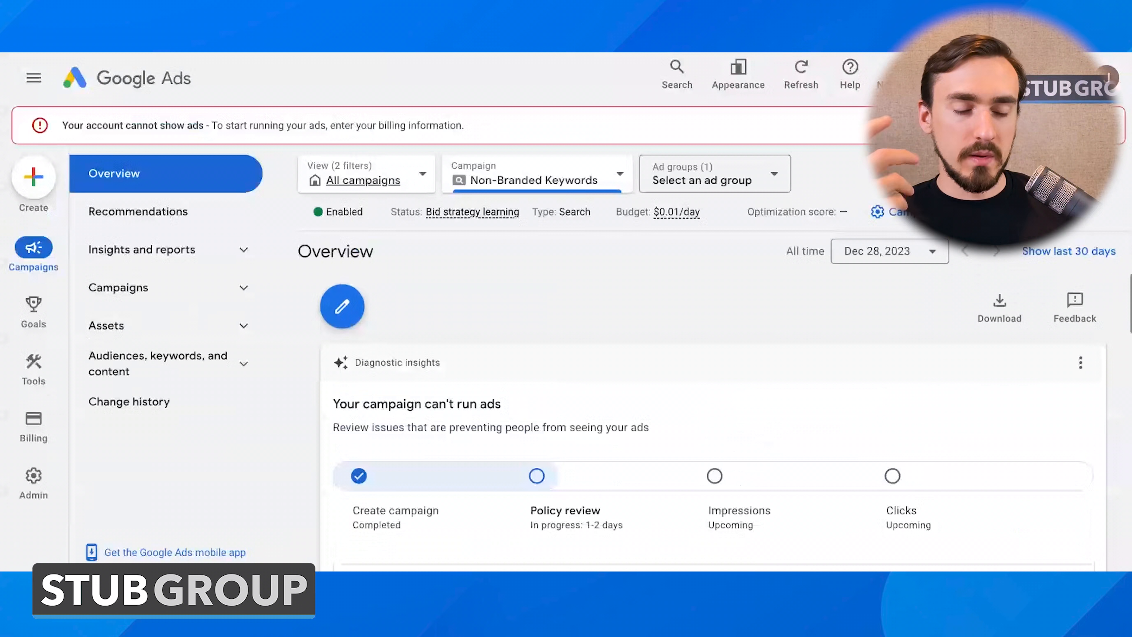
Step: Check the campaign diagnostics on the overview and set the Non-Branded Keywords campaign's status to Paused
scroll(664, 386, "down", 6)
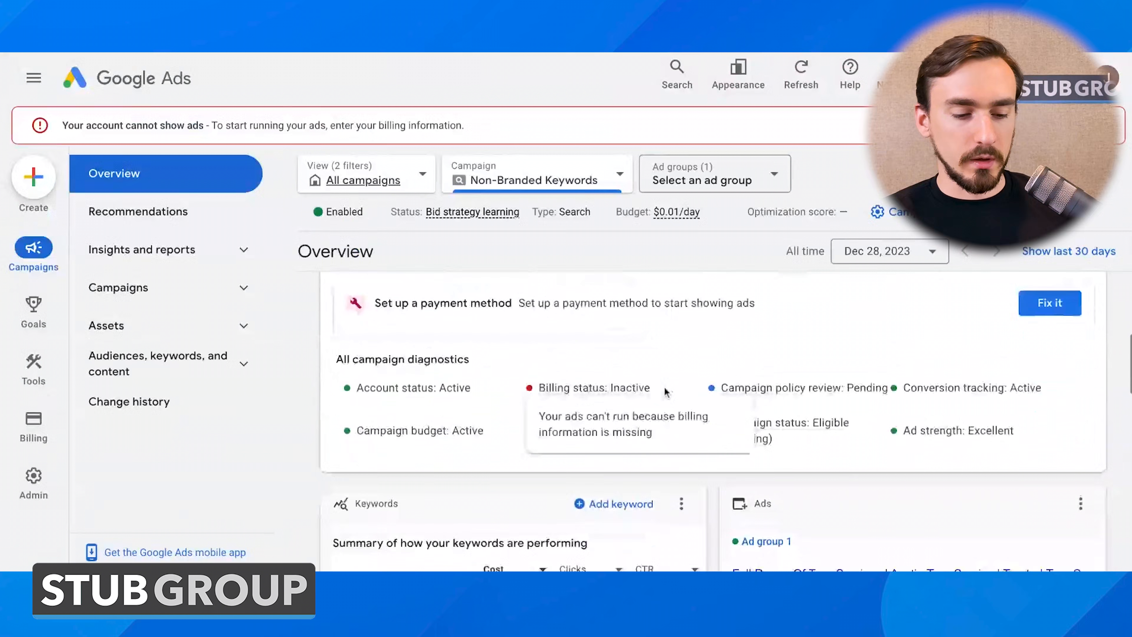
left_click(328, 215)
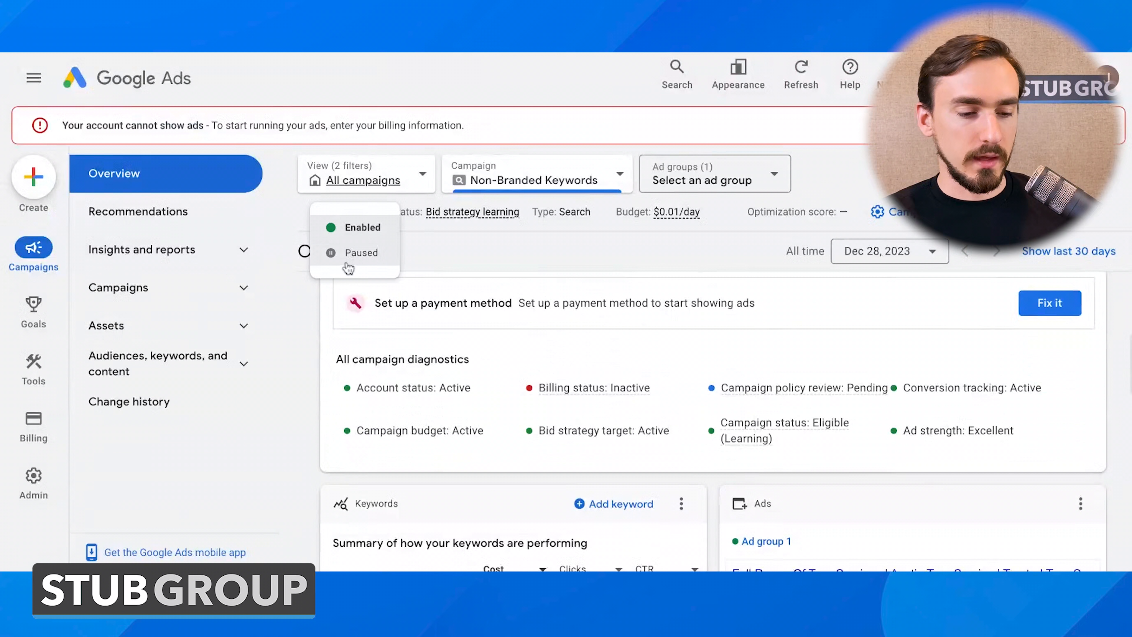
left_click(349, 256)
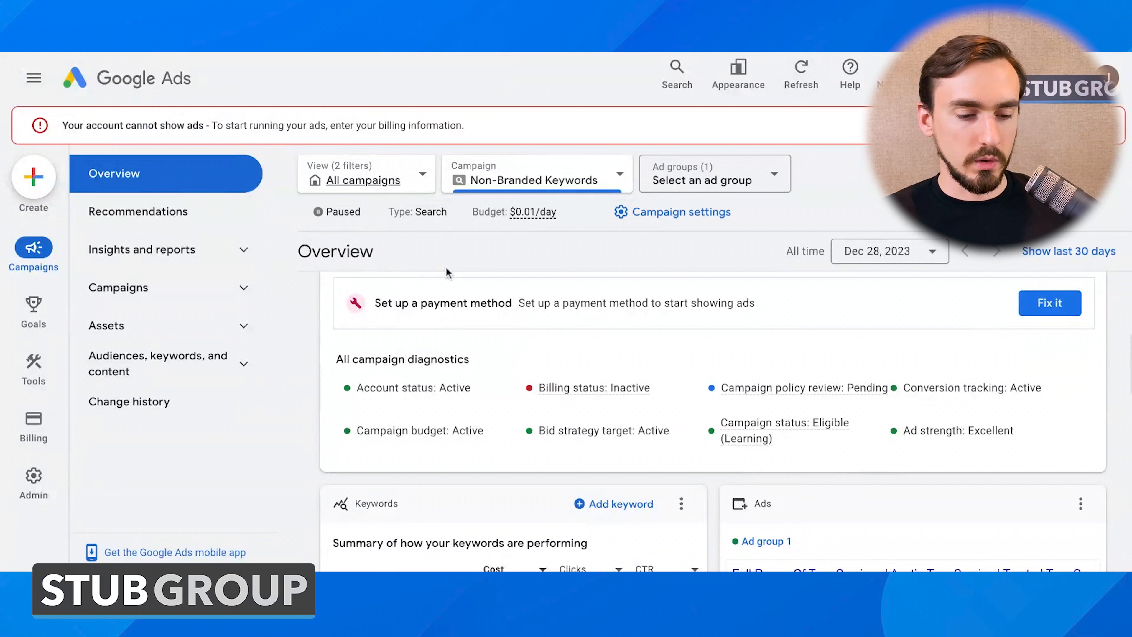
Step: Look through the campaign, ad group and ad lists of Non-Branded Keywords, ending on the ad groups
left_click(241, 295)
left_click(175, 338)
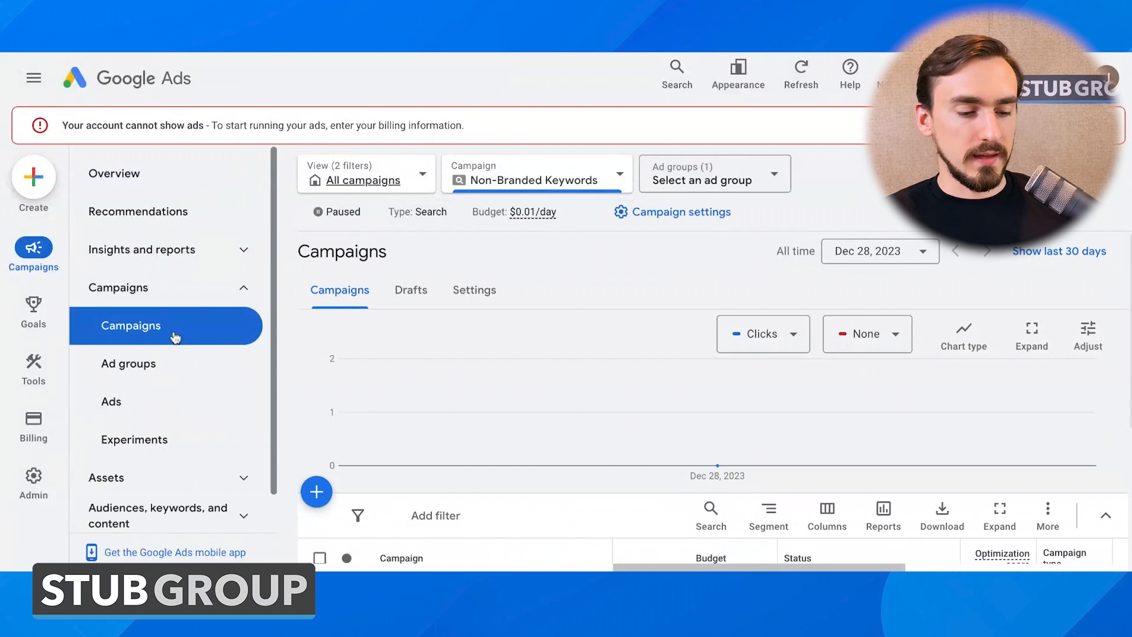
scroll(521, 435, "down", 4)
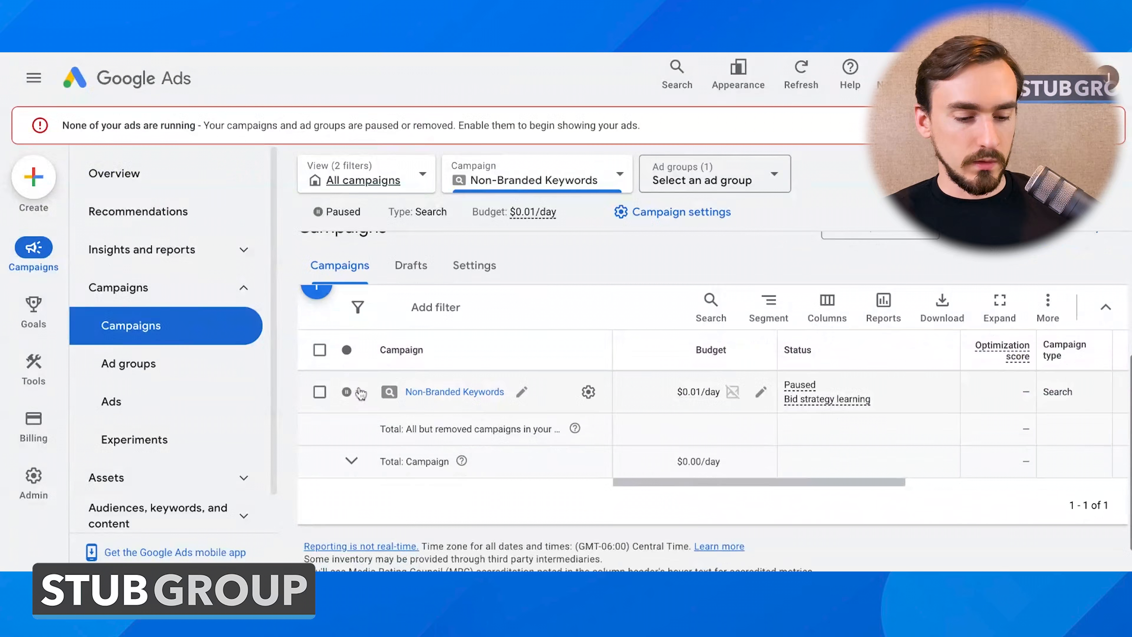
left_click(184, 374)
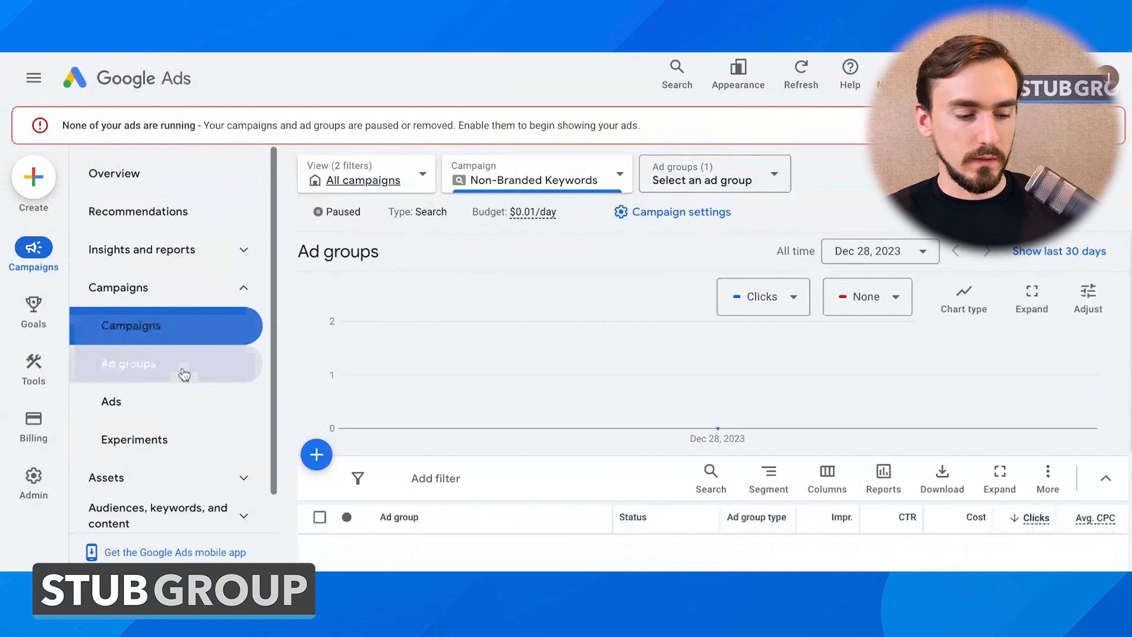
left_click(165, 398)
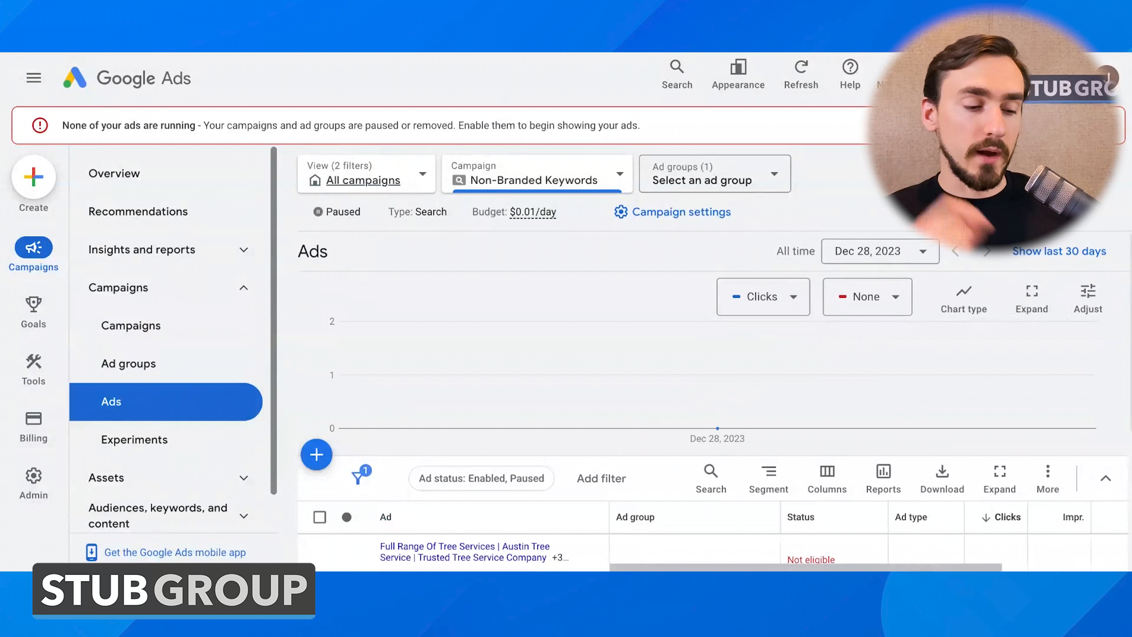
left_click(163, 379)
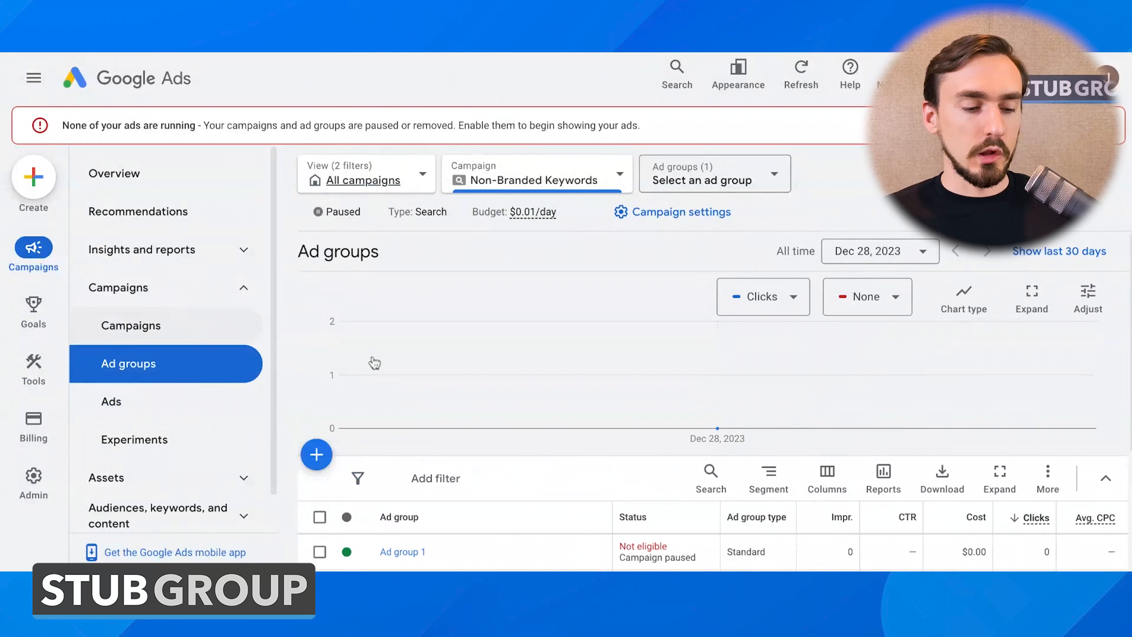
scroll(375, 370, "down", 1)
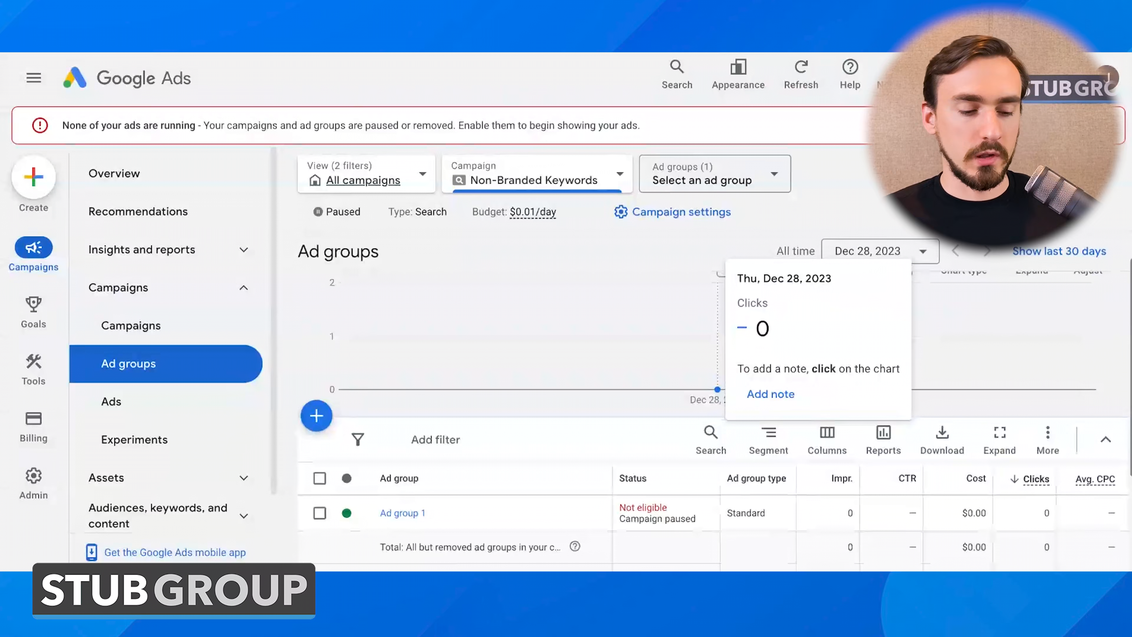
Step: Start a new ad group in Non-Branded Keywords with the Standard type and name it Oak Trees
left_click(314, 283)
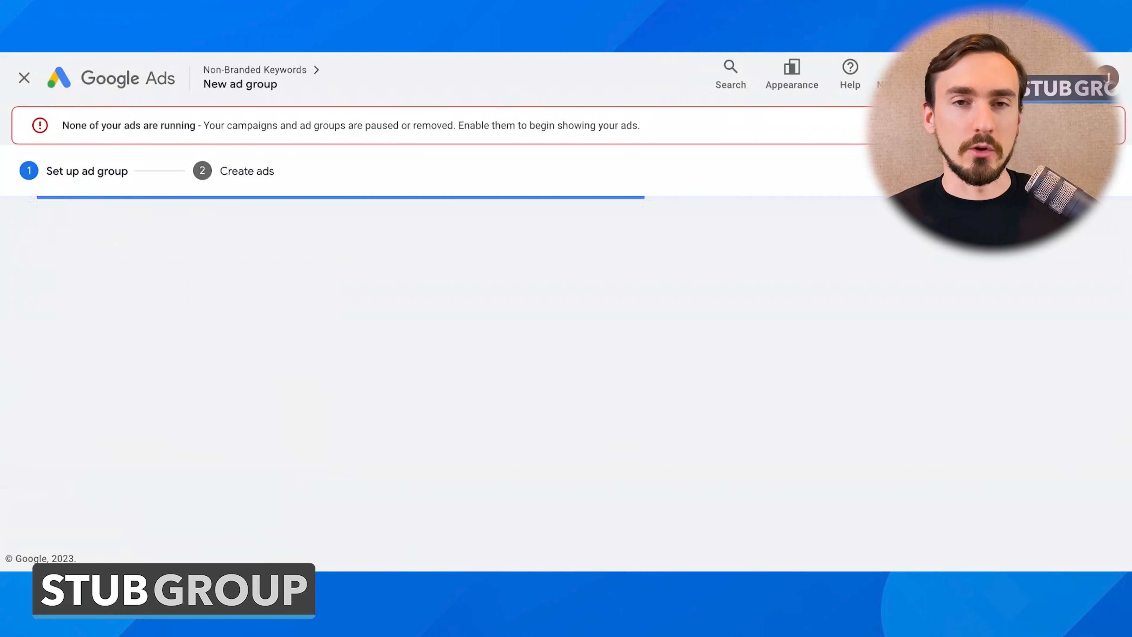
left_click(325, 272)
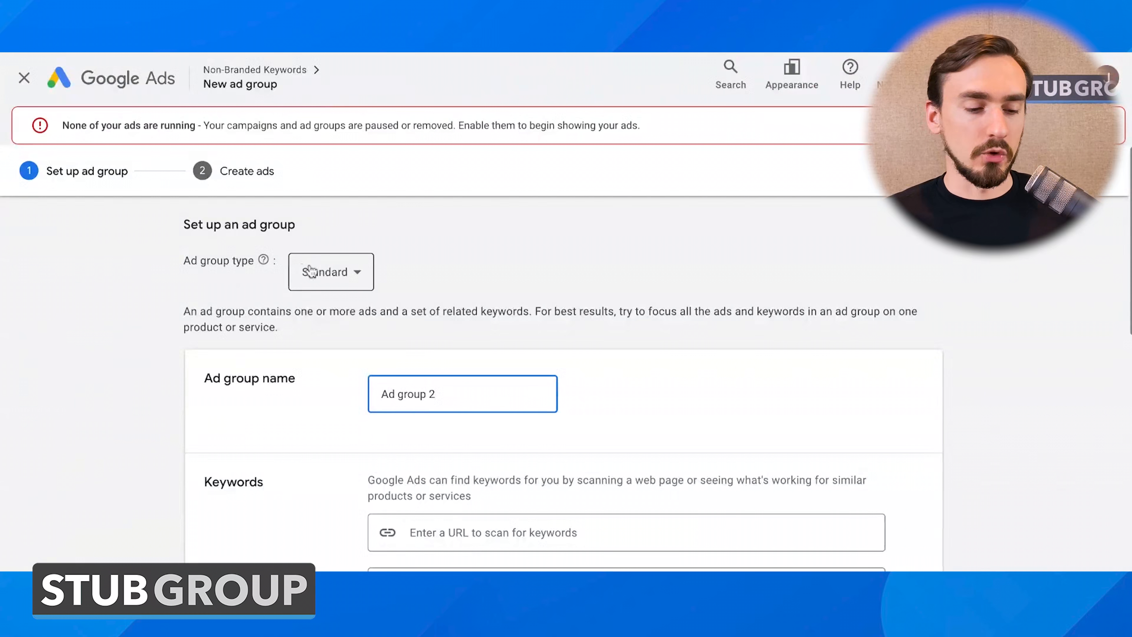
left_click(332, 289)
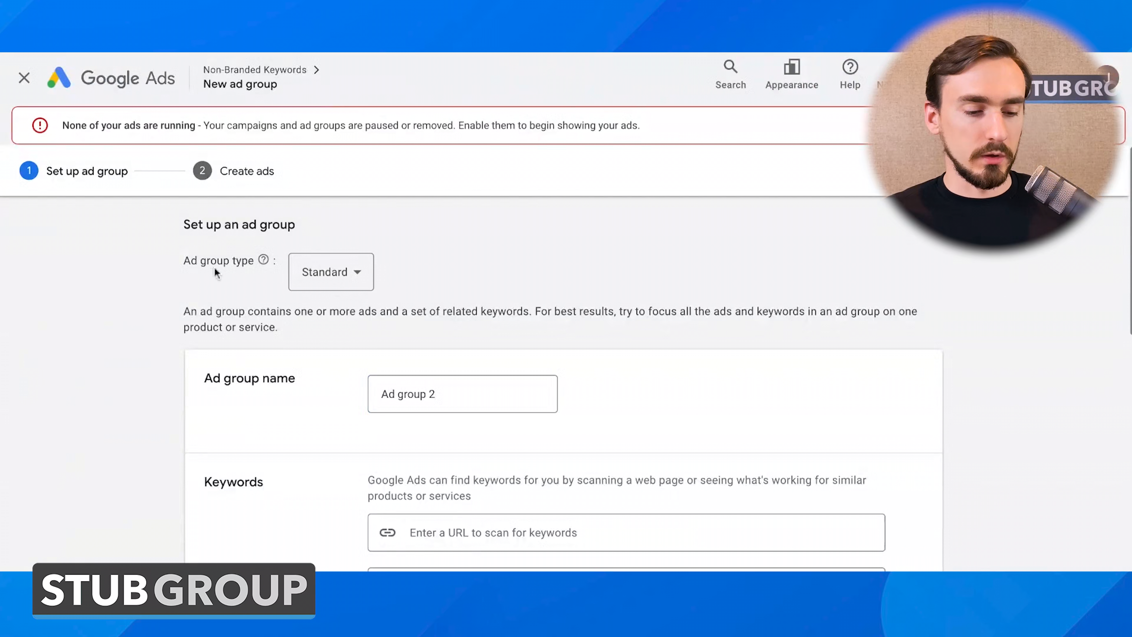
scroll(464, 328, "down", 1)
left_click(451, 348)
key("ctrl+a")
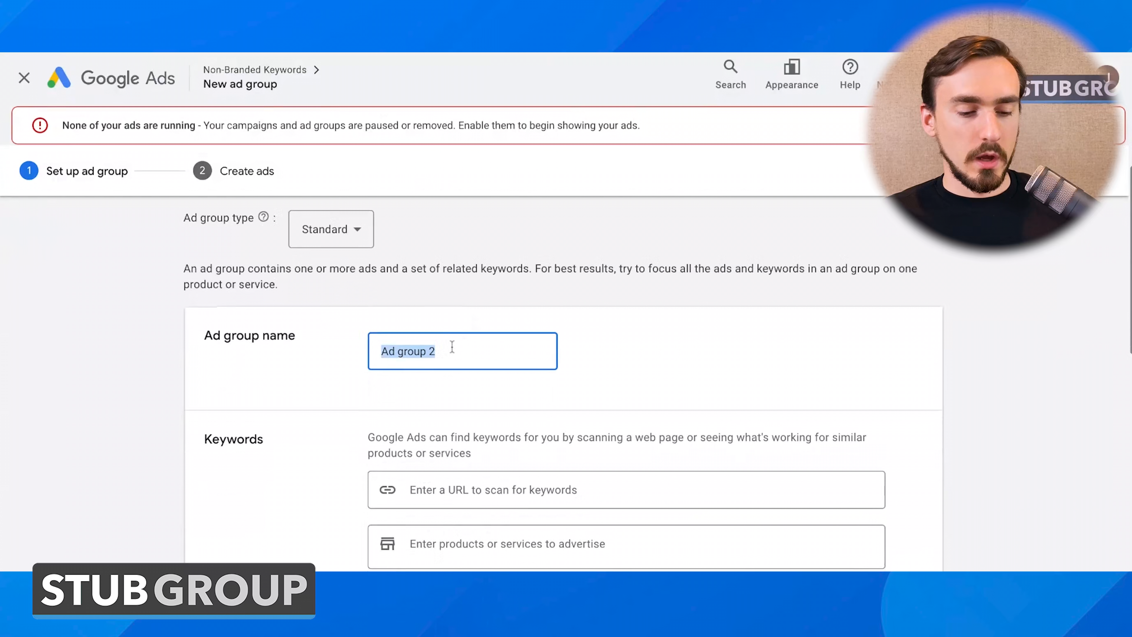
type("Oak Trees")
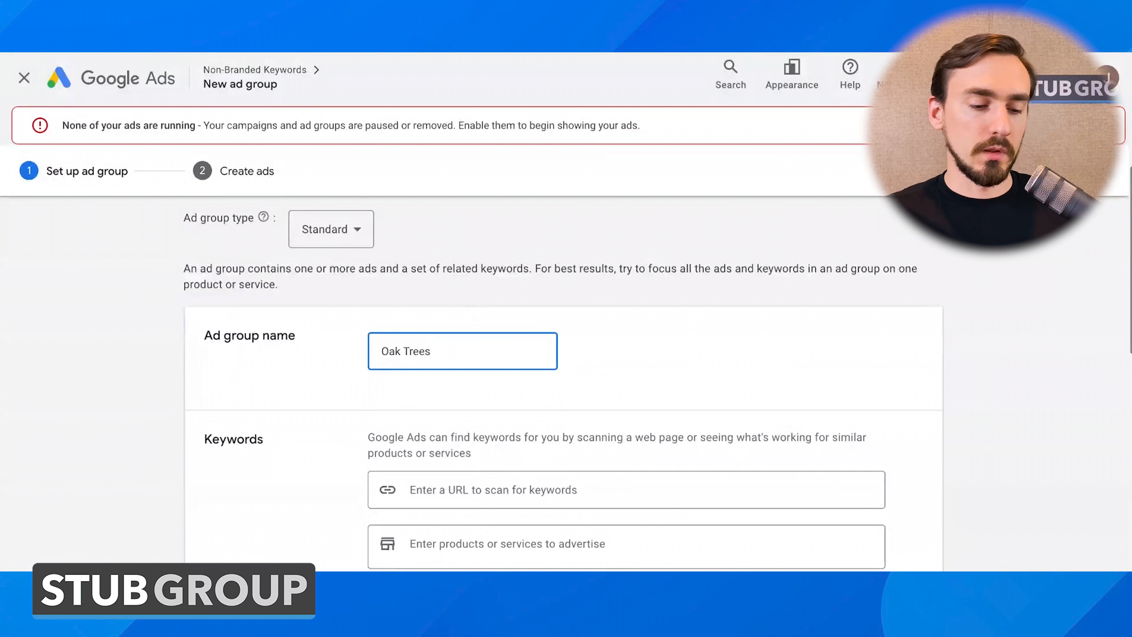
Step: Enter [oak tree trimming] and [oak tree removal] as the Oak Trees ad group's exact match keywords
scroll(480, 284, "down", 1)
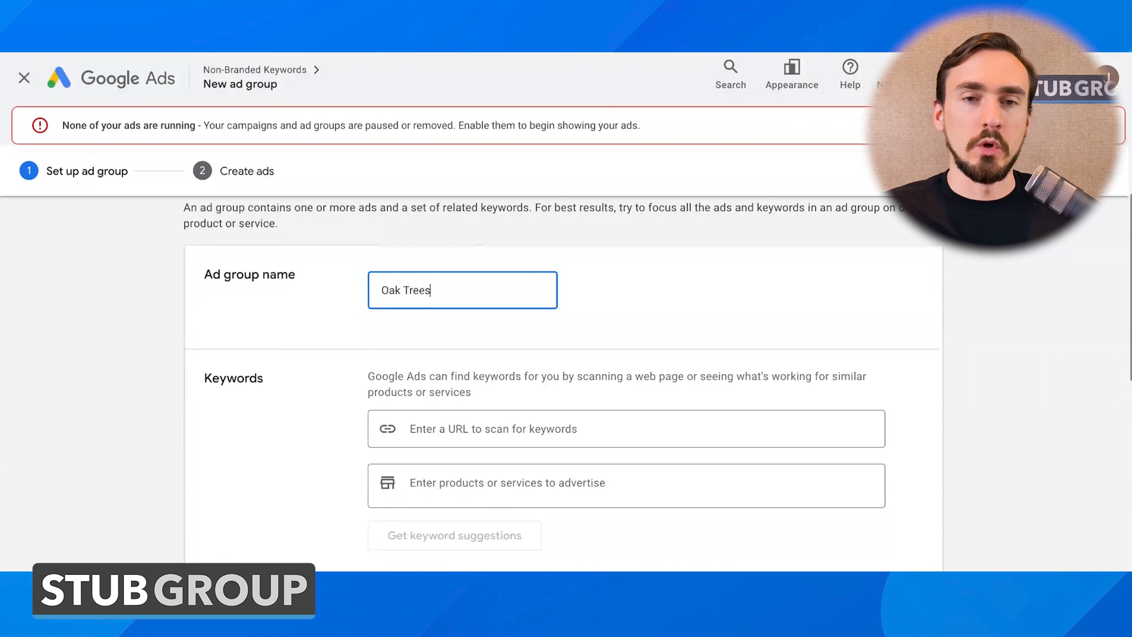
scroll(462, 313, "down", 6)
left_click(462, 314)
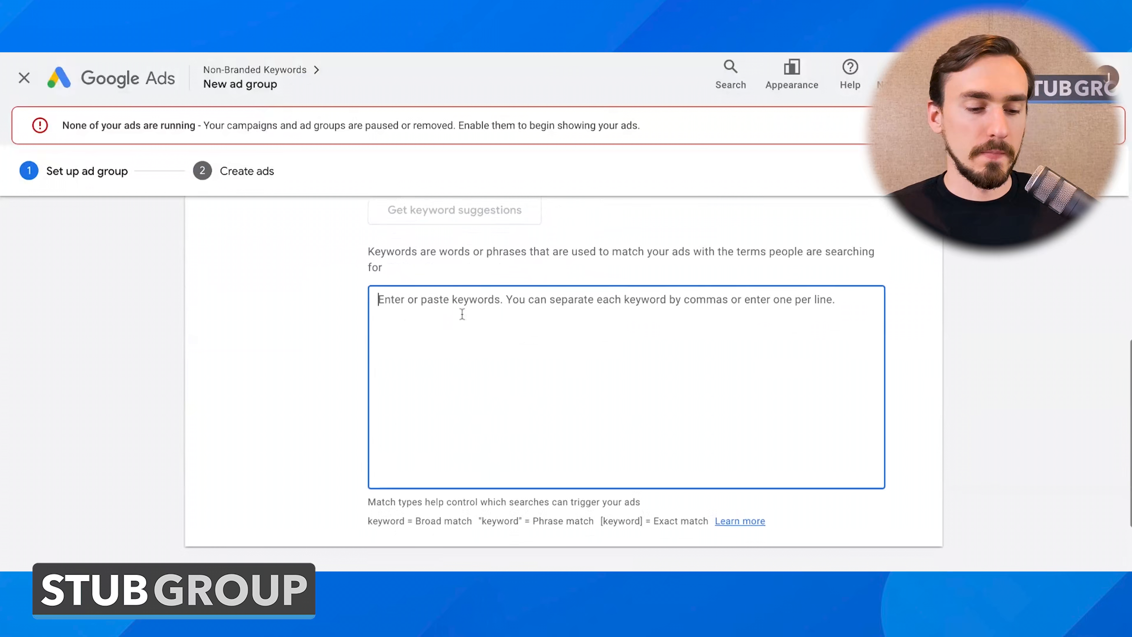
scroll(462, 314, "down", 1)
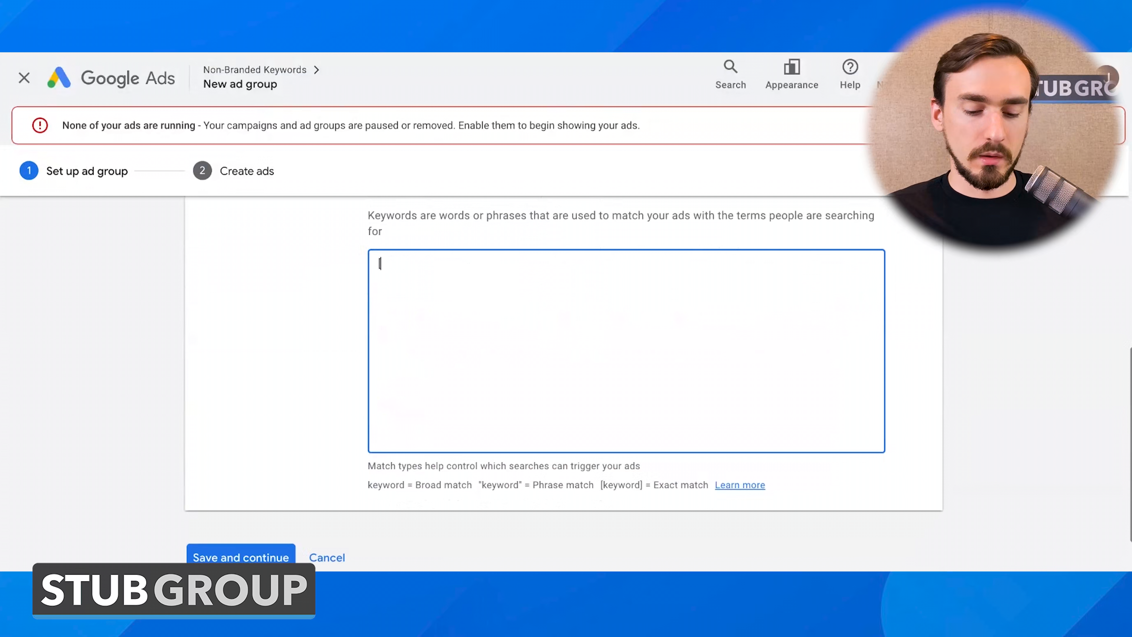
type("[oak tree trimmin")
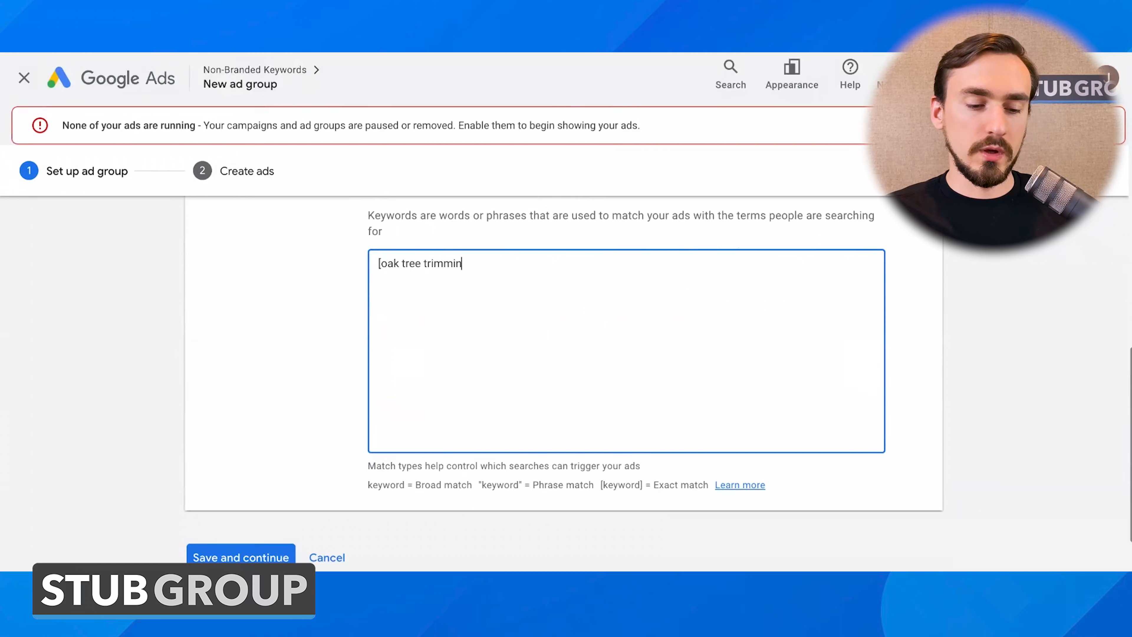
type("g]")
key("Return")
type("[oa")
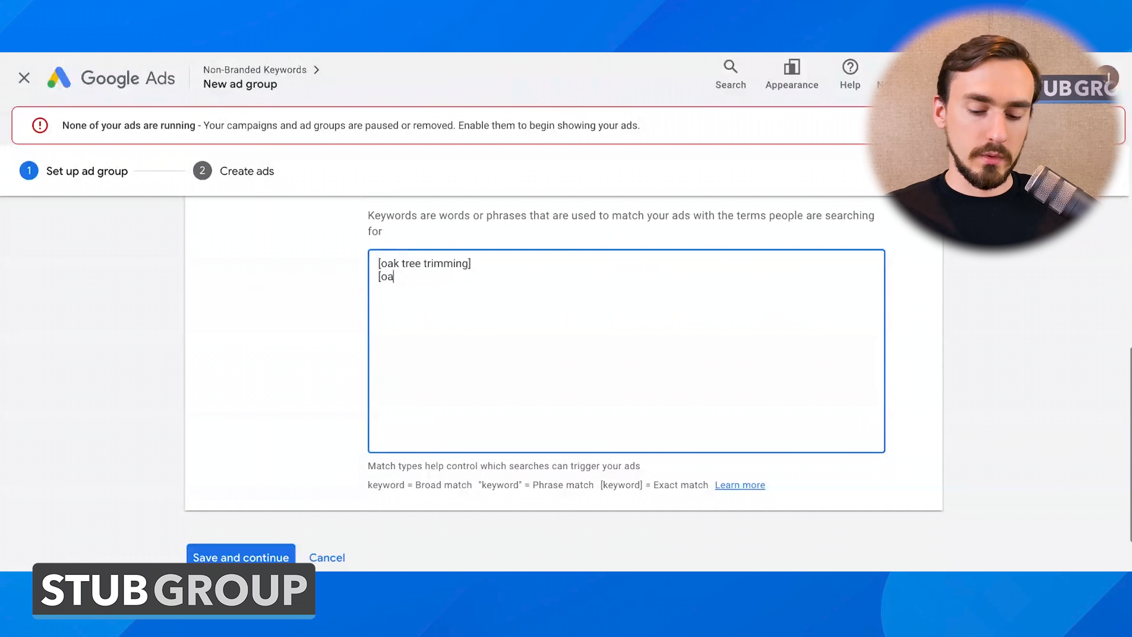
type("k tree removal")
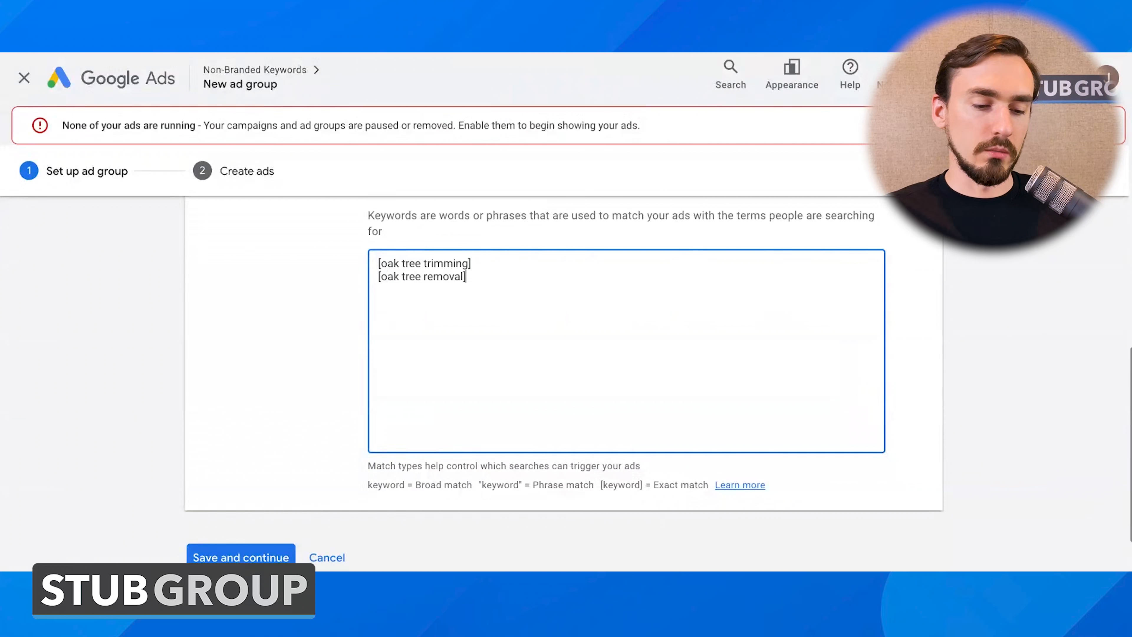
Step: Change both keywords to phrase match as "oak tree trimming" and "oak tree removal", and save the ad group to continue to ad creation
type("\"")
key("Home")
key("Delete")
type("\"")
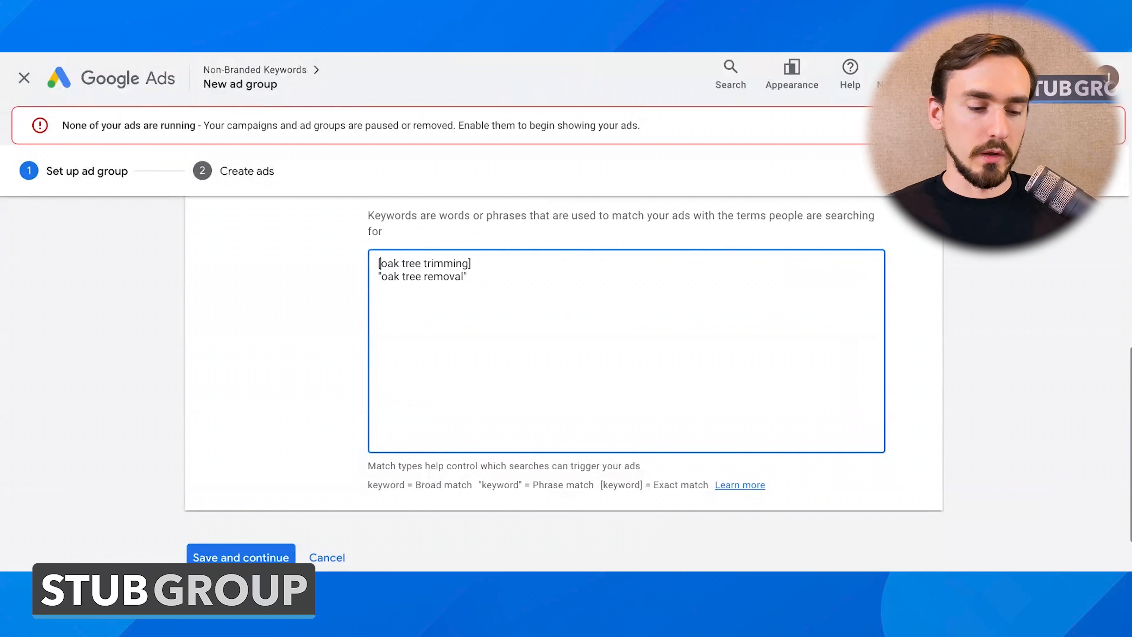
key("Delete")
type("\"")
key("End")
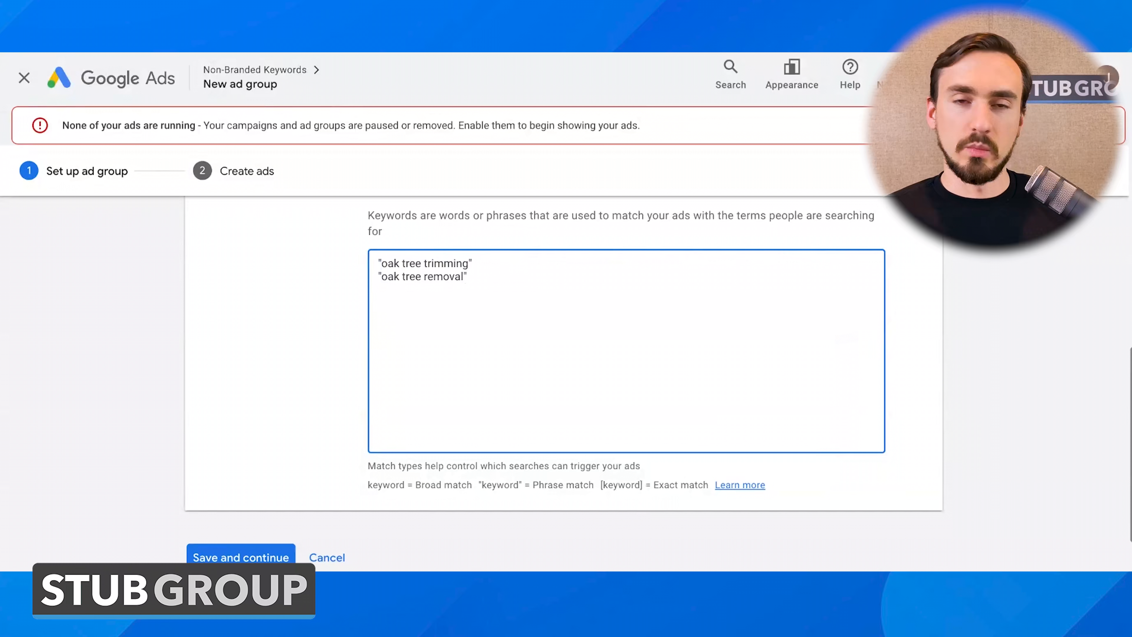
scroll(261, 511, "down", 1)
left_click(260, 508)
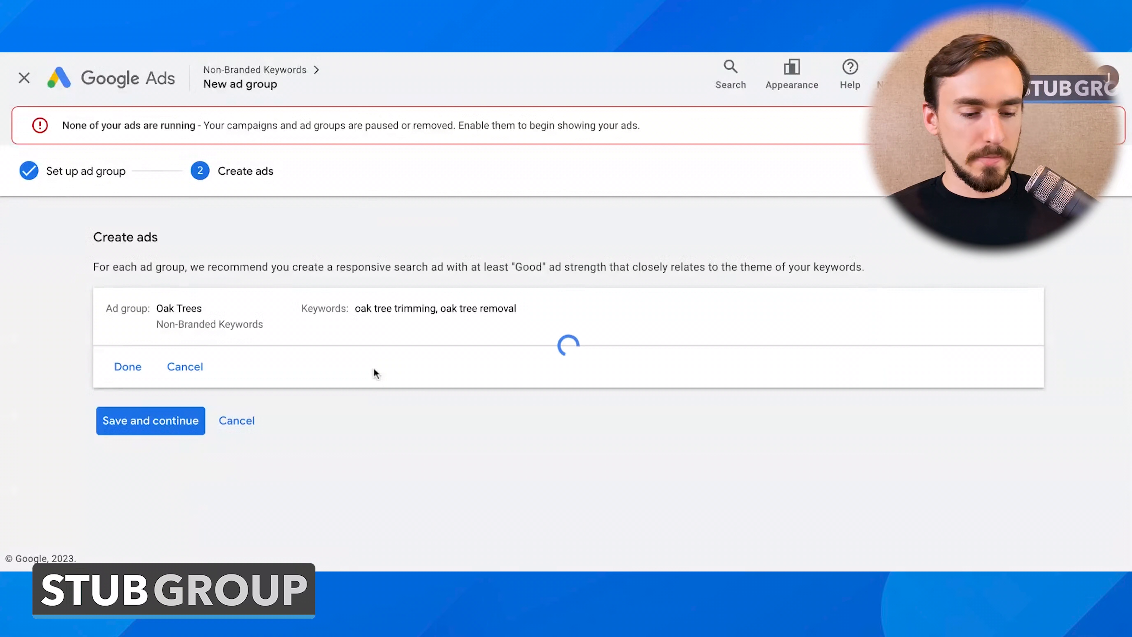
Step: Switch to the Heritage Tree Care website and open its residential Pruning service page
scroll(363, 357, "down", 5)
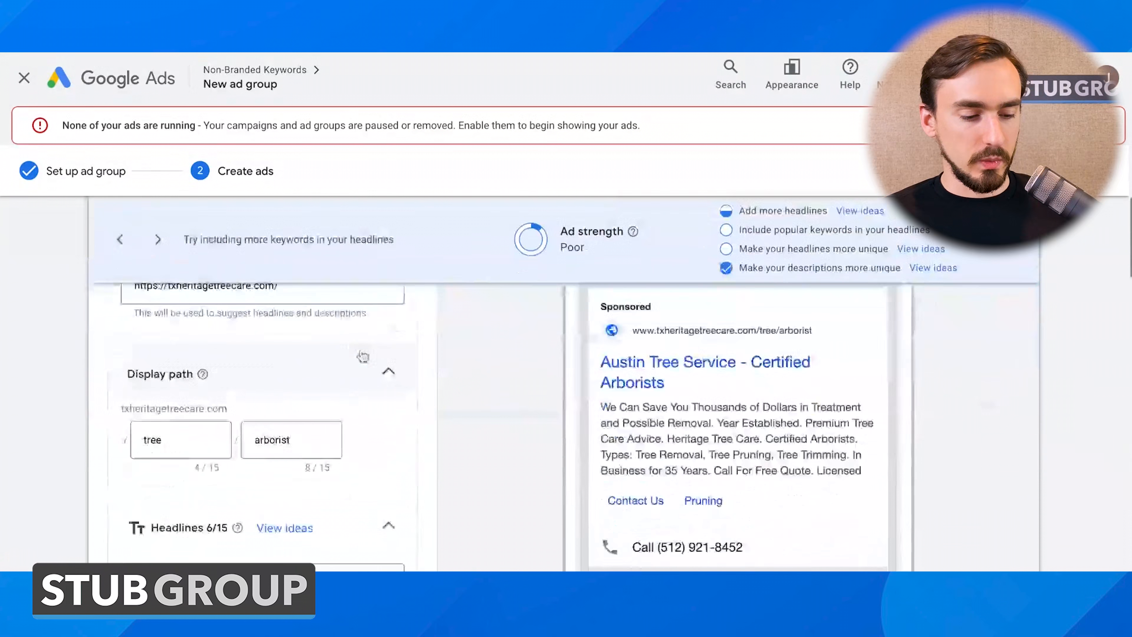
scroll(363, 357, "up", 1)
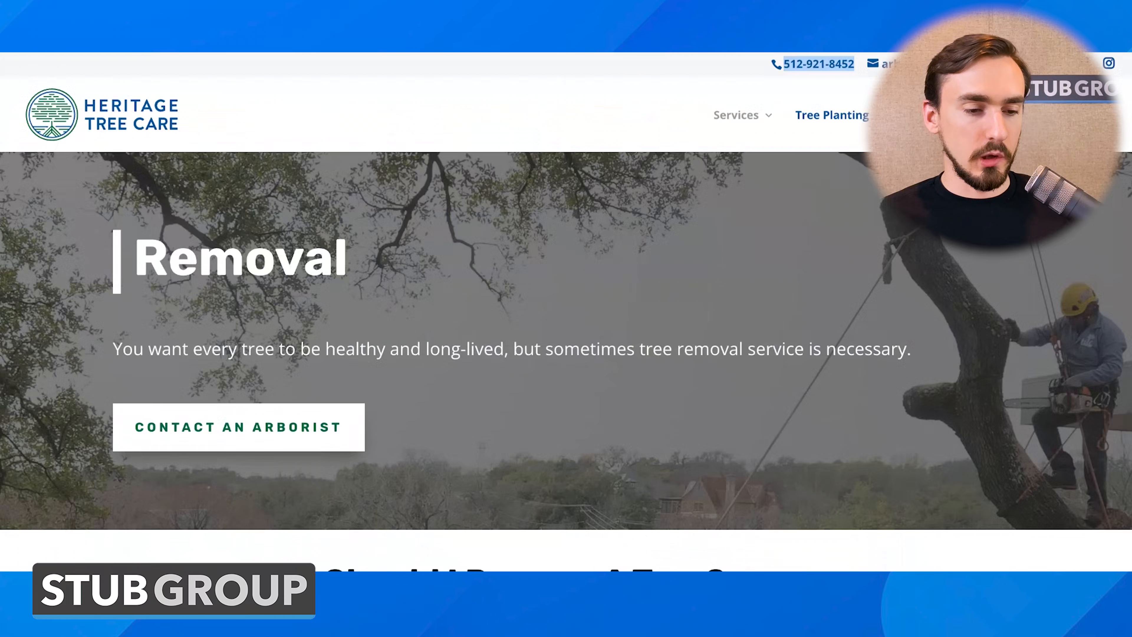
mouse_move(739, 119)
mouse_move(762, 197)
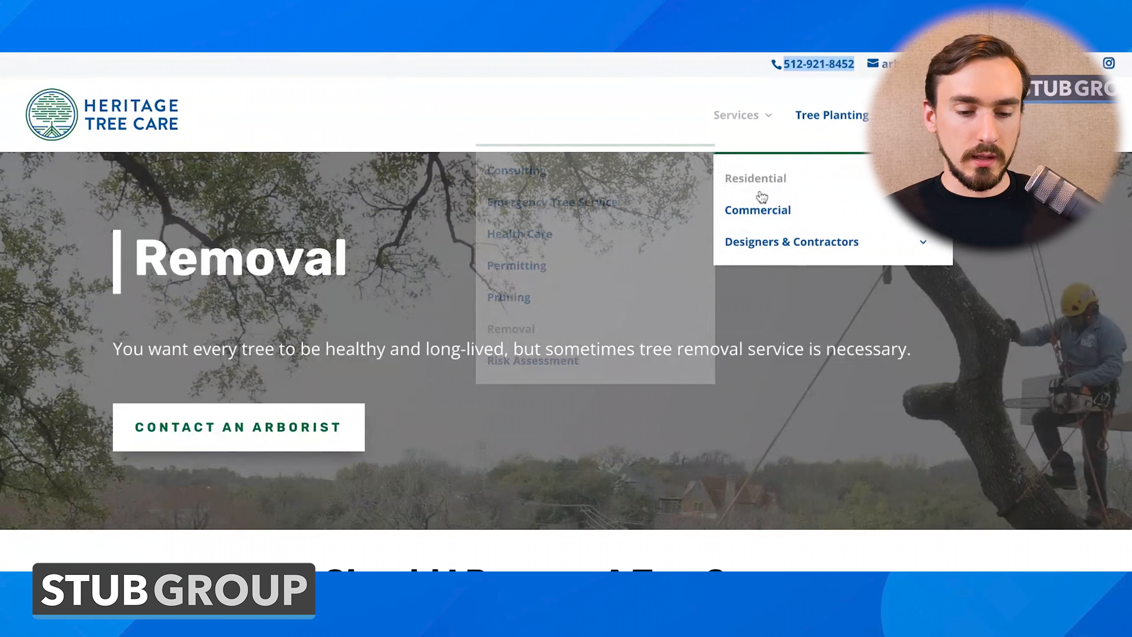
left_click(513, 299)
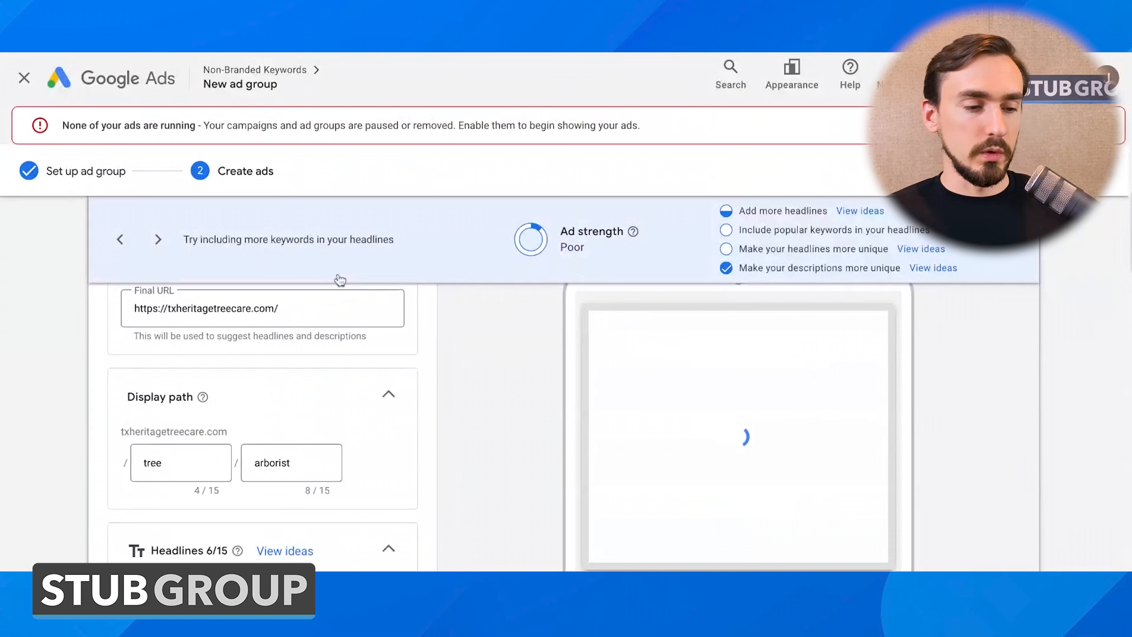
left_click(316, 308)
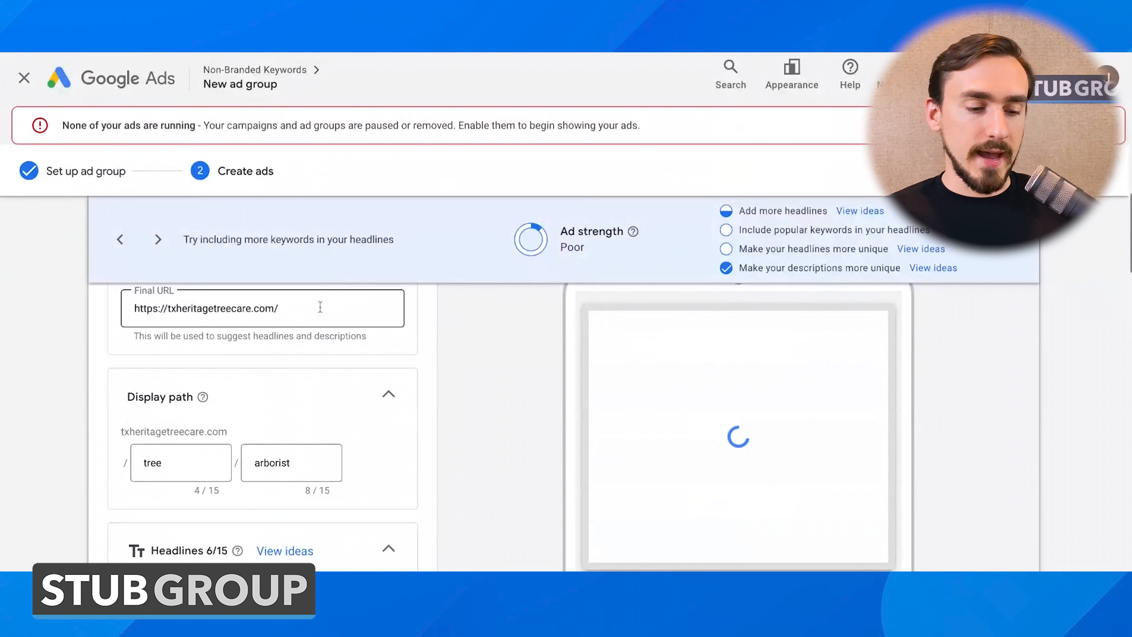
type("residential/tree-cutting-service/")
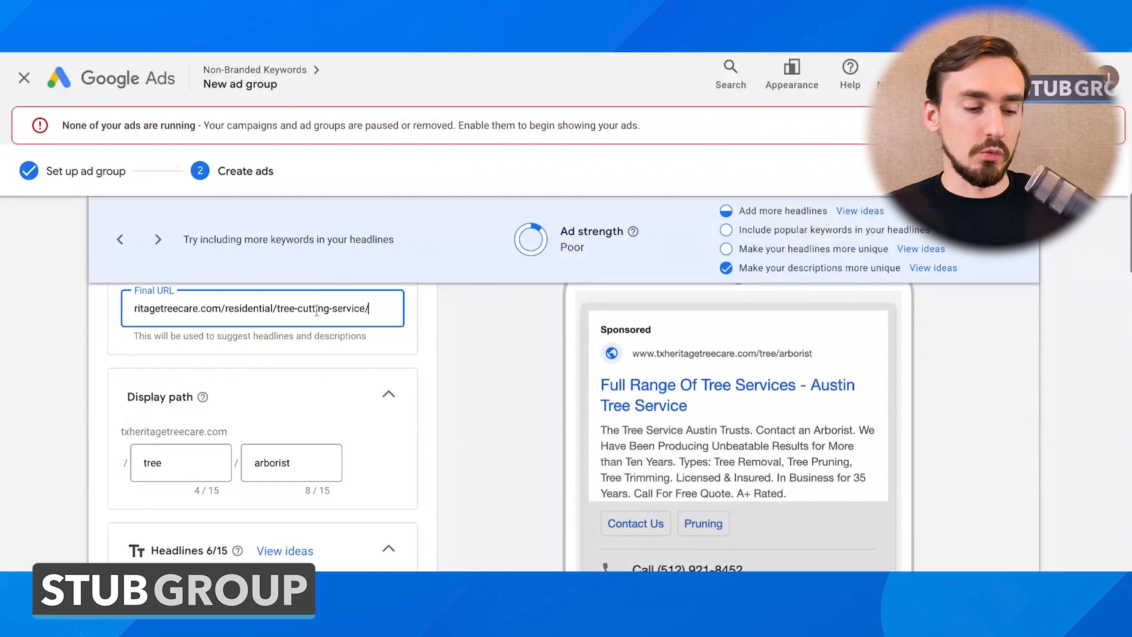
key("Home")
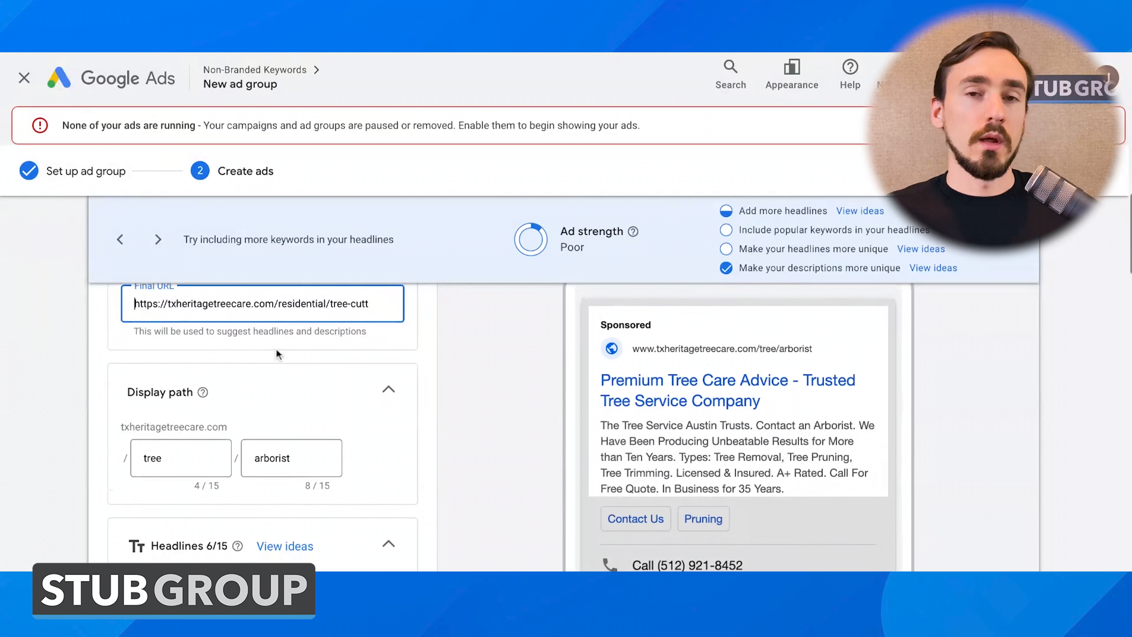
Step: Set the ad's display path to oak-tree for the first part and trimming for the second
scroll(276, 349, "down", 5)
scroll(276, 348, "up", 1)
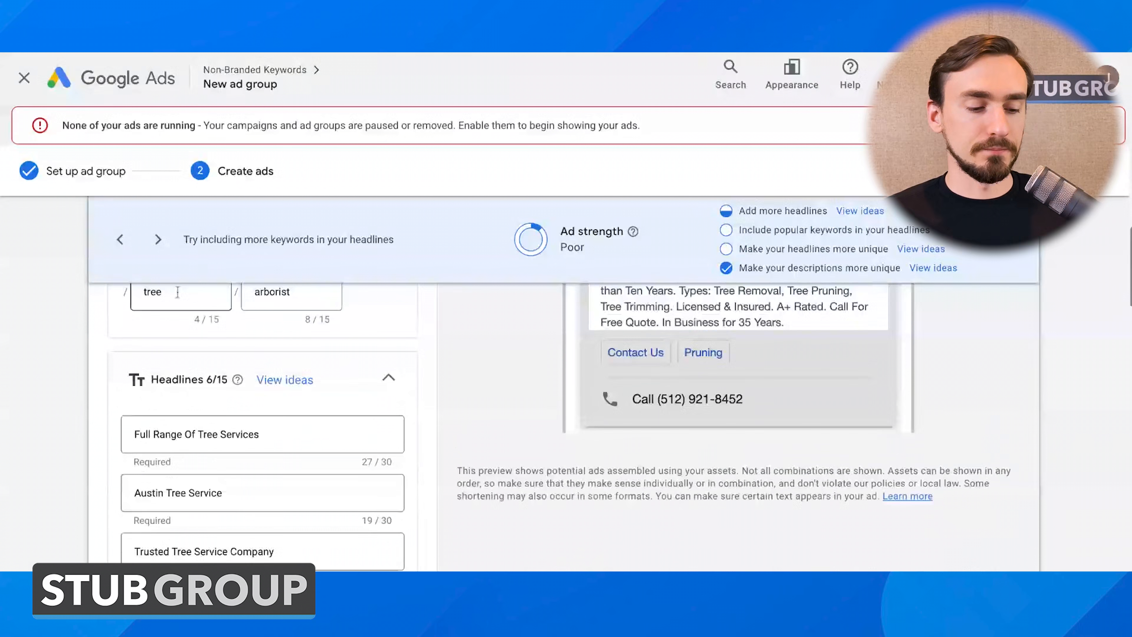
scroll(392, 430, "up", 3)
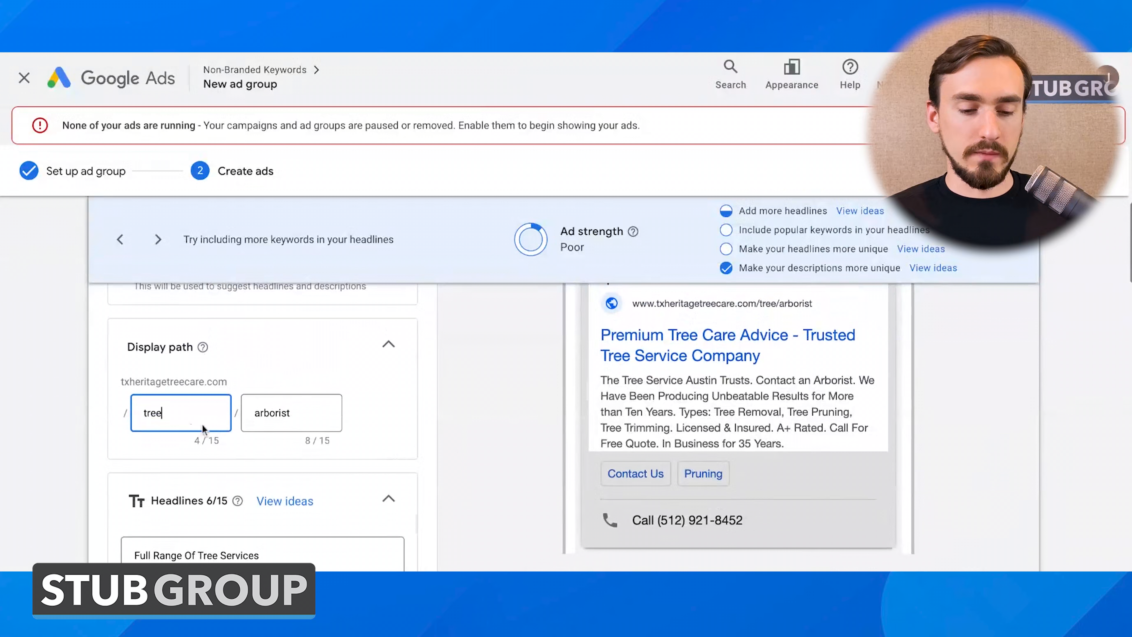
double_click(175, 409)
type("oak-tree")
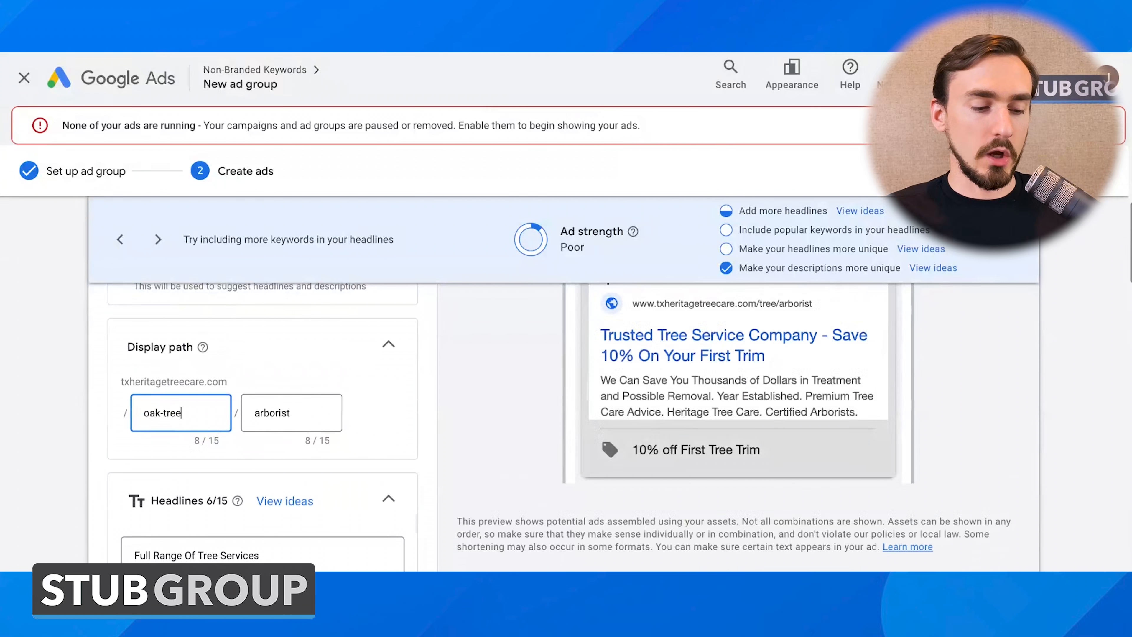
key("Tab")
type("trimming")
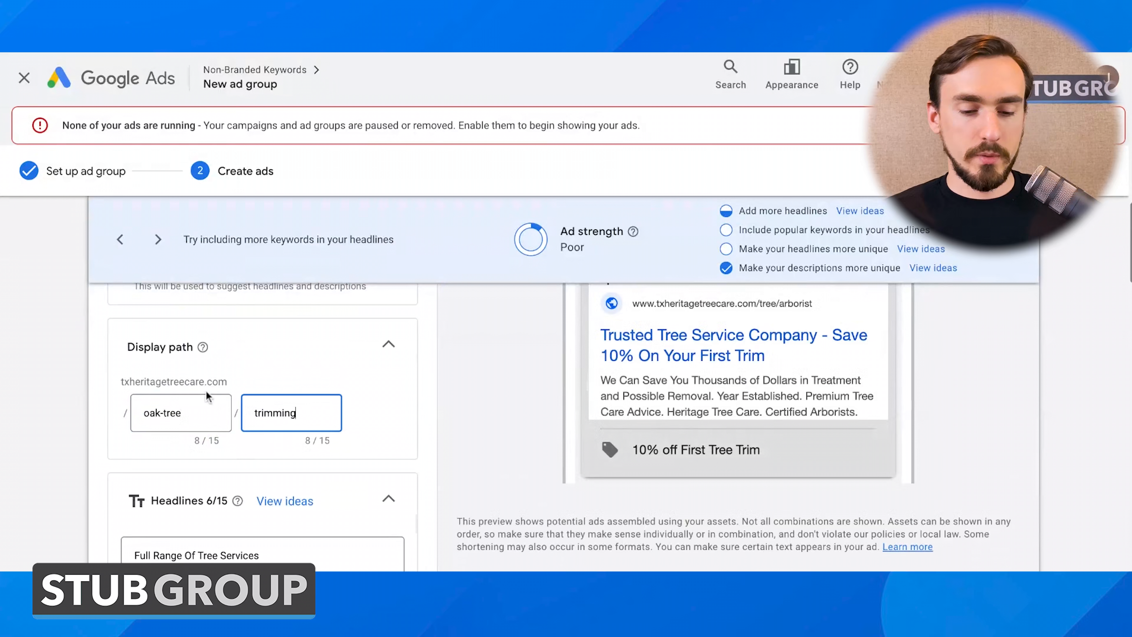
scroll(205, 390, "down", 1)
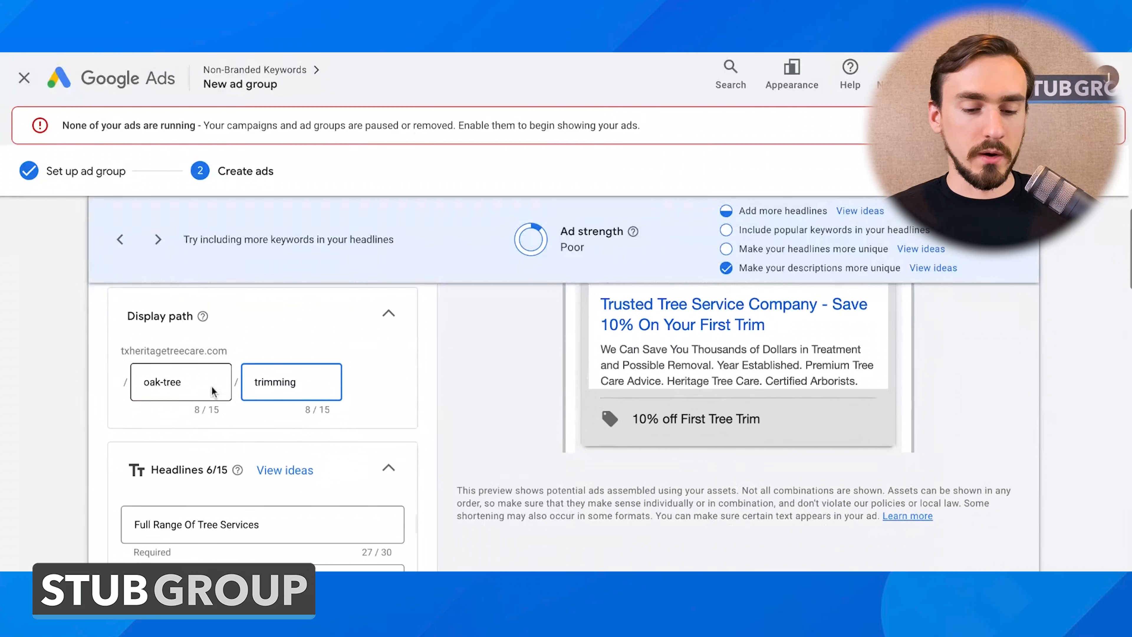
scroll(212, 386, "up", 3)
scroll(476, 392, "down", 1)
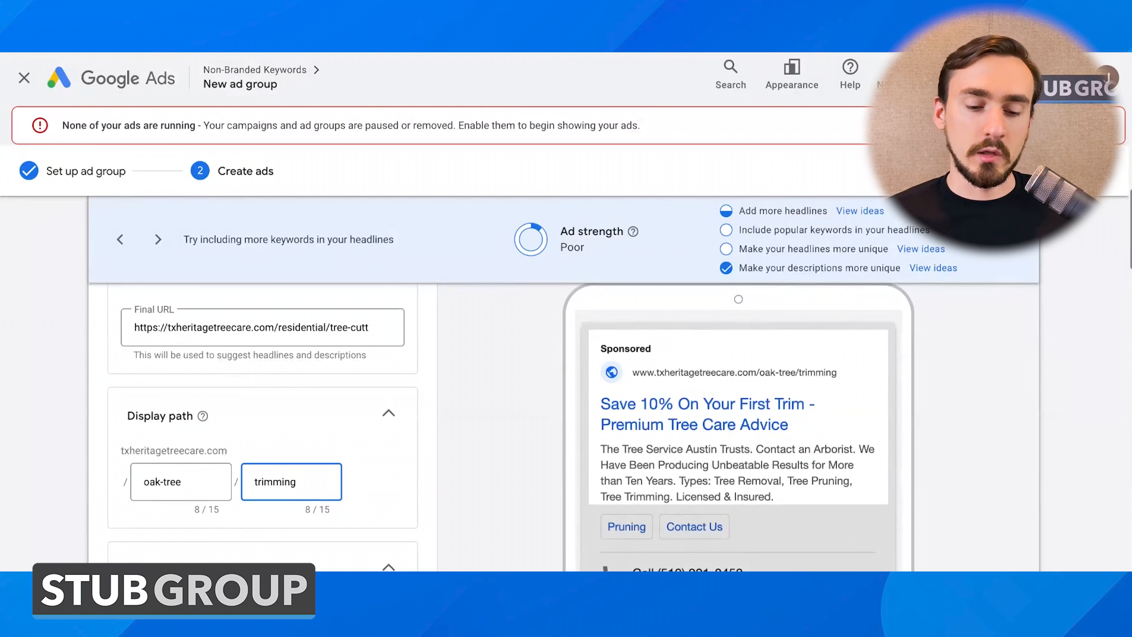
Step: Replace the first headline with Oak Tree Trimming and change the second to Austin Oak Tree Service
scroll(414, 414, "down", 3)
scroll(413, 414, "down", 3)
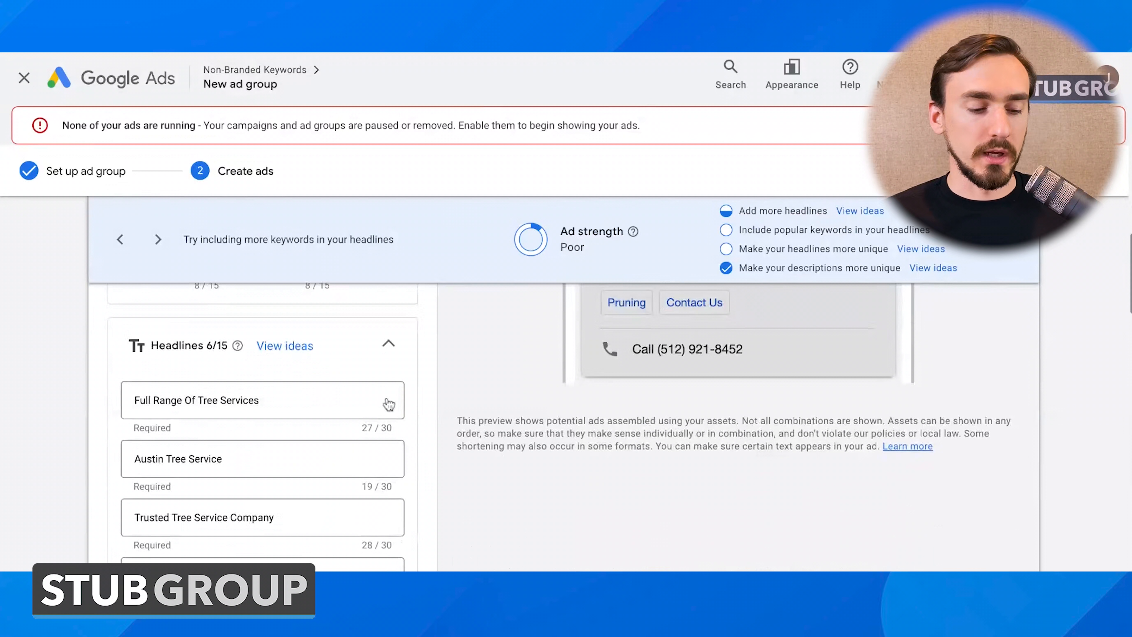
left_click(348, 395)
key("ctrl+a")
type("Oak Tre")
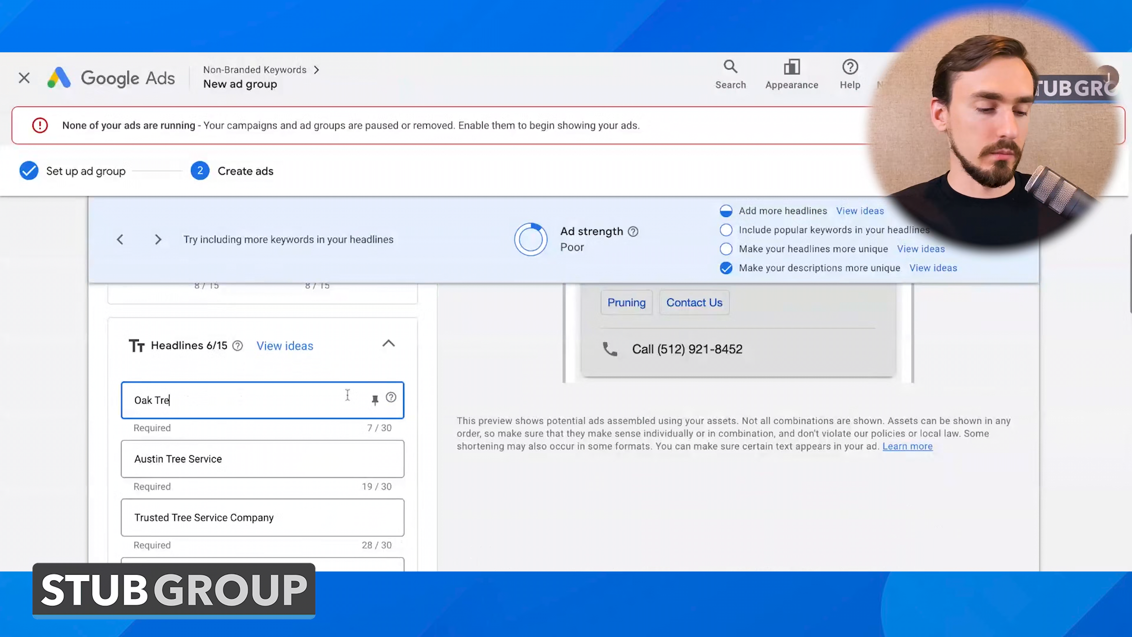
type("e Trimming")
left_click(290, 459)
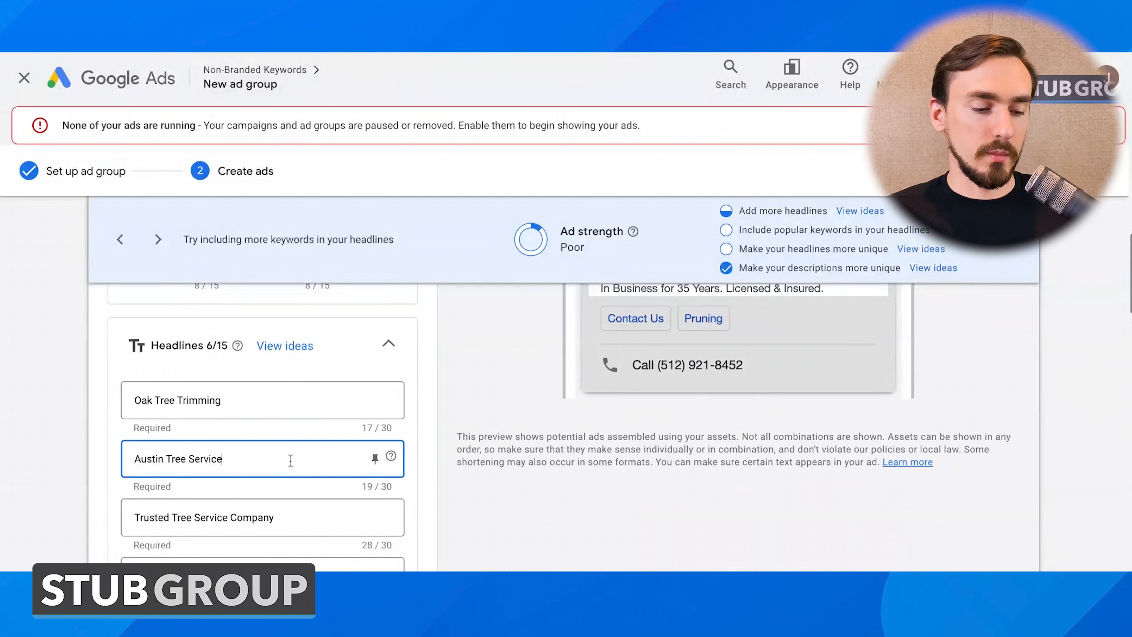
left_click(165, 460)
type("Oak")
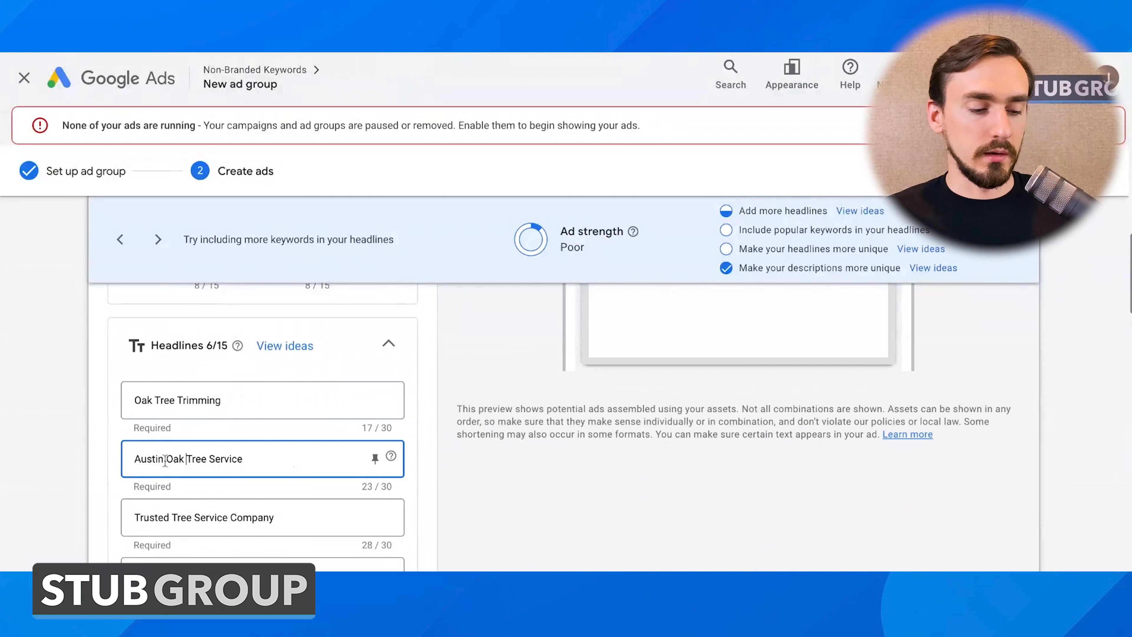
Step: Try adding Oak before Tree in the third headline, Trusted Tree Service Company, and take the word out again
scroll(248, 458, "down", 3)
left_click(172, 412)
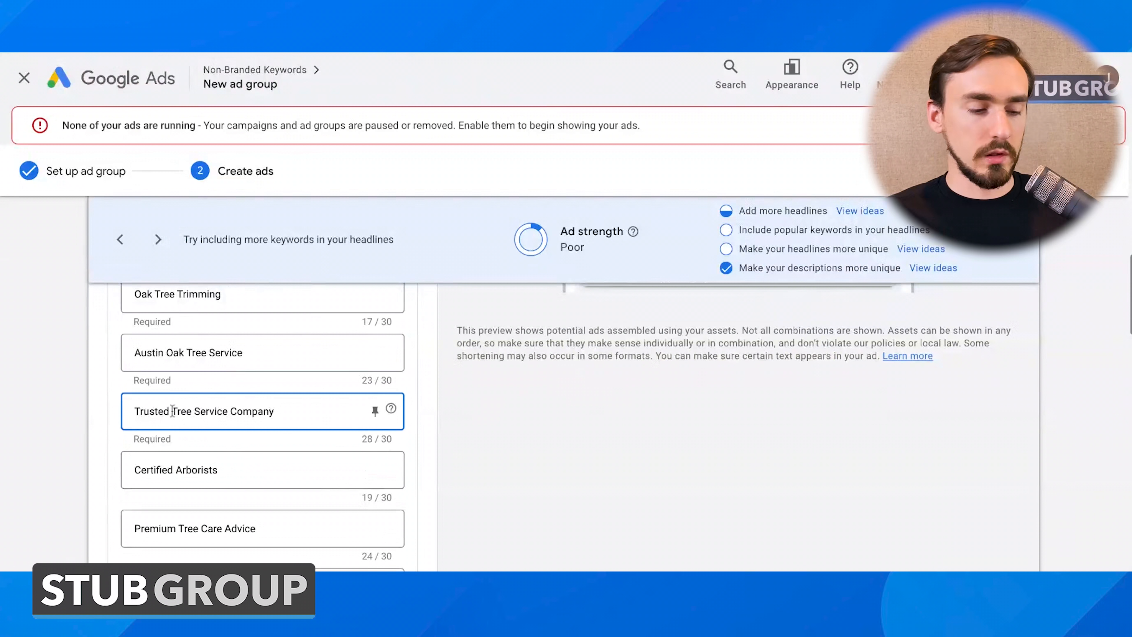
type("Oak")
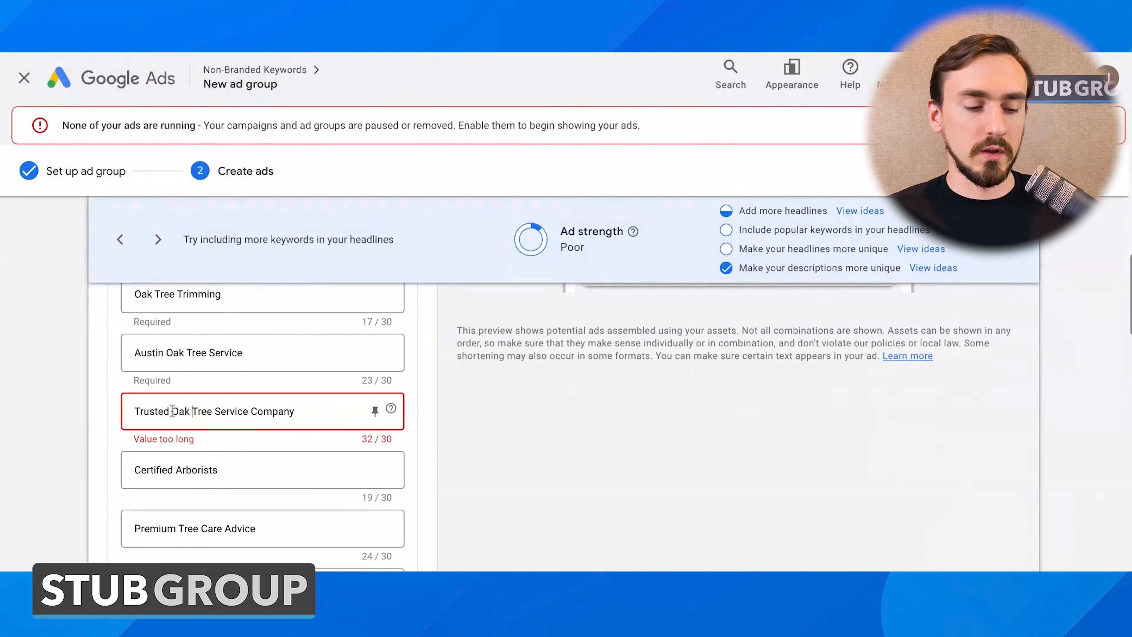
key("BackSpace")
key("BackSpace")
key("BackSpace")
key("BackSpace")
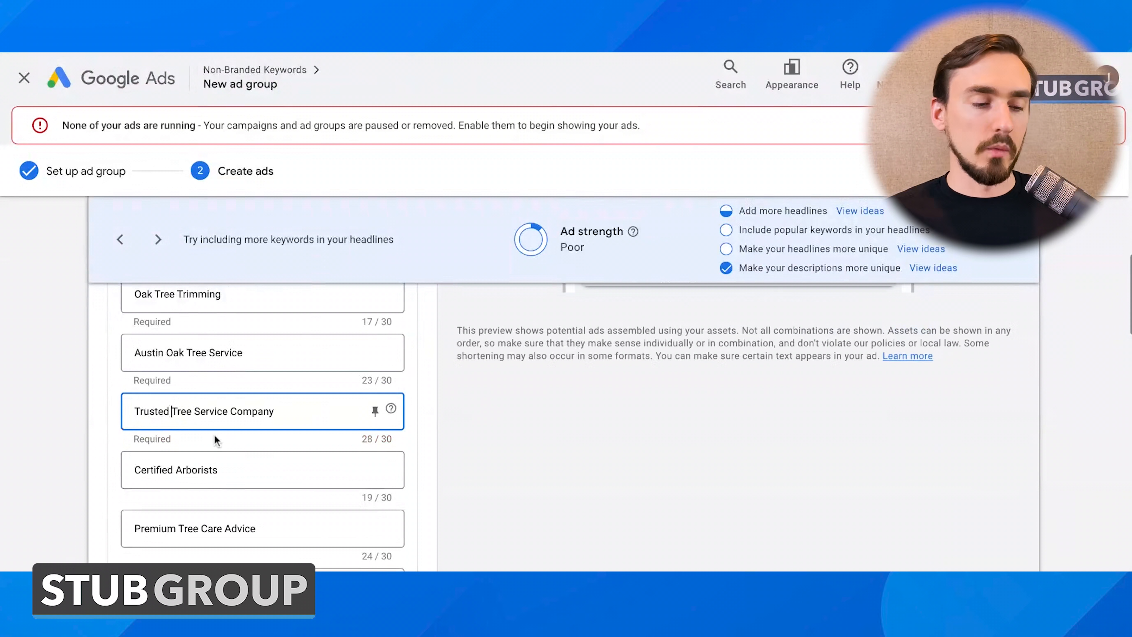
Step: Review the ad's remaining headlines, descriptions, business name, sitelinks and further asset types
scroll(214, 435, "down", 1)
scroll(231, 413, "up", 3)
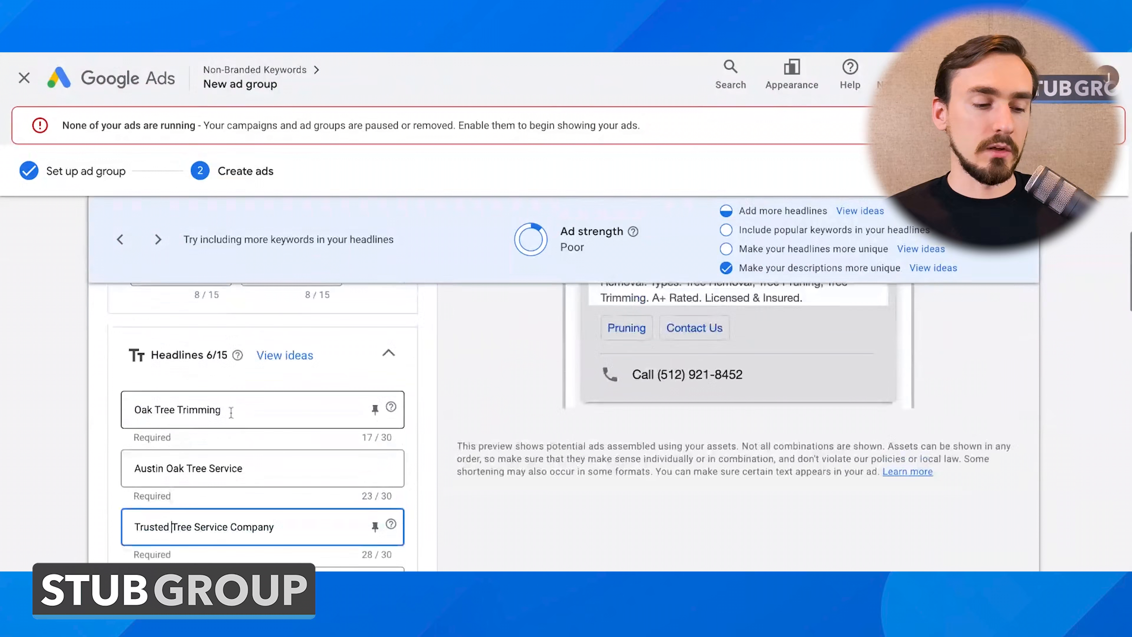
scroll(231, 411, "down", 5)
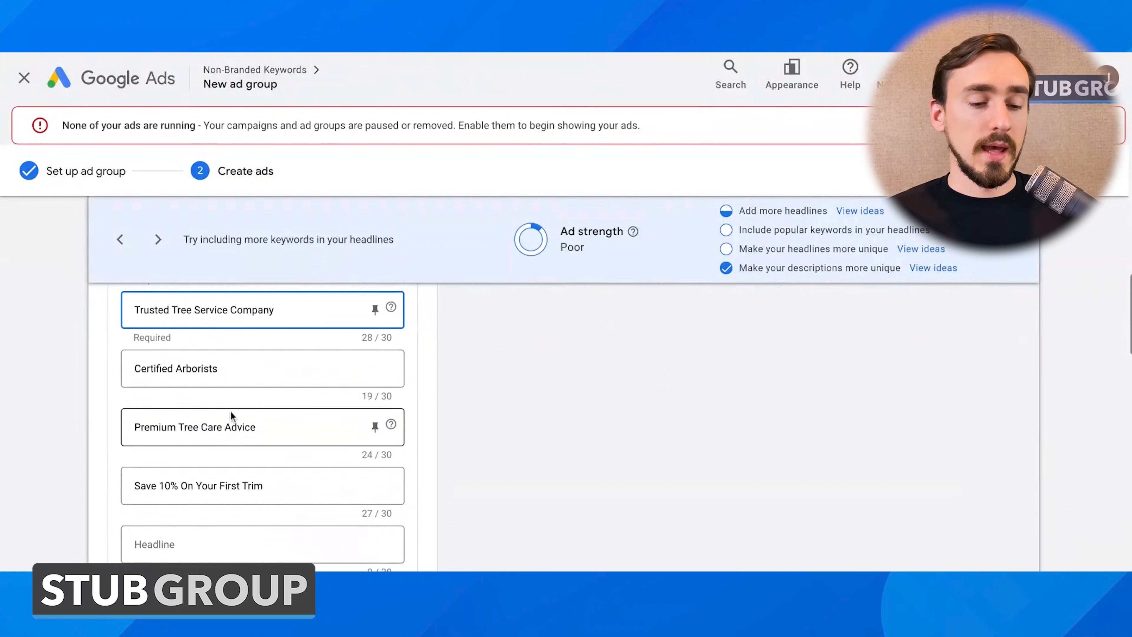
scroll(231, 412, "down", 8)
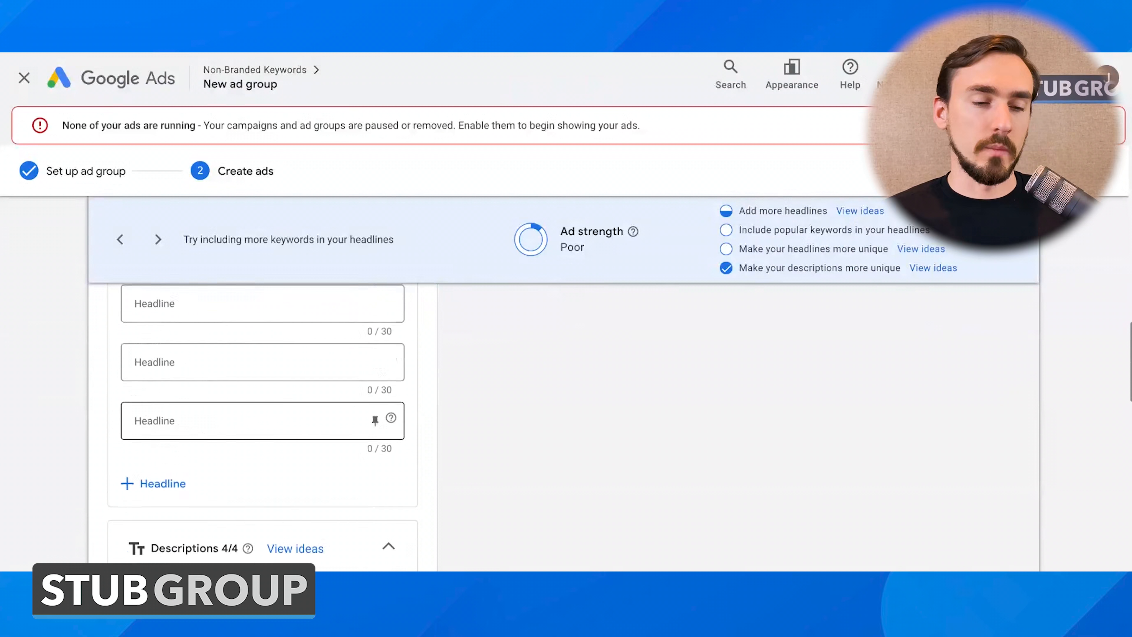
scroll(206, 393, "down", 2)
left_click(206, 393)
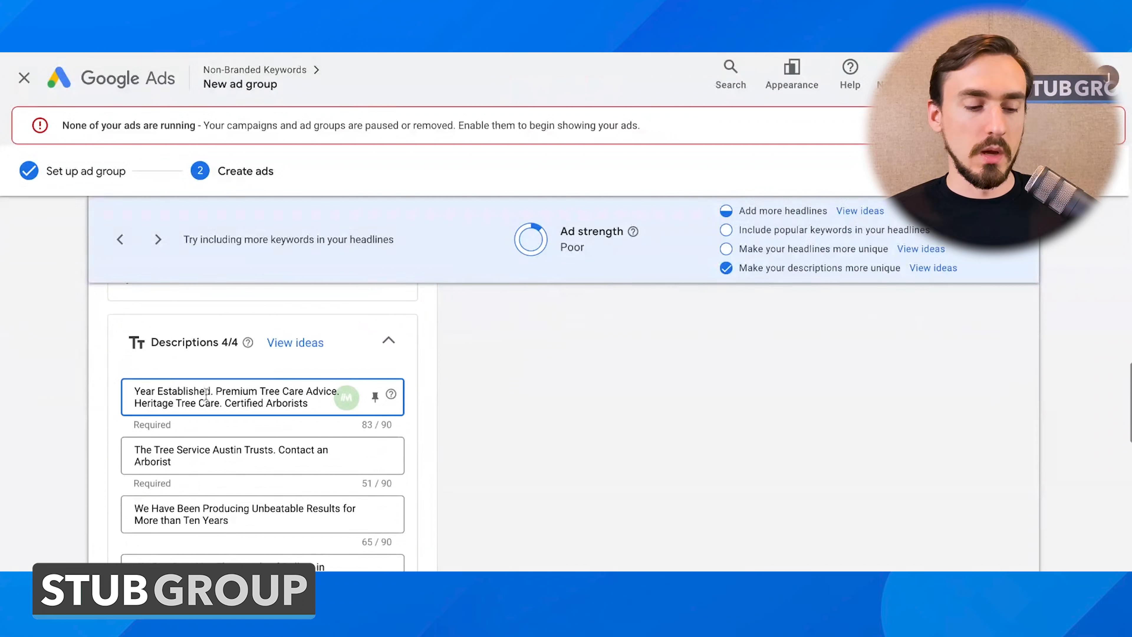
left_click(216, 453)
scroll(216, 448, "down", 5)
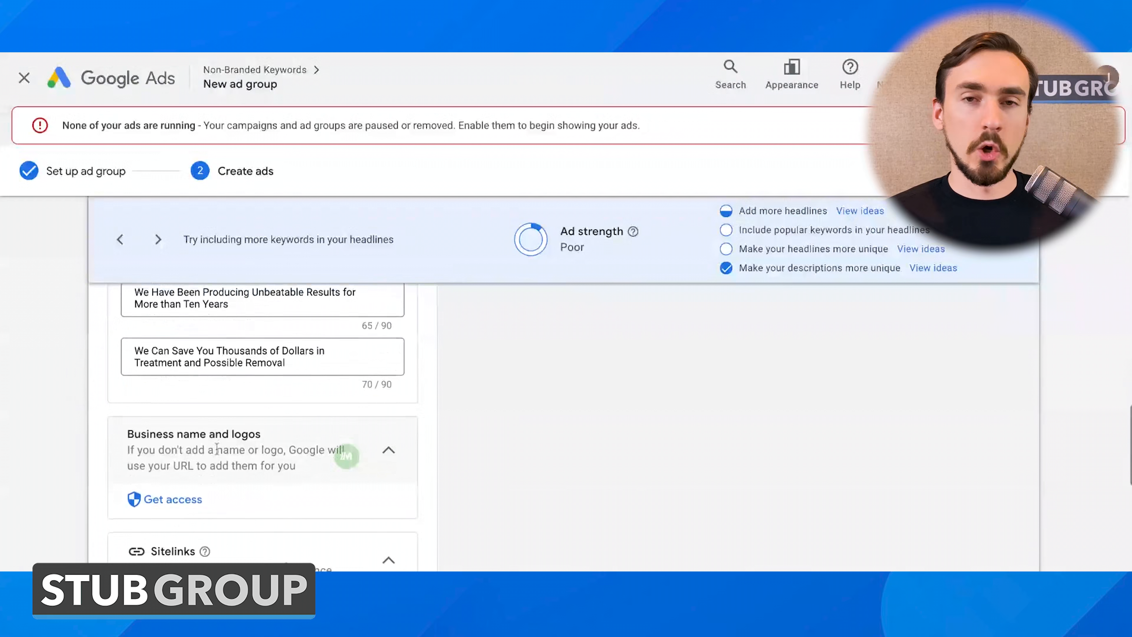
scroll(217, 448, "down", 9)
scroll(176, 364, "up", 4)
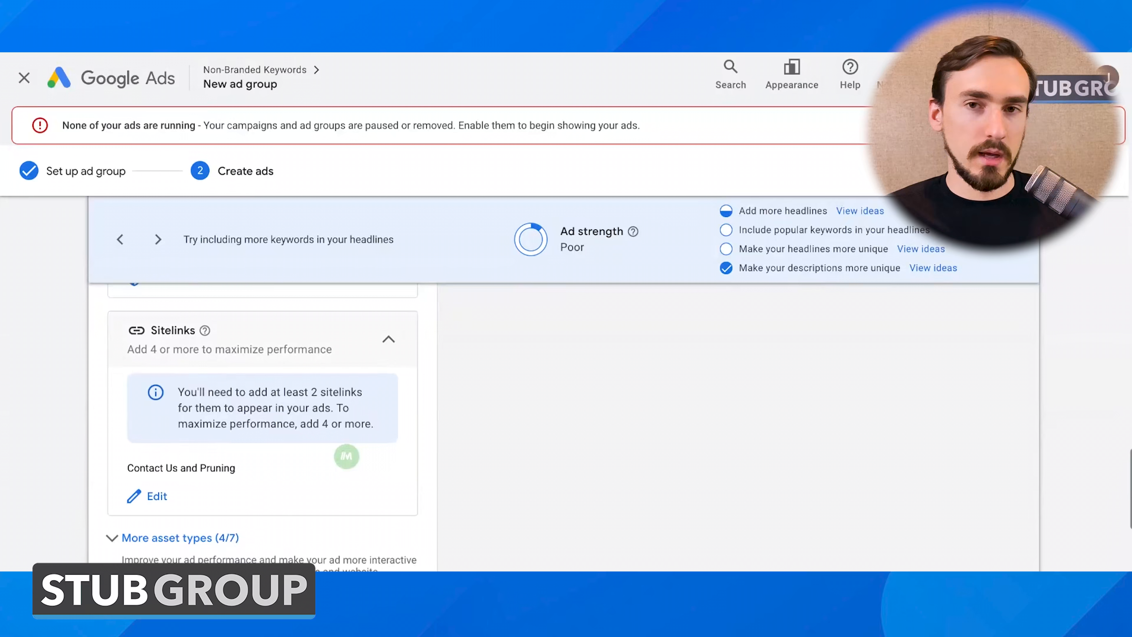
scroll(347, 456, "down", 5)
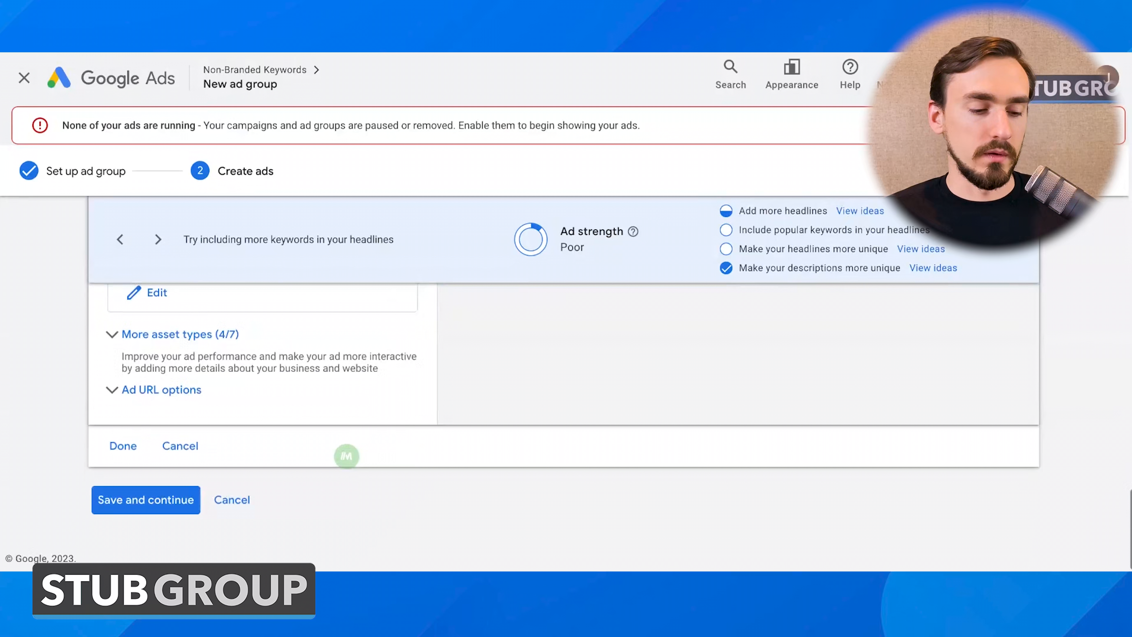
Step: Finish the responsive search ad and save it with the Oak Trees ad group
left_click(127, 451)
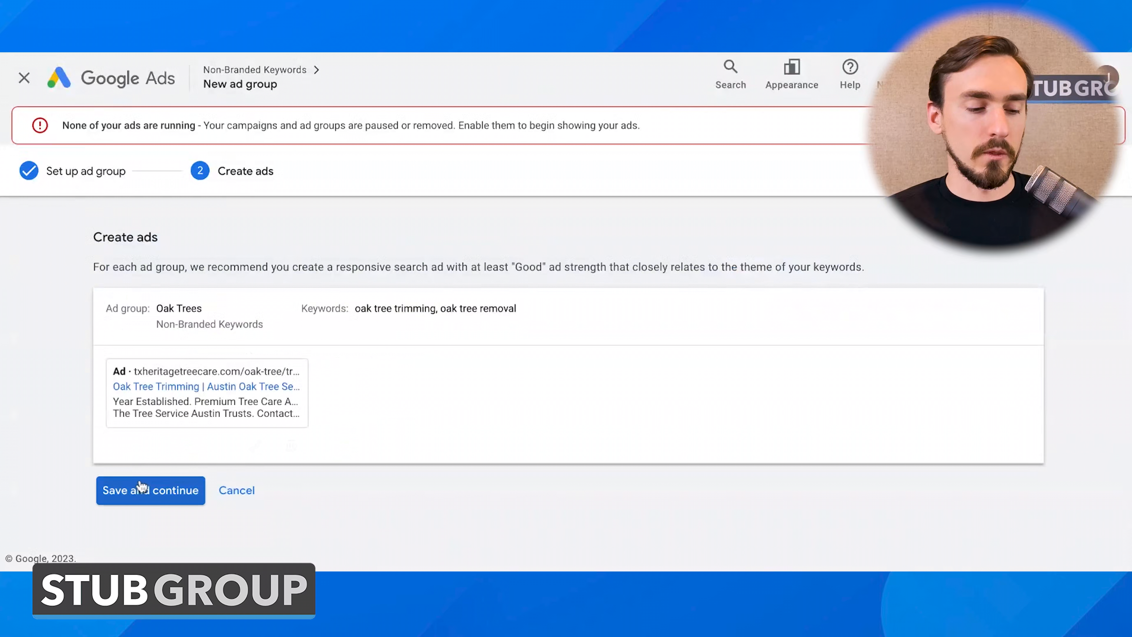
left_click(141, 487)
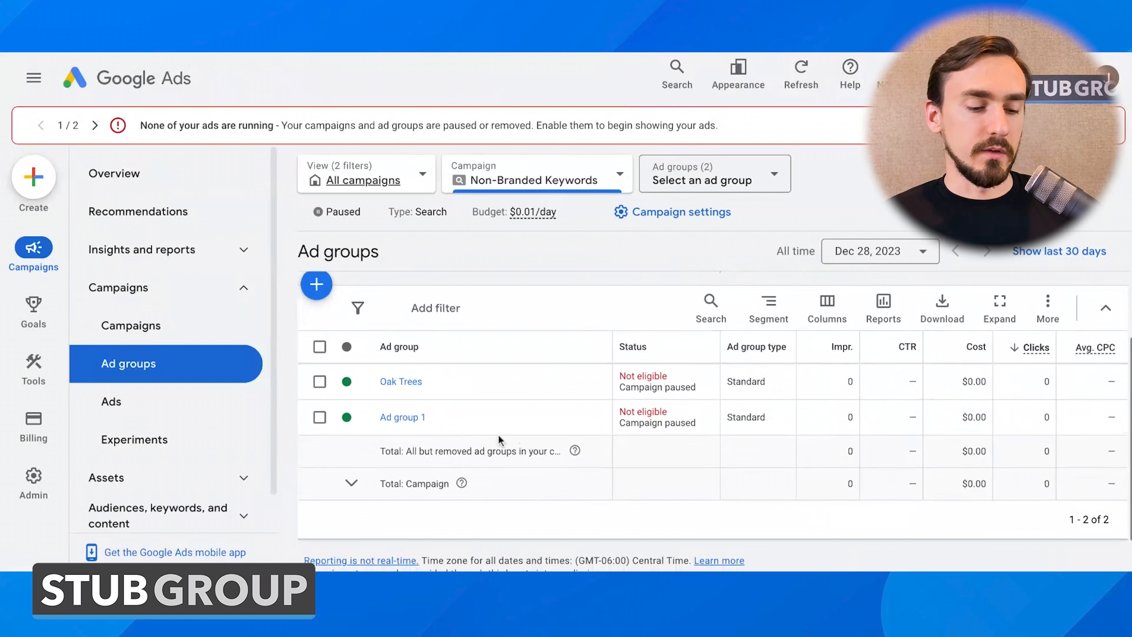
Step: Rename Ad group 1 in the Non-Branded Keywords campaign as Tree Service
left_click(443, 418)
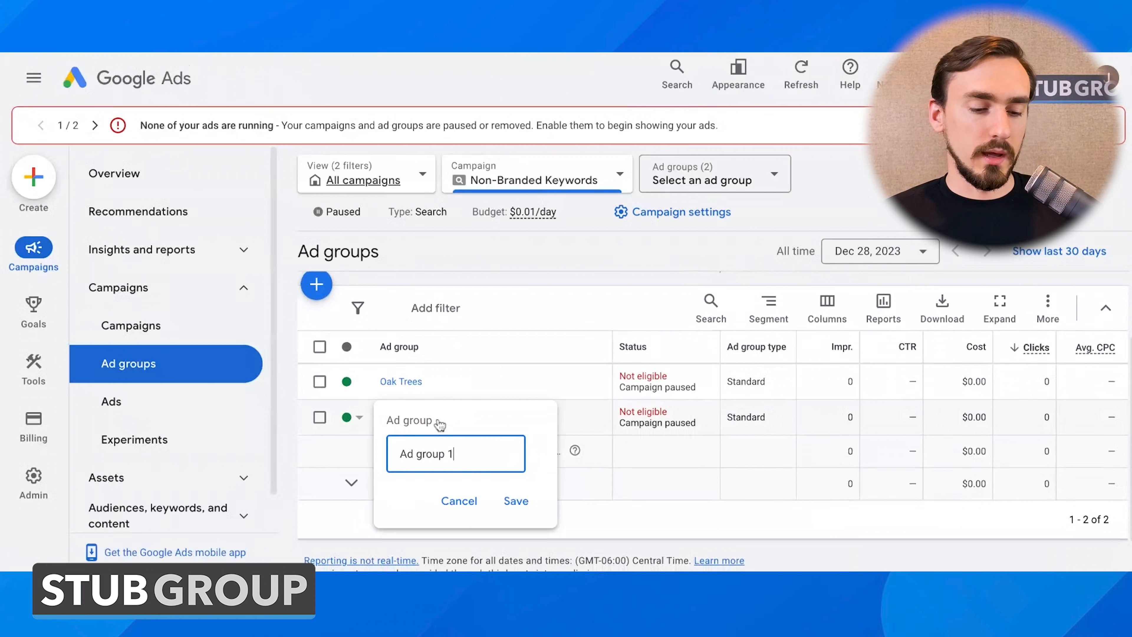
triple_click(461, 450)
type("Tree Service")
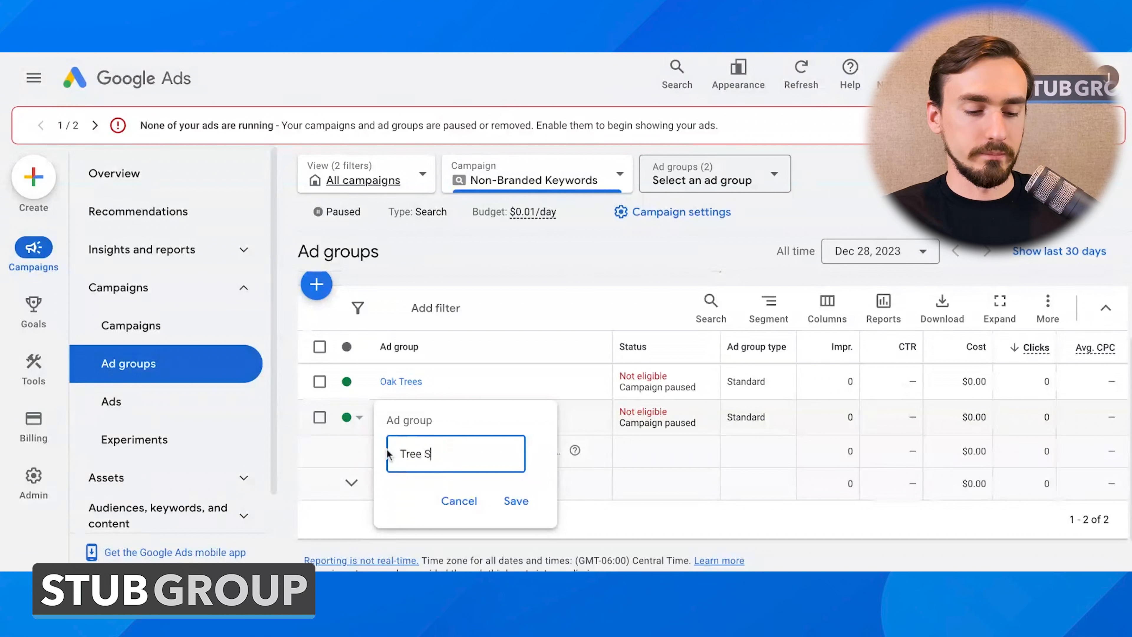
left_click(517, 502)
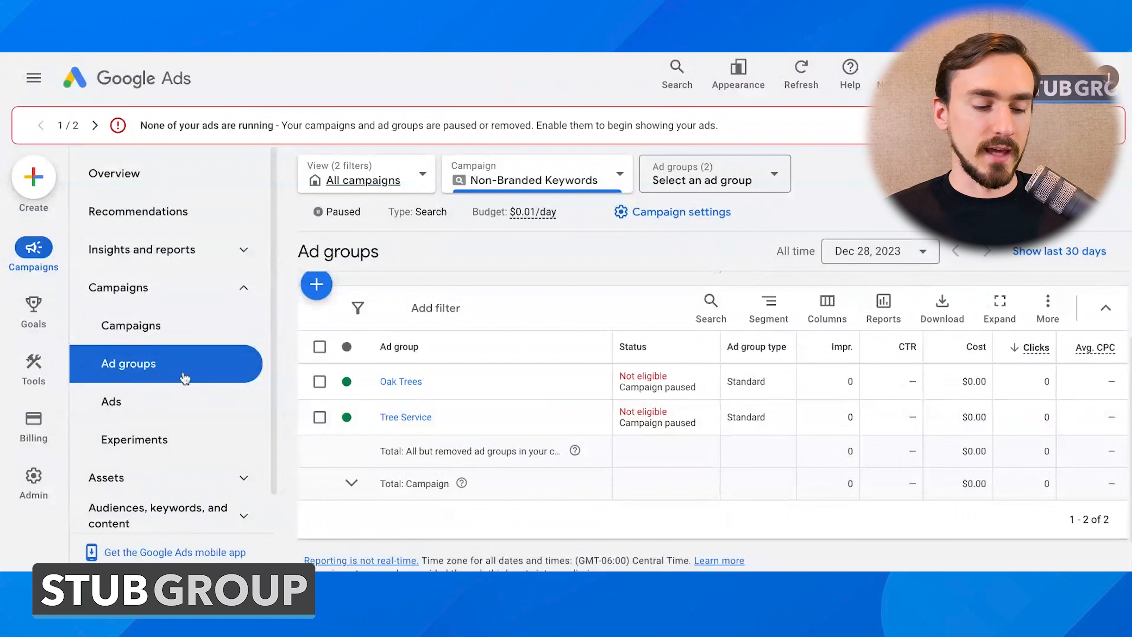
Step: Leave the ad groups and go to the list of campaigns
scroll(162, 378, "down", 1)
scroll(161, 379, "down", 2)
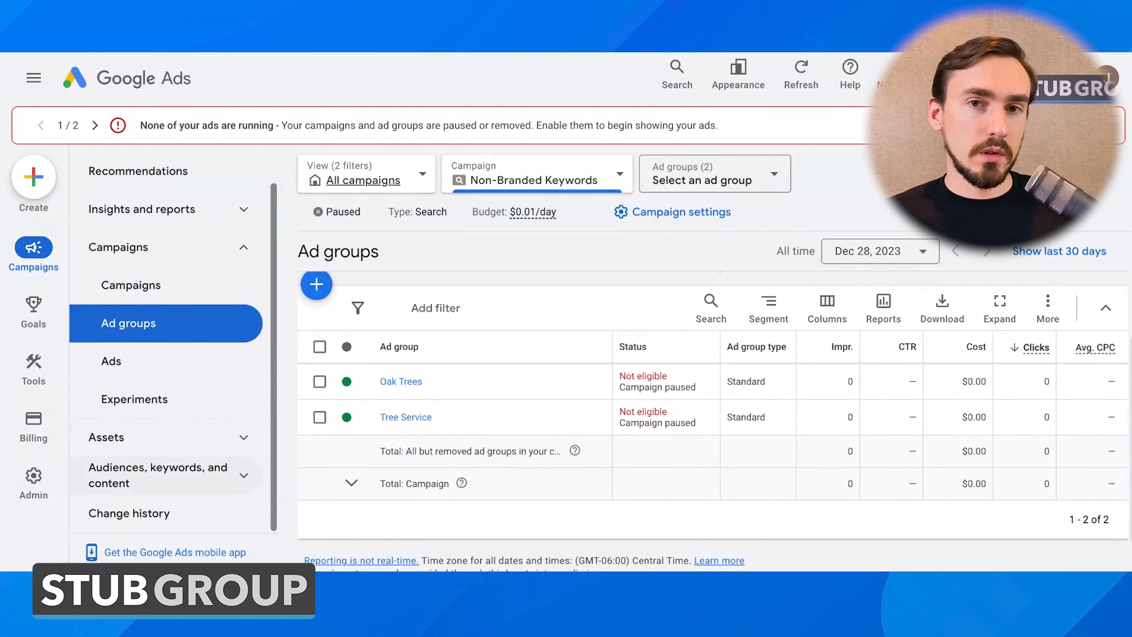
scroll(208, 268, "up", 1)
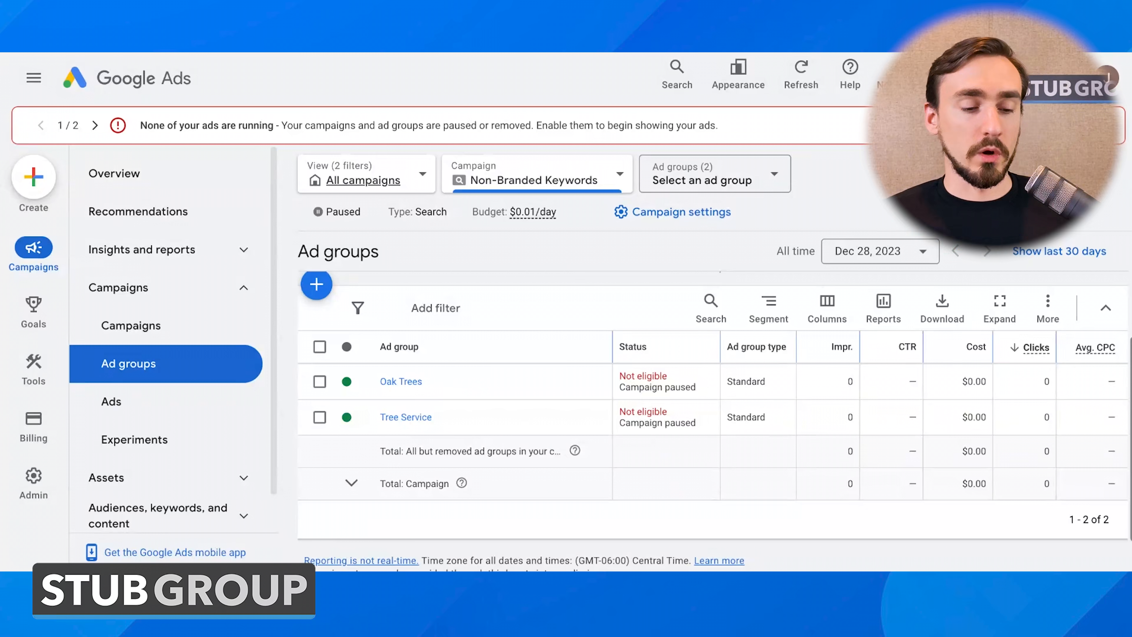
left_click(138, 327)
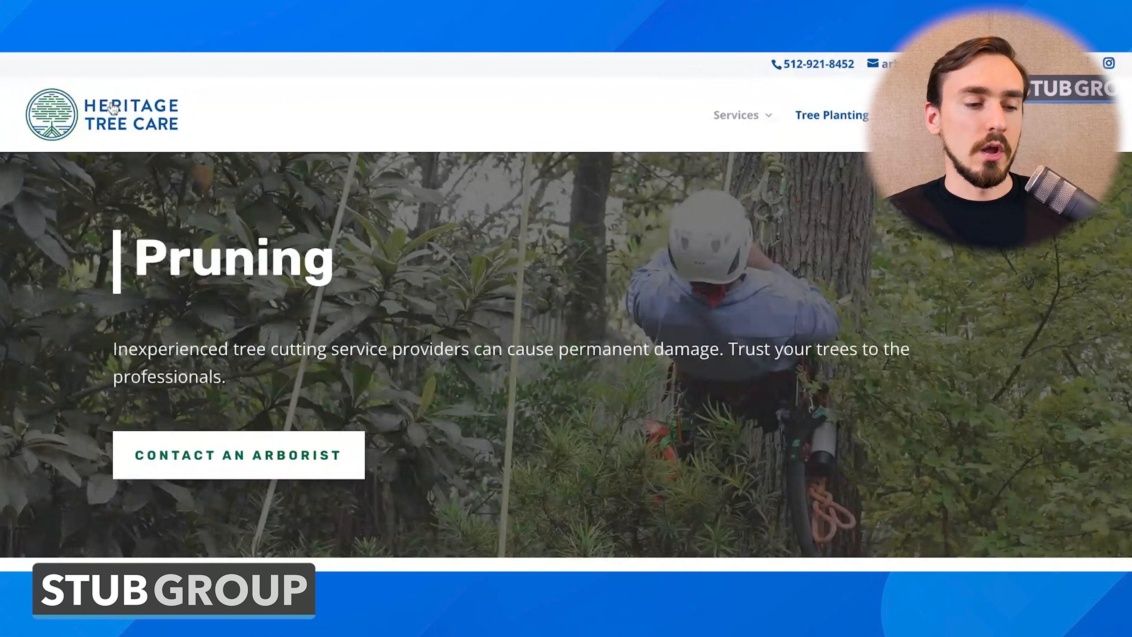
Step: Open the Non-Branded Keywords campaign from the list of campaigns
left_click(113, 108)
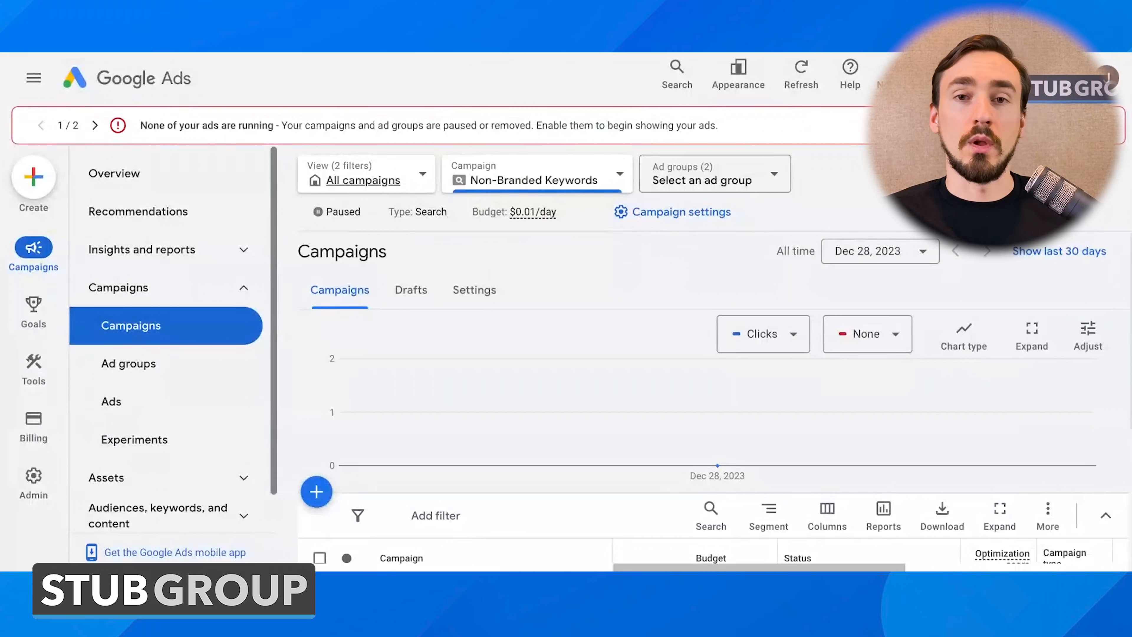
scroll(299, 400, "down", 3)
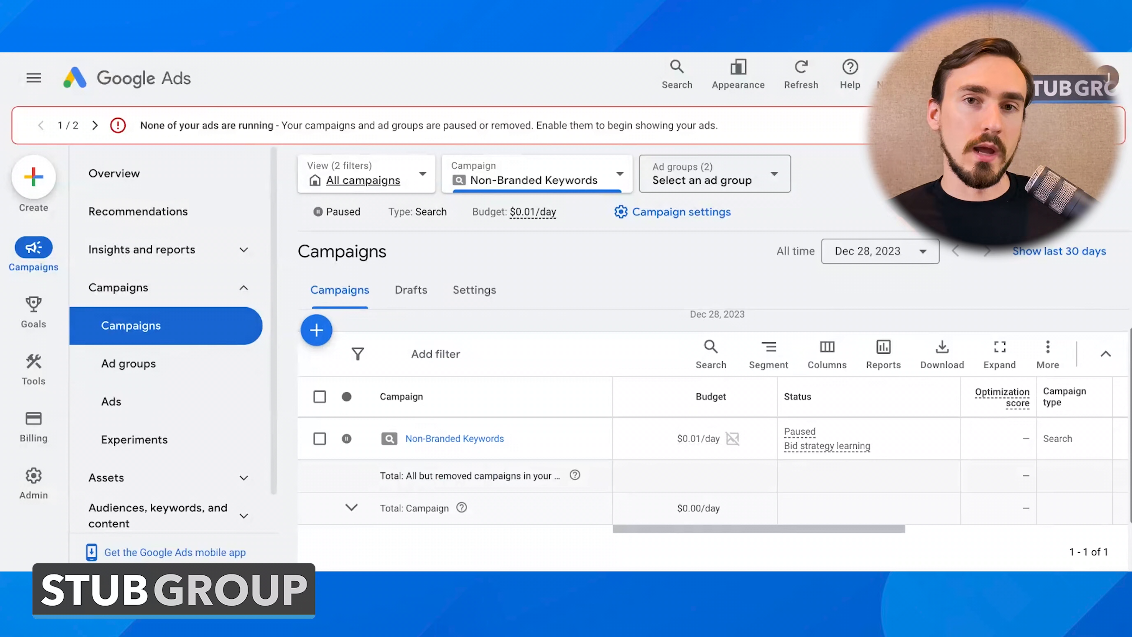
left_click(449, 439)
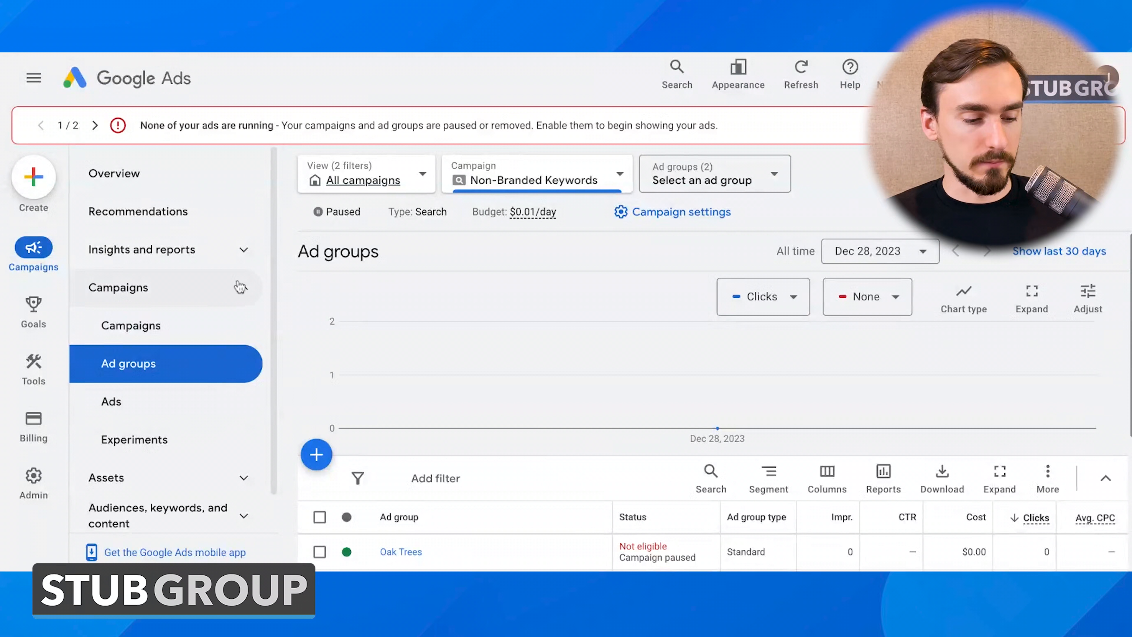
Step: Find and open the negative search keywords page of the Non-Branded Keywords campaign
left_click(248, 261)
scroll(227, 357, "down", 6)
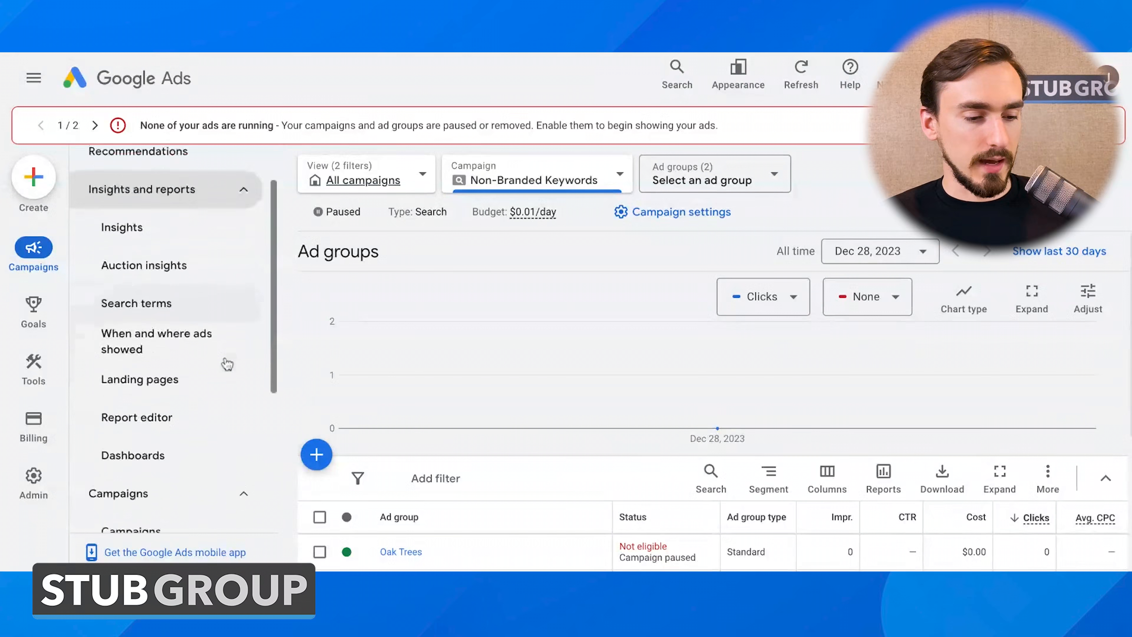
scroll(248, 483, "down", 4)
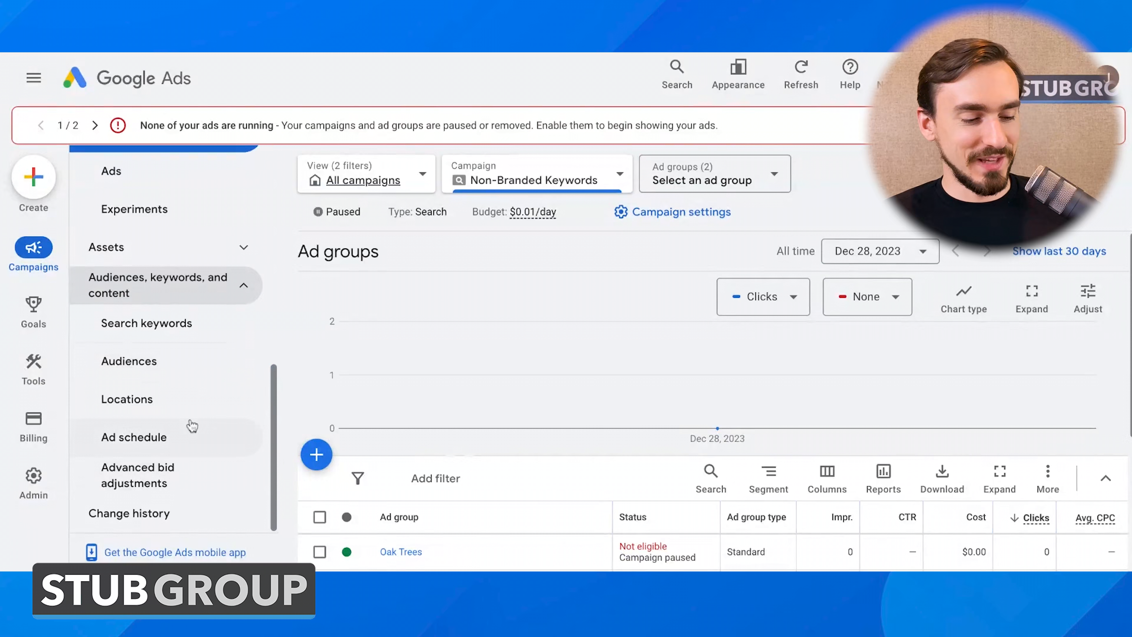
scroll(189, 428, "up", 3)
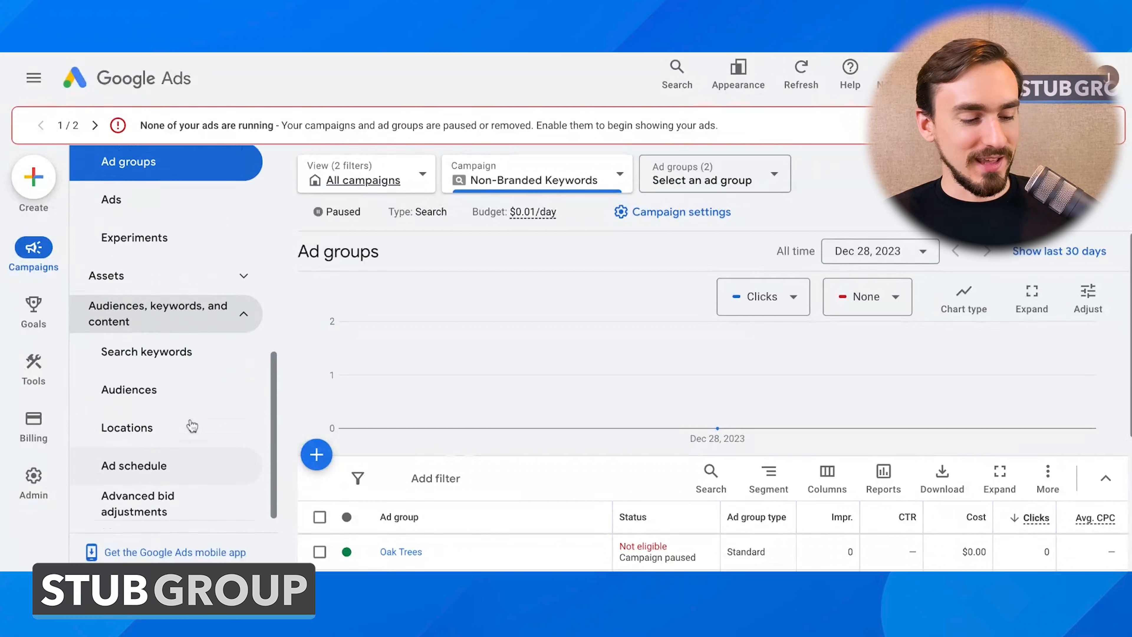
left_click(673, 97)
type("negative k")
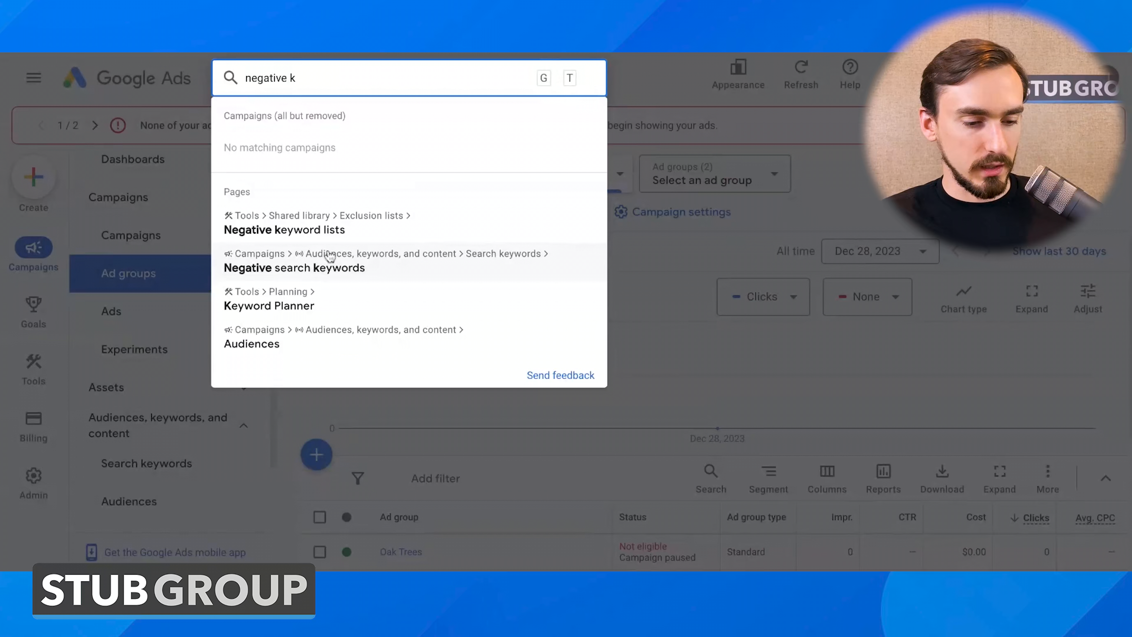
left_click(467, 263)
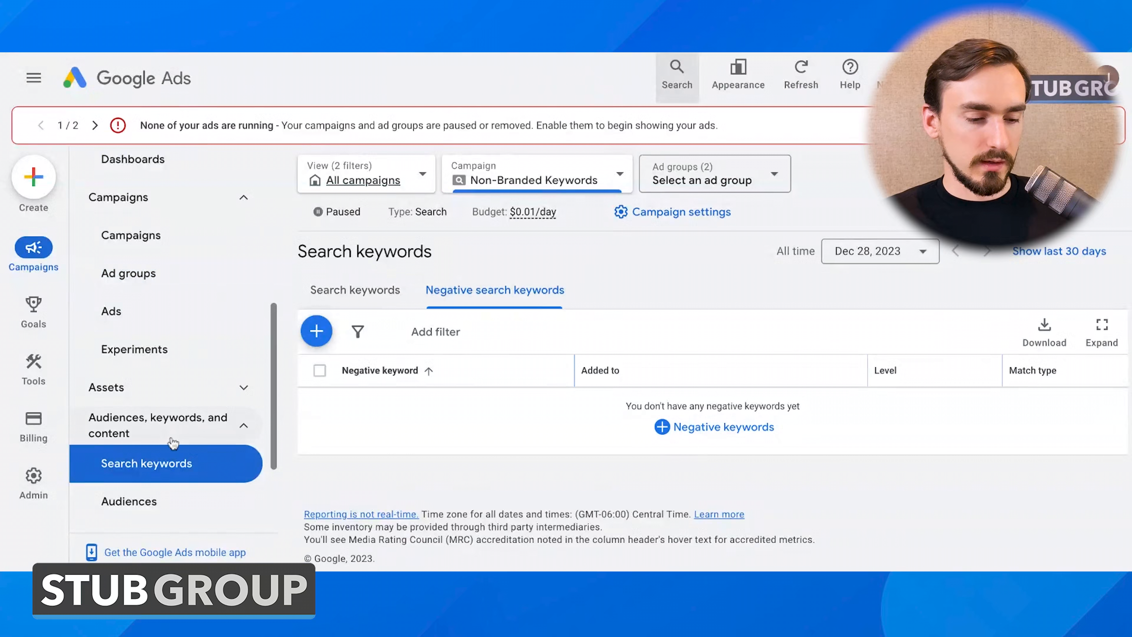
left_click(348, 296)
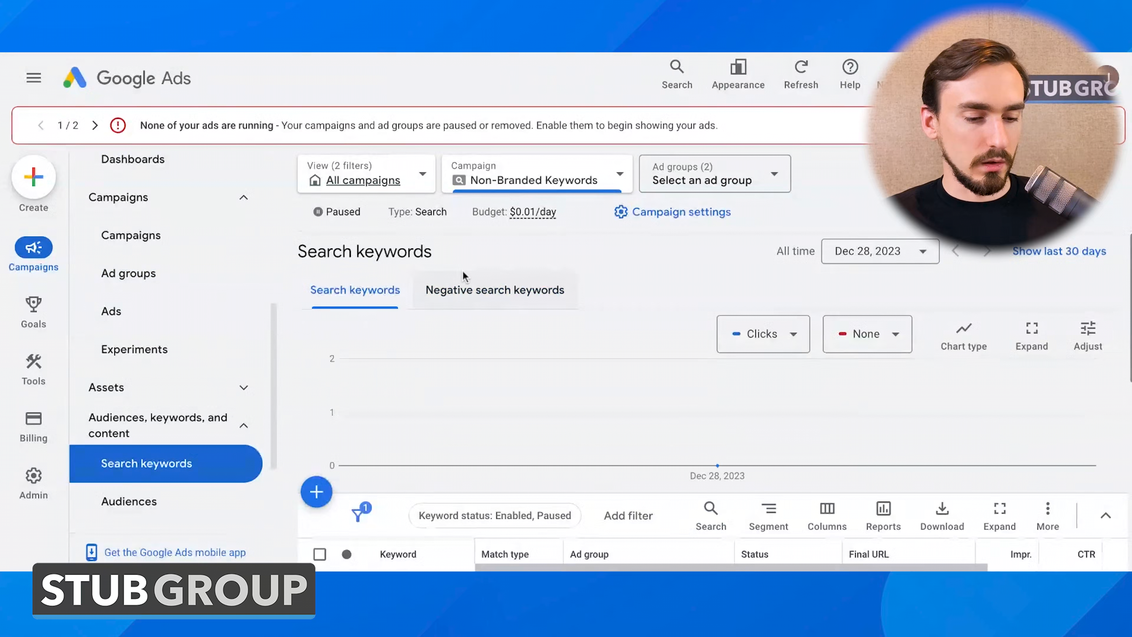
left_click(514, 296)
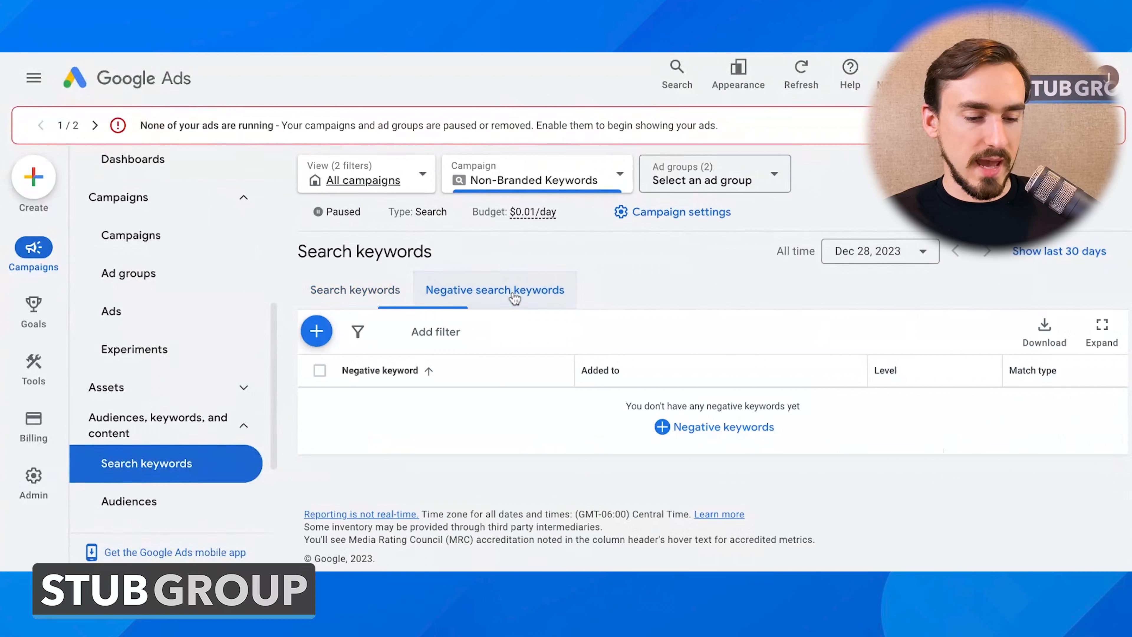
Step: Add "heritage" as a campaign-level negative keyword to the Non-Branded Keywords campaign and save it
left_click(695, 429)
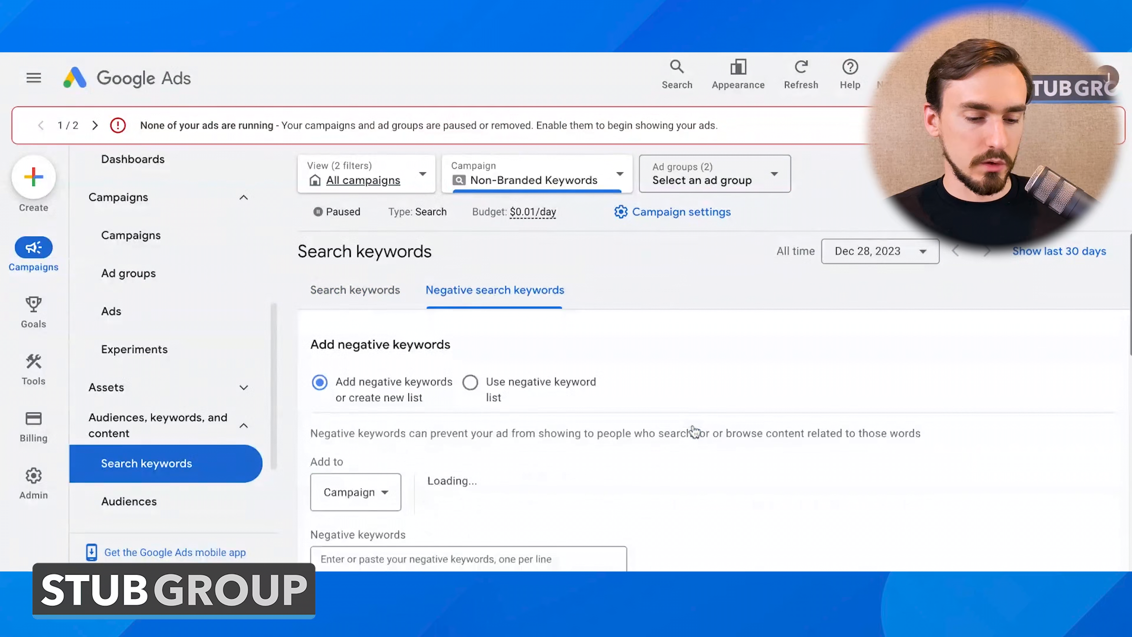
scroll(397, 303, "down", 4)
scroll(393, 329, "up", 2)
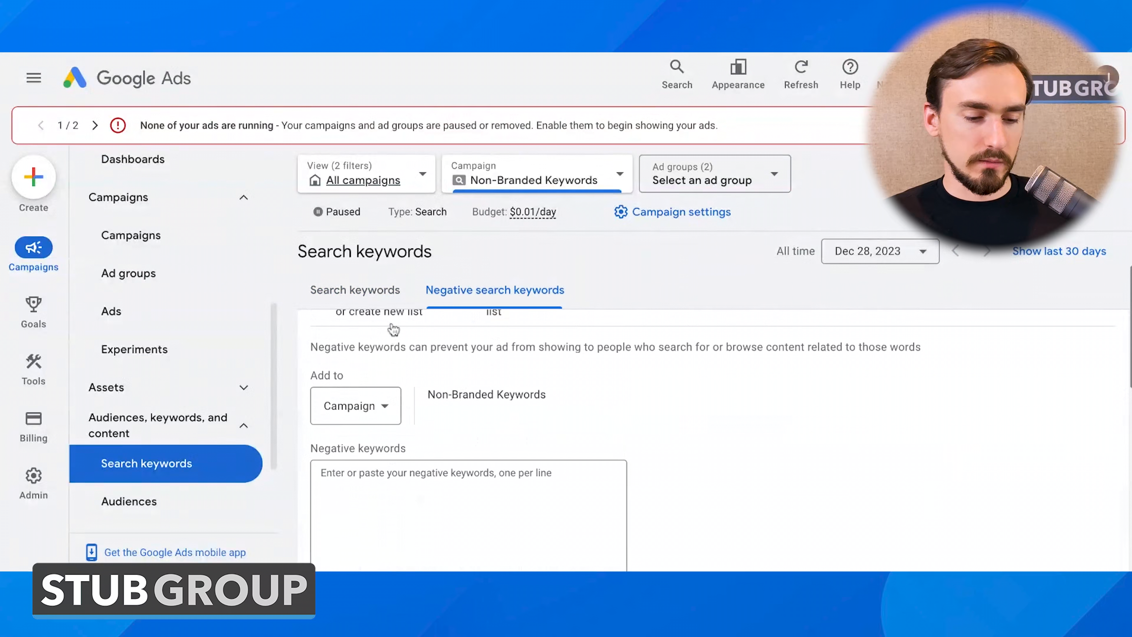
scroll(391, 357, "down", 1)
left_click(359, 384)
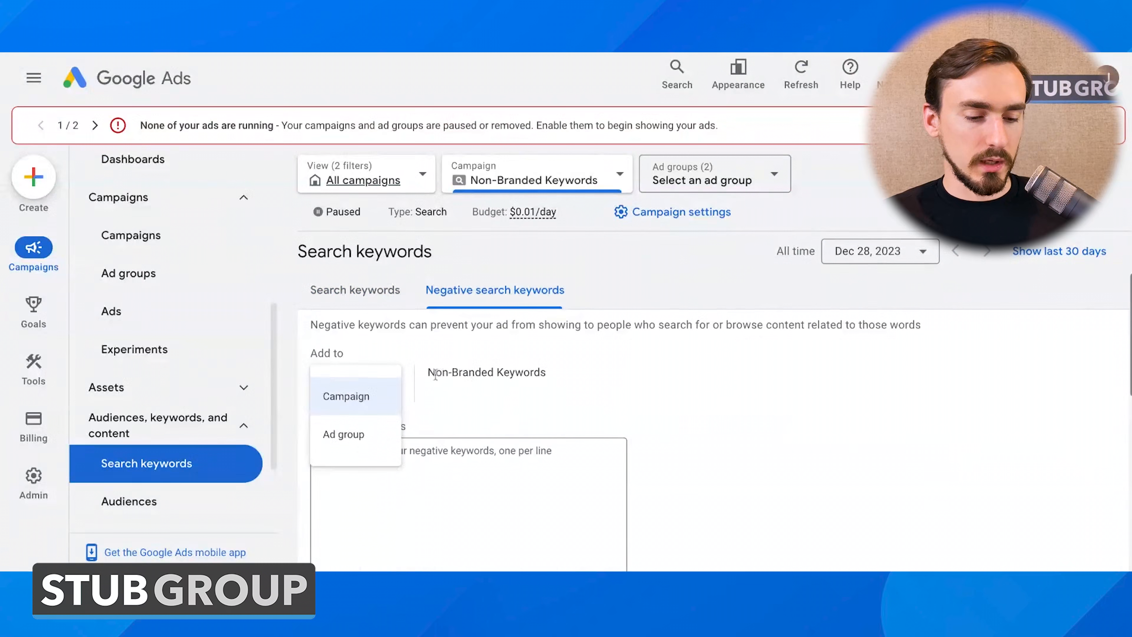
left_click_drag(427, 373, 562, 375)
scroll(547, 377, "down", 2)
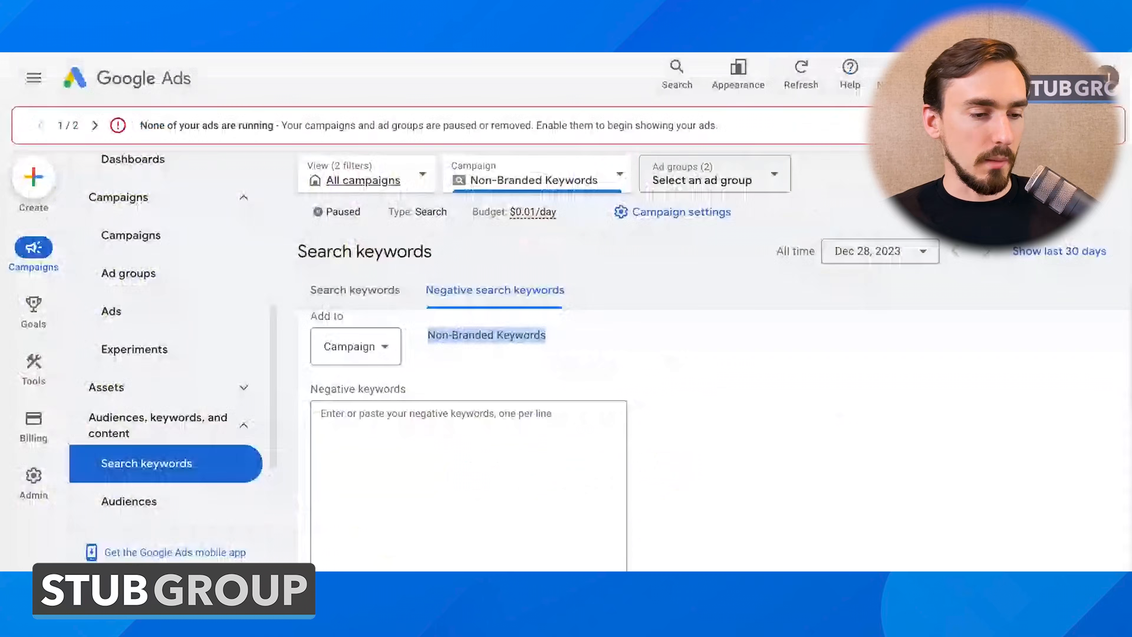
left_click(416, 448)
type("heritage")
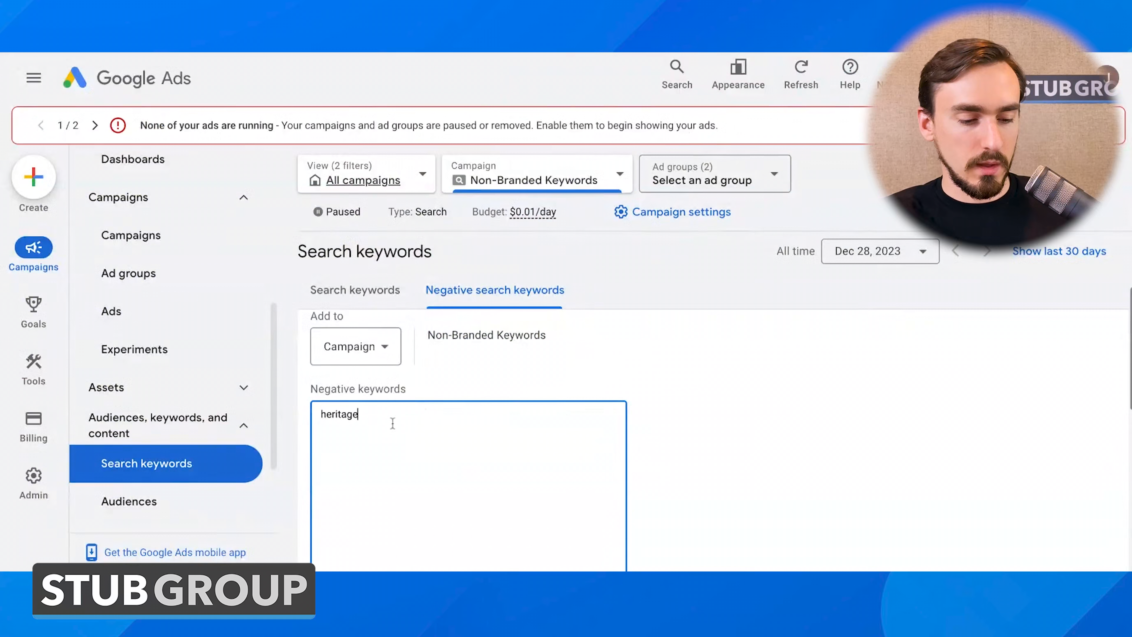
scroll(393, 423, "down", 2)
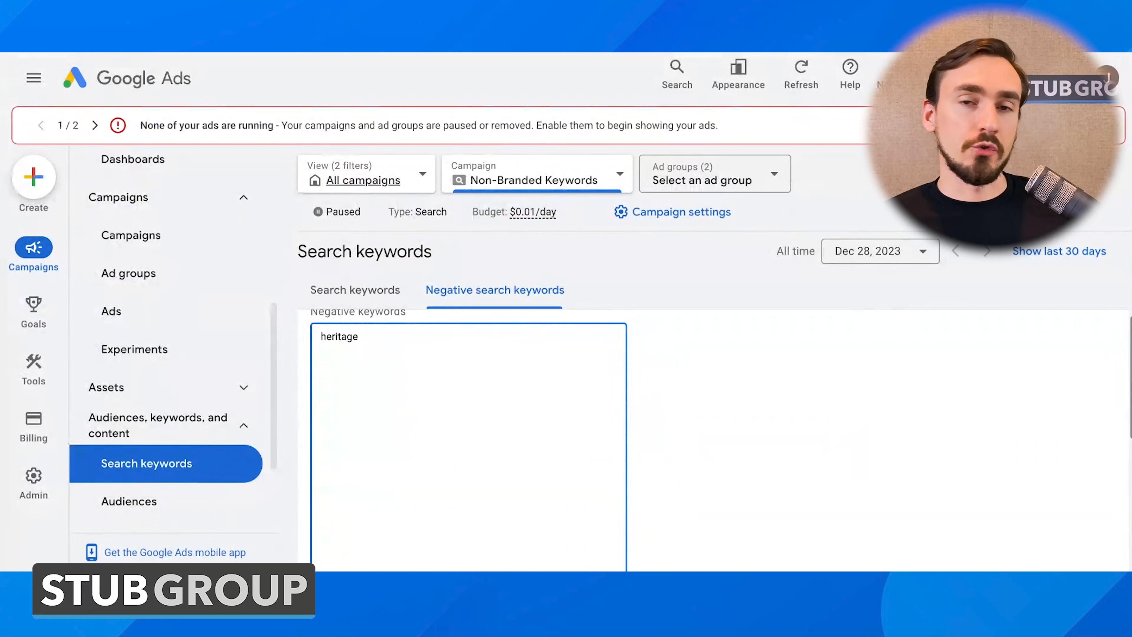
scroll(389, 362, "down", 5)
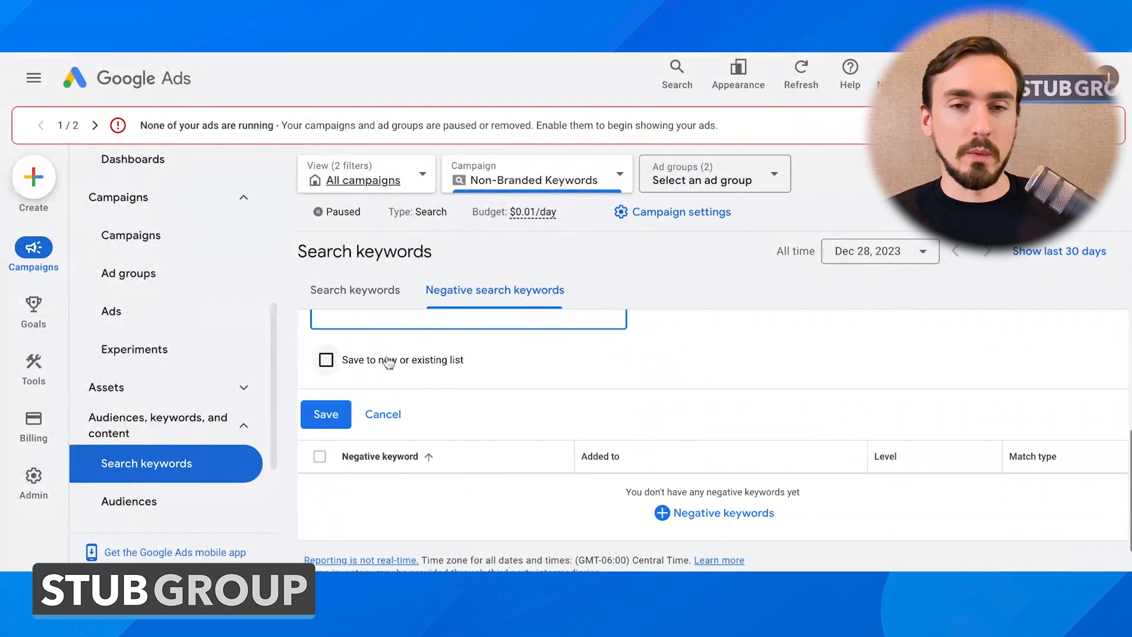
left_click(326, 414)
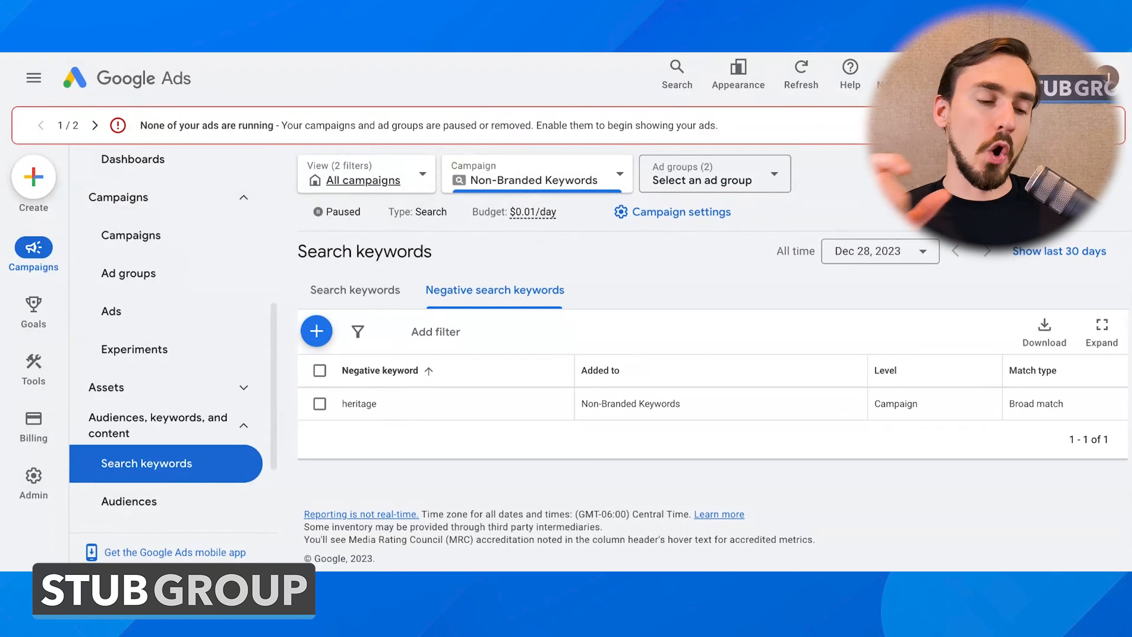
Step: Find the account's negative keyword lists in the shared library and start a new list
left_click(661, 84)
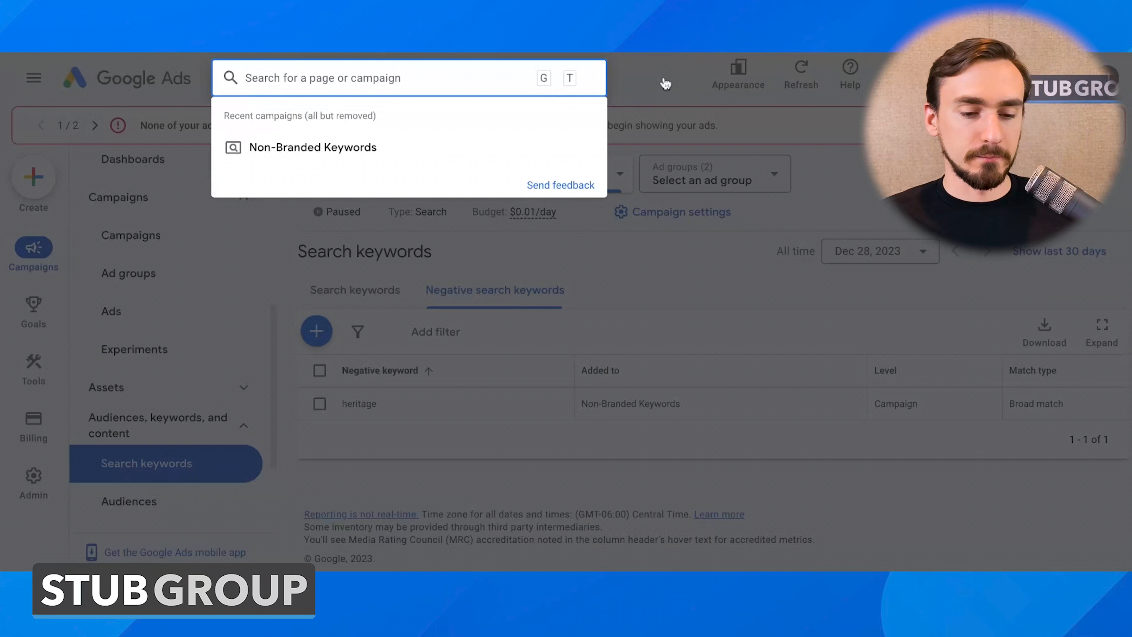
type("shared li")
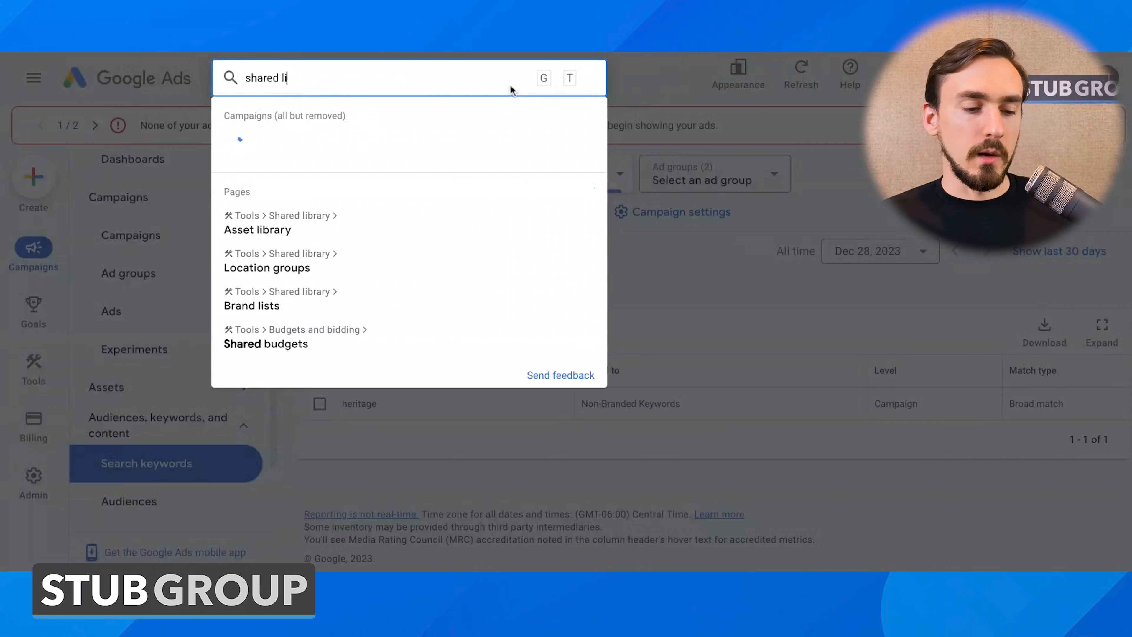
type("brary")
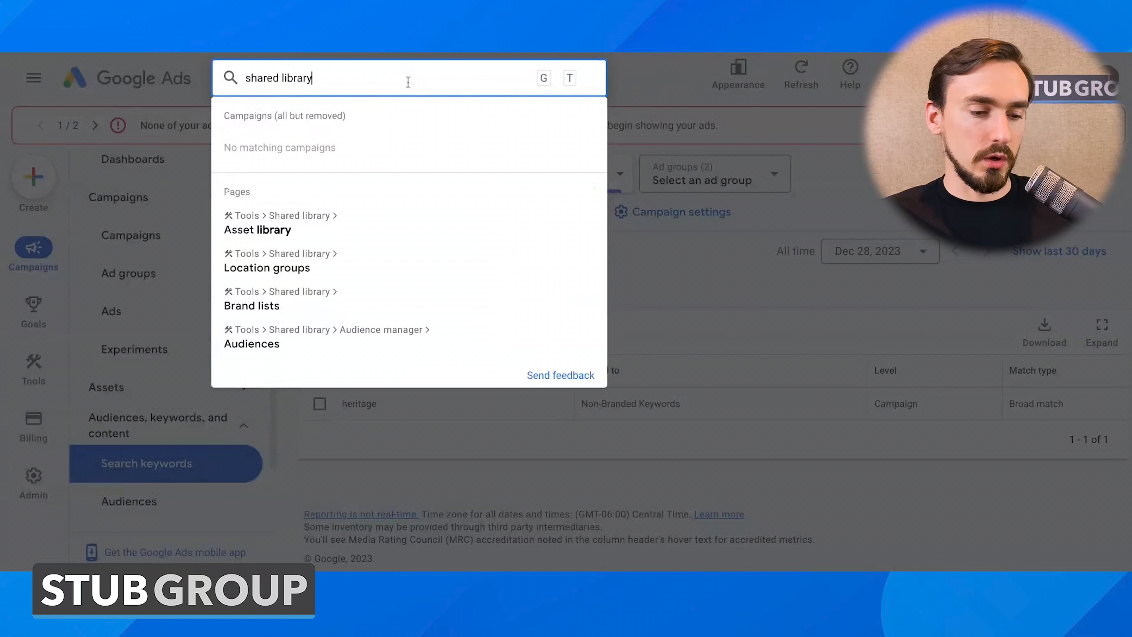
key("ctrl+a")
type("negative key")
left_click(346, 228)
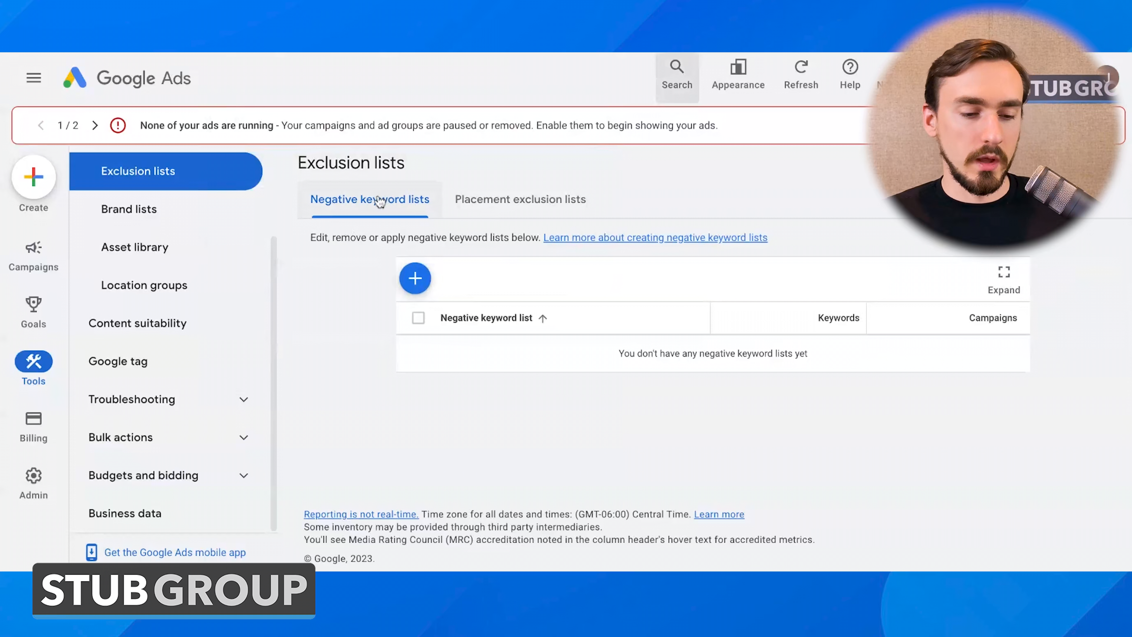
left_click(417, 277)
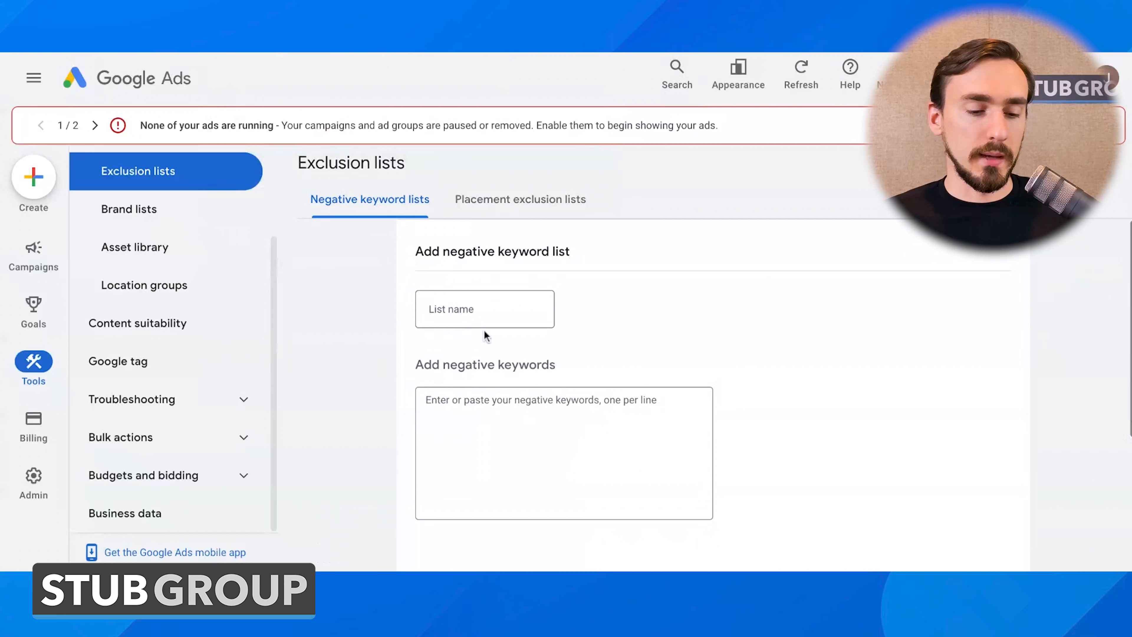